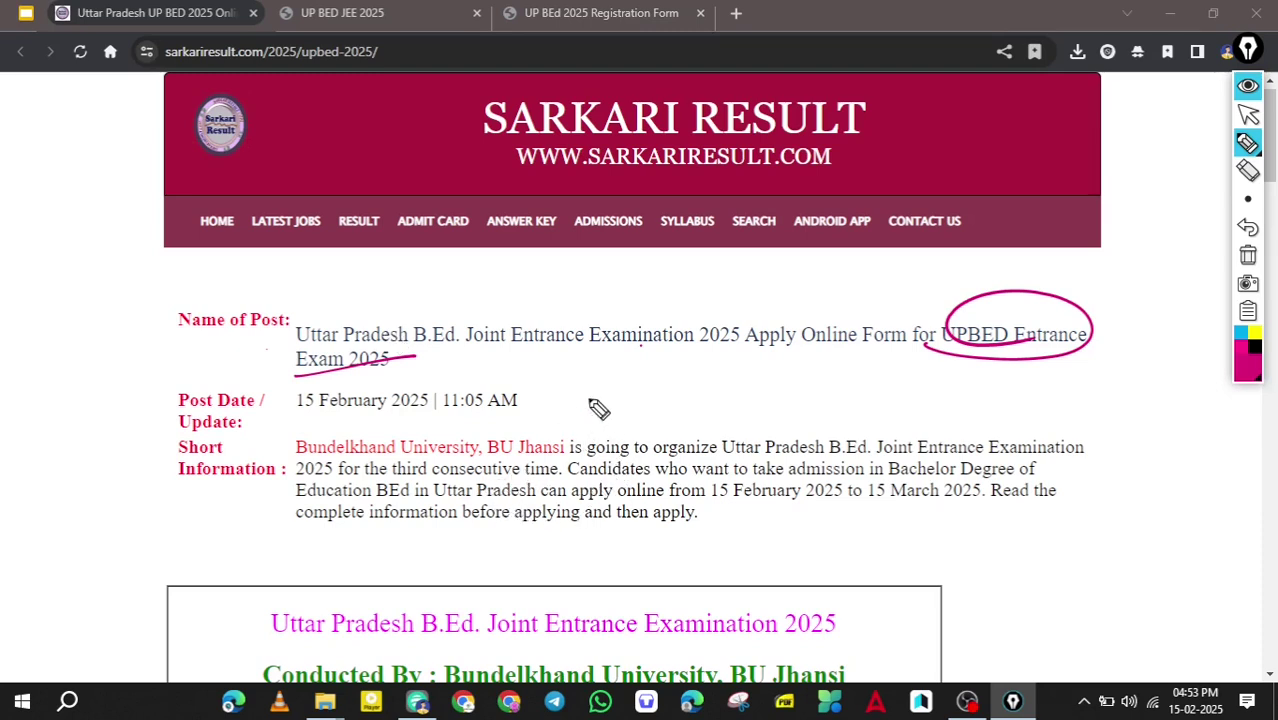
Return the annotation tool to the pointer and scroll toward the UPBED 2025 dates and fees table.
{"action": "key", "text": "ctrl+alt+1"}
{"action": "scroll", "coordinate": [614, 426], "scroll_direction": "down", "scroll_amount": 6}
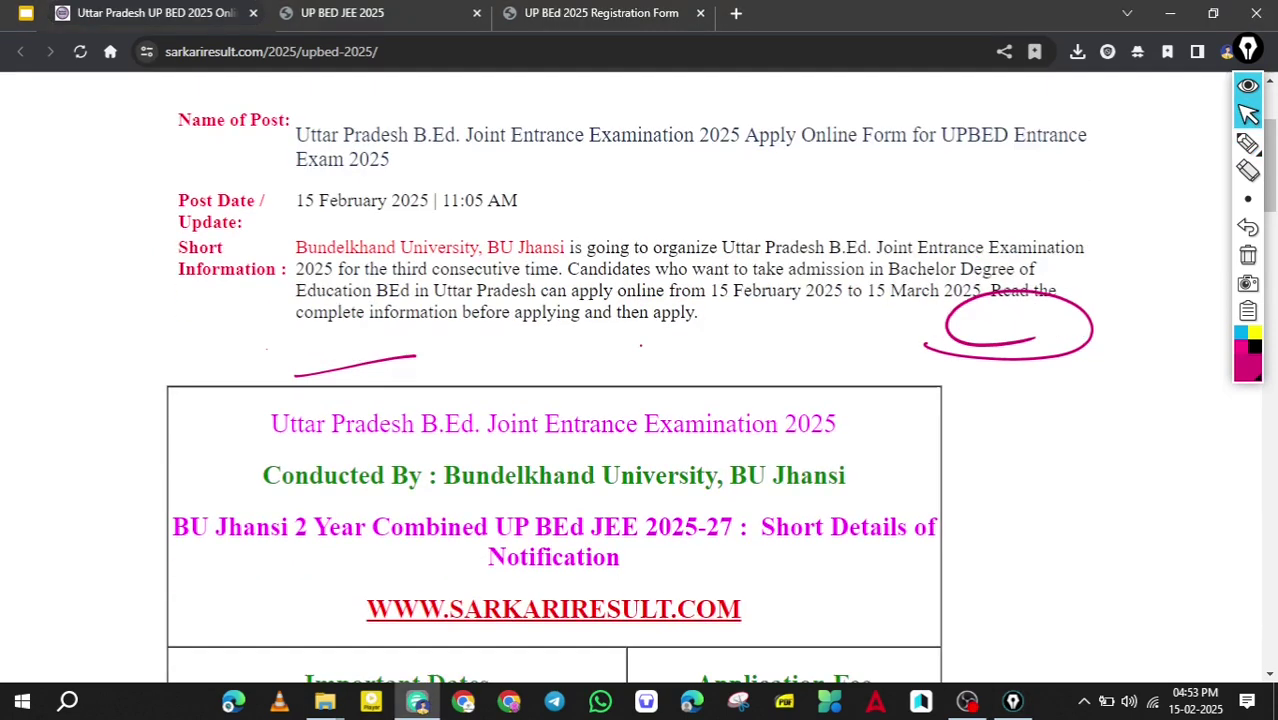
Circle and tick the 1400/- General/OBC/EWS and 700/- SC/ST application fees.
{"action": "scroll", "coordinate": [614, 432], "scroll_direction": "down", "scroll_amount": 1}
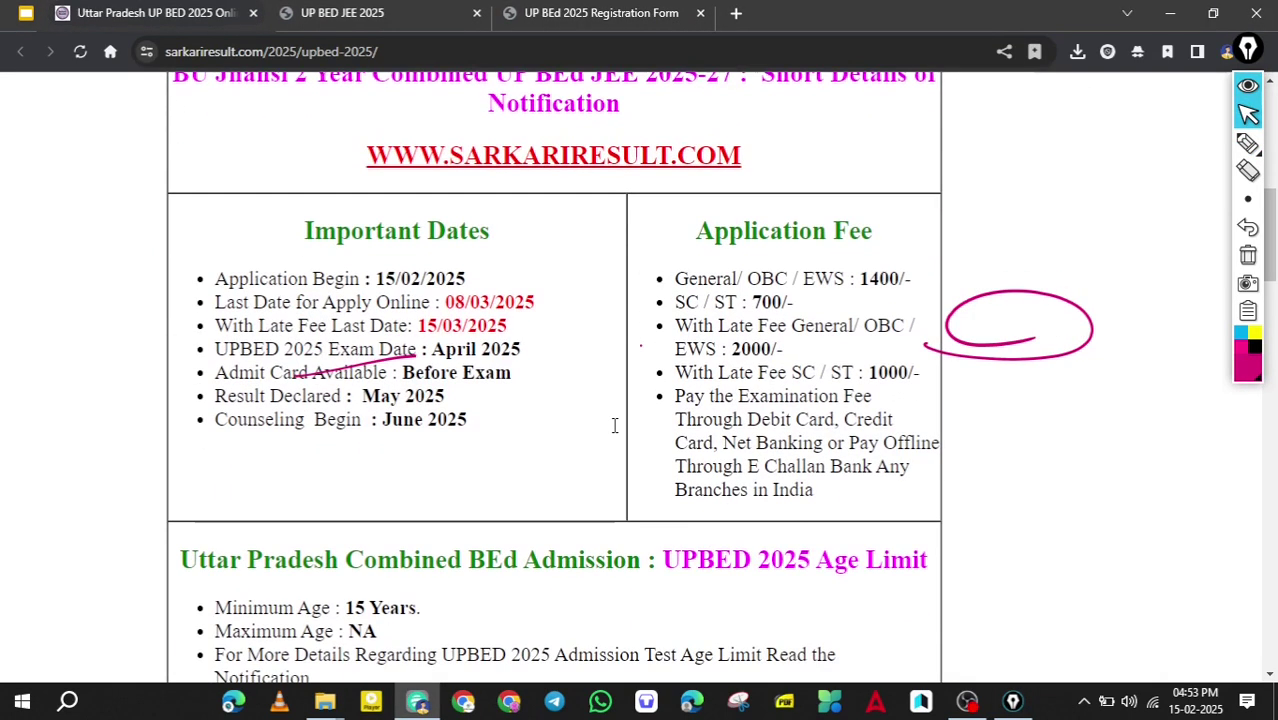
{"action": "key", "text": "ctrl+alt+2"}
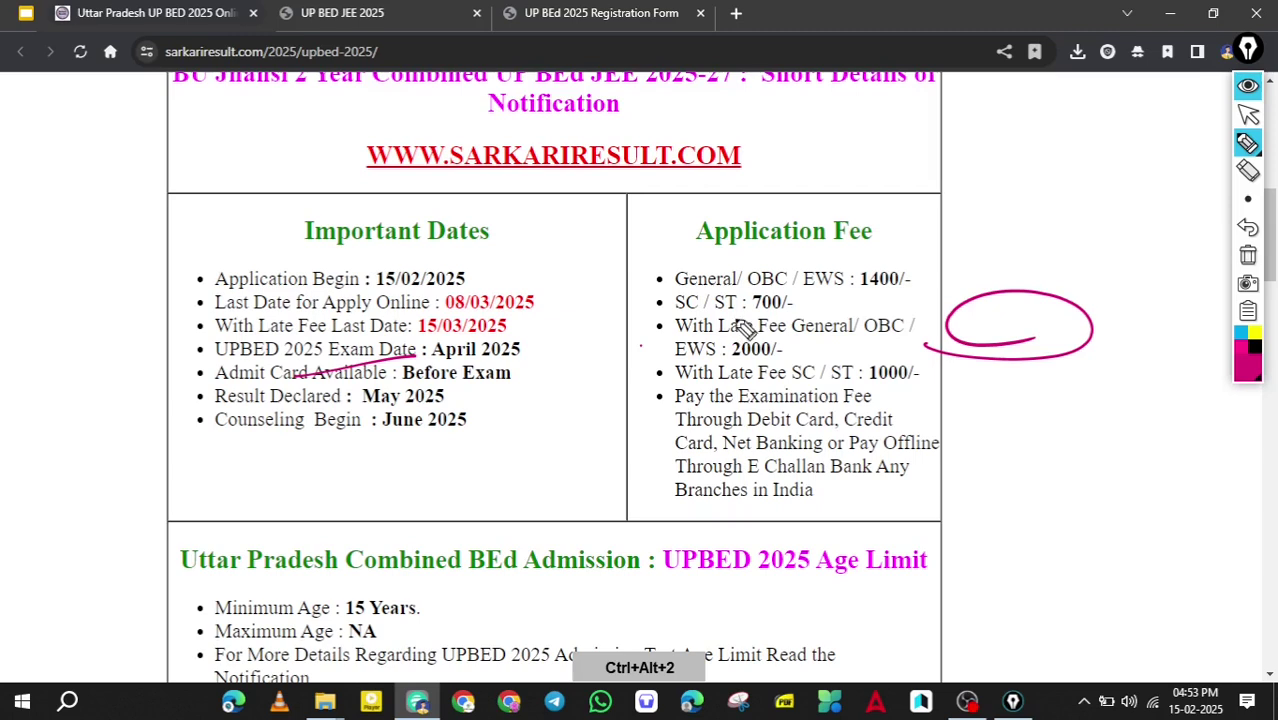
{"action": "mouse_move", "coordinate": [690, 294]}
{"action": "left_mouse_down"}
{"action": "mouse_move", "coordinate": [853, 283]}
{"action": "mouse_move", "coordinate": [896, 266]}
{"action": "mouse_move", "coordinate": [935, 288]}
{"action": "mouse_move", "coordinate": [858, 303]}
{"action": "left_mouse_up"}
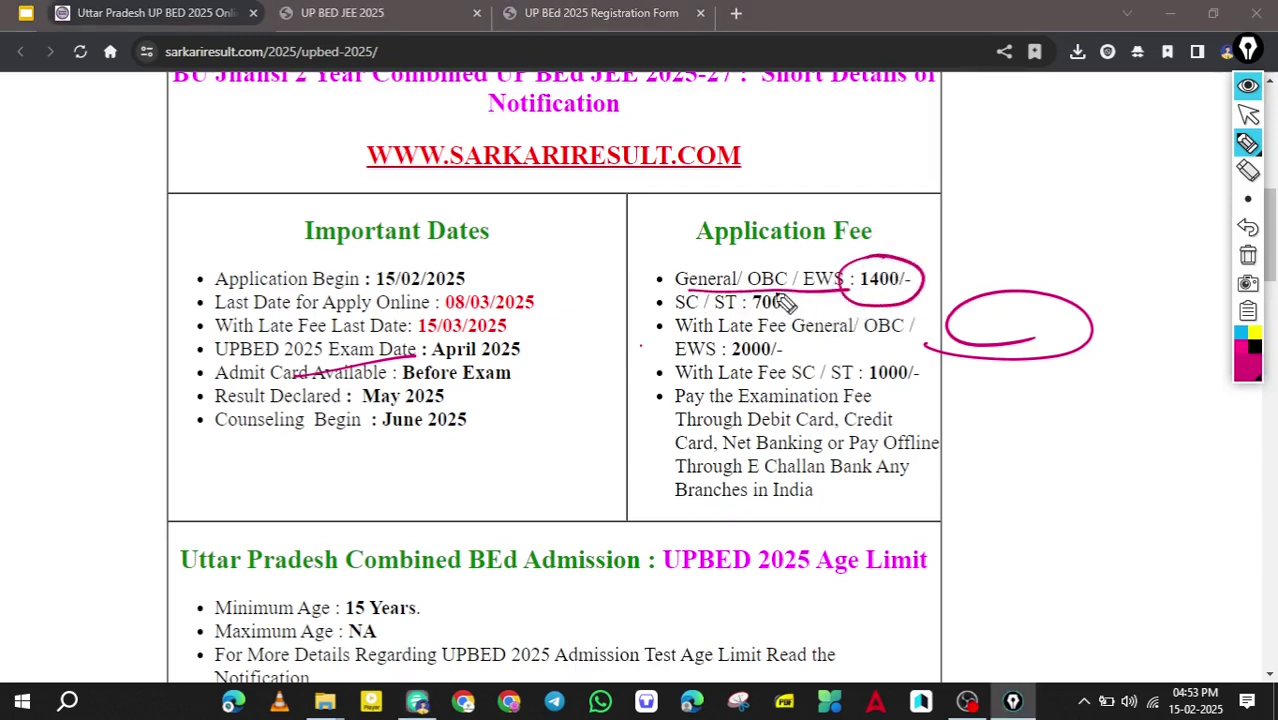
{"action": "left_click_drag", "start_coordinate": [630, 283], "coordinate": [705, 260]}
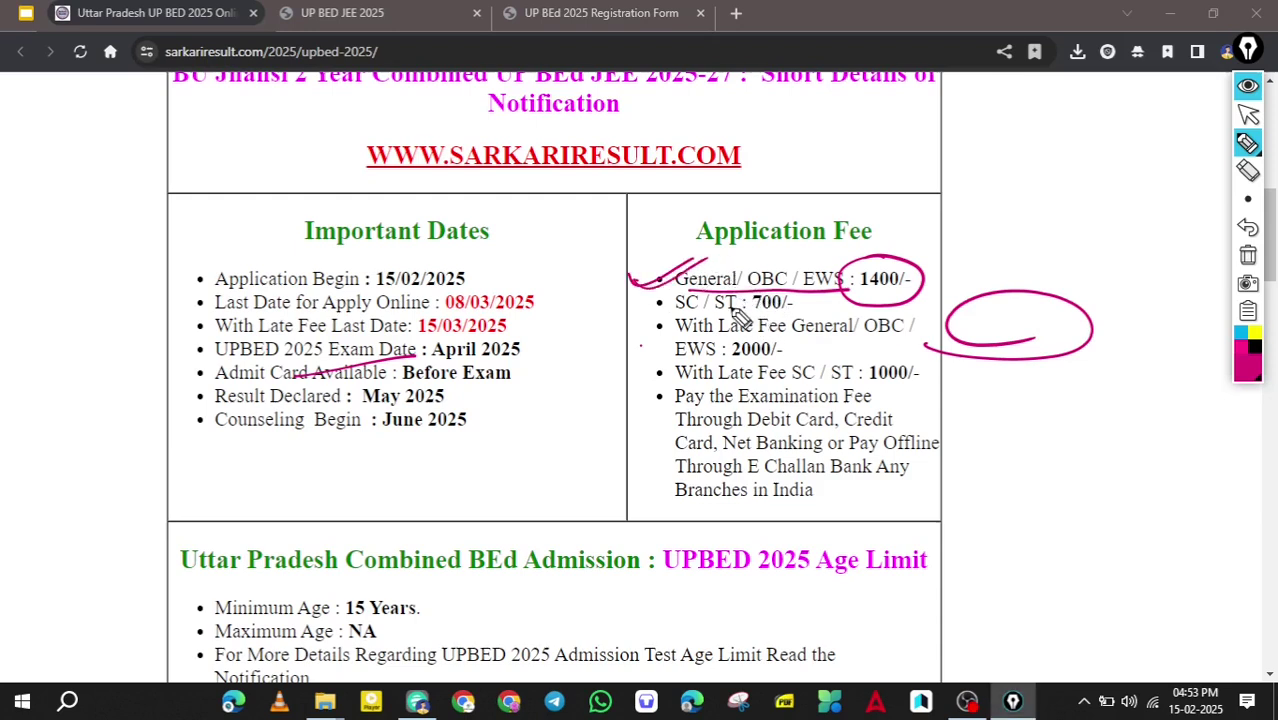
{"action": "mouse_move", "coordinate": [790, 300]}
{"action": "left_mouse_down"}
{"action": "mouse_move", "coordinate": [805, 300]}
{"action": "mouse_move", "coordinate": [765, 312]}
{"action": "left_mouse_up"}
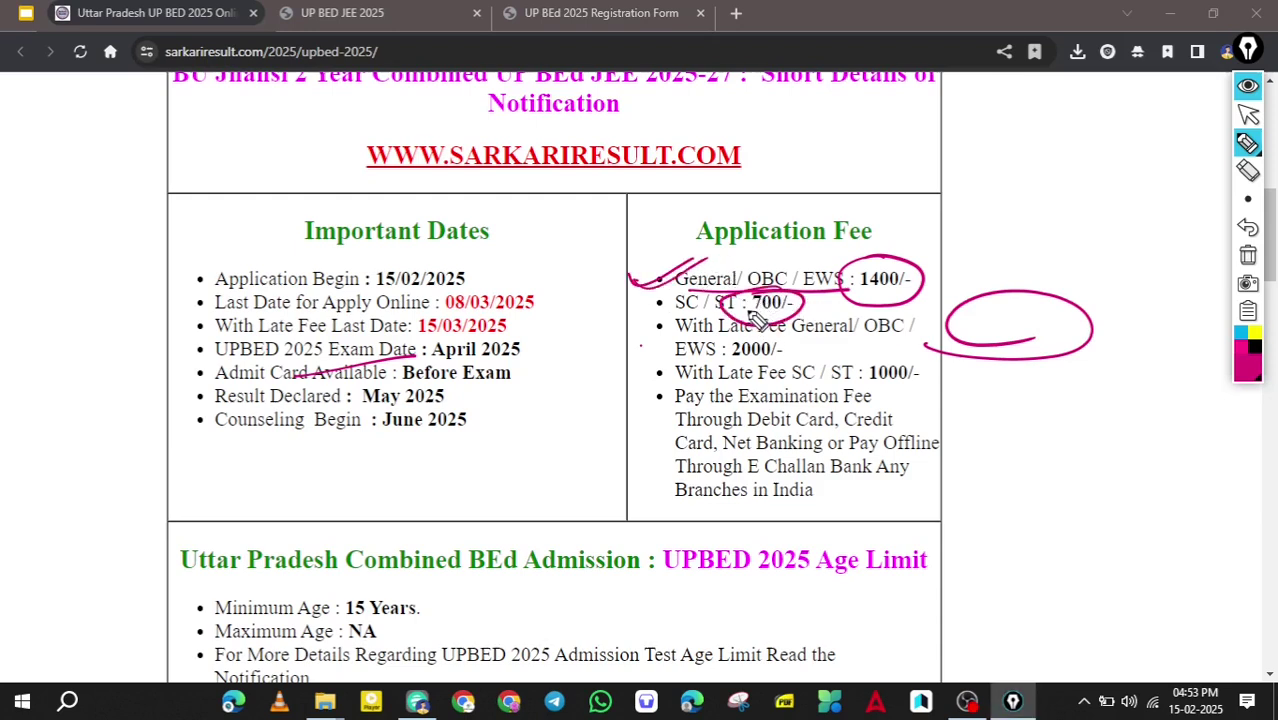
{"action": "left_click_drag", "start_coordinate": [790, 312], "coordinate": [850, 292]}
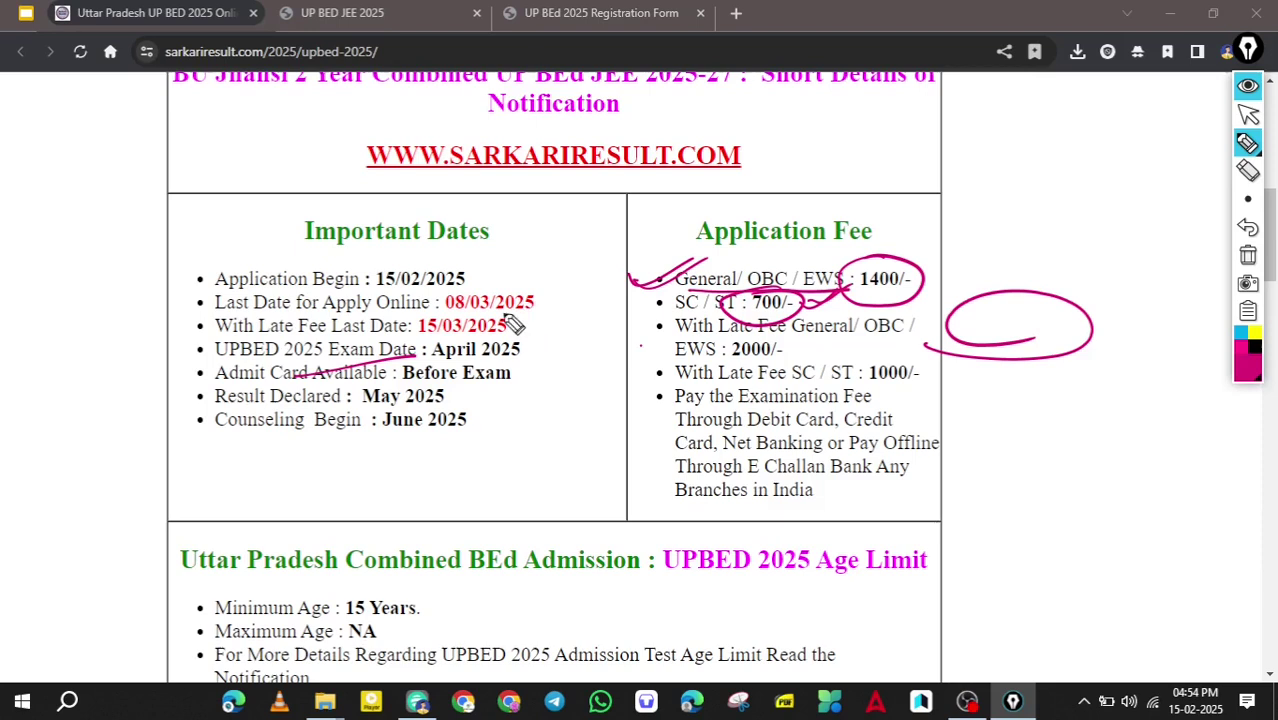
Mark dates 15/02/2025, 08/03/2025, 15/03/2025 and the 2000/- and 1000/- late fees.
{"action": "mouse_move", "coordinate": [376, 292]}
{"action": "left_mouse_down"}
{"action": "mouse_move", "coordinate": [465, 285]}
{"action": "mouse_move", "coordinate": [378, 291]}
{"action": "left_mouse_up"}
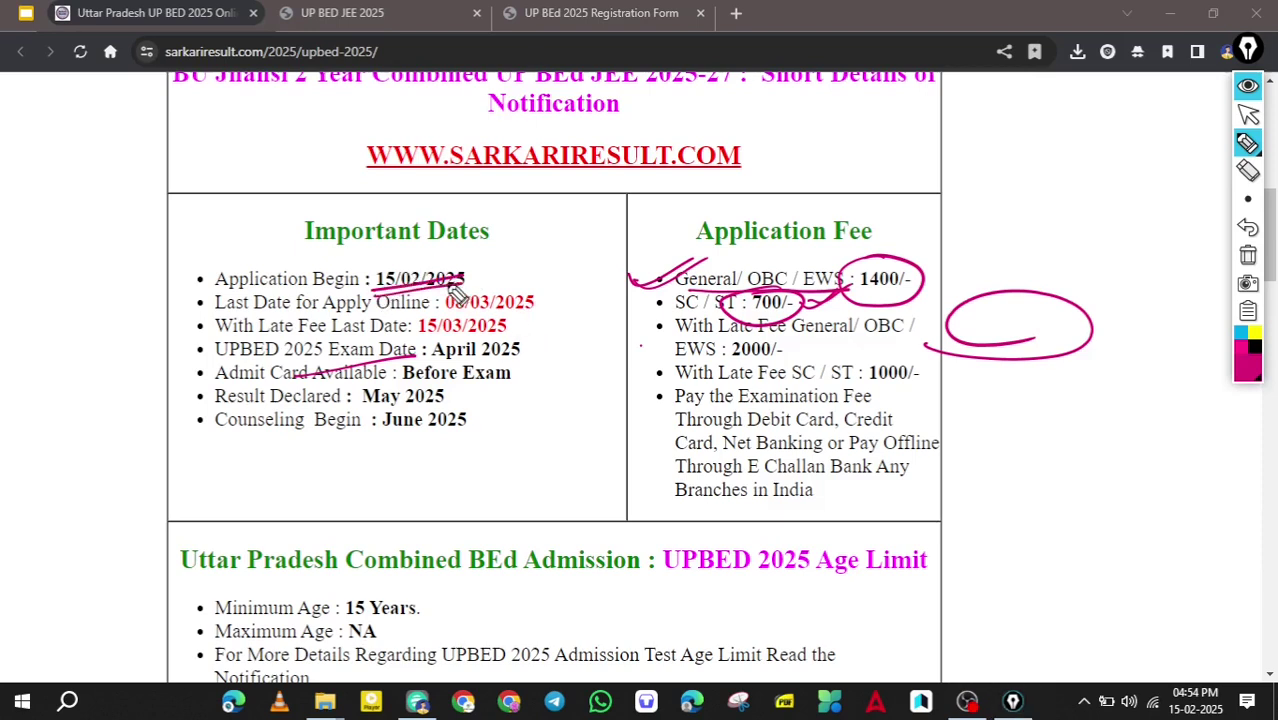
{"action": "left_click_drag", "start_coordinate": [468, 304], "coordinate": [538, 301]}
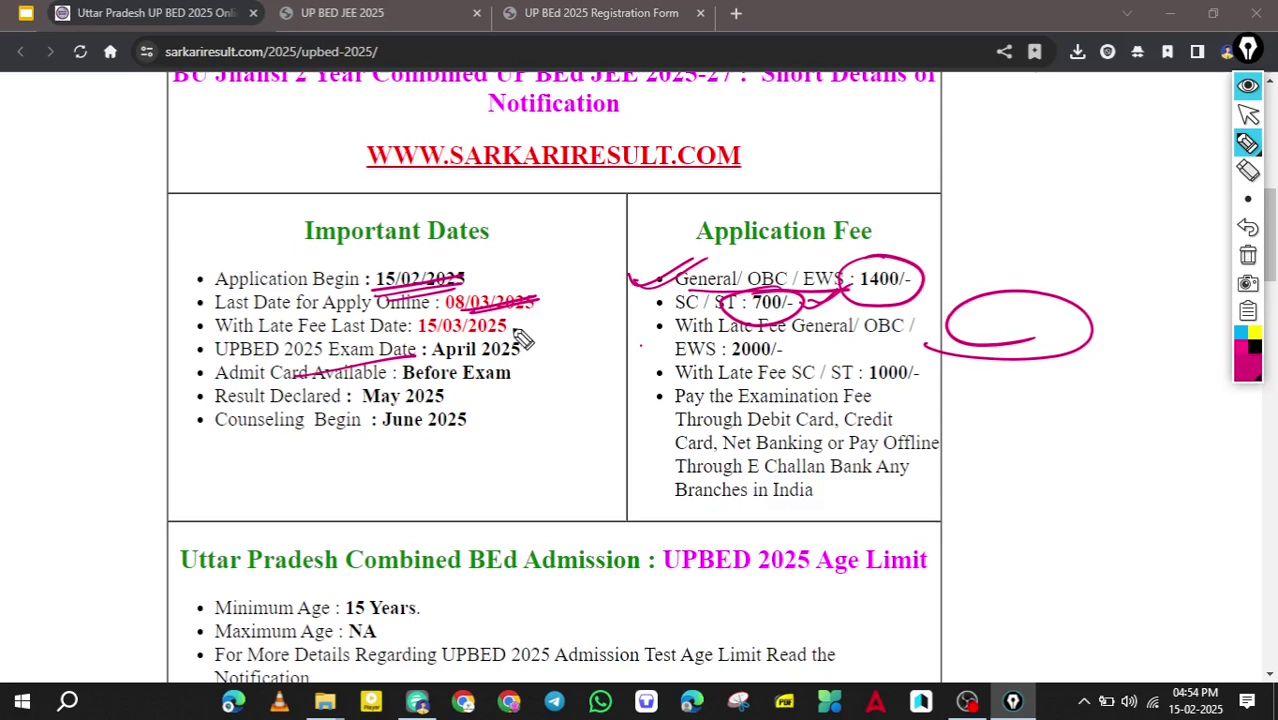
{"action": "left_click_drag", "start_coordinate": [518, 324], "coordinate": [545, 318]}
{"action": "mouse_move", "coordinate": [772, 345]}
{"action": "left_mouse_down"}
{"action": "mouse_move", "coordinate": [706, 352]}
{"action": "mouse_move", "coordinate": [790, 362]}
{"action": "mouse_move", "coordinate": [726, 346]}
{"action": "left_mouse_up"}
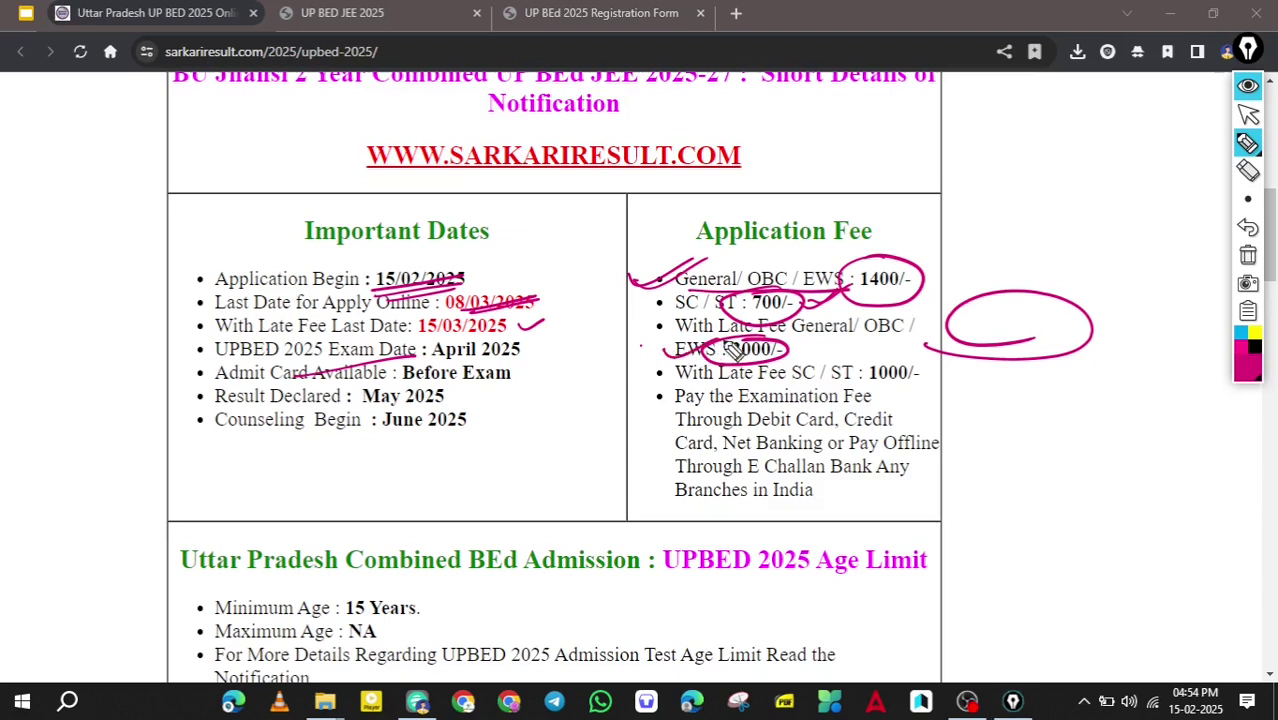
{"action": "mouse_move", "coordinate": [899, 355]}
{"action": "left_mouse_down"}
{"action": "mouse_move", "coordinate": [905, 400]}
{"action": "mouse_move", "coordinate": [880, 355]}
{"action": "mouse_move", "coordinate": [870, 366]}
{"action": "left_mouse_up"}
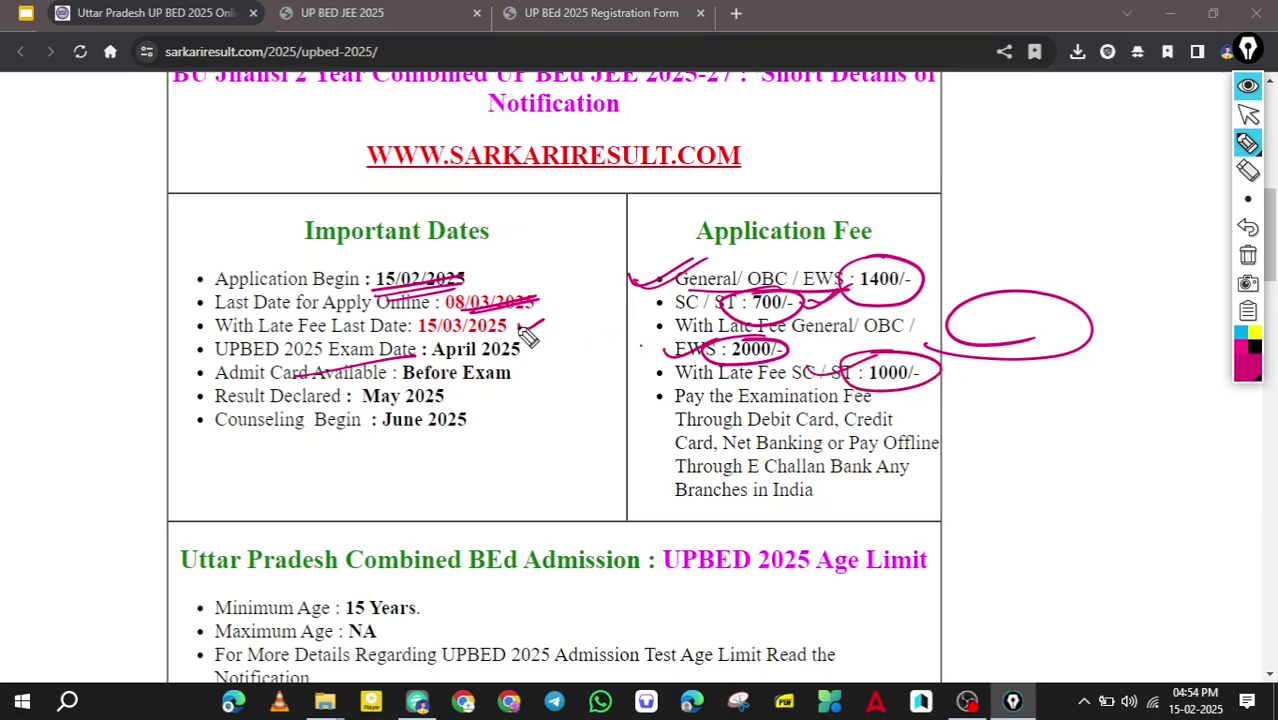
{"action": "left_click_drag", "start_coordinate": [527, 333], "coordinate": [568, 309]}
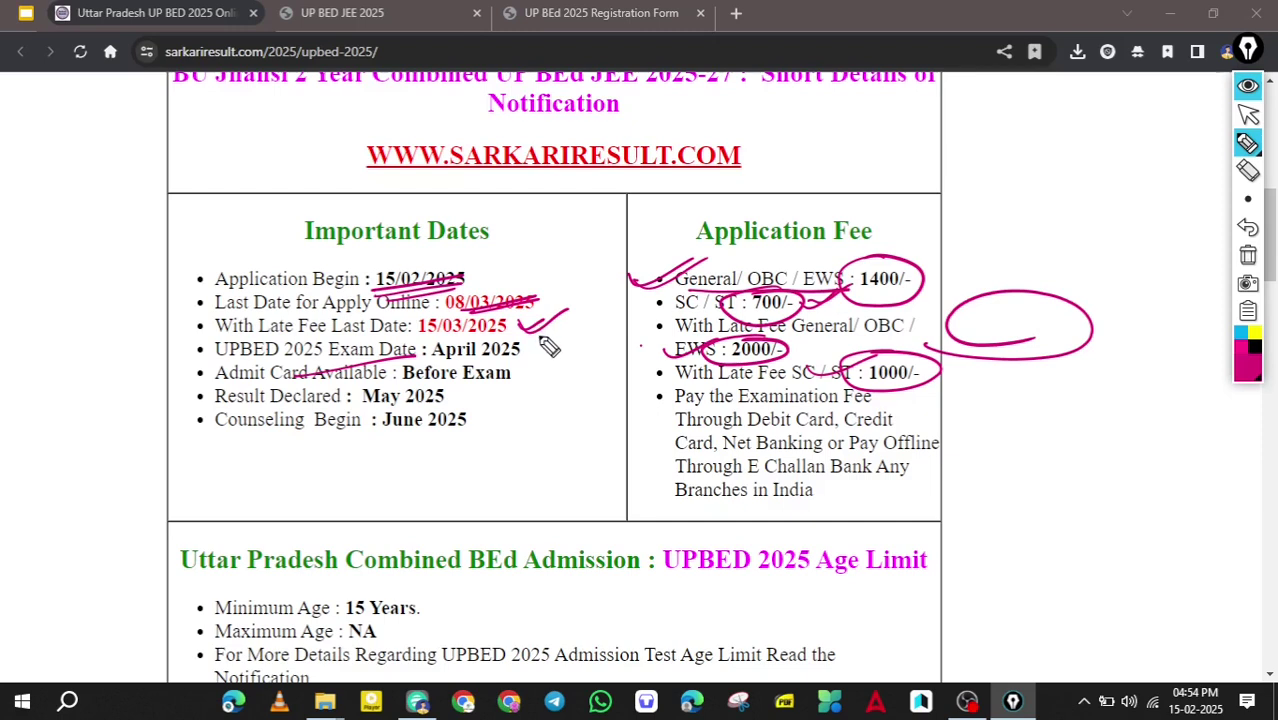
Circle the April exam, admit card, May result and June counseling dates, then erase all ink.
{"action": "mouse_move", "coordinate": [492, 340]}
{"action": "left_mouse_down"}
{"action": "mouse_move", "coordinate": [503, 380]}
{"action": "mouse_move", "coordinate": [487, 350]}
{"action": "left_mouse_up"}
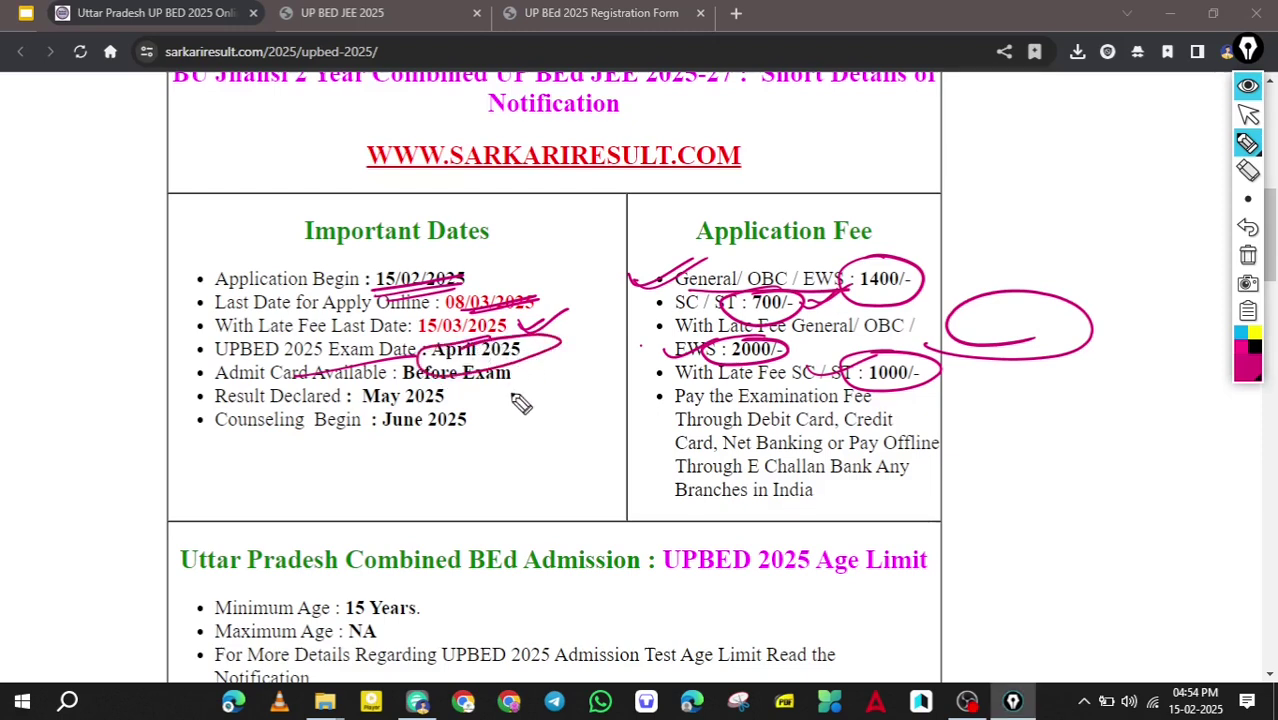
{"action": "left_click_drag", "start_coordinate": [558, 362], "coordinate": [498, 398]}
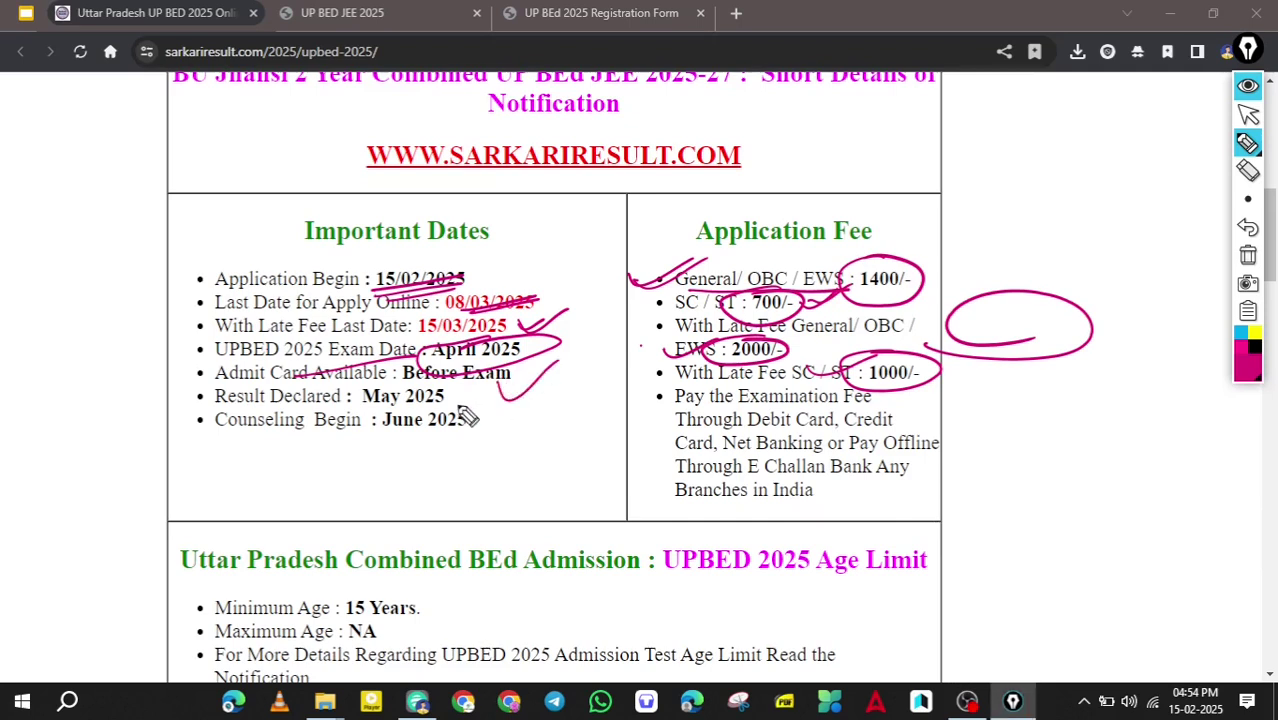
{"action": "mouse_move", "coordinate": [388, 423]}
{"action": "left_mouse_down"}
{"action": "mouse_move", "coordinate": [414, 392]}
{"action": "mouse_move", "coordinate": [448, 402]}
{"action": "left_mouse_up"}
{"action": "left_click_drag", "start_coordinate": [427, 457], "coordinate": [410, 425]}
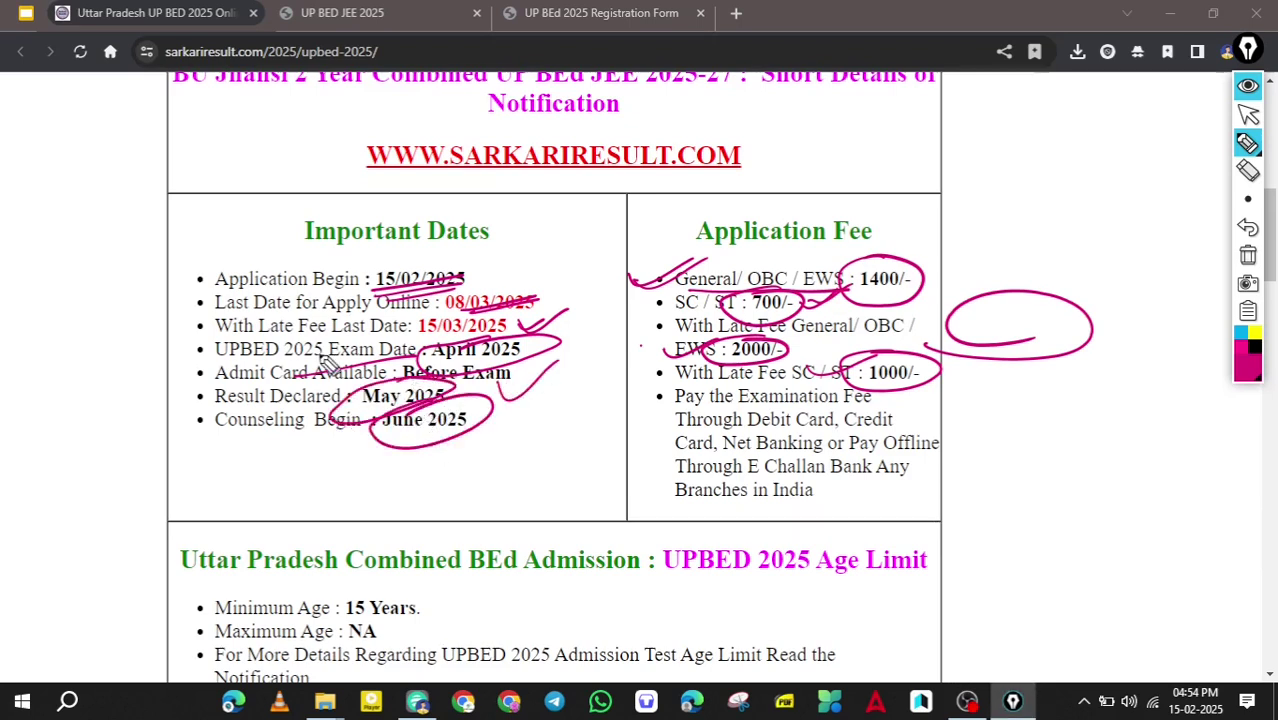
{"action": "mouse_move", "coordinate": [426, 234]}
{"action": "left_mouse_down"}
{"action": "mouse_move", "coordinate": [500, 400]}
{"action": "mouse_move", "coordinate": [400, 282]}
{"action": "left_mouse_up"}
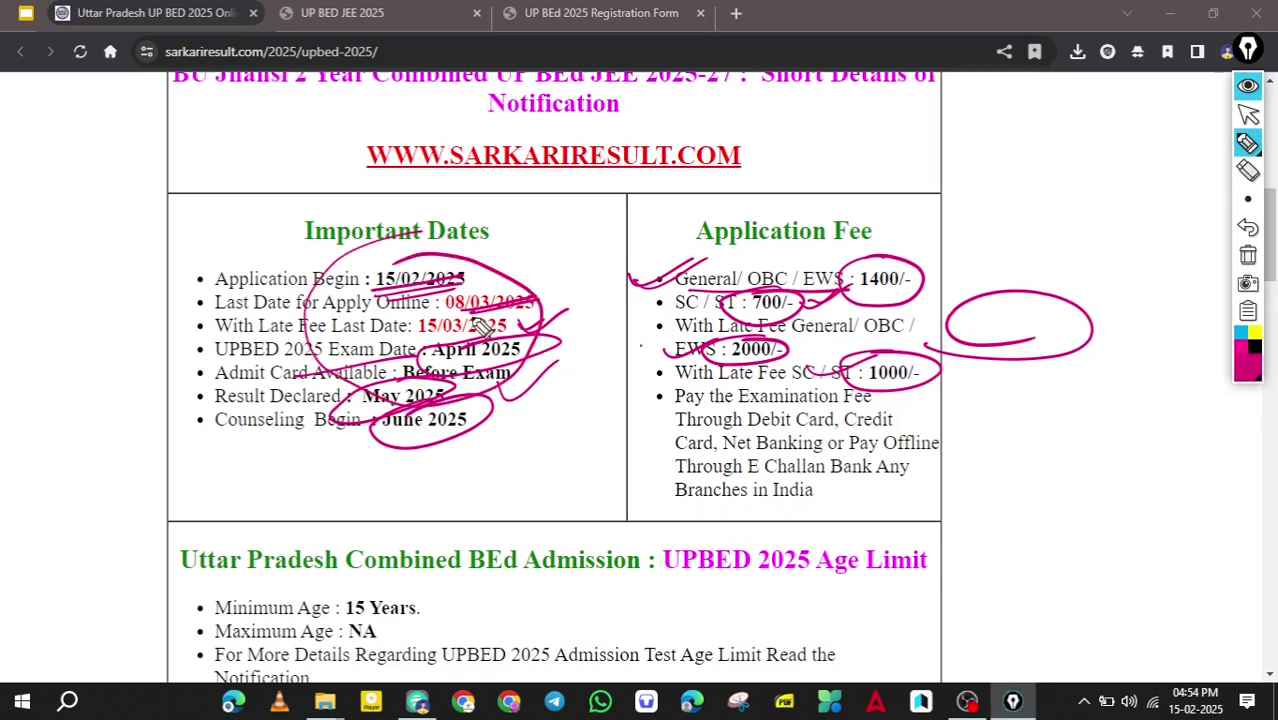
{"action": "key", "text": "ctrl+alt+4"}
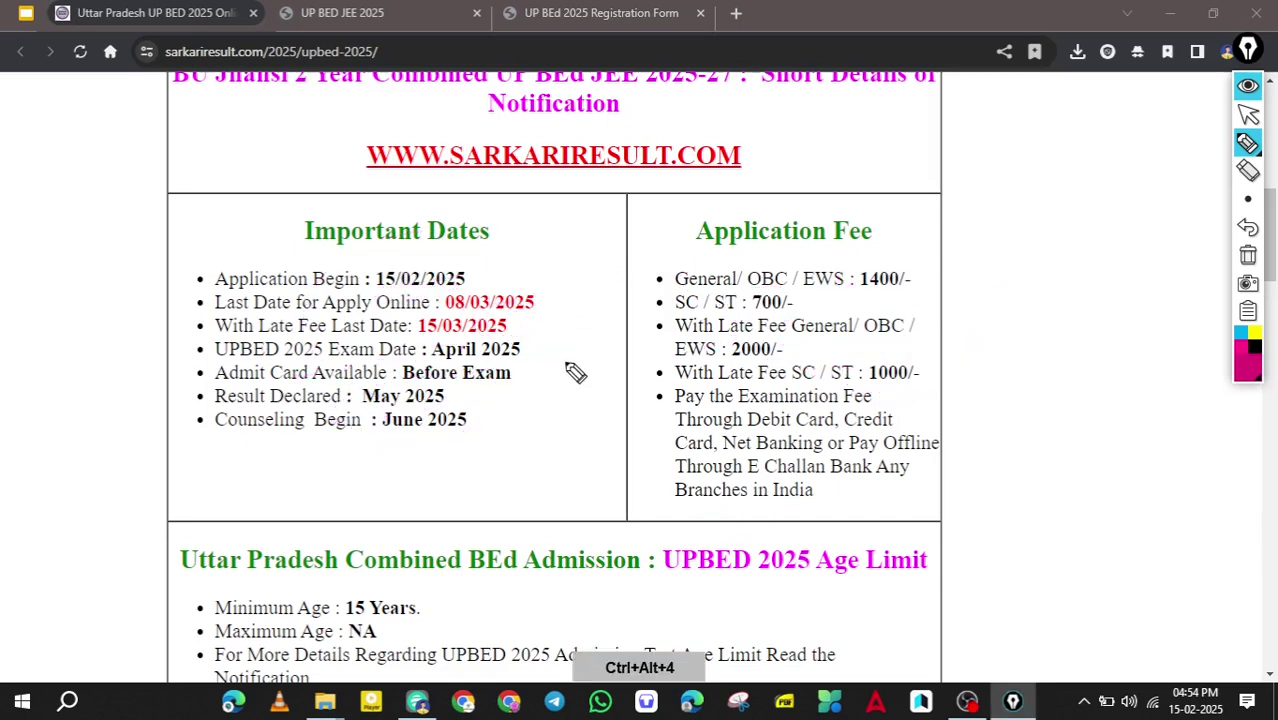
Scroll down to the eligibility section and circle the 2 Years course duration.
{"action": "key", "text": "ctrl+alt+1"}
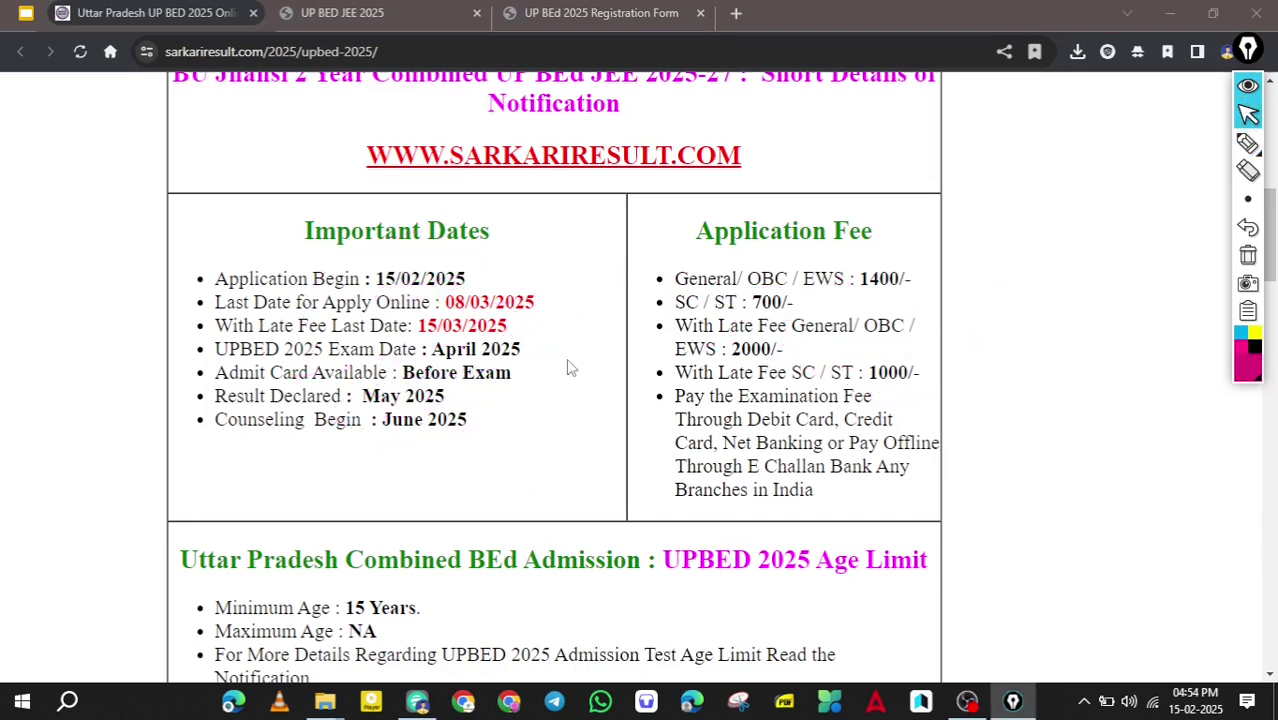
{"action": "scroll", "coordinate": [566, 368], "scroll_direction": "down", "scroll_amount": 3}
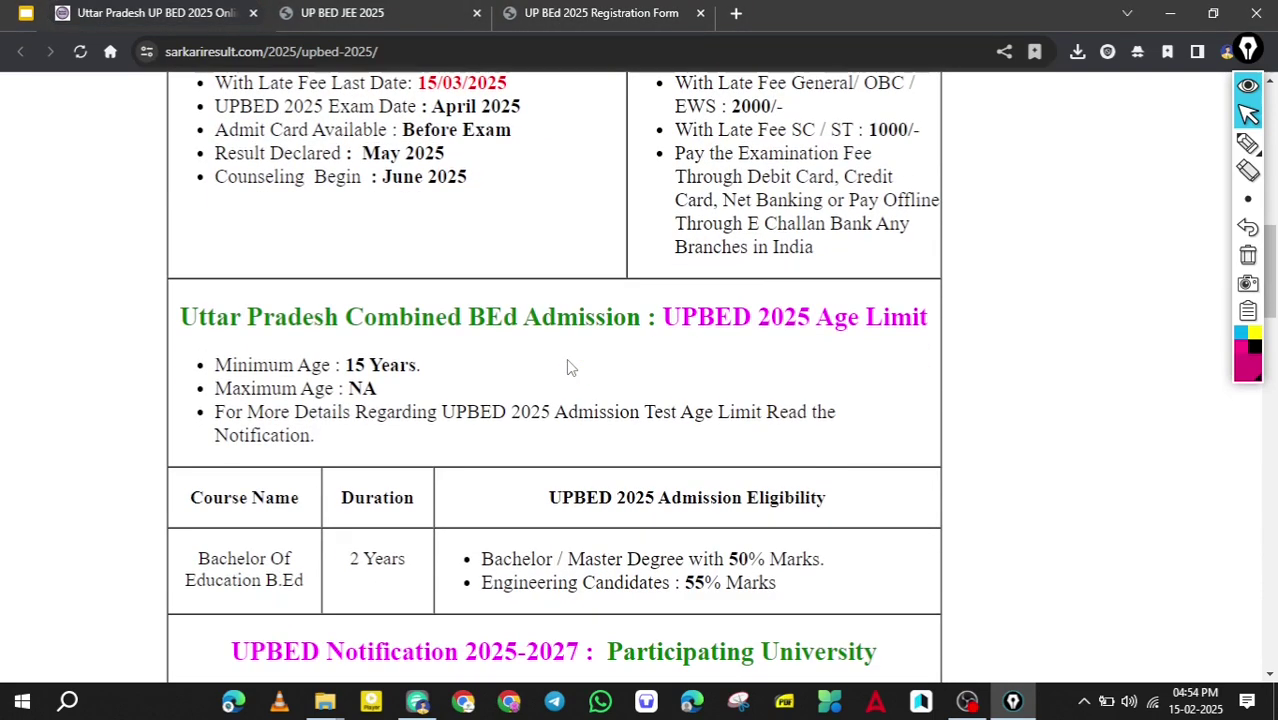
{"action": "scroll", "coordinate": [566, 368], "scroll_direction": "down", "scroll_amount": 2}
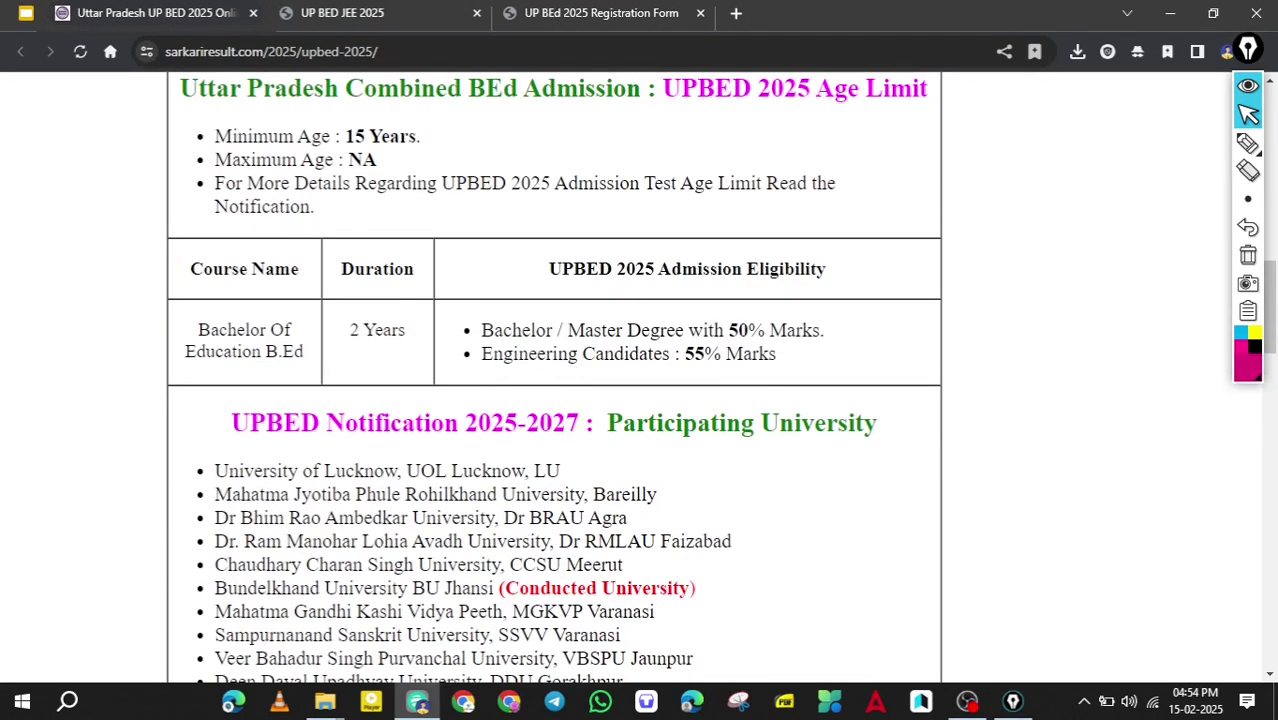
{"action": "scroll", "coordinate": [569, 366], "scroll_direction": "down", "scroll_amount": 1}
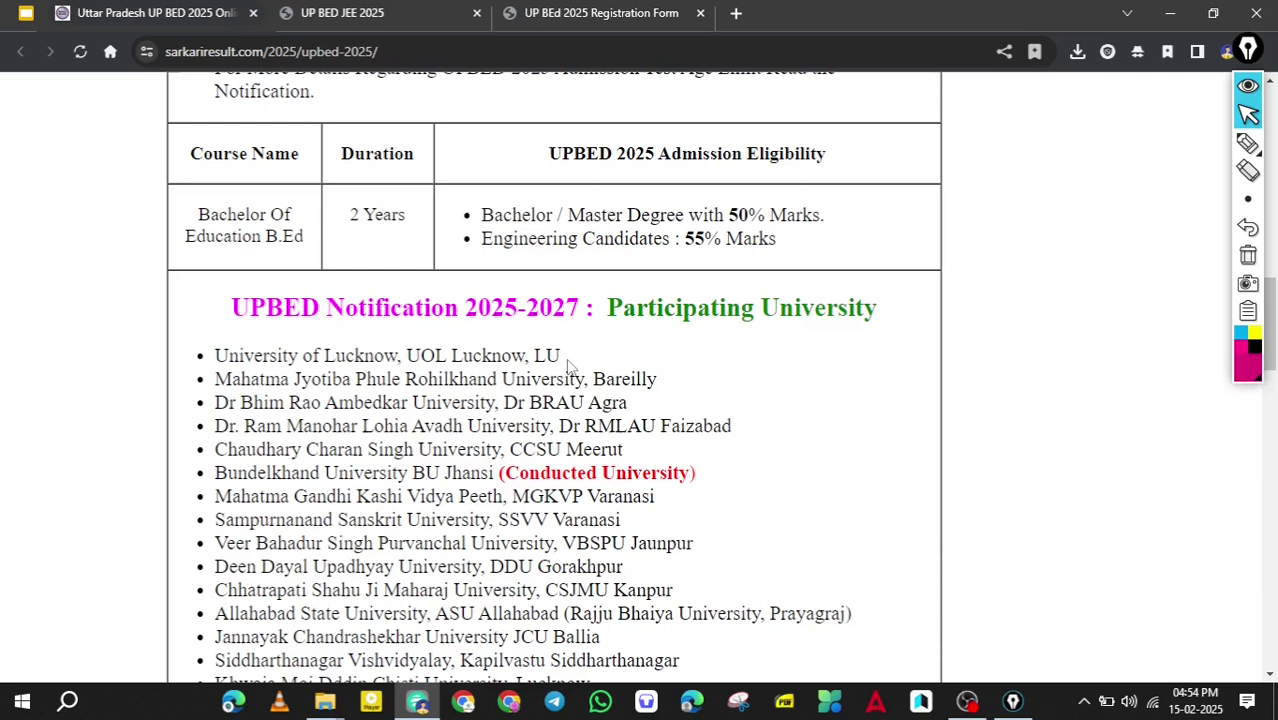
{"action": "key", "text": "ctrl+alt+2"}
{"action": "mouse_move", "coordinate": [343, 205]}
{"action": "left_mouse_down"}
{"action": "mouse_move", "coordinate": [398, 197]}
{"action": "mouse_move", "coordinate": [348, 196]}
{"action": "left_mouse_up"}
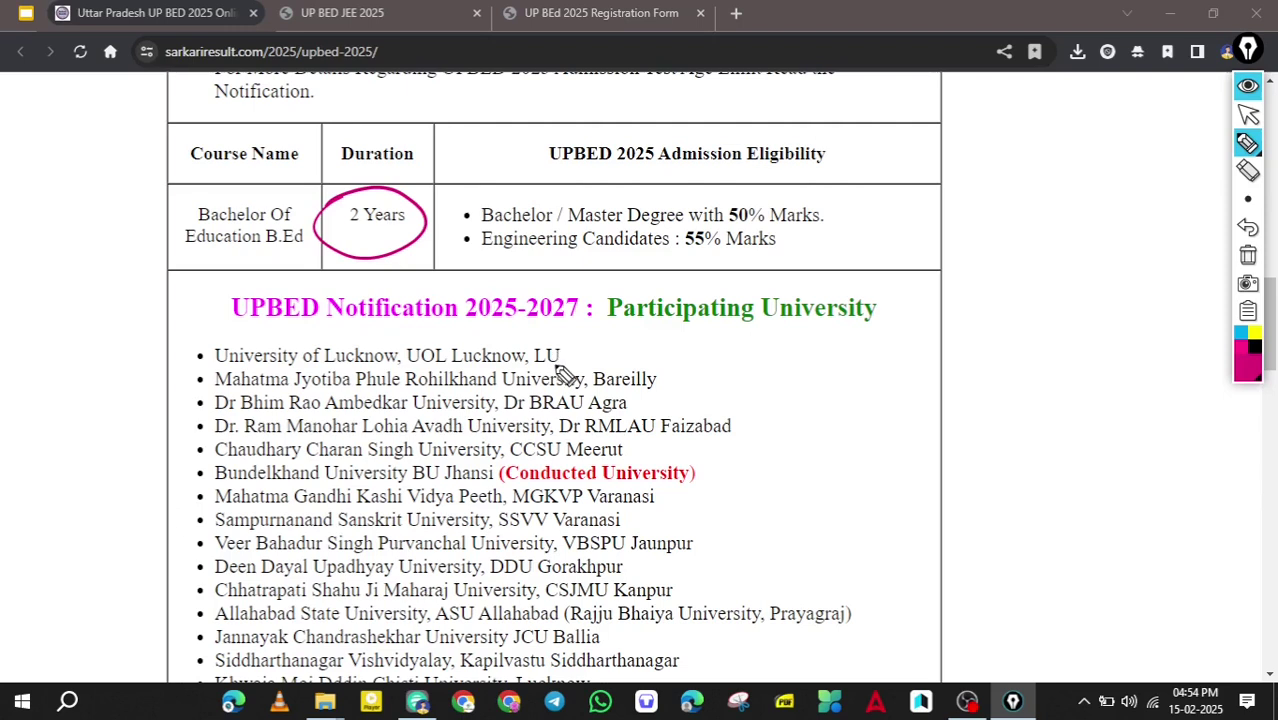
Scroll to the Useful Links table, clear the old ink, and circle the Apply Online link.
{"action": "key", "text": "ctrl+alt+1"}
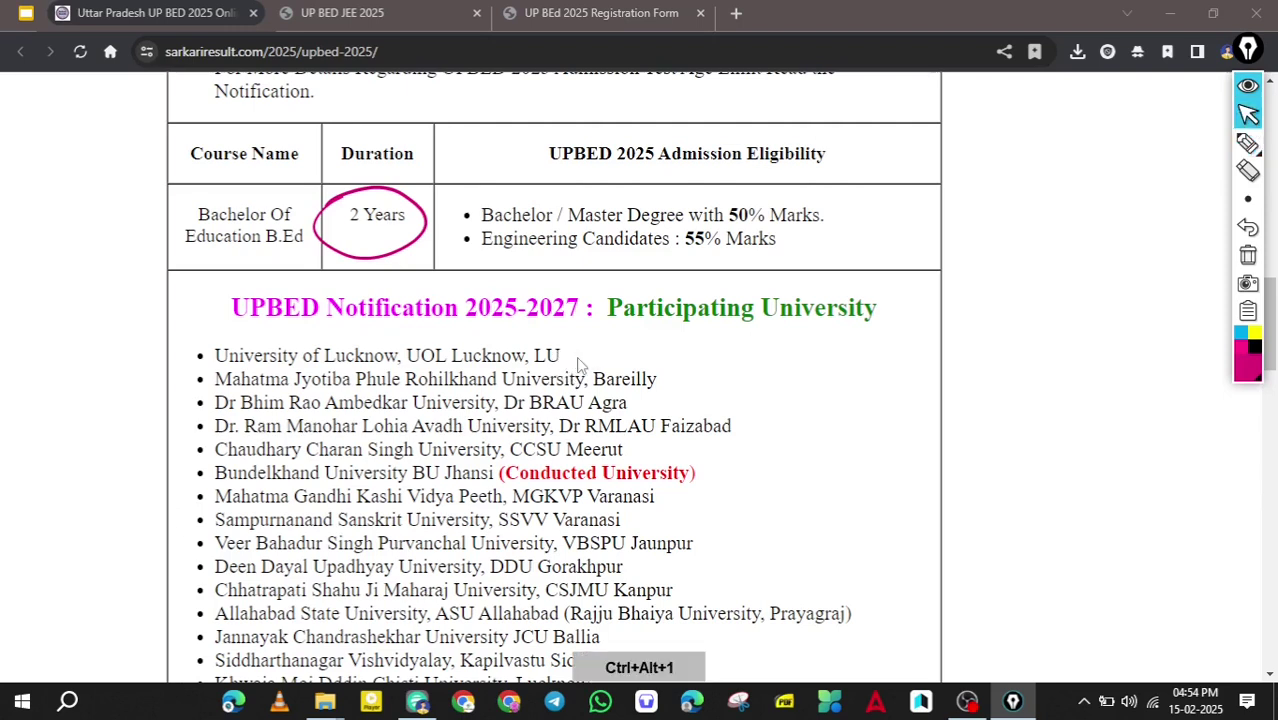
{"action": "scroll", "coordinate": [578, 365], "scroll_direction": "down", "scroll_amount": 5}
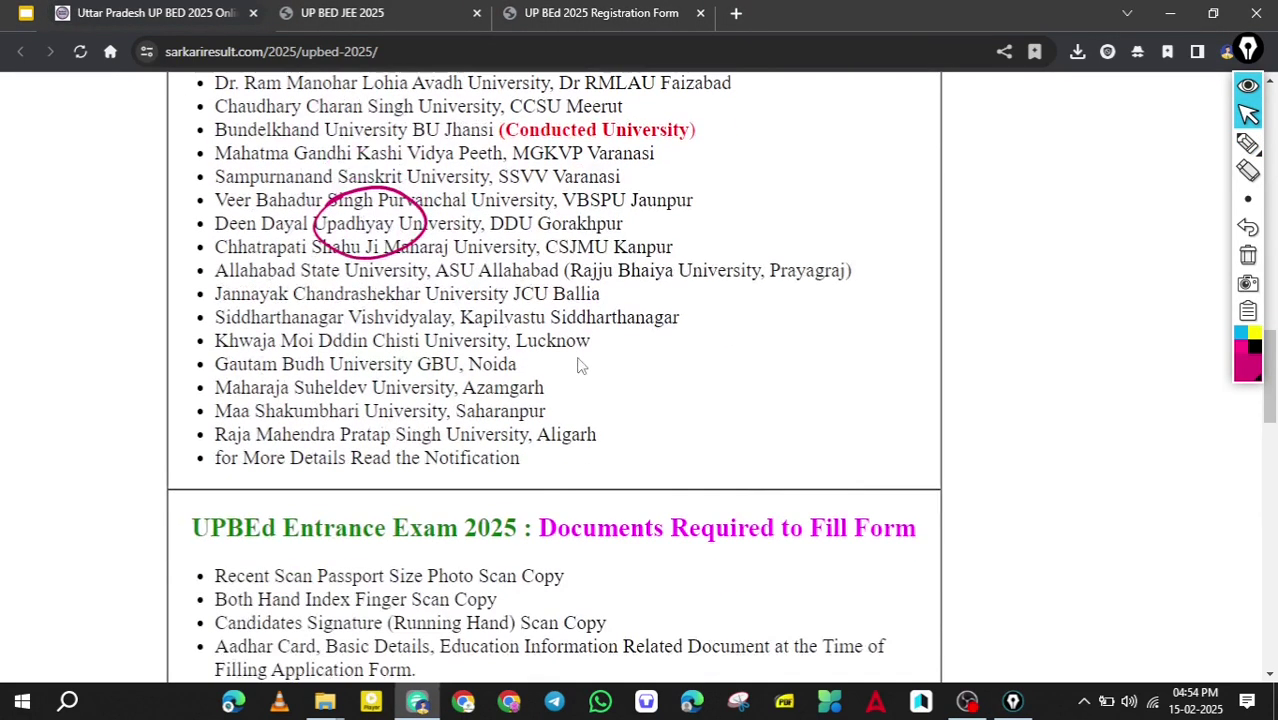
{"action": "scroll", "coordinate": [578, 365], "scroll_direction": "down", "scroll_amount": 6}
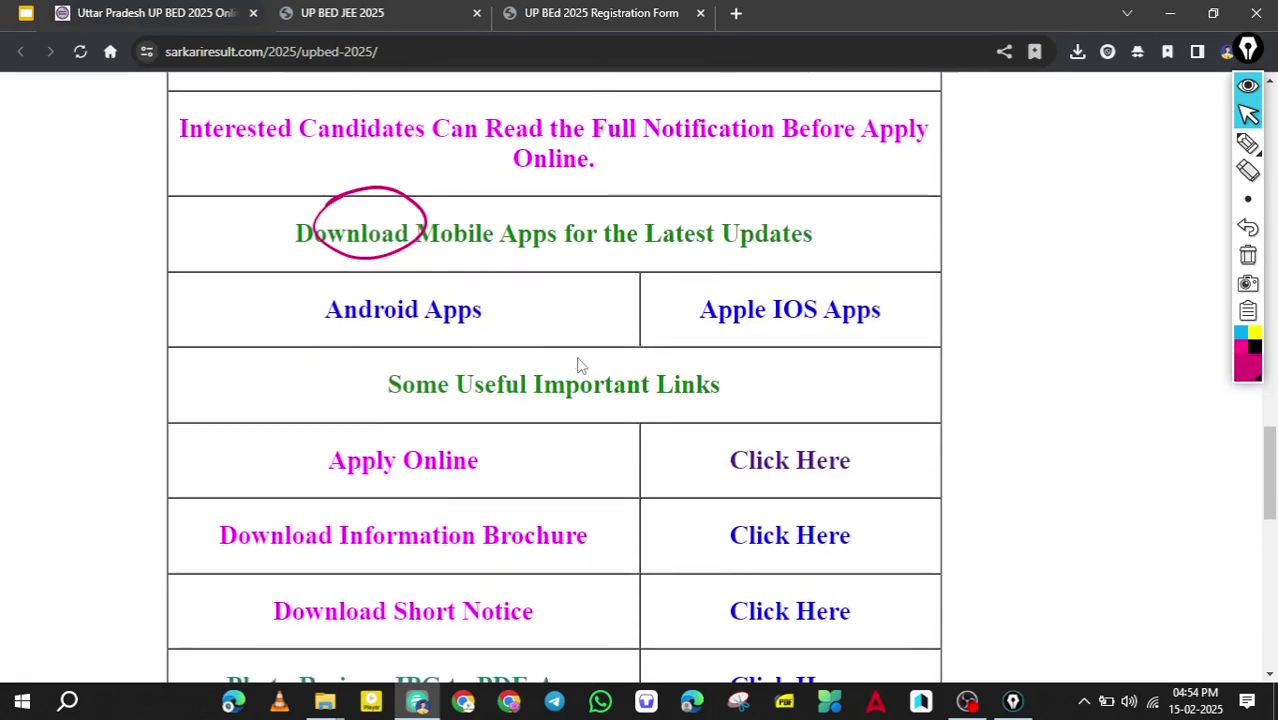
{"action": "key", "text": "ctrl+alt+4"}
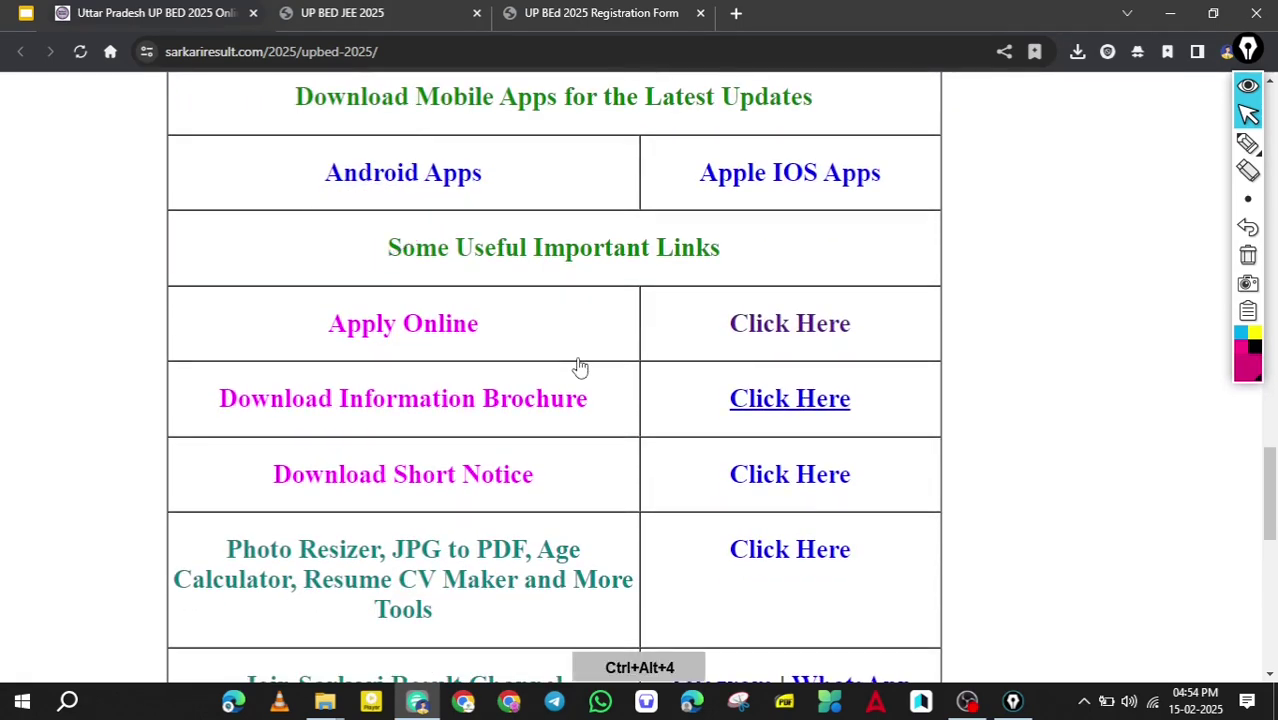
{"action": "key", "text": "ctrl+alt+2"}
{"action": "mouse_move", "coordinate": [785, 289]}
{"action": "left_mouse_down"}
{"action": "mouse_move", "coordinate": [850, 357]}
{"action": "mouse_move", "coordinate": [785, 290]}
{"action": "left_mouse_up"}
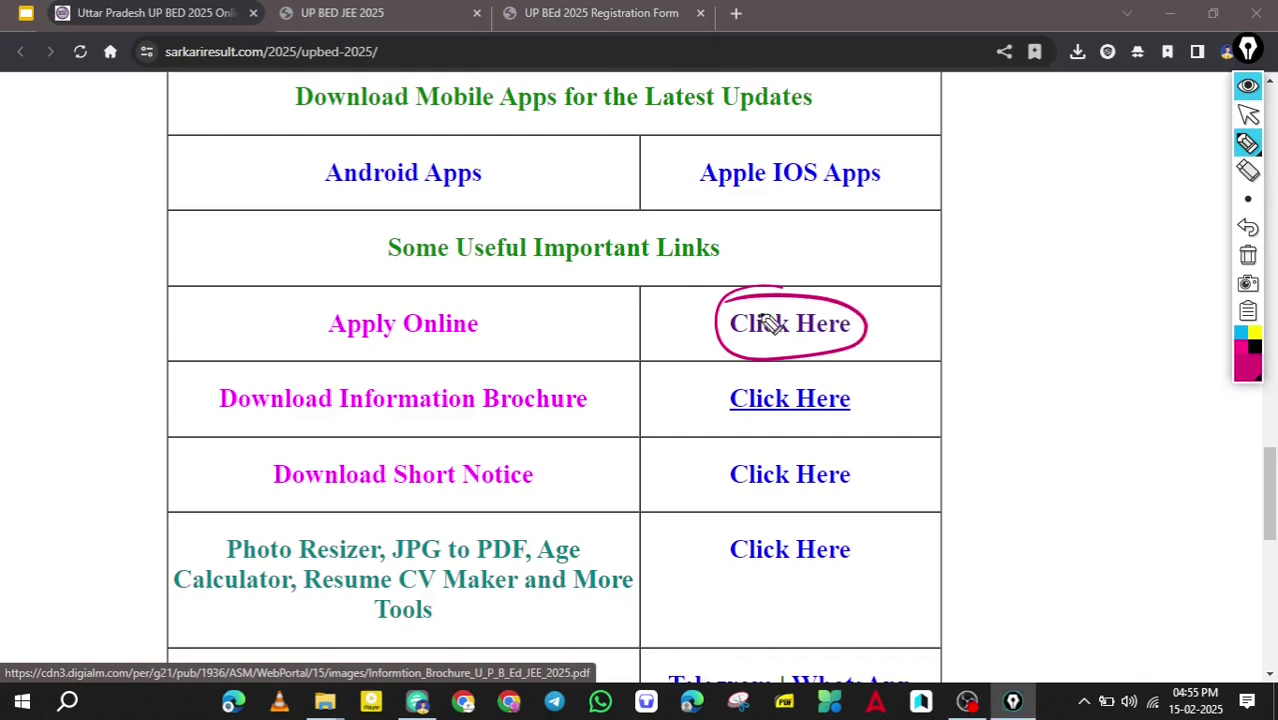
{"action": "key", "text": "ctrl+alt+4"}
Open the official portal via Apply Online, mark its New User and Existing Users options, then clear them.
{"action": "left_click", "coordinate": [800, 330]}
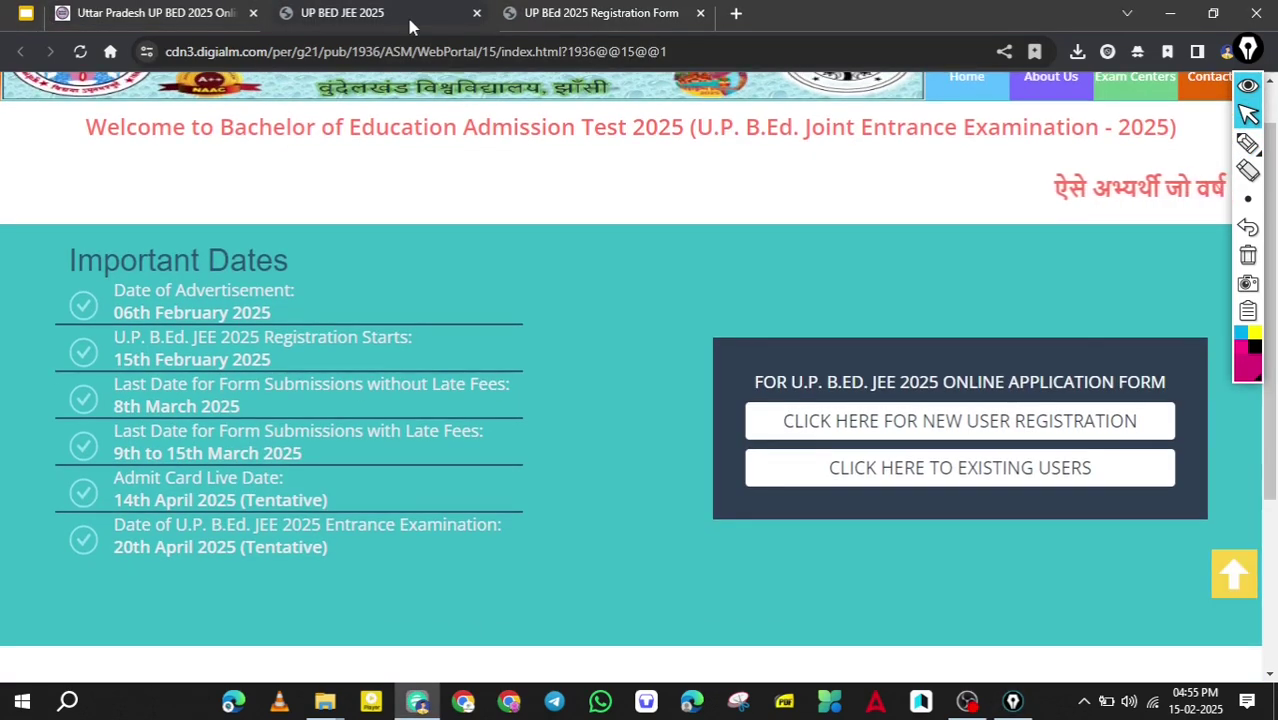
{"action": "key", "text": "ctrl+alt+2"}
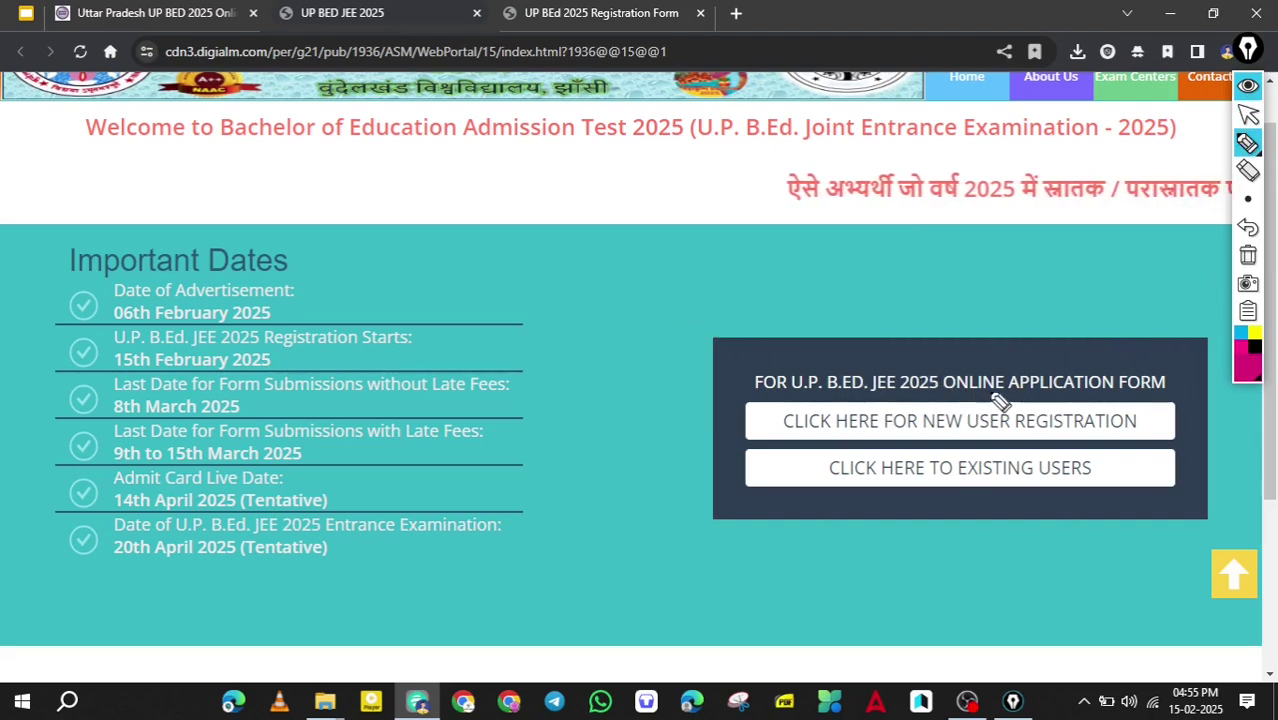
{"action": "left_click_drag", "start_coordinate": [918, 432], "coordinate": [1163, 432]}
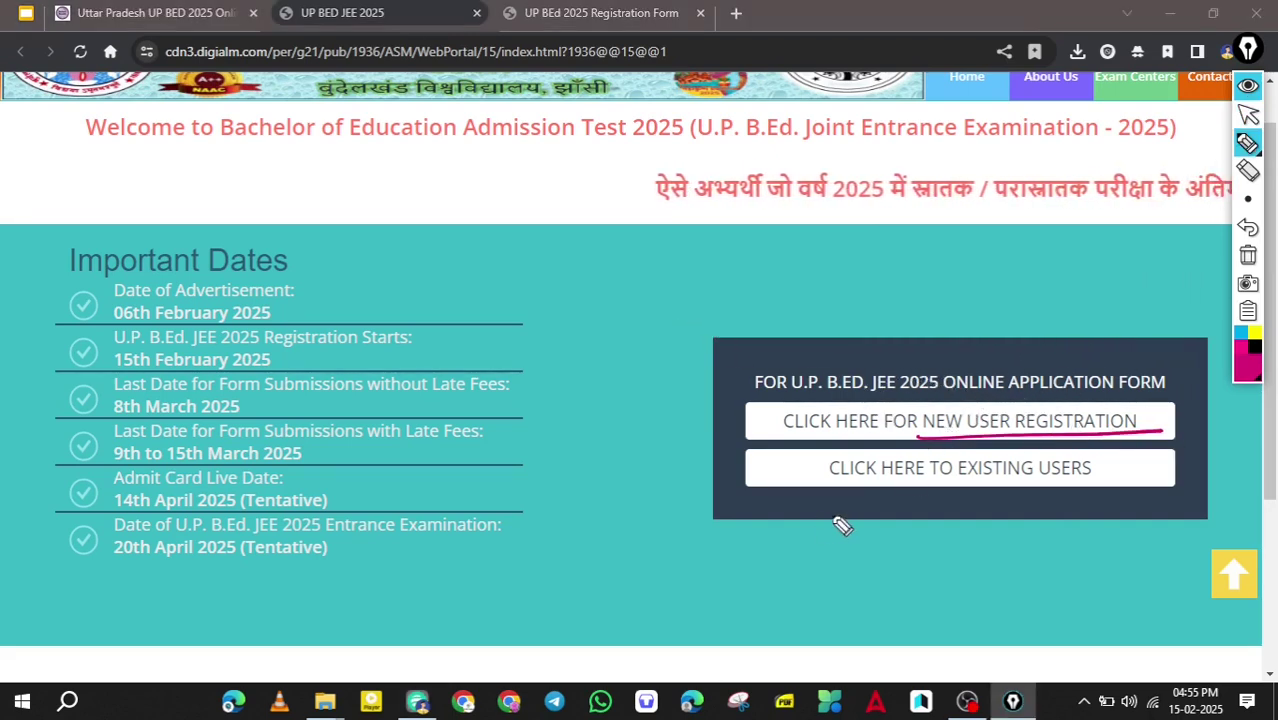
{"action": "left_click_drag", "start_coordinate": [848, 484], "coordinate": [928, 483]}
{"action": "mouse_move", "coordinate": [1068, 487]}
{"action": "left_mouse_down"}
{"action": "mouse_move", "coordinate": [1070, 451]}
{"action": "mouse_move", "coordinate": [839, 500]}
{"action": "left_mouse_up"}
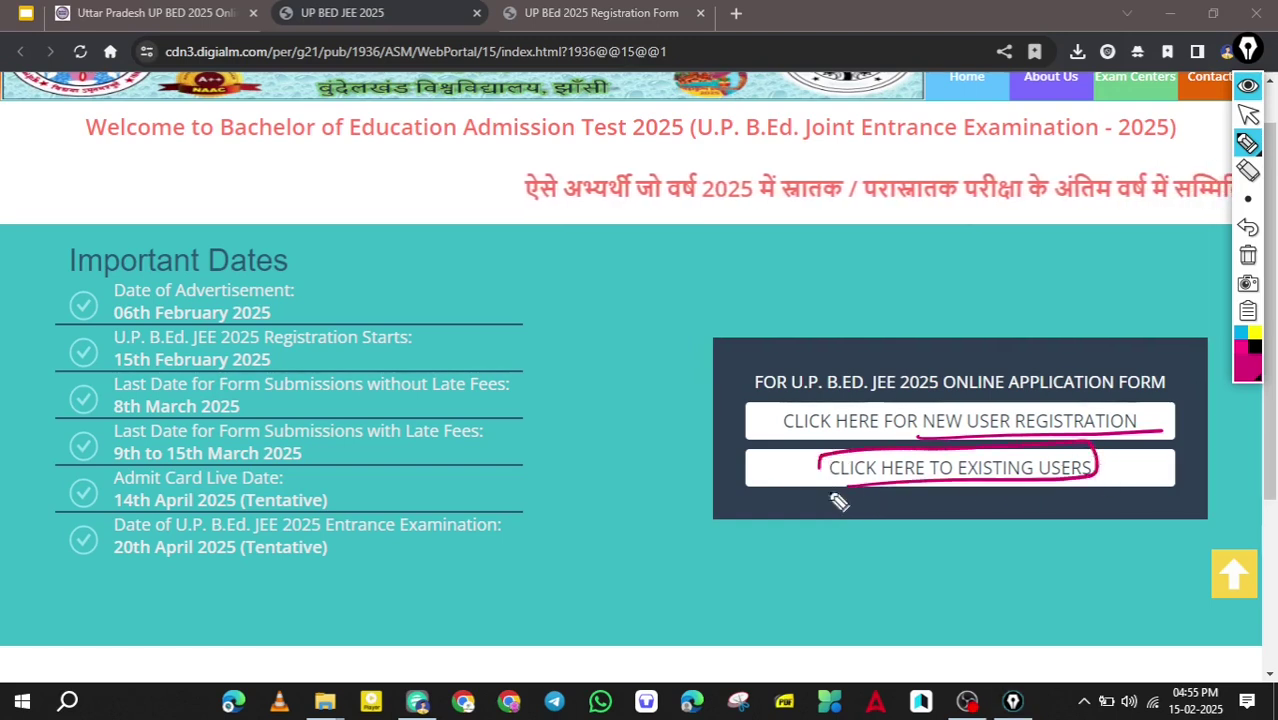
{"action": "left_click_drag", "start_coordinate": [748, 418], "coordinate": [810, 400]}
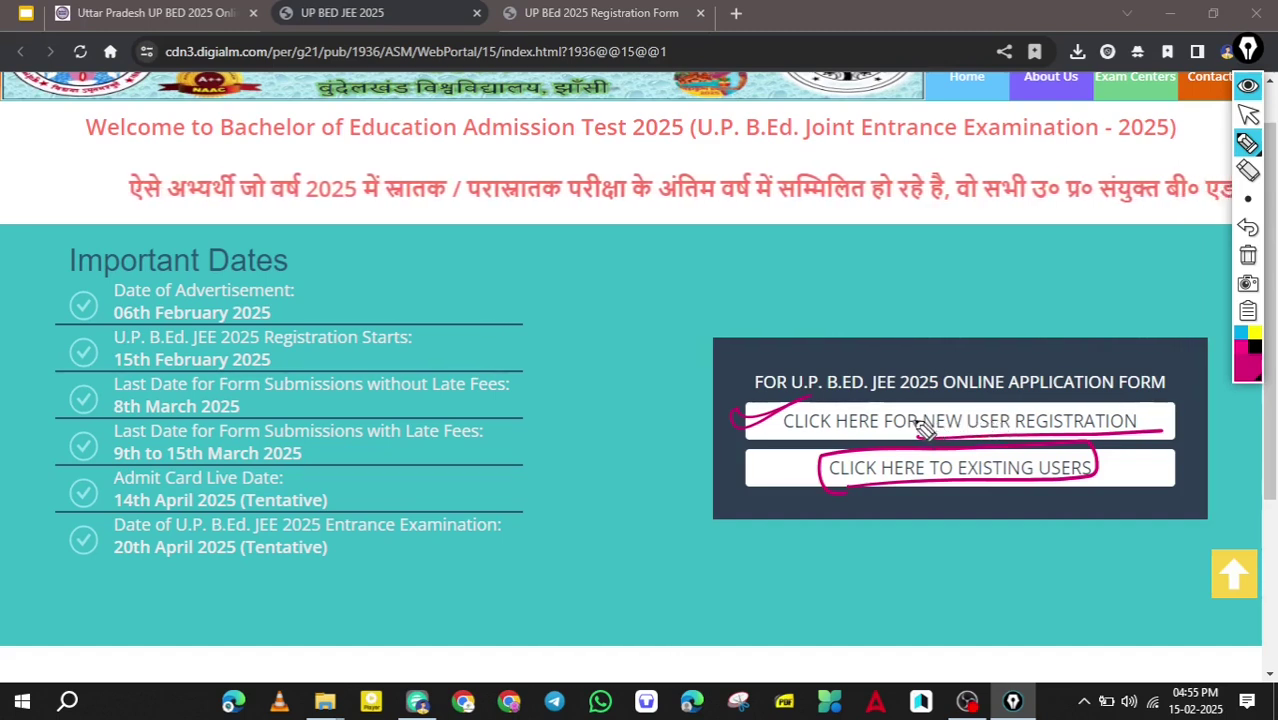
{"action": "key", "text": "ctrl+alt+4"}
On the Registration Form tab, tick the registration start date and the two submission deadlines.
{"action": "left_click", "coordinate": [612, 18]}
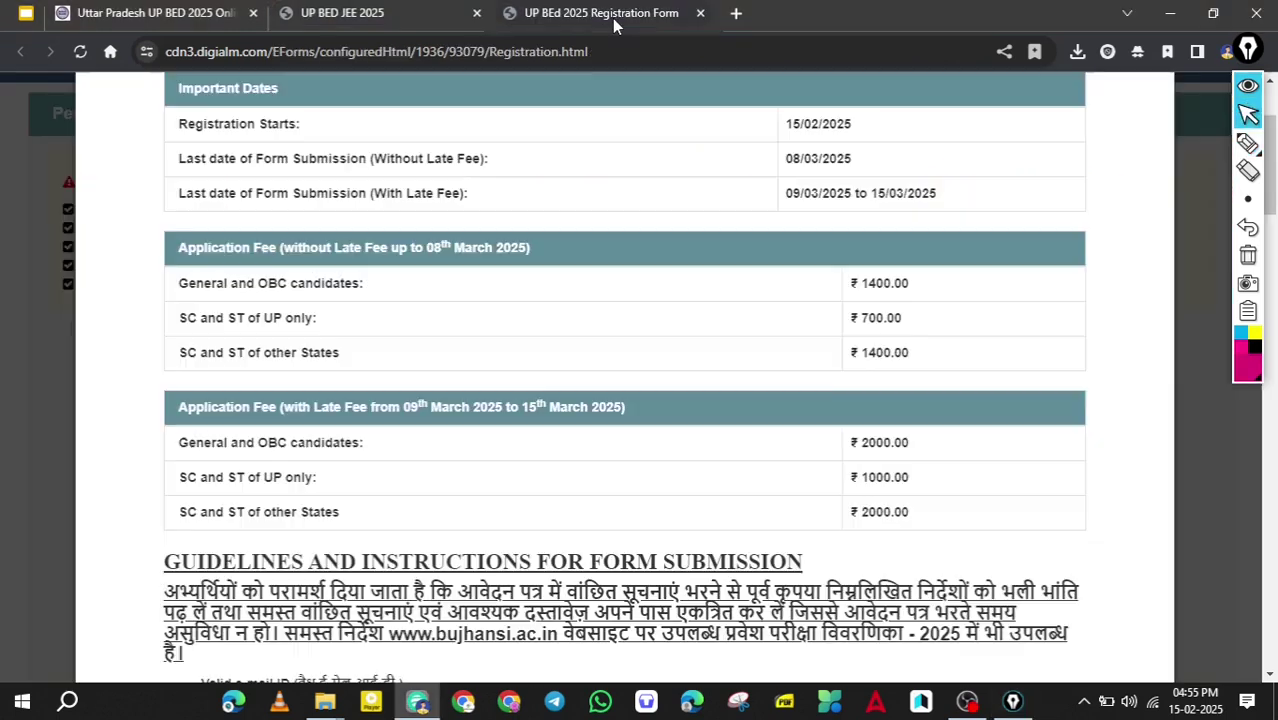
{"action": "key", "text": "ctrl+alt+2"}
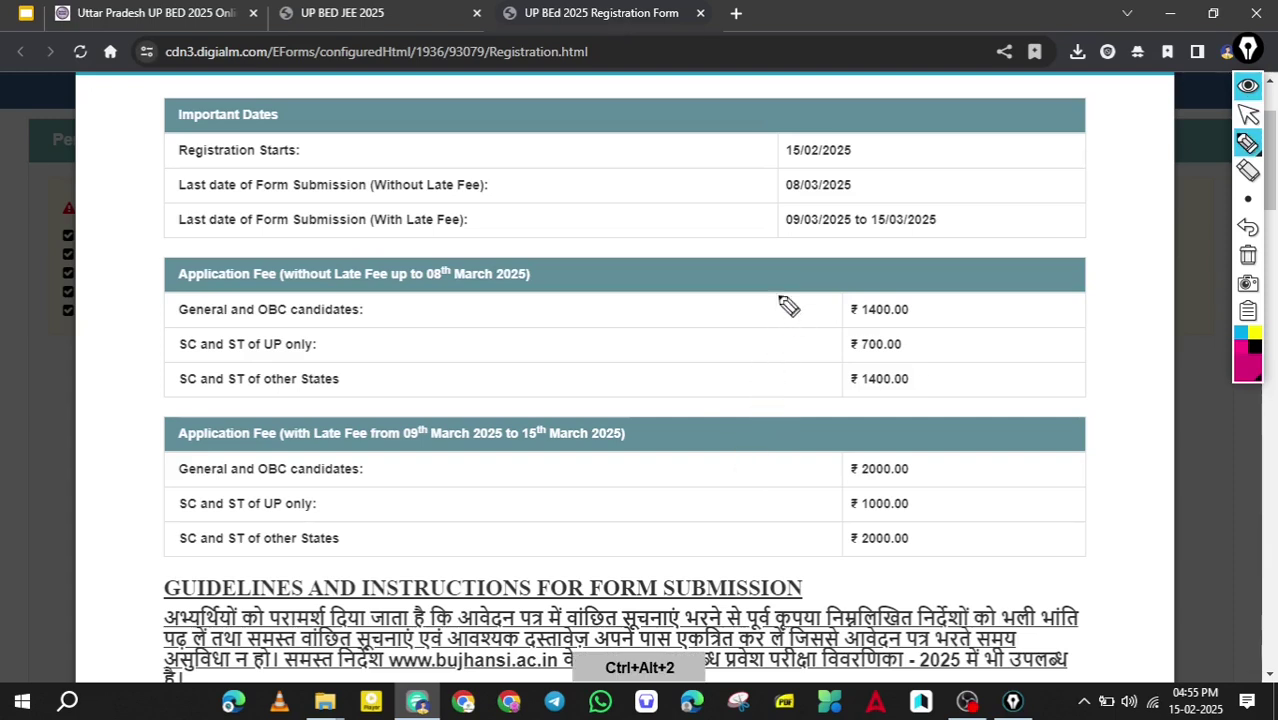
{"action": "left_click_drag", "start_coordinate": [866, 156], "coordinate": [925, 138]}
{"action": "mouse_move", "coordinate": [873, 188]}
{"action": "left_mouse_down"}
{"action": "mouse_move", "coordinate": [918, 168]}
{"action": "mouse_move", "coordinate": [1010, 193]}
{"action": "left_mouse_up"}
Bracket the regular and late-fee tables, tick ₹700.00, and circle the ₹1400.00 other-state SC/ST fee.
{"action": "mouse_move", "coordinate": [920, 308]}
{"action": "left_mouse_down"}
{"action": "mouse_move", "coordinate": [962, 370]}
{"action": "mouse_move", "coordinate": [930, 390]}
{"action": "left_mouse_up"}
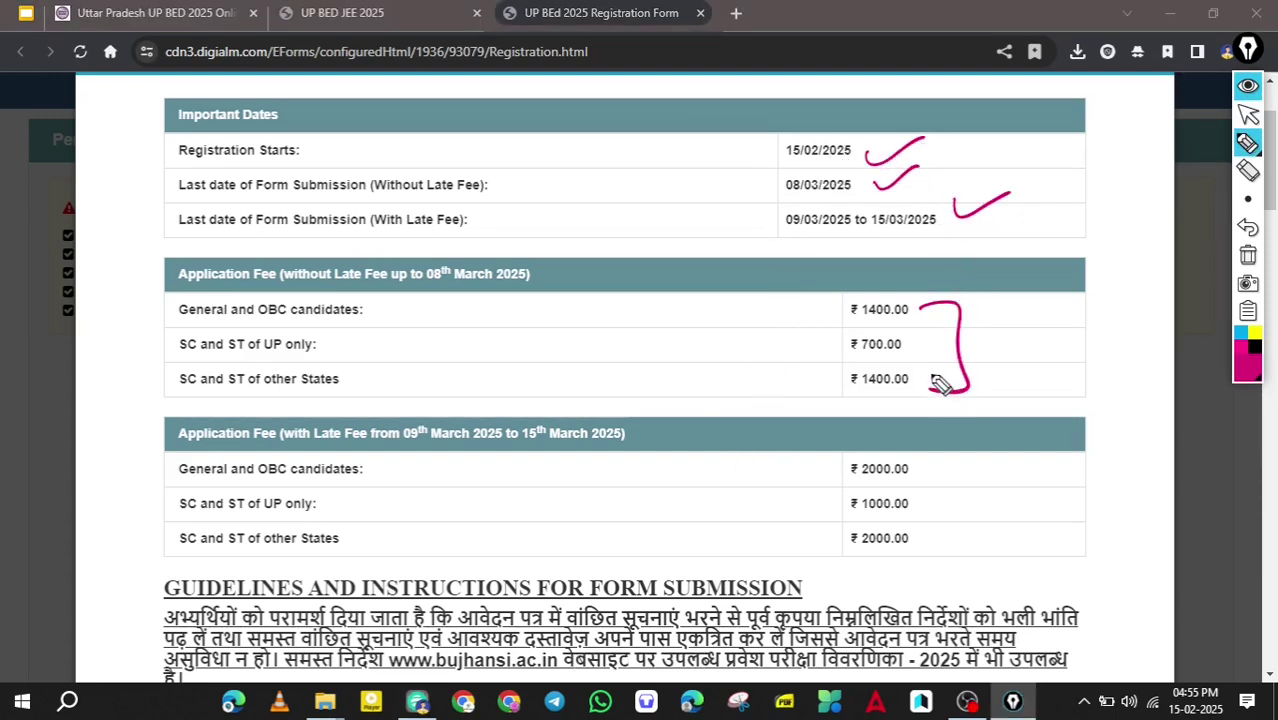
{"action": "left_click_drag", "start_coordinate": [800, 356], "coordinate": [878, 323]}
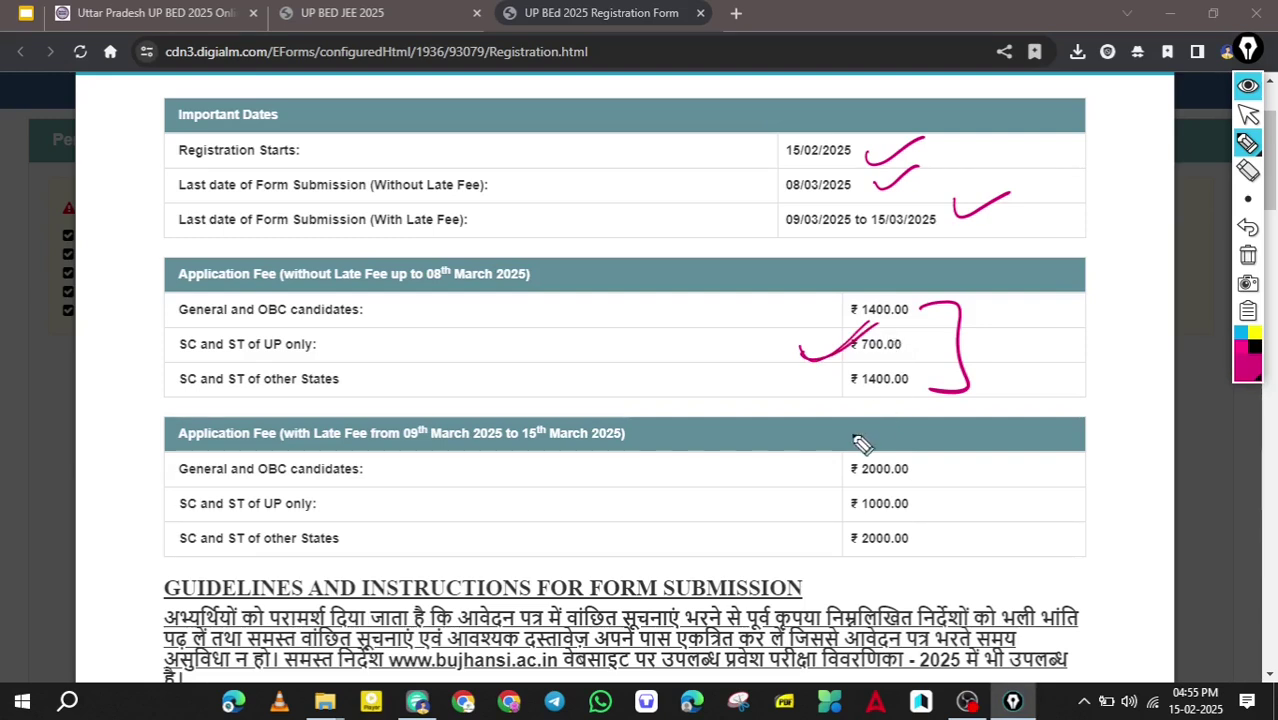
{"action": "left_click_drag", "start_coordinate": [935, 450], "coordinate": [897, 550]}
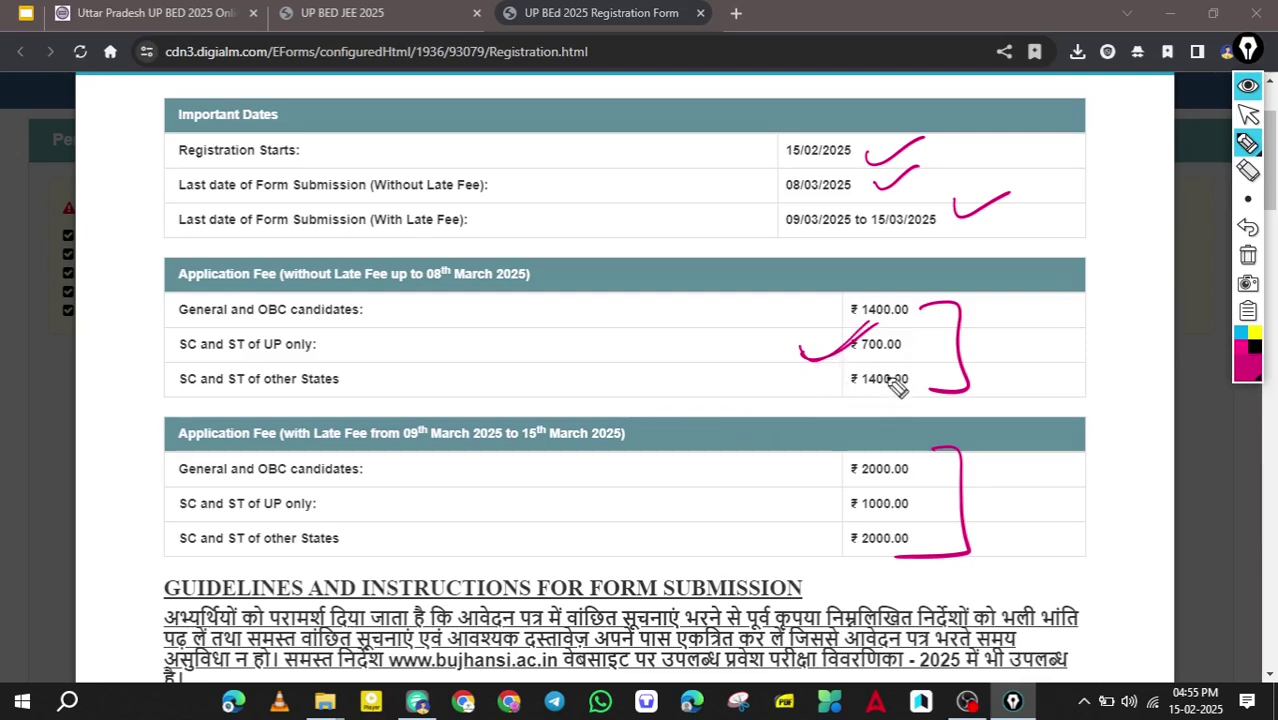
{"action": "mouse_move", "coordinate": [886, 366]}
{"action": "left_mouse_down"}
{"action": "mouse_move", "coordinate": [902, 398]}
{"action": "mouse_move", "coordinate": [845, 366]}
{"action": "mouse_move", "coordinate": [830, 378]}
{"action": "mouse_move", "coordinate": [860, 395]}
{"action": "mouse_move", "coordinate": [940, 388]}
{"action": "left_mouse_up"}
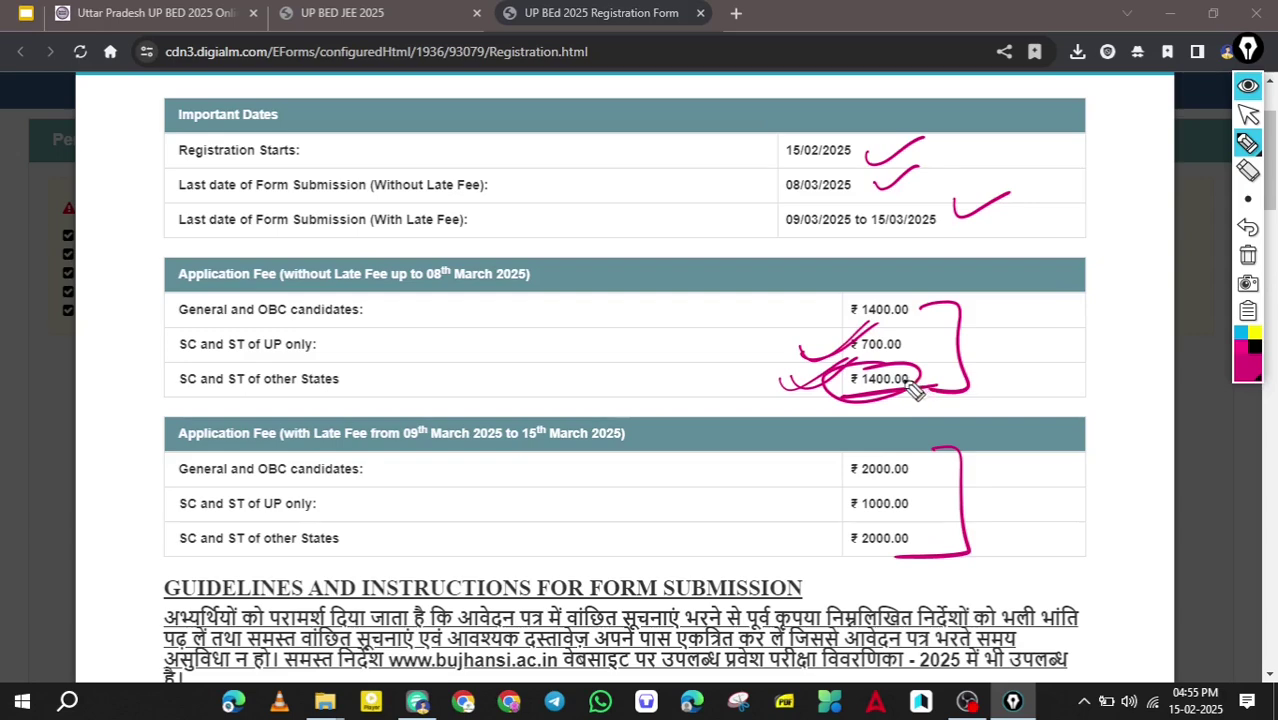
{"action": "scroll", "coordinate": [900, 405], "scroll_direction": "down", "scroll_amount": 5}
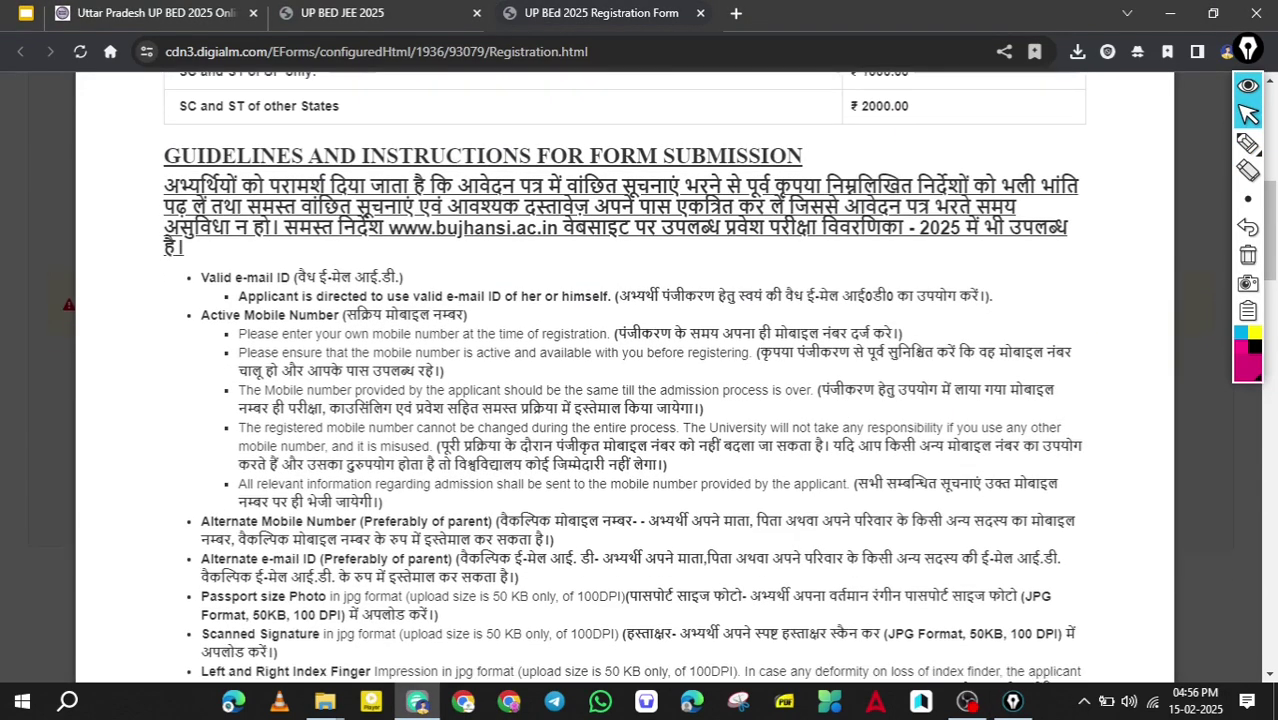
Tick the Valid e-mail ID guideline and its instruction line.
{"action": "scroll", "coordinate": [849, 443], "scroll_direction": "down", "scroll_amount": 1}
{"action": "scroll", "coordinate": [849, 443], "scroll_direction": "up", "scroll_amount": 1}
{"action": "key", "text": "ctrl+alt+h"}
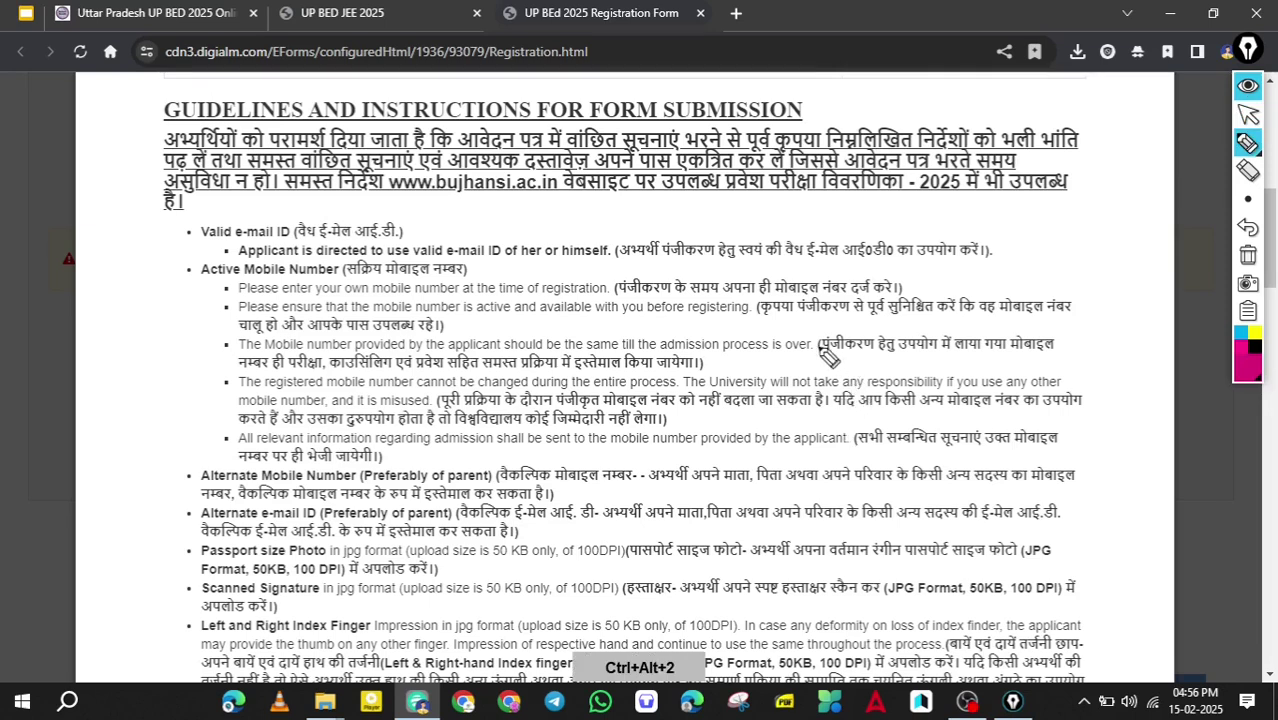
{"action": "left_click_drag", "start_coordinate": [425, 232], "coordinate": [505, 193]}
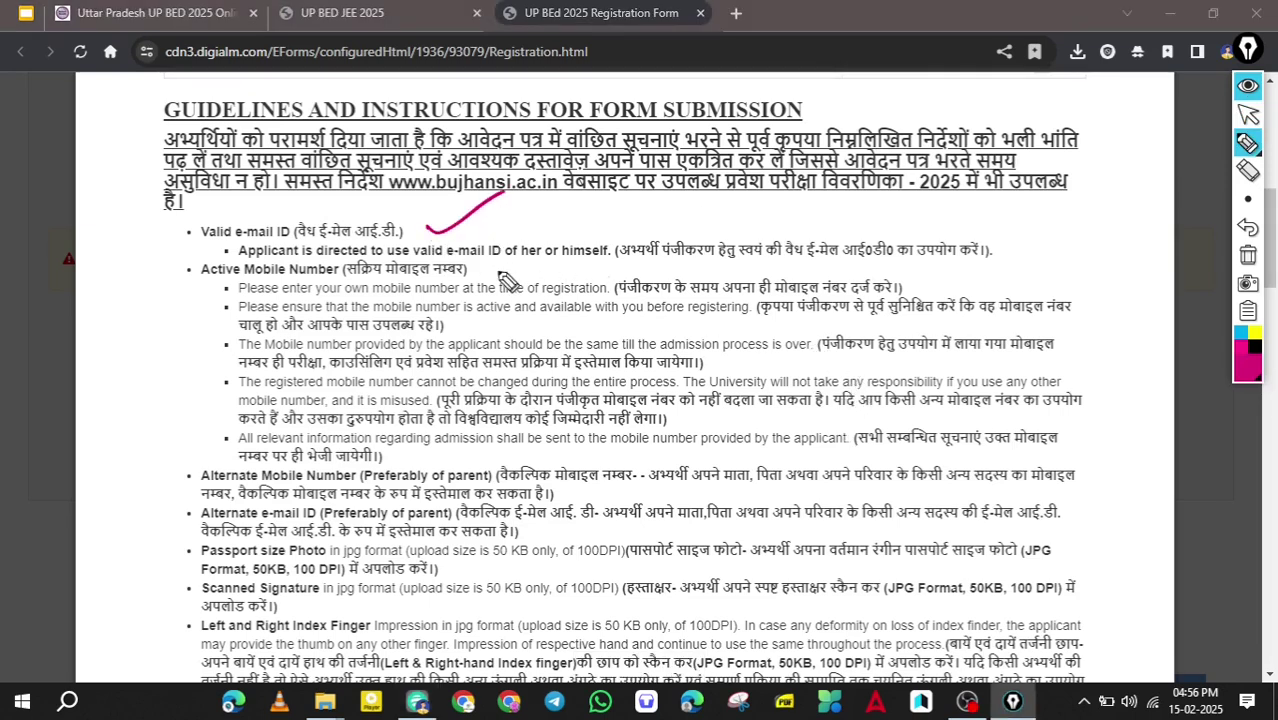
{"action": "left_click_drag", "start_coordinate": [472, 270], "coordinate": [548, 232]}
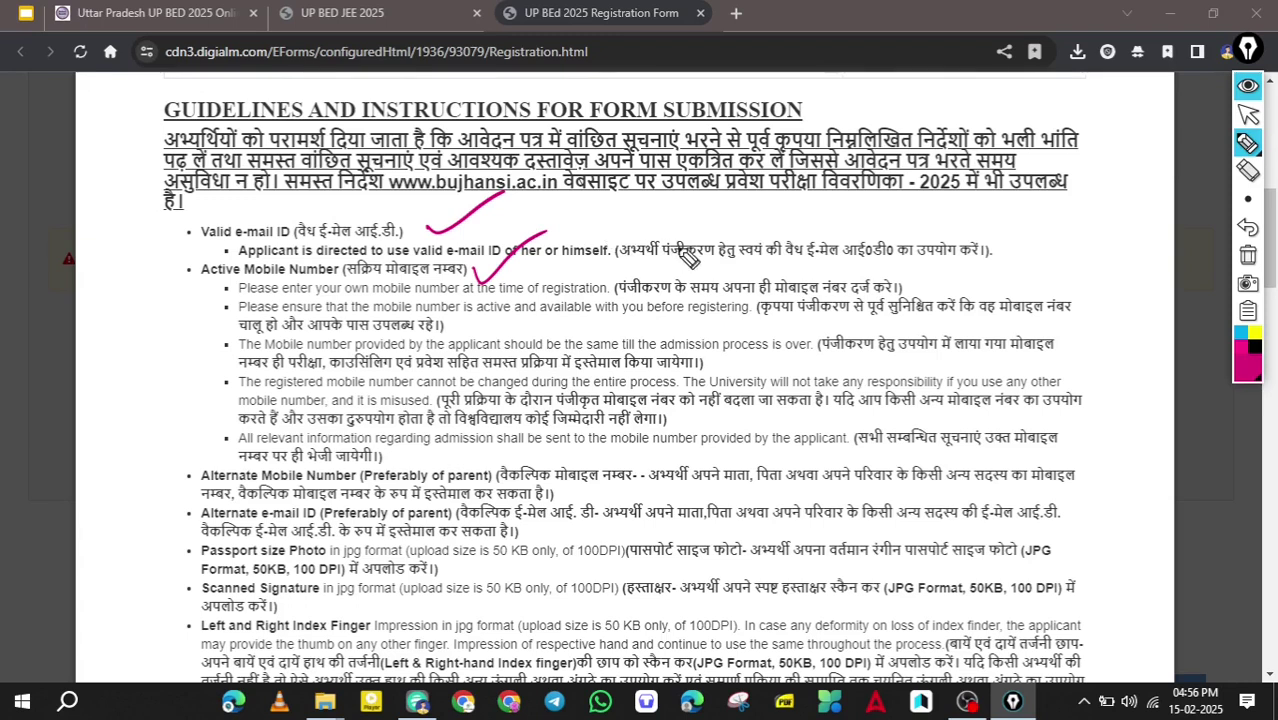
Tick the photo and index-finger guidelines and mark the 50 KB photo and signature limits.
{"action": "scroll", "coordinate": [680, 258], "scroll_direction": "down", "scroll_amount": 4}
{"action": "key", "text": "ctrl+alt+2"}
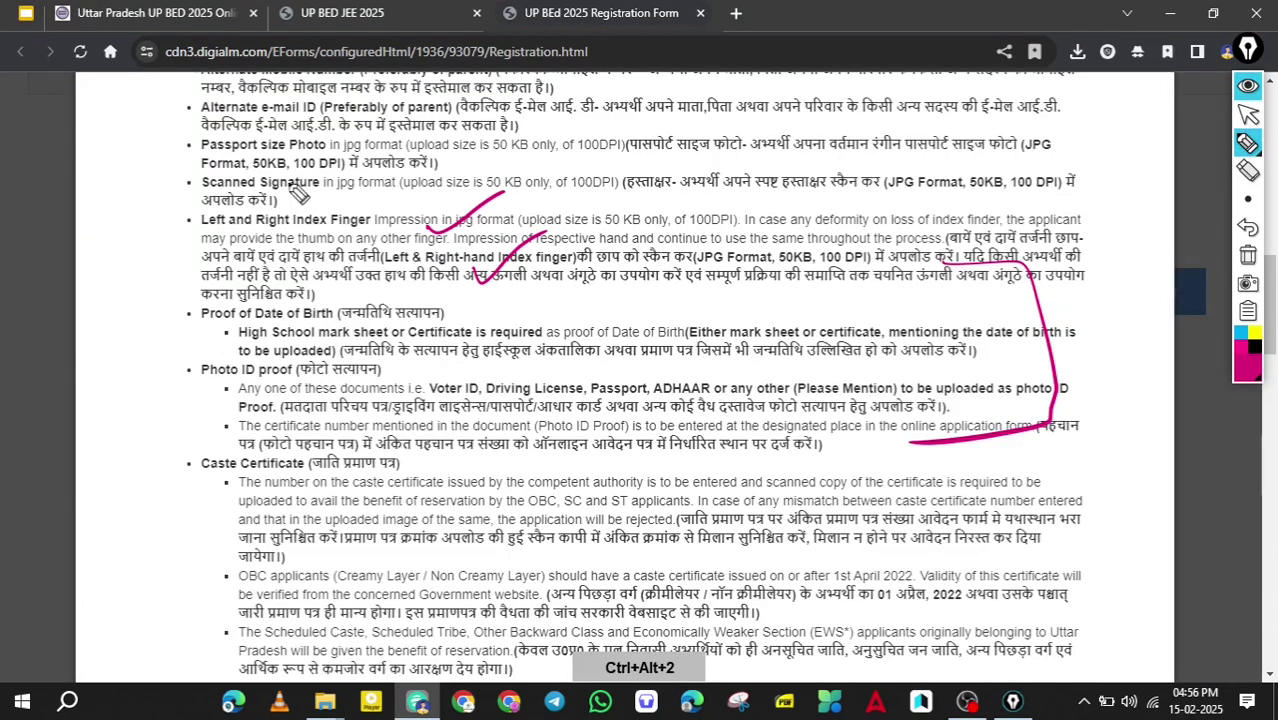
{"action": "key", "text": "ctrl+alt+4"}
{"action": "mouse_move", "coordinate": [244, 129]}
{"action": "left_mouse_down"}
{"action": "mouse_move", "coordinate": [180, 156]}
{"action": "mouse_move", "coordinate": [240, 172]}
{"action": "left_mouse_up"}
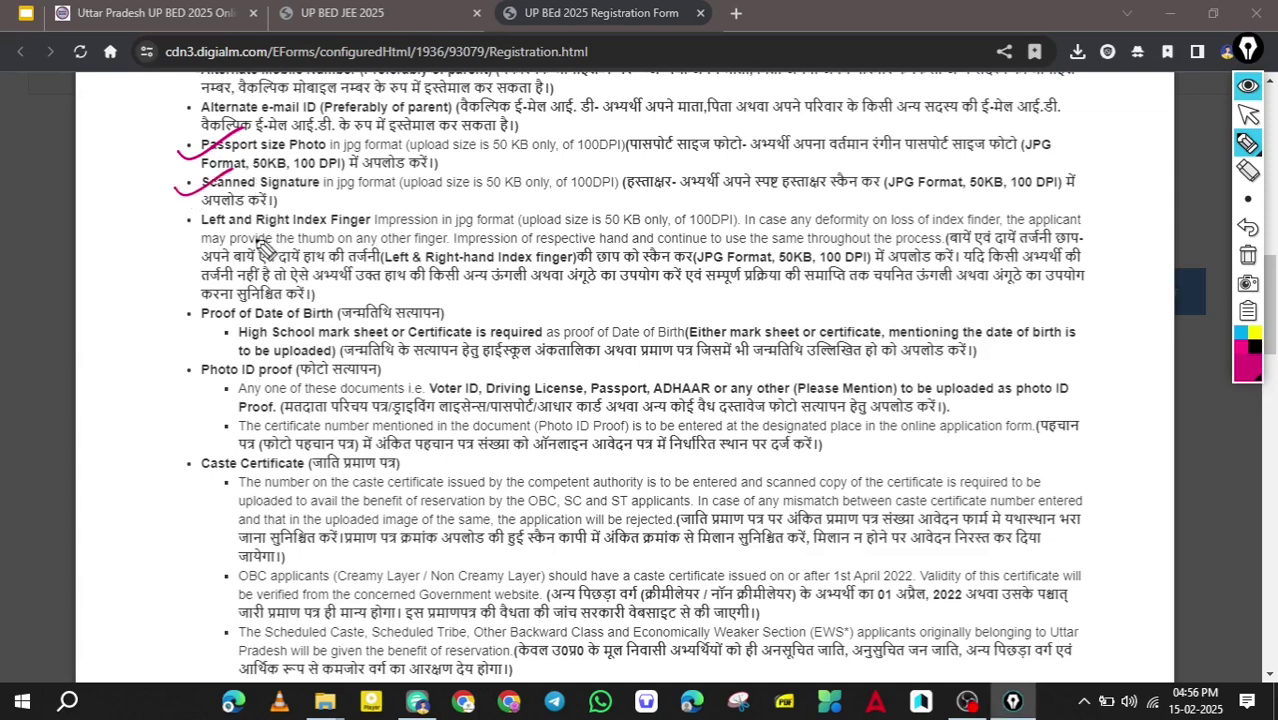
{"action": "left_click_drag", "start_coordinate": [492, 152], "coordinate": [620, 141]}
{"action": "left_click_drag", "start_coordinate": [486, 193], "coordinate": [620, 184]}
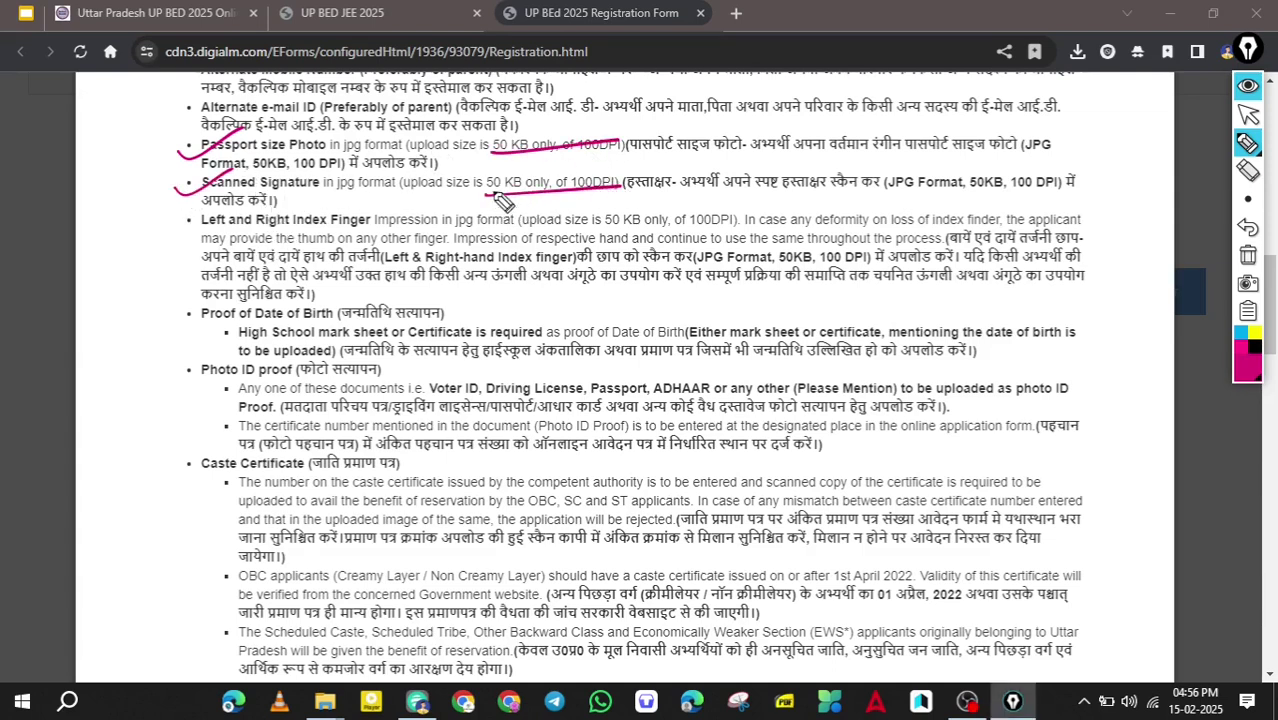
{"action": "key", "text": "ctrl+alt+z"}
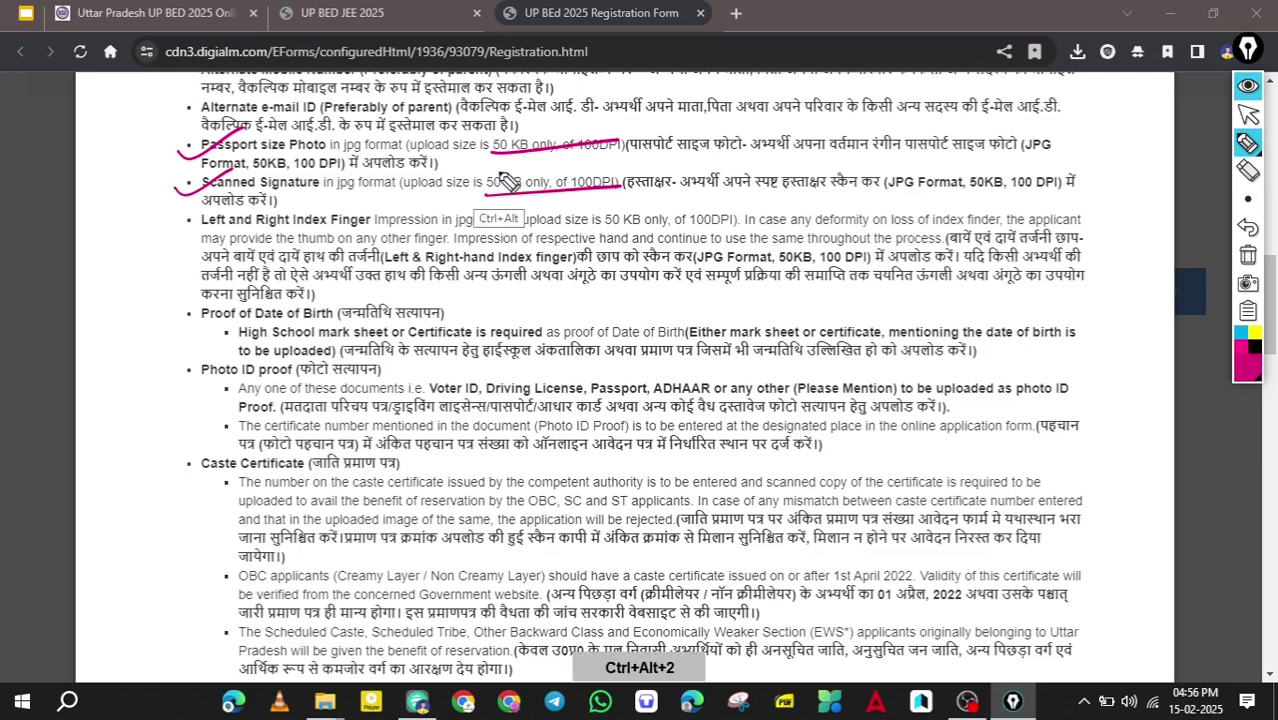
{"action": "left_click_drag", "start_coordinate": [480, 163], "coordinate": [528, 151]}
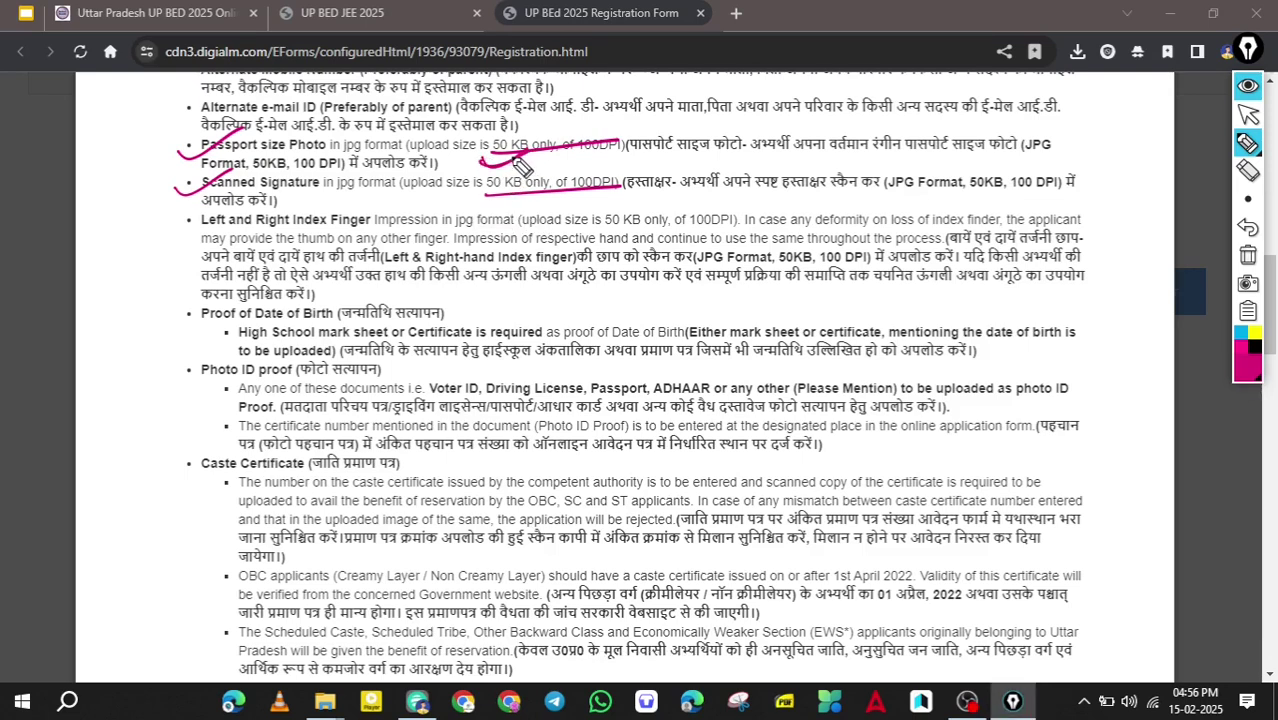
{"action": "left_click_drag", "start_coordinate": [177, 229], "coordinate": [214, 214]}
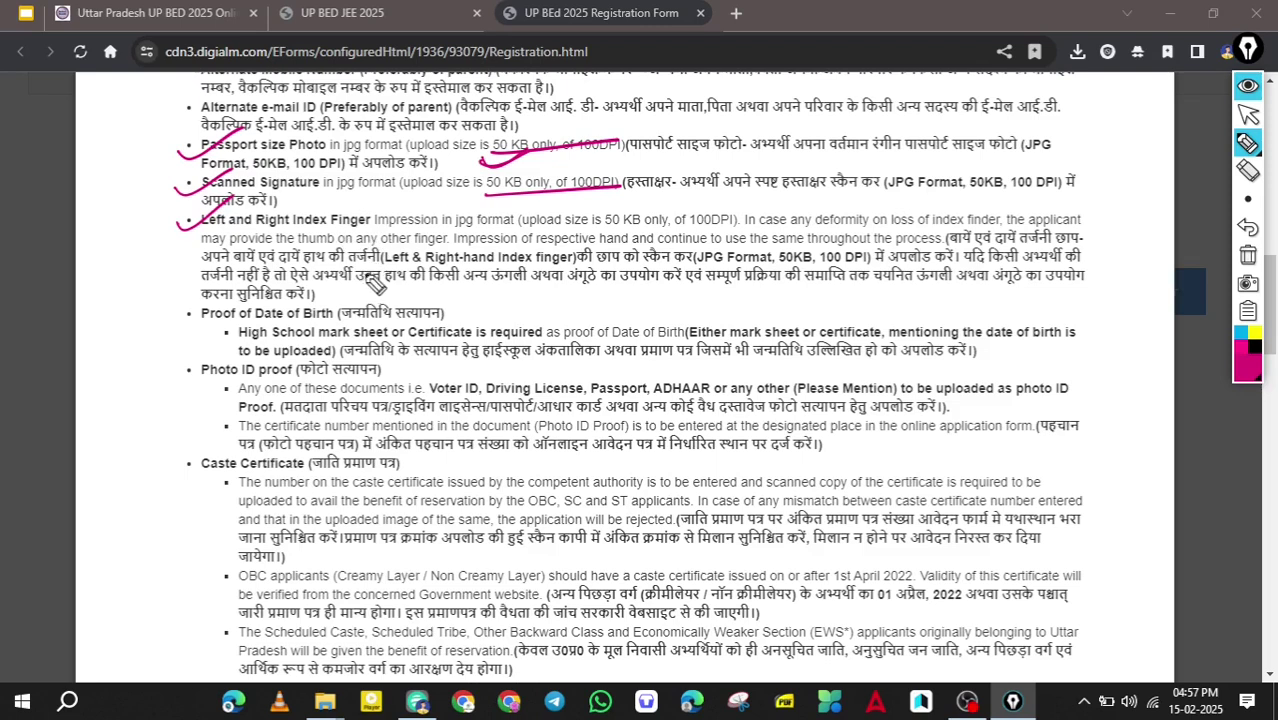
{"action": "mouse_move", "coordinate": [490, 204]}
{"action": "left_mouse_down"}
{"action": "mouse_move", "coordinate": [478, 182]}
{"action": "mouse_move", "coordinate": [537, 190]}
{"action": "left_mouse_up"}
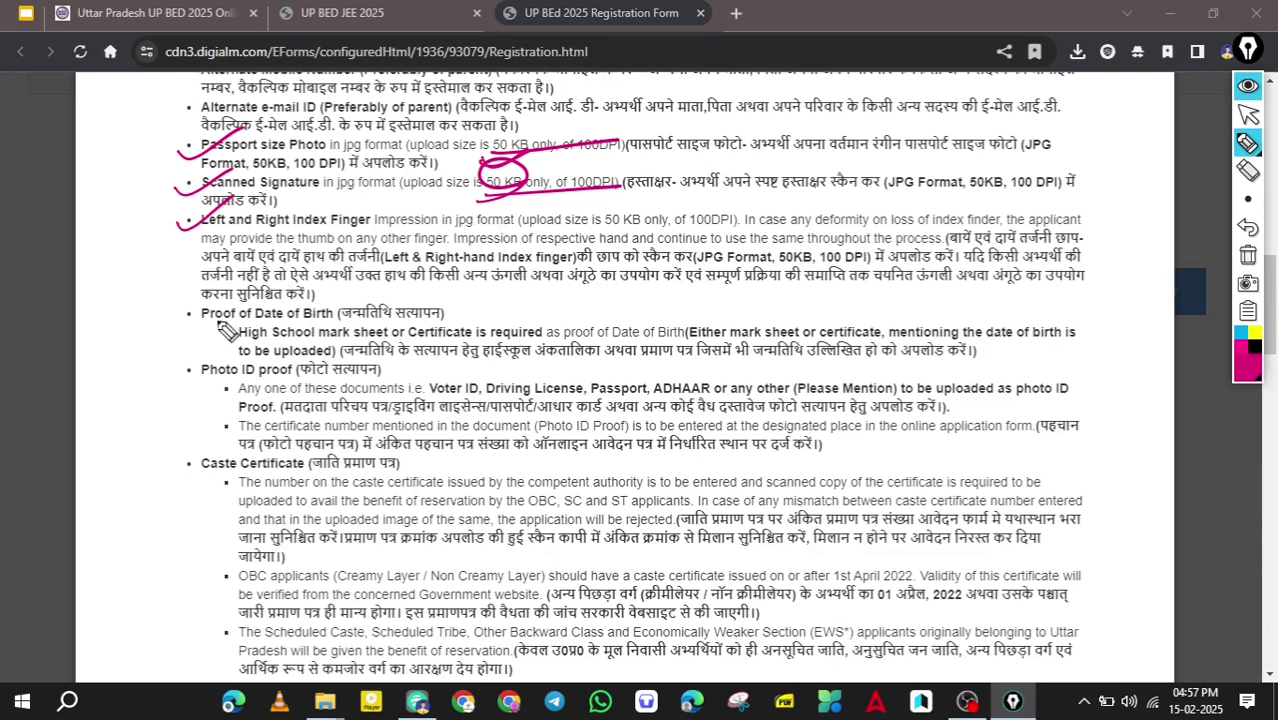
Tick the Proof of Date of Birth item and handwrite '10th' beside it.
{"action": "left_click_drag", "start_coordinate": [184, 316], "coordinate": [288, 287]}
{"action": "mouse_move", "coordinate": [410, 298]}
{"action": "left_mouse_down"}
{"action": "mouse_move", "coordinate": [350, 348]}
{"action": "mouse_move", "coordinate": [455, 300]}
{"action": "left_mouse_up"}
{"action": "mouse_move", "coordinate": [560, 298]}
{"action": "left_mouse_down"}
{"action": "mouse_move", "coordinate": [562, 336]}
{"action": "mouse_move", "coordinate": [594, 298]}
{"action": "left_mouse_up"}
{"action": "left_click_drag", "start_coordinate": [604, 268], "coordinate": [622, 292]}
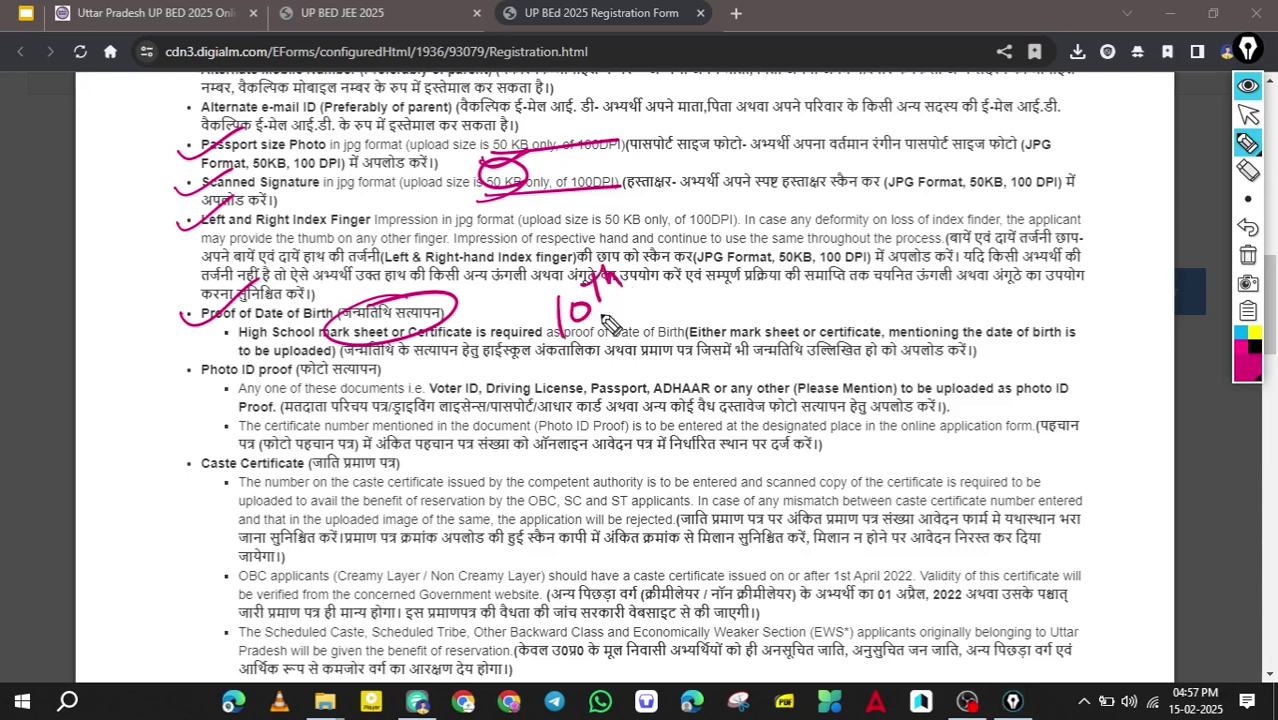
{"action": "left_click_drag", "start_coordinate": [540, 356], "coordinate": [654, 313]}
Tick the Photo ID proof item, underline the accepted ID list, and tick Caste Certificate.
{"action": "left_click_drag", "start_coordinate": [174, 384], "coordinate": [258, 345]}
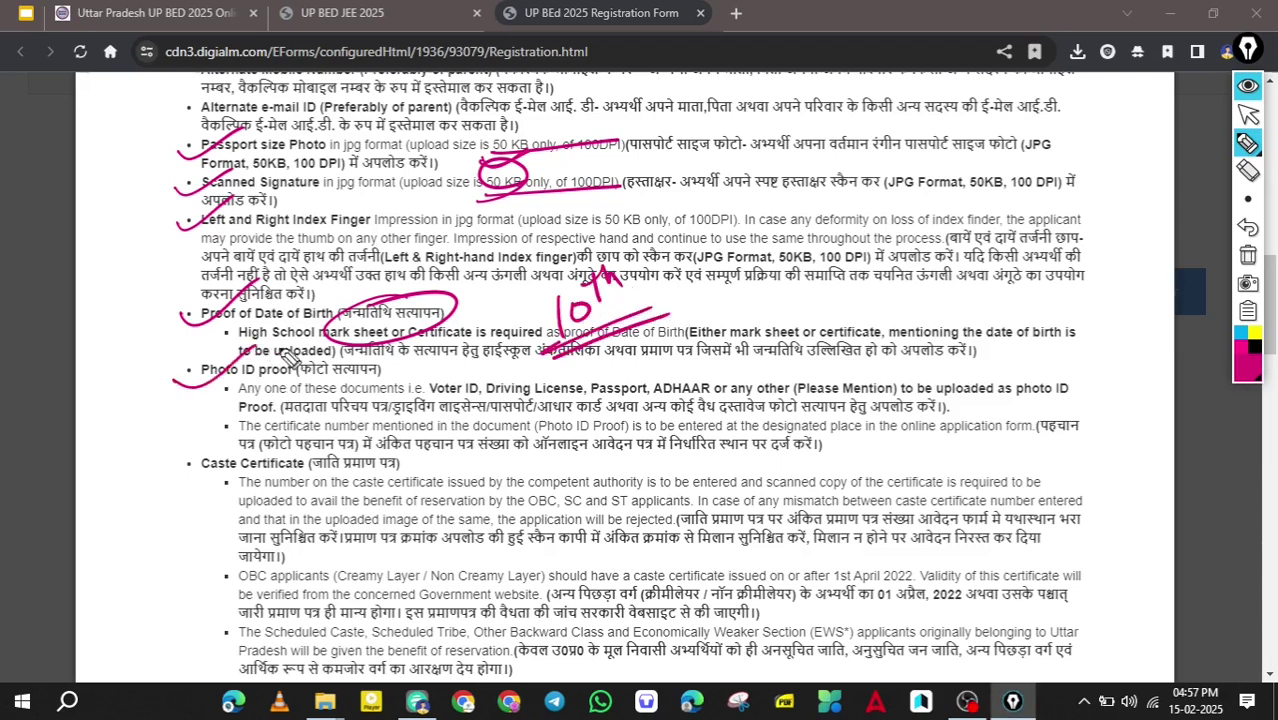
{"action": "mouse_move", "coordinate": [440, 413]}
{"action": "left_mouse_down"}
{"action": "mouse_move", "coordinate": [510, 392]}
{"action": "mouse_move", "coordinate": [1062, 386]}
{"action": "mouse_move", "coordinate": [620, 418]}
{"action": "mouse_move", "coordinate": [398, 410]}
{"action": "left_mouse_up"}
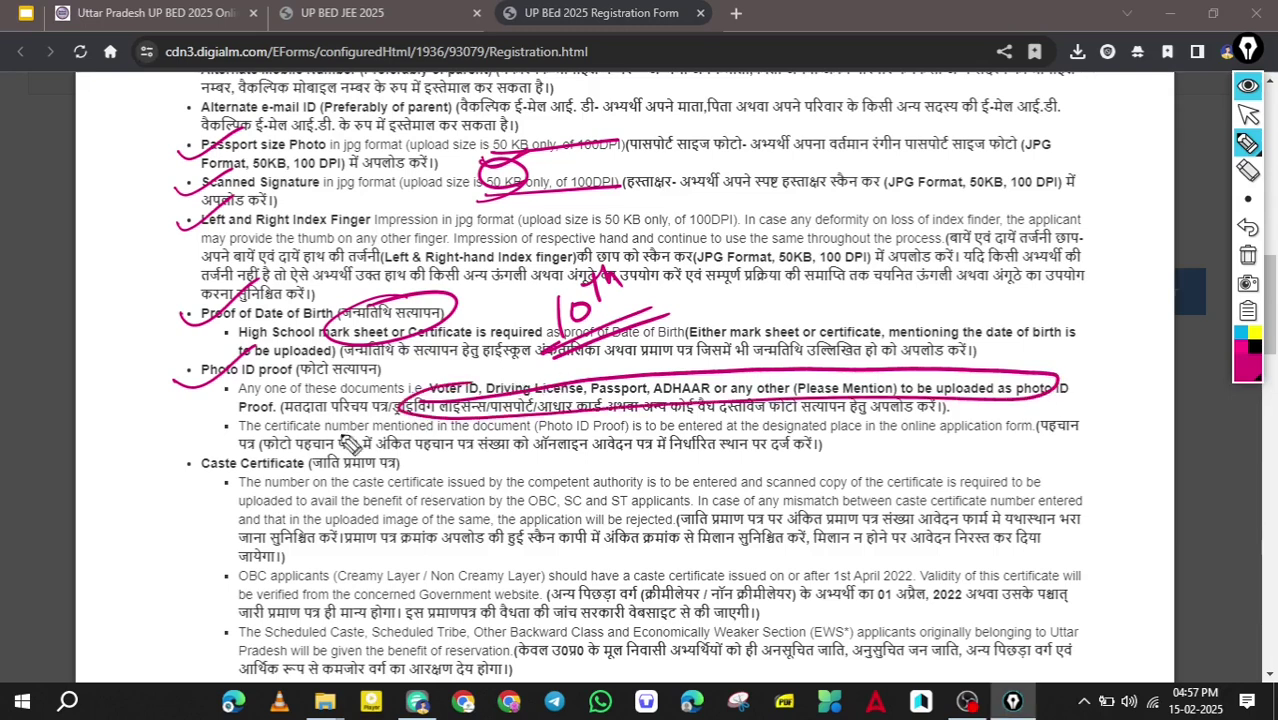
{"action": "left_click_drag", "start_coordinate": [177, 460], "coordinate": [272, 430]}
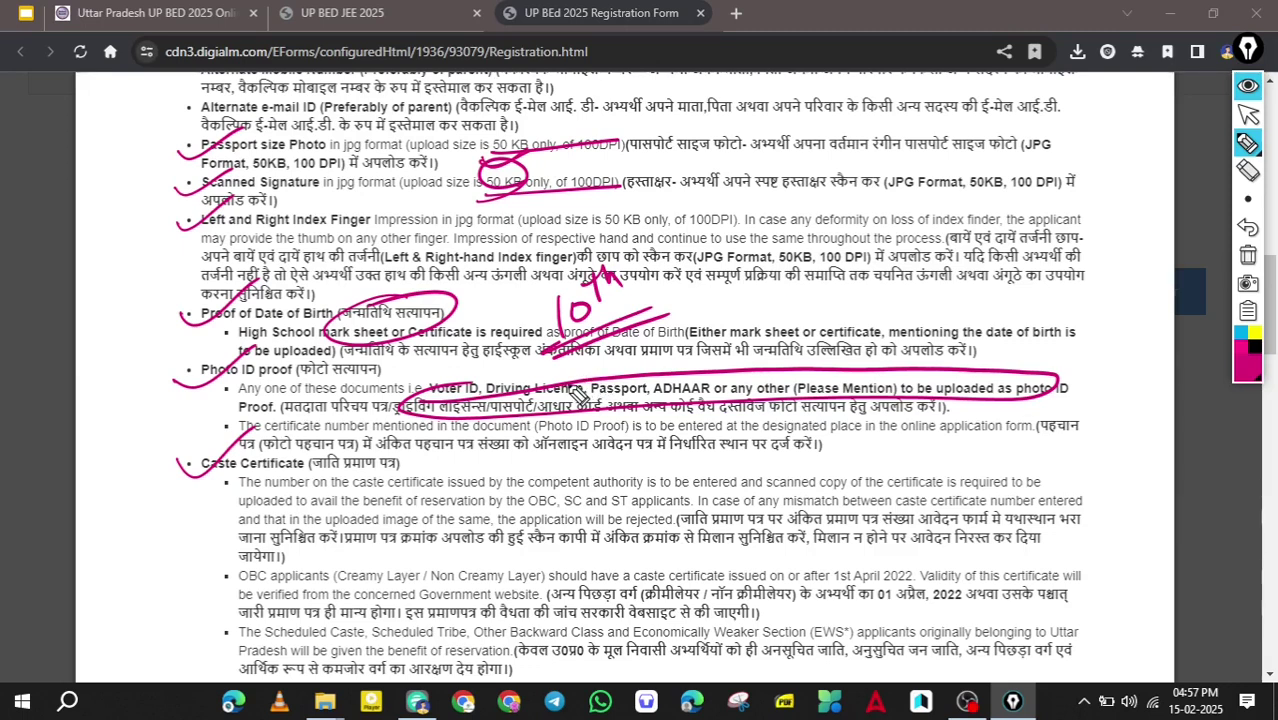
{"action": "left_click_drag", "start_coordinate": [188, 478], "coordinate": [312, 447]}
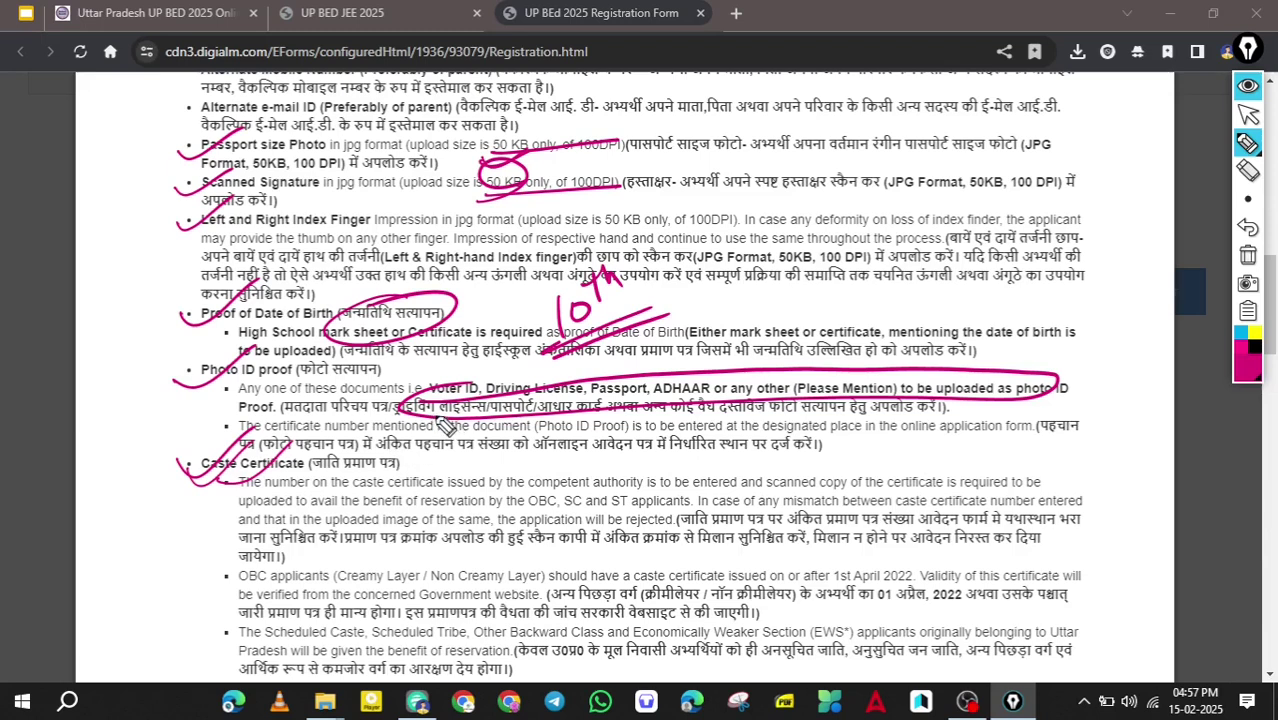
Tick the caste and income certificate headings and underline the OBC wording, 01 April 2022 and 1st July 2024 cutoffs.
{"action": "scroll", "coordinate": [440, 430], "scroll_direction": "down", "scroll_amount": 3}
{"action": "left_click_drag", "start_coordinate": [182, 208], "coordinate": [258, 166]}
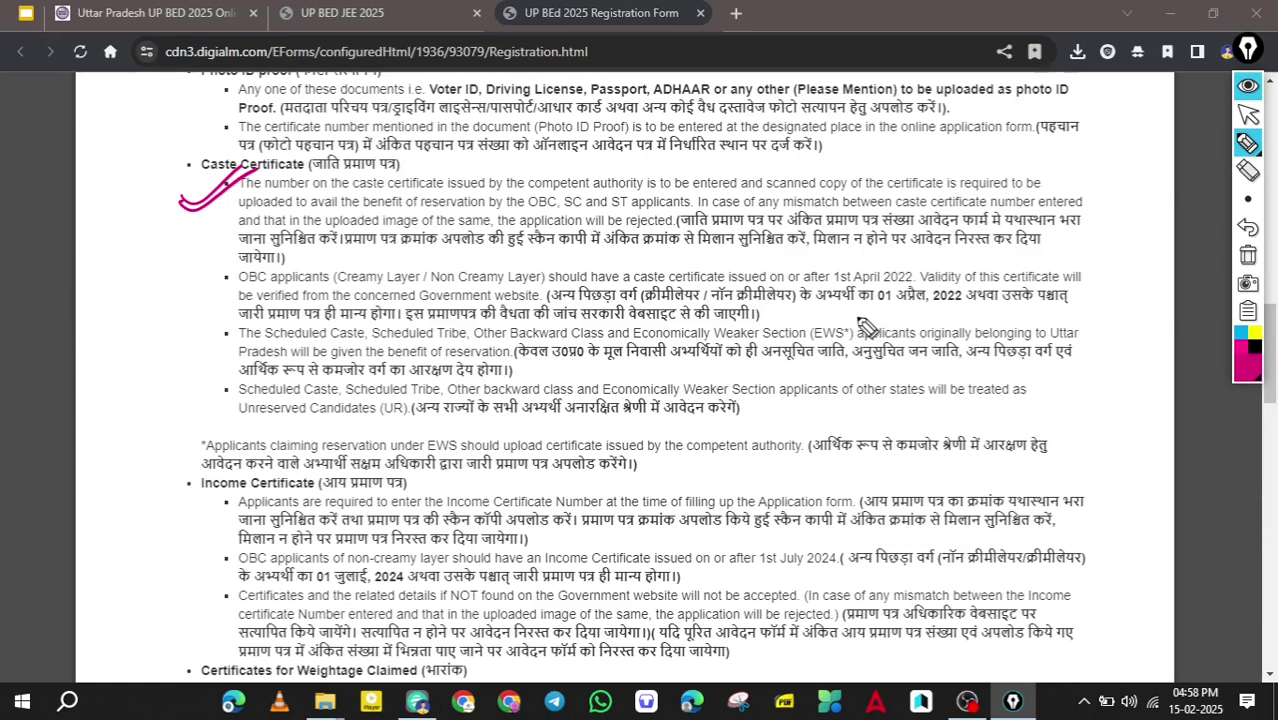
{"action": "left_click_drag", "start_coordinate": [556, 302], "coordinate": [790, 309]}
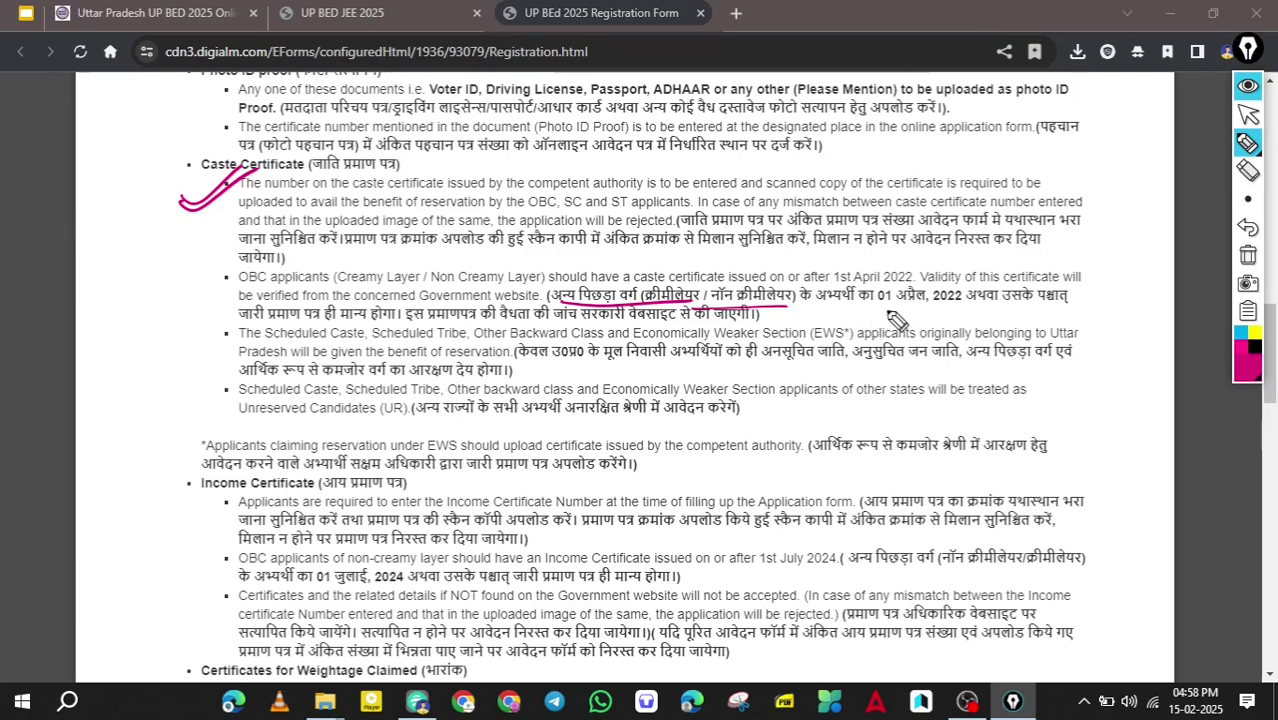
{"action": "left_click_drag", "start_coordinate": [866, 311], "coordinate": [958, 312]}
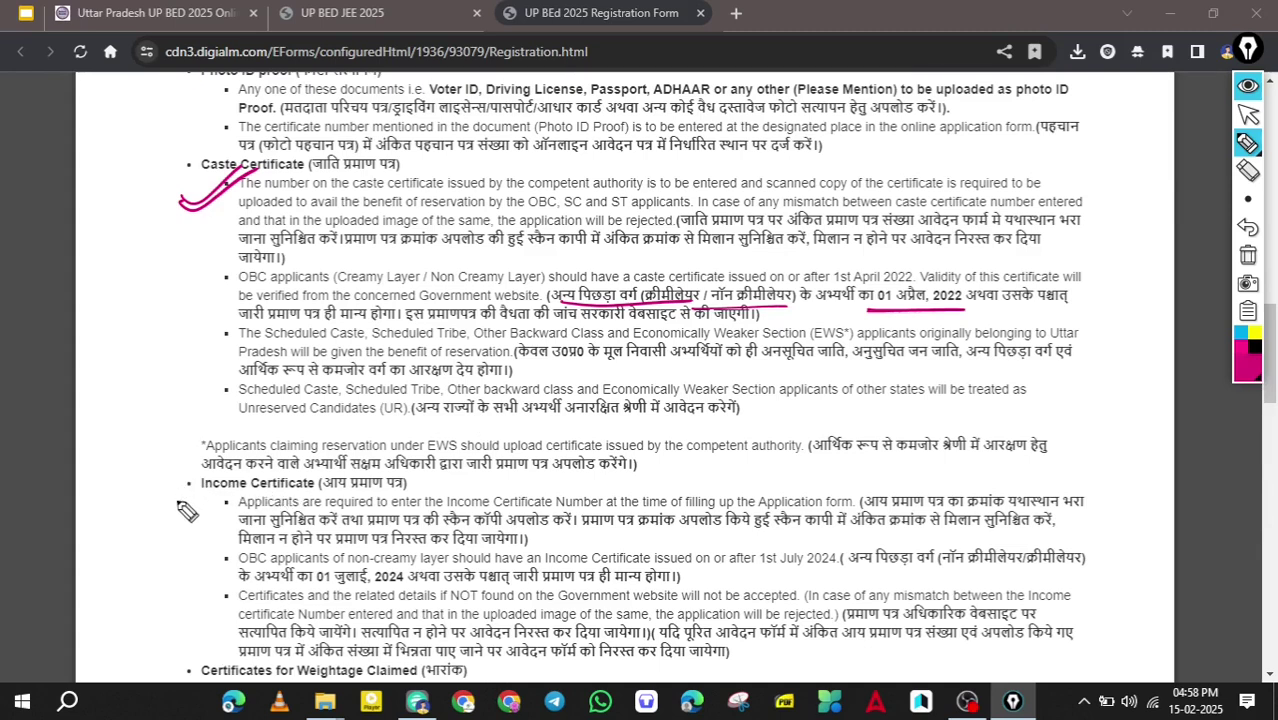
{"action": "left_click_drag", "start_coordinate": [181, 510], "coordinate": [258, 462]}
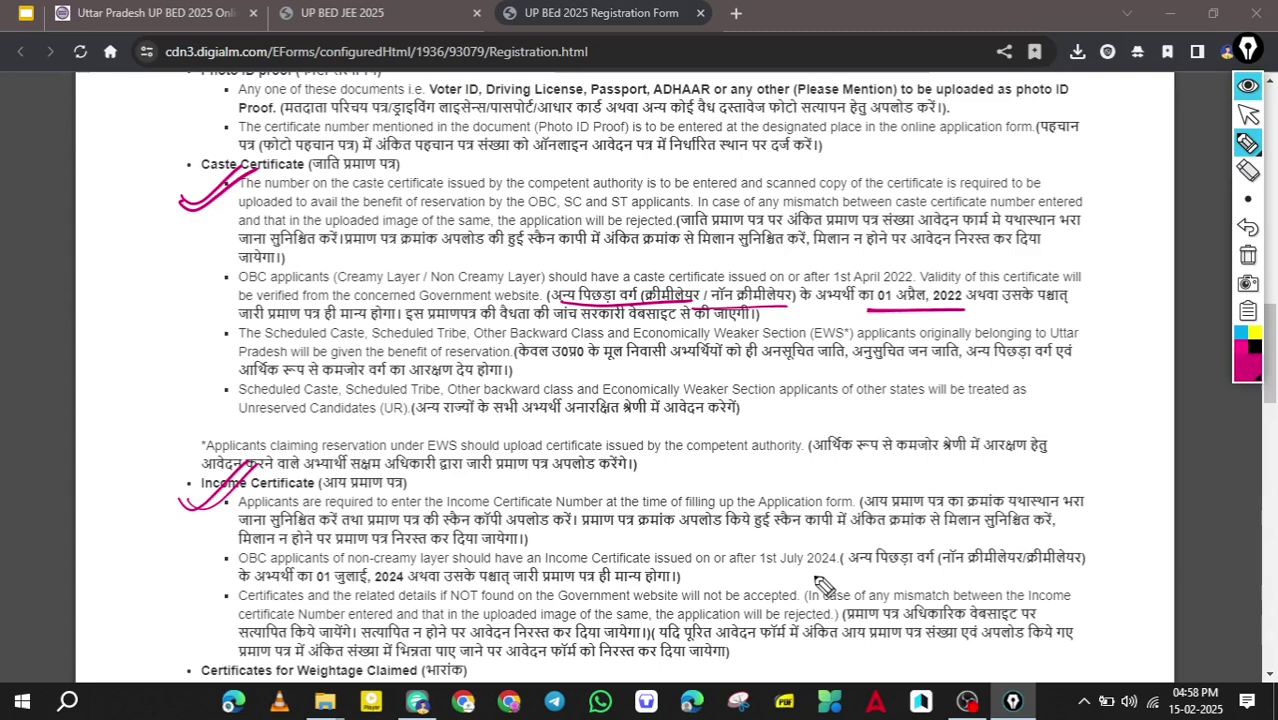
{"action": "mouse_move", "coordinate": [756, 575]}
{"action": "left_mouse_down"}
{"action": "mouse_move", "coordinate": [848, 570]}
{"action": "mouse_move", "coordinate": [800, 540]}
{"action": "left_mouse_up"}
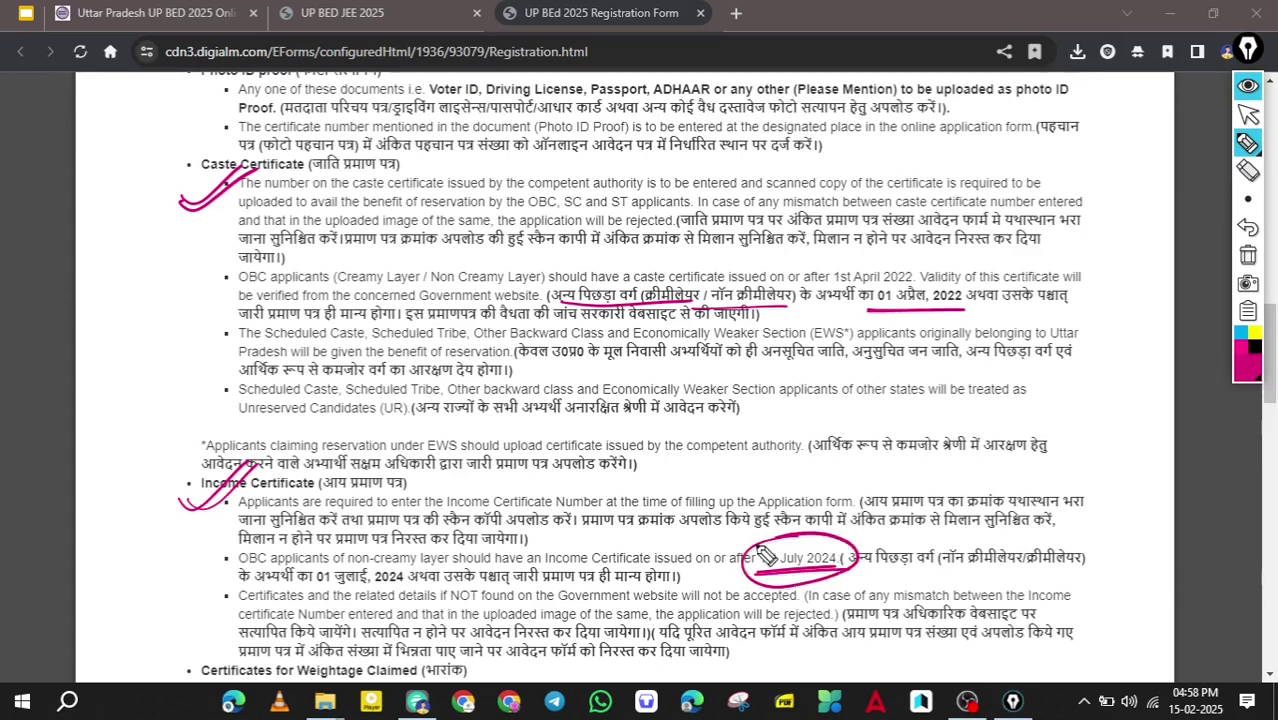
Circle the 01 April 2022 and 1st July 2024 dates and cross out the EWS note.
{"action": "mouse_move", "coordinate": [930, 272]}
{"action": "left_mouse_down"}
{"action": "mouse_move", "coordinate": [990, 310]}
{"action": "mouse_move", "coordinate": [870, 290]}
{"action": "mouse_move", "coordinate": [815, 328]}
{"action": "left_mouse_up"}
{"action": "left_click_drag", "start_coordinate": [911, 300], "coordinate": [934, 308]}
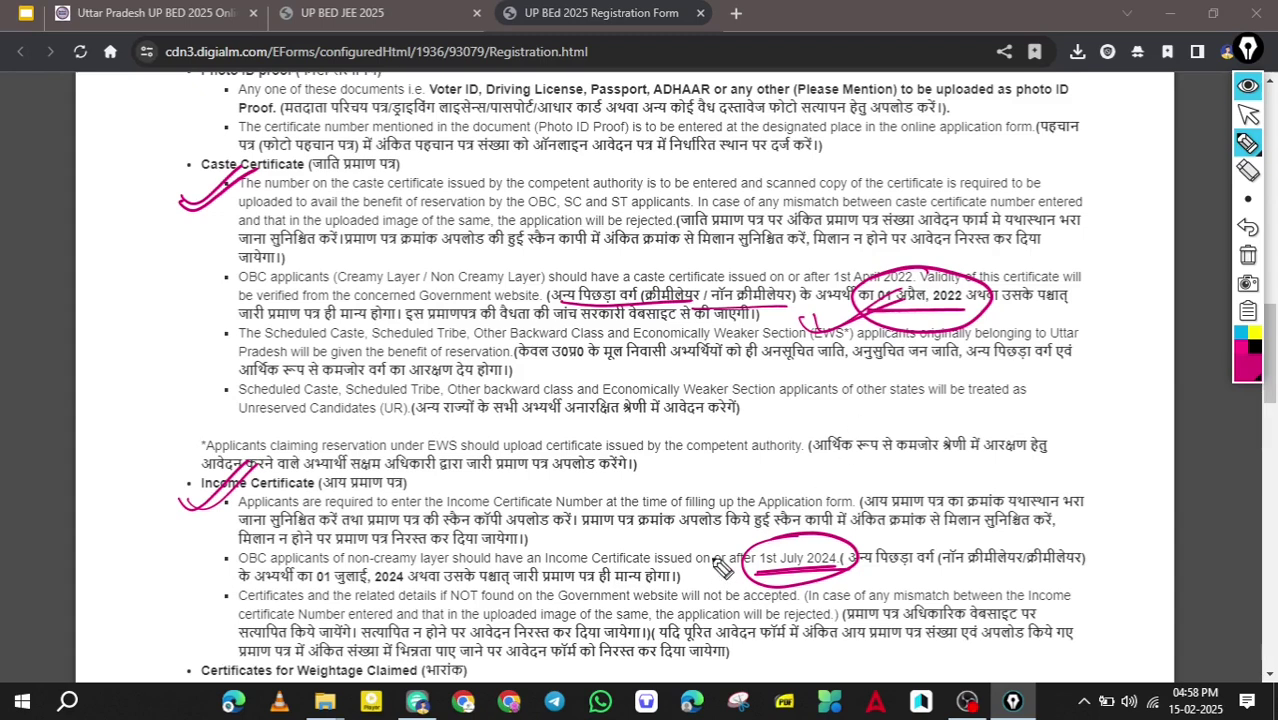
{"action": "left_click_drag", "start_coordinate": [718, 568], "coordinate": [810, 543]}
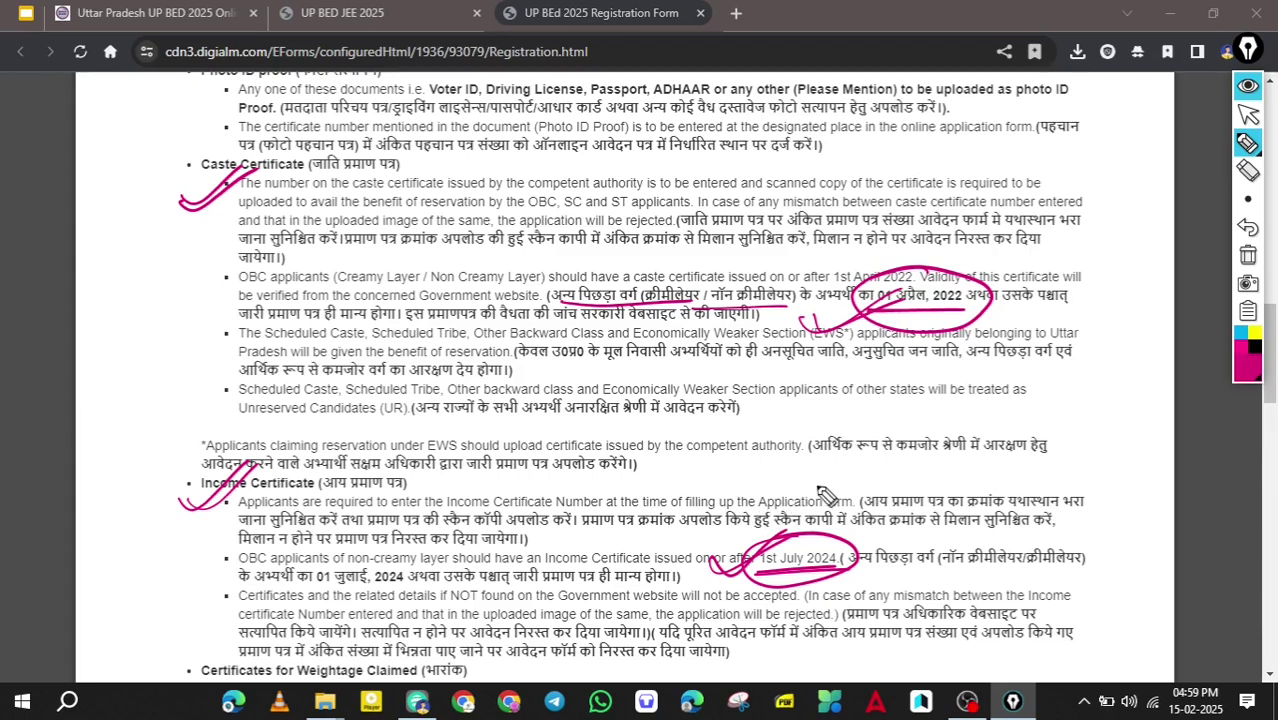
{"action": "left_click_drag", "start_coordinate": [745, 432], "coordinate": [805, 484]}
{"action": "left_click_drag", "start_coordinate": [805, 424], "coordinate": [742, 500]}
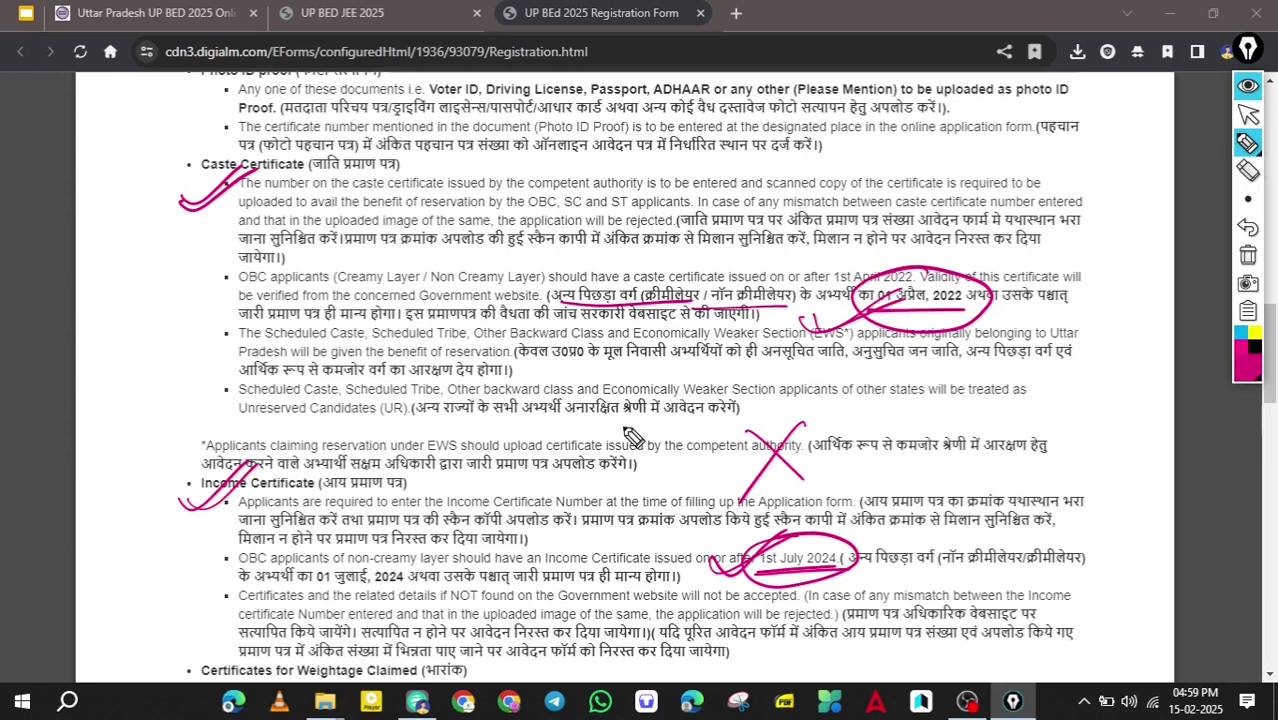
{"action": "key", "text": "ctrl+alt+1"}
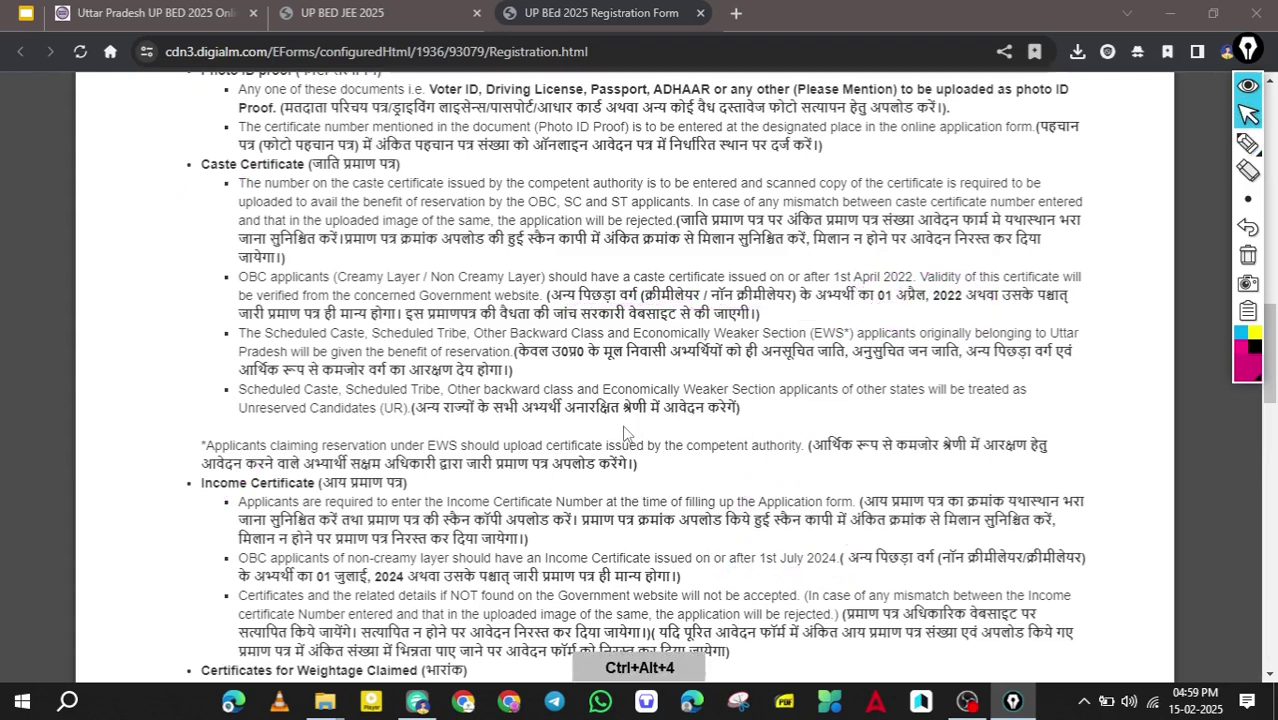
Scroll past the remaining guidelines down to the blank registration form.
{"action": "scroll", "coordinate": [625, 426], "scroll_direction": "down", "scroll_amount": 5}
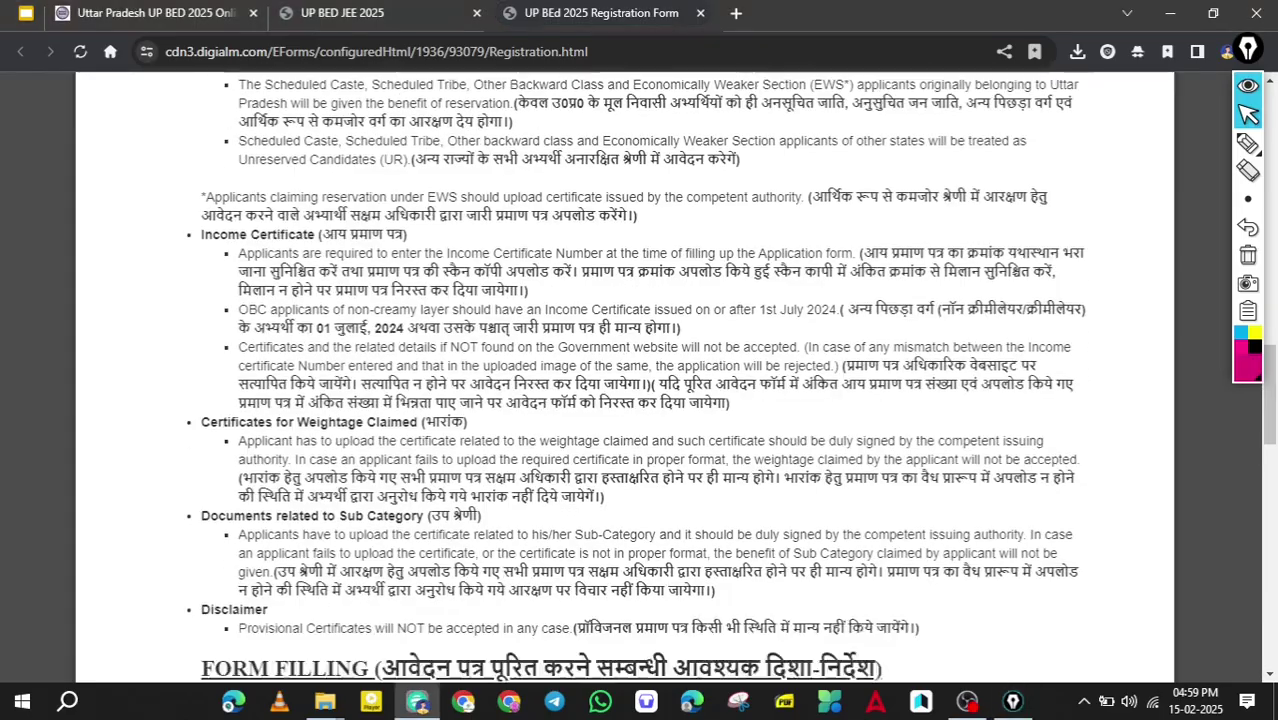
{"action": "scroll", "coordinate": [625, 426], "scroll_direction": "down", "scroll_amount": 4}
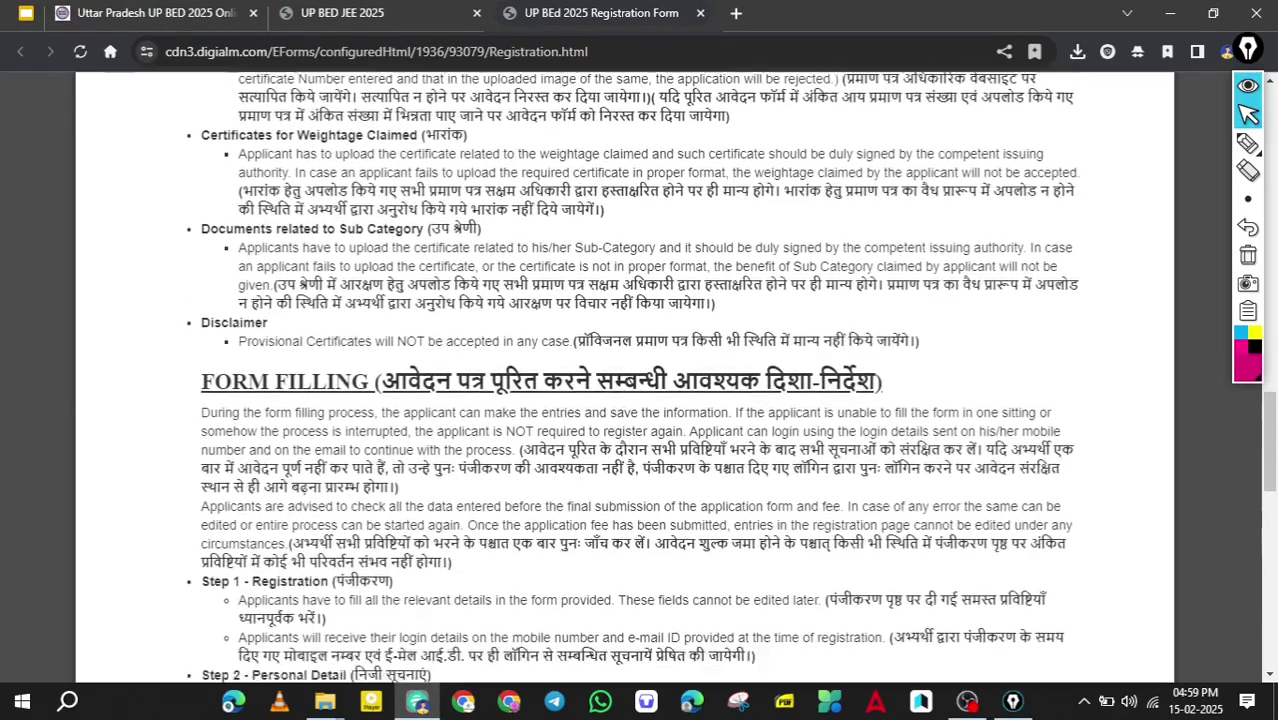
{"action": "scroll", "coordinate": [625, 426], "scroll_direction": "down", "scroll_amount": 12}
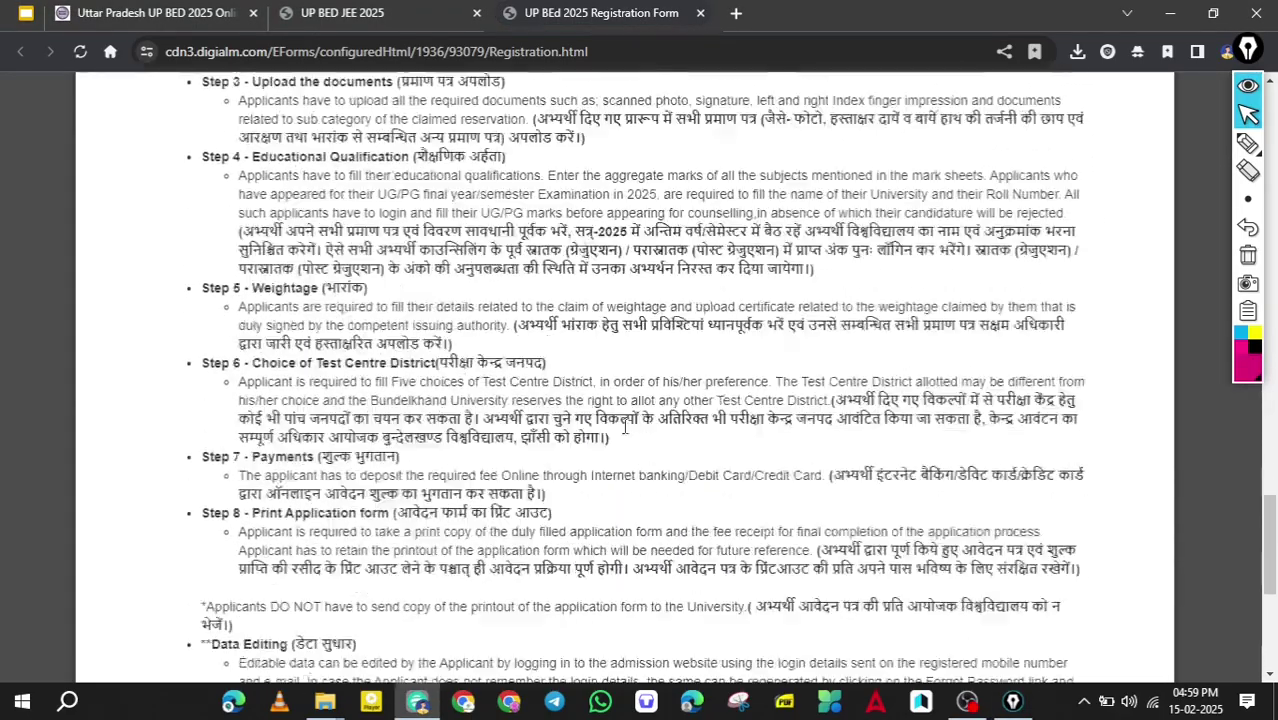
{"action": "scroll", "coordinate": [625, 430], "scroll_direction": "up", "scroll_amount": 3}
{"action": "scroll", "coordinate": [625, 430], "scroll_direction": "down", "scroll_amount": 3}
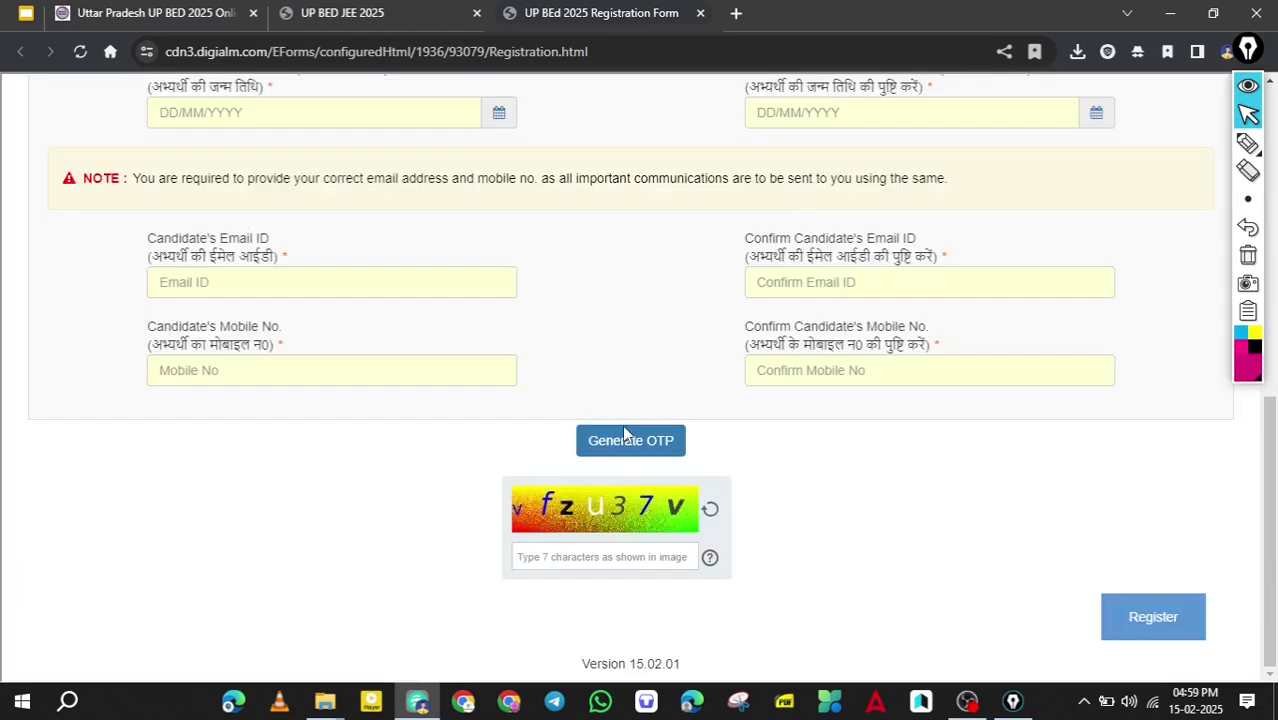
{"action": "scroll", "coordinate": [622, 425], "scroll_direction": "up", "scroll_amount": 10}
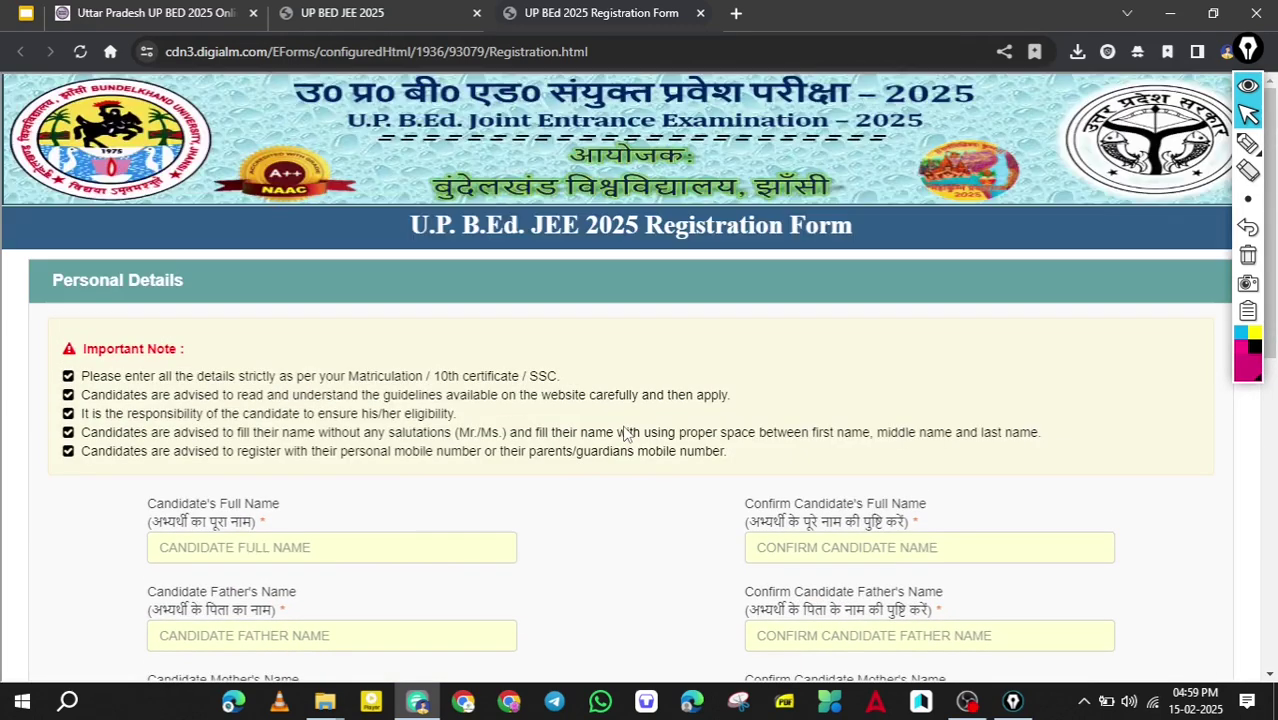
{"action": "scroll", "coordinate": [625, 430], "scroll_direction": "down", "scroll_amount": 3}
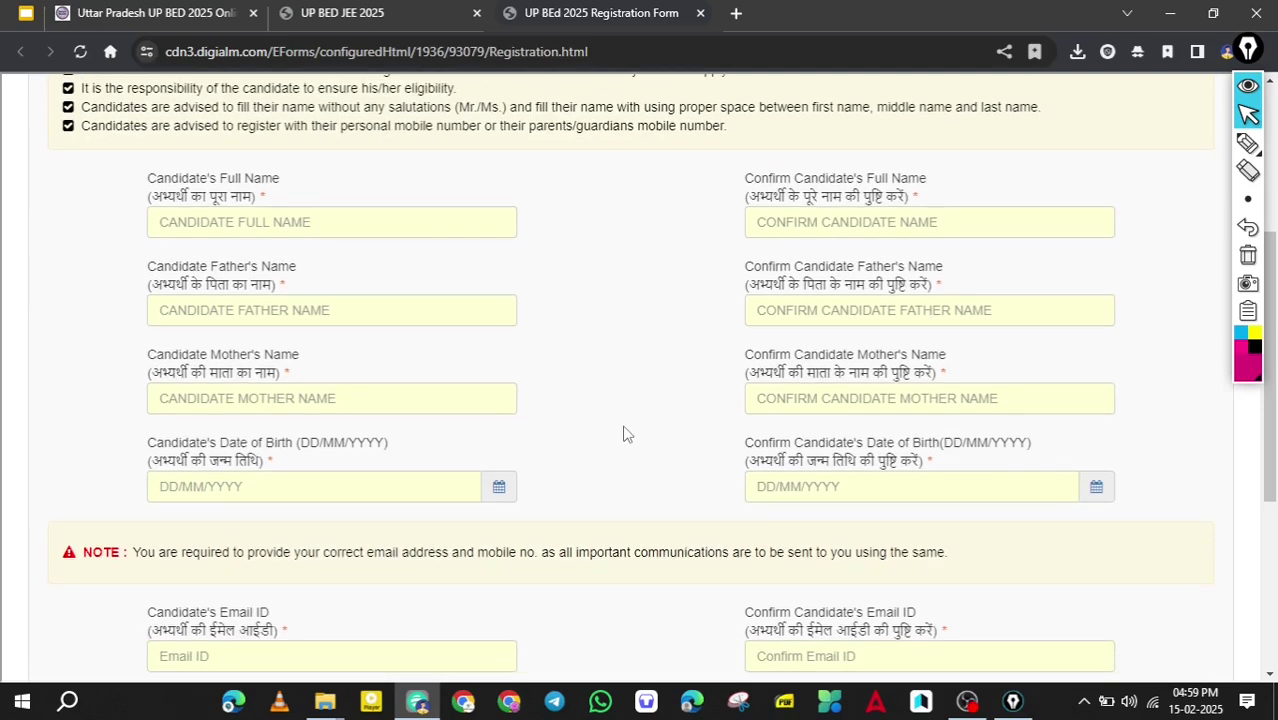
Mark the candidate, father and mother name and date-of-birth fields with their confirm fields.
{"action": "key", "text": "ctrl+alt+2"}
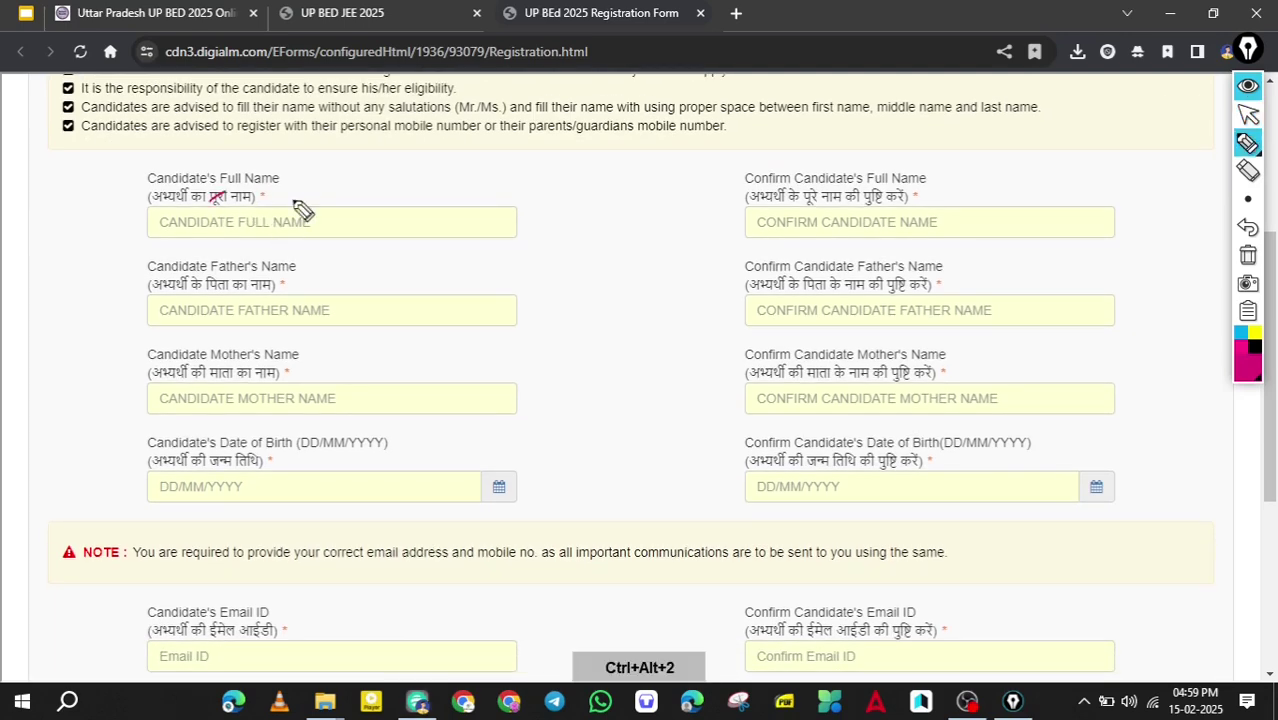
{"action": "left_click_drag", "start_coordinate": [295, 208], "coordinate": [262, 188]}
{"action": "mouse_move", "coordinate": [312, 280]}
{"action": "left_mouse_down"}
{"action": "mouse_move", "coordinate": [338, 334]}
{"action": "mouse_move", "coordinate": [310, 281]}
{"action": "left_mouse_up"}
{"action": "left_click_drag", "start_coordinate": [688, 214], "coordinate": [770, 190]}
{"action": "mouse_move", "coordinate": [676, 288]}
{"action": "left_mouse_down"}
{"action": "mouse_move", "coordinate": [712, 302]}
{"action": "mouse_move", "coordinate": [780, 258]}
{"action": "left_mouse_up"}
{"action": "mouse_move", "coordinate": [332, 374]}
{"action": "left_mouse_down"}
{"action": "mouse_move", "coordinate": [303, 416]}
{"action": "mouse_move", "coordinate": [385, 476]}
{"action": "left_mouse_up"}
{"action": "left_click_drag", "start_coordinate": [704, 386], "coordinate": [750, 373]}
{"action": "mouse_move", "coordinate": [673, 457]}
{"action": "left_mouse_down"}
{"action": "mouse_move", "coordinate": [724, 455]}
{"action": "mouse_move", "coordinate": [755, 429]}
{"action": "left_mouse_up"}
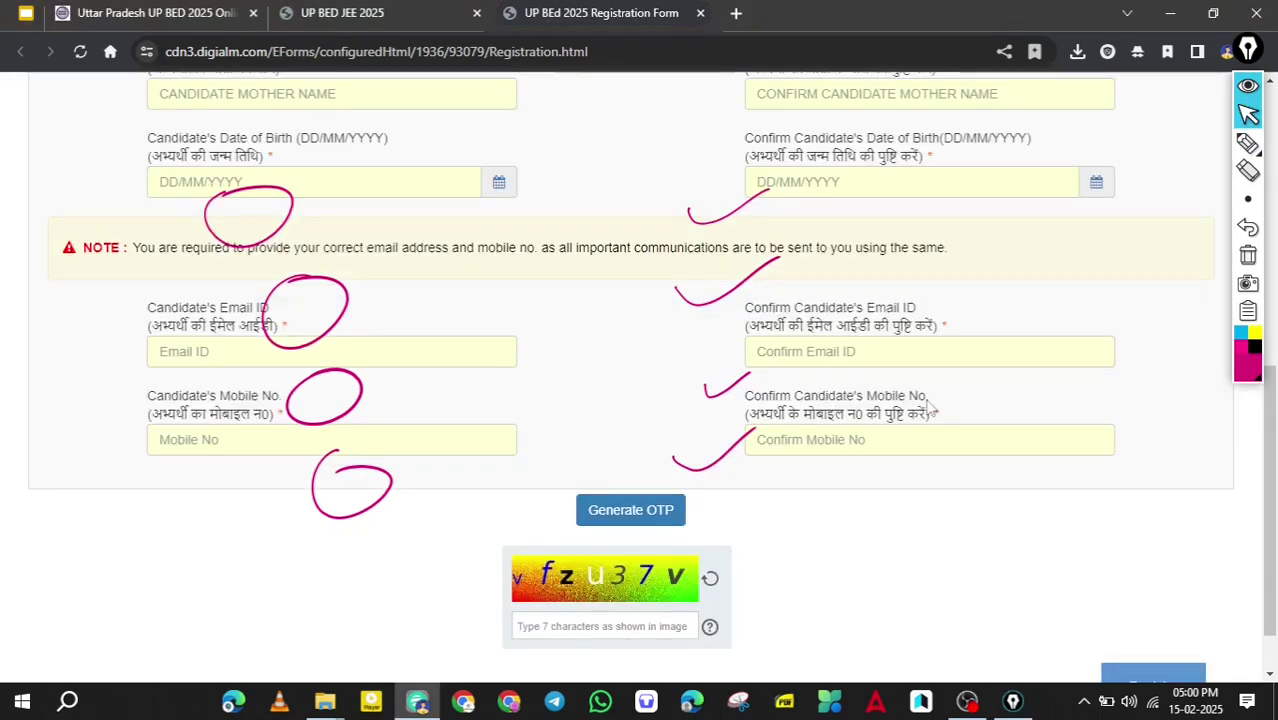
Circle and tick the e-mail and mobile fields with confirmations, the Generate OTP step and the captcha.
{"action": "key", "text": "ctrl+alt+4"}
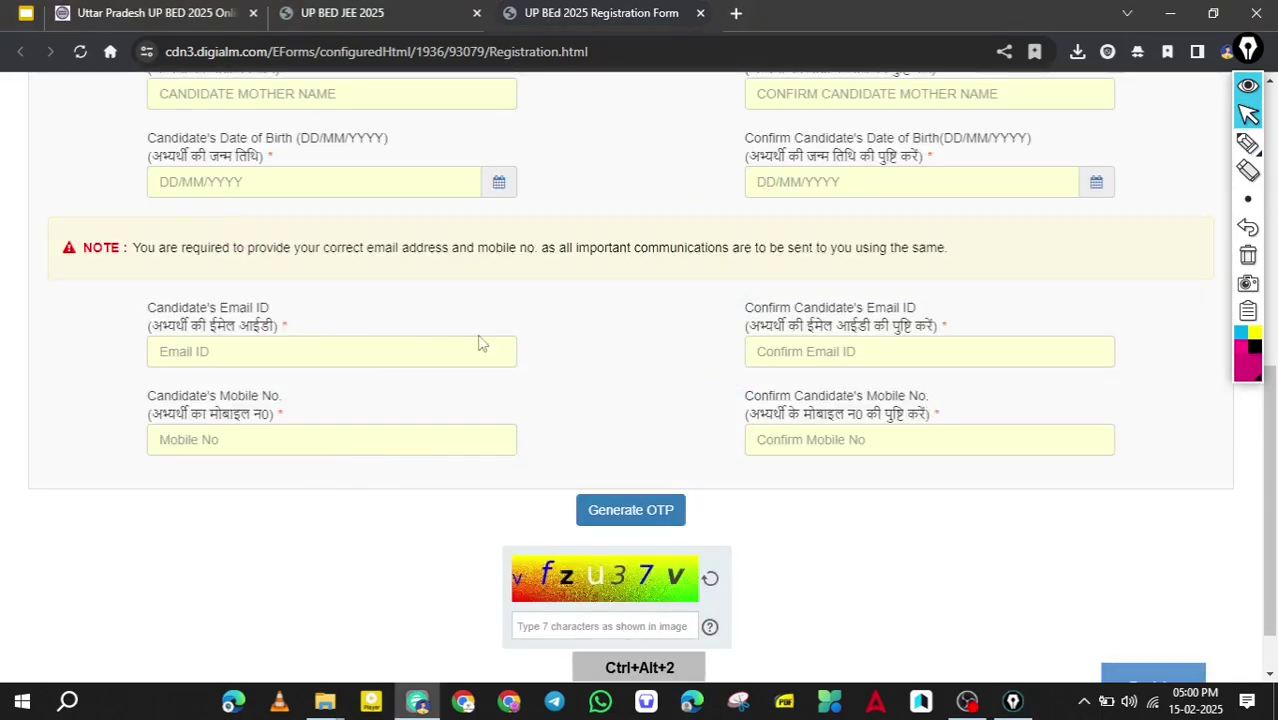
{"action": "left_click_drag", "start_coordinate": [340, 316], "coordinate": [356, 322]}
{"action": "left_click_drag", "start_coordinate": [357, 414], "coordinate": [386, 425]}
{"action": "left_click_drag", "start_coordinate": [661, 350], "coordinate": [750, 304]}
{"action": "left_click_drag", "start_coordinate": [661, 380], "coordinate": [790, 368]}
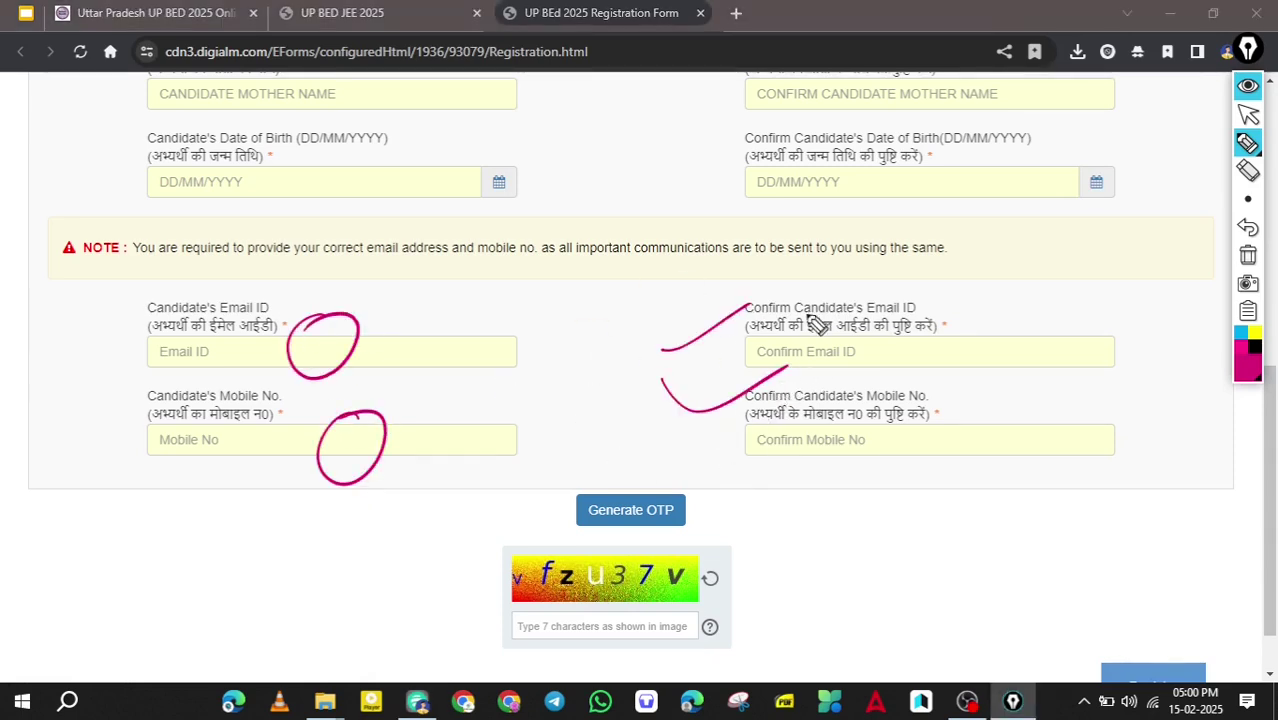
{"action": "mouse_move", "coordinate": [627, 464]}
{"action": "left_mouse_down"}
{"action": "mouse_move", "coordinate": [580, 480]}
{"action": "mouse_move", "coordinate": [722, 533]}
{"action": "mouse_move", "coordinate": [600, 495]}
{"action": "mouse_move", "coordinate": [553, 511]}
{"action": "left_mouse_up"}
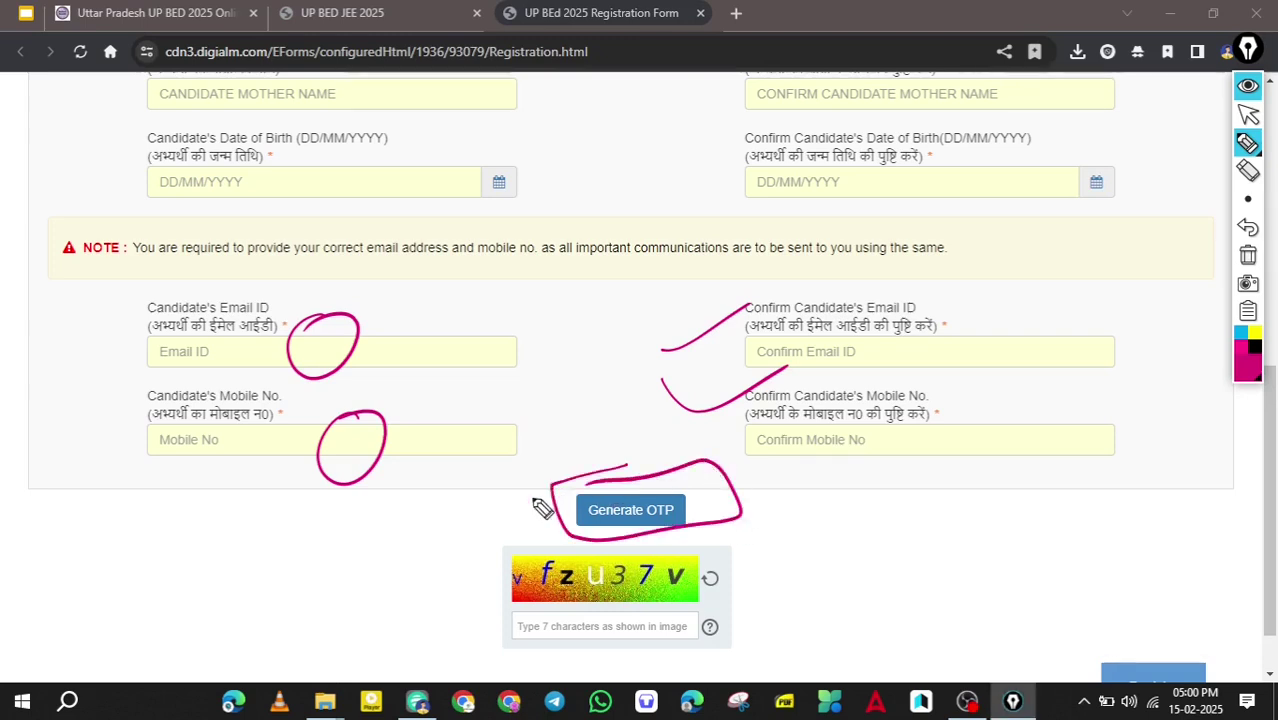
{"action": "left_click_drag", "start_coordinate": [617, 460], "coordinate": [506, 497]}
{"action": "mouse_move", "coordinate": [568, 574]}
{"action": "left_mouse_down"}
{"action": "mouse_move", "coordinate": [665, 588]}
{"action": "mouse_move", "coordinate": [560, 558]}
{"action": "left_mouse_up"}
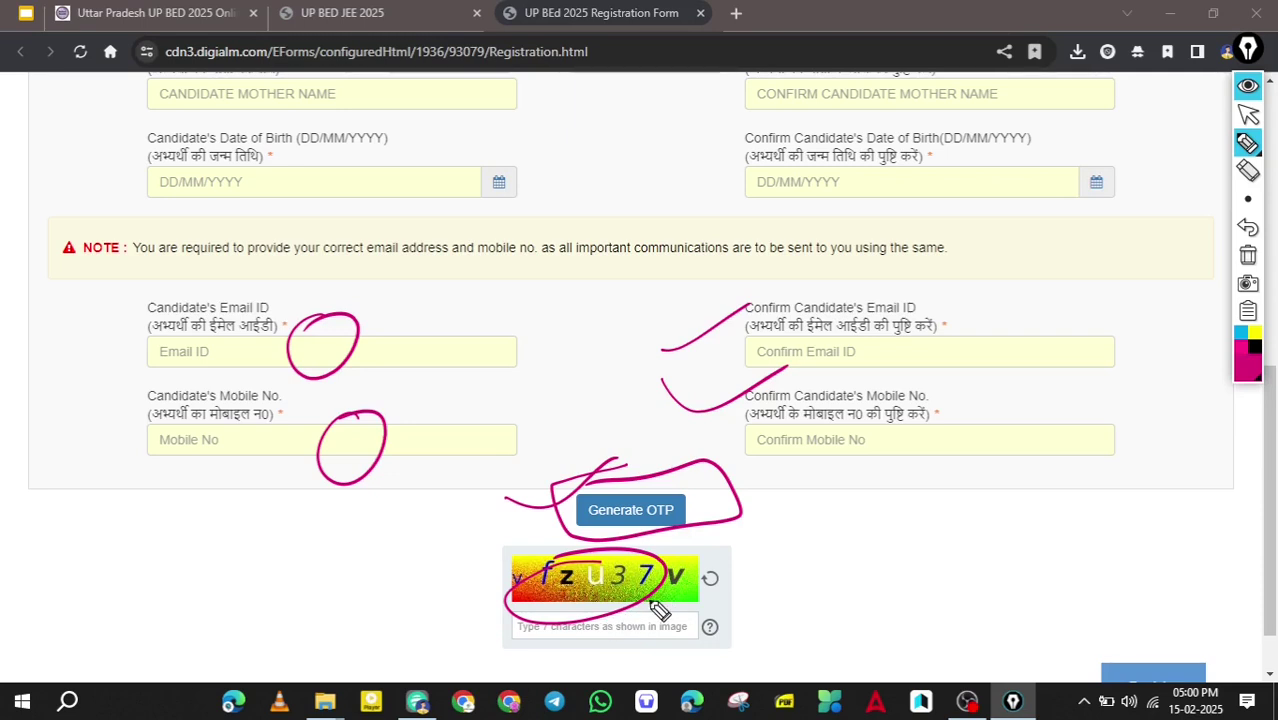
{"action": "key", "text": "ctrl+alt+1"}
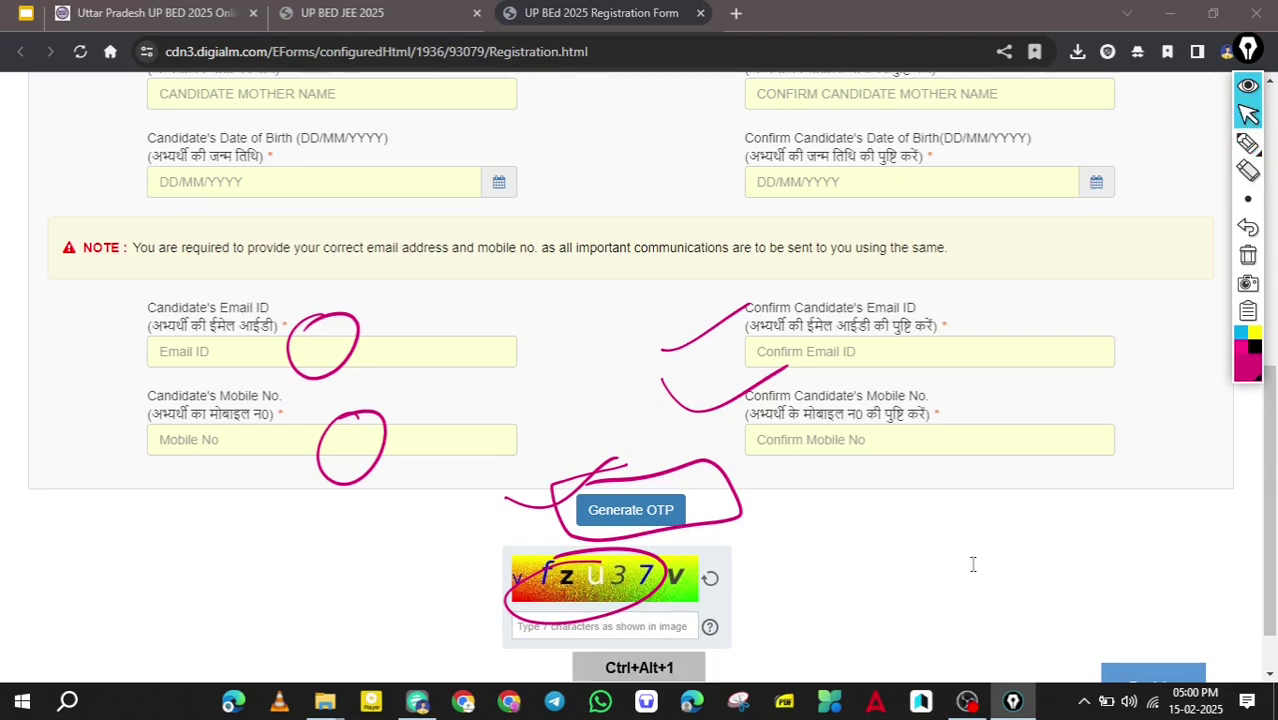
{"action": "scroll", "coordinate": [972, 565], "scroll_direction": "down", "scroll_amount": 1}
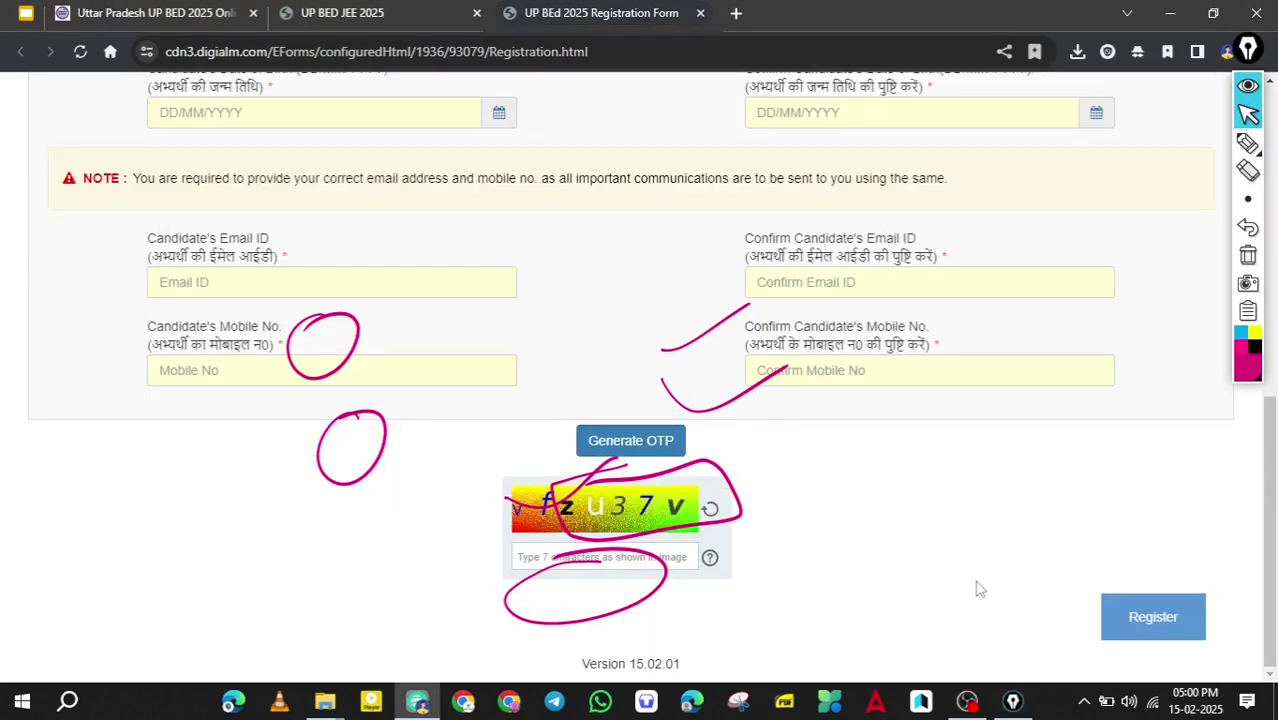
{"action": "key", "text": "ctrl+alt+2"}
Finish registration, note the issued registration number, and open the Personal Details section for editing.
{"action": "mouse_move", "coordinate": [1140, 575]}
{"action": "left_mouse_down"}
{"action": "mouse_move", "coordinate": [1100, 638]}
{"action": "mouse_move", "coordinate": [1070, 590]}
{"action": "left_mouse_up"}
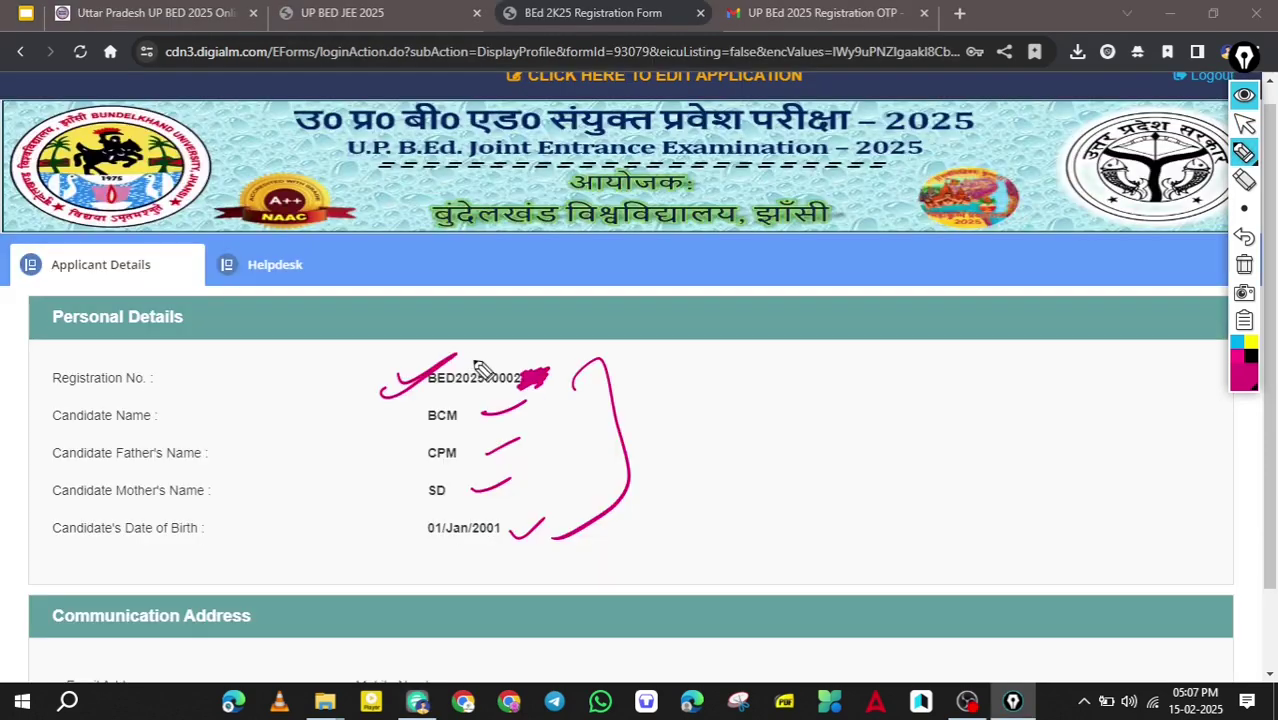
{"action": "mouse_move", "coordinate": [479, 365]}
{"action": "left_mouse_down"}
{"action": "mouse_move", "coordinate": [470, 398]}
{"action": "mouse_move", "coordinate": [538, 364]}
{"action": "mouse_move", "coordinate": [482, 356]}
{"action": "left_mouse_up"}
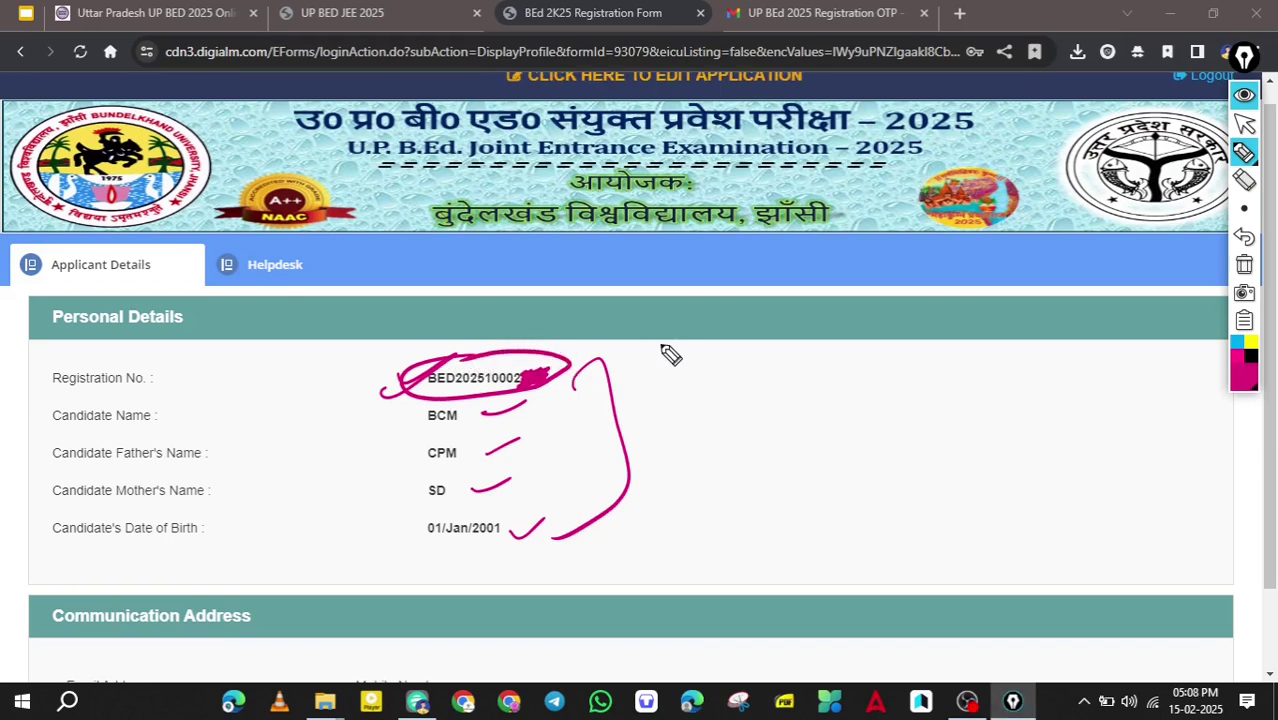
{"action": "mouse_move", "coordinate": [468, 232]}
{"action": "left_mouse_down"}
{"action": "mouse_move", "coordinate": [530, 172]}
{"action": "mouse_move", "coordinate": [612, 147]}
{"action": "left_mouse_up"}
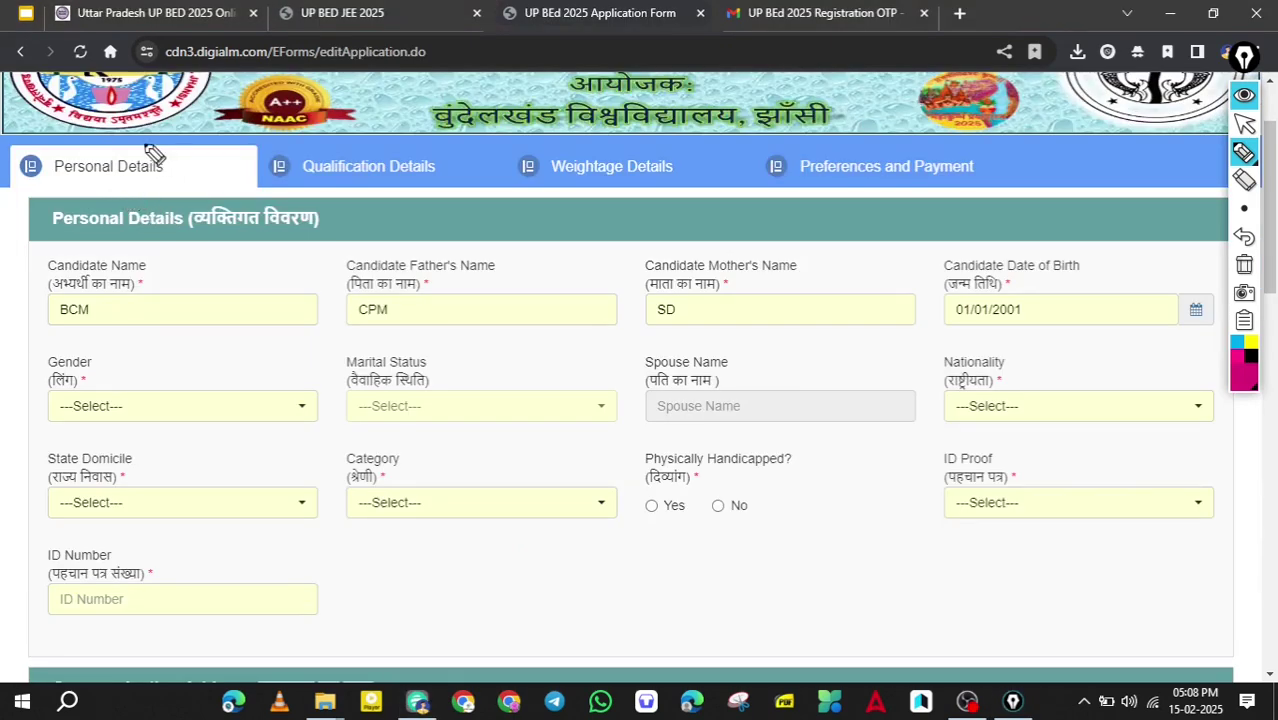
{"action": "left_click_drag", "start_coordinate": [165, 155], "coordinate": [145, 172]}
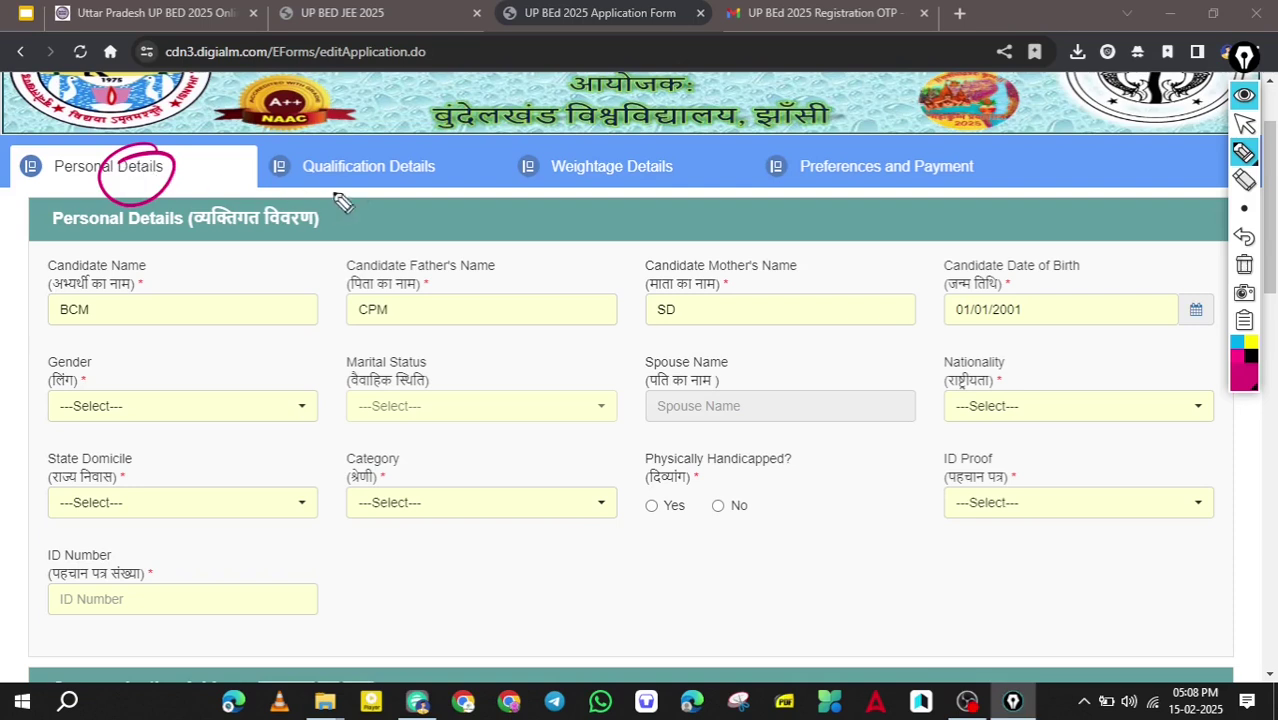
Underline the Qualification, Weightage and Preferences/Payment sections, tick Personal Details, then clear the ink.
{"action": "left_click_drag", "start_coordinate": [337, 199], "coordinate": [432, 161]}
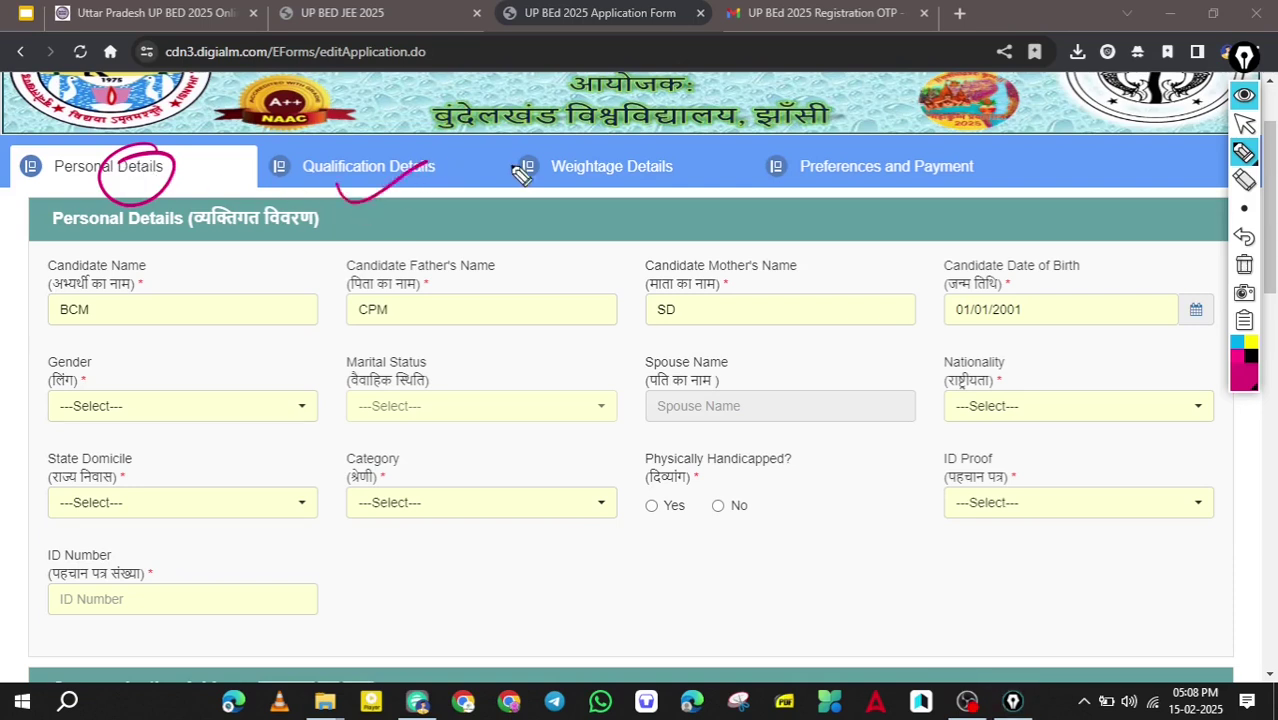
{"action": "left_click_drag", "start_coordinate": [605, 200], "coordinate": [721, 137]}
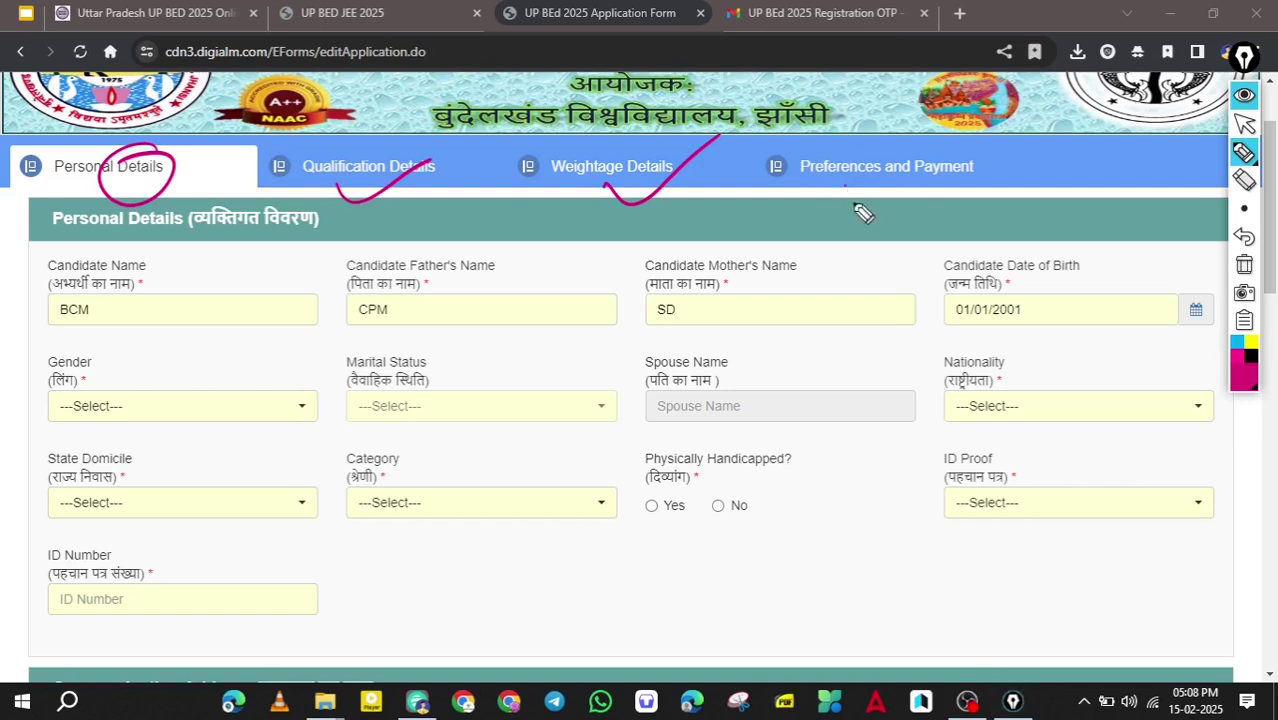
{"action": "left_click_drag", "start_coordinate": [846, 206], "coordinate": [984, 160]}
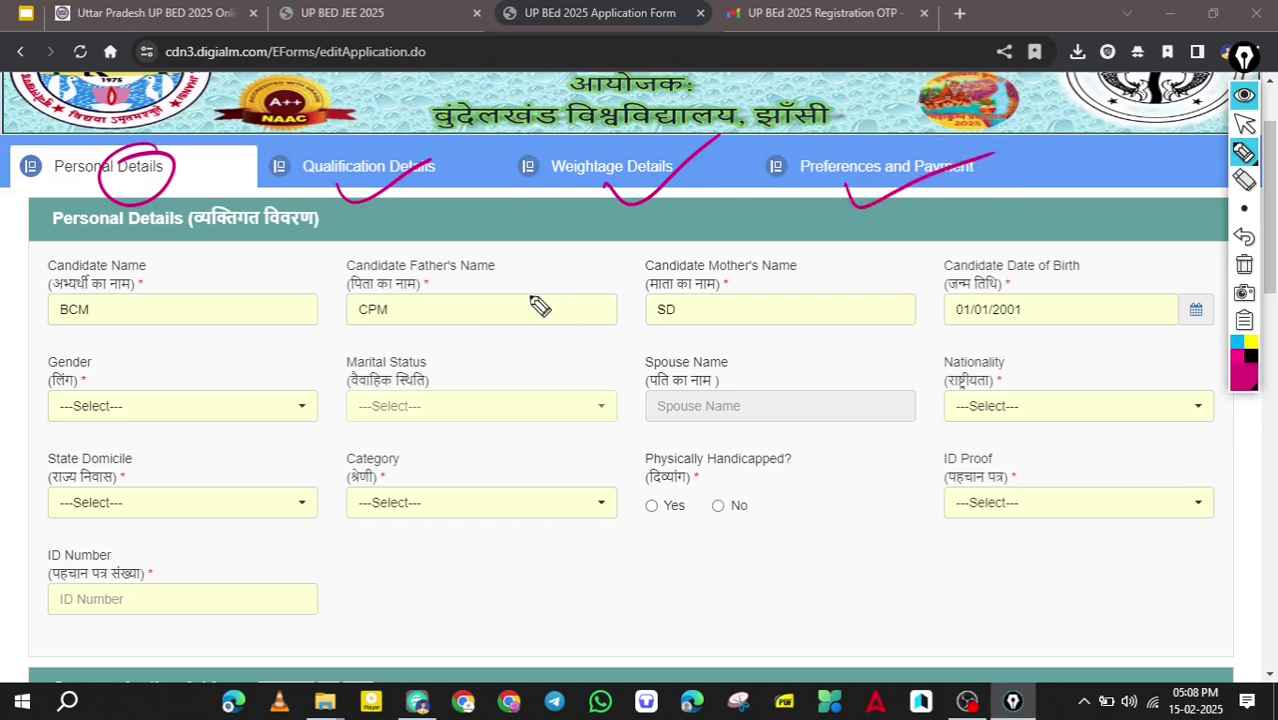
{"action": "left_click_drag", "start_coordinate": [98, 194], "coordinate": [201, 147]}
{"action": "key", "text": "ctrl+alt+4"}
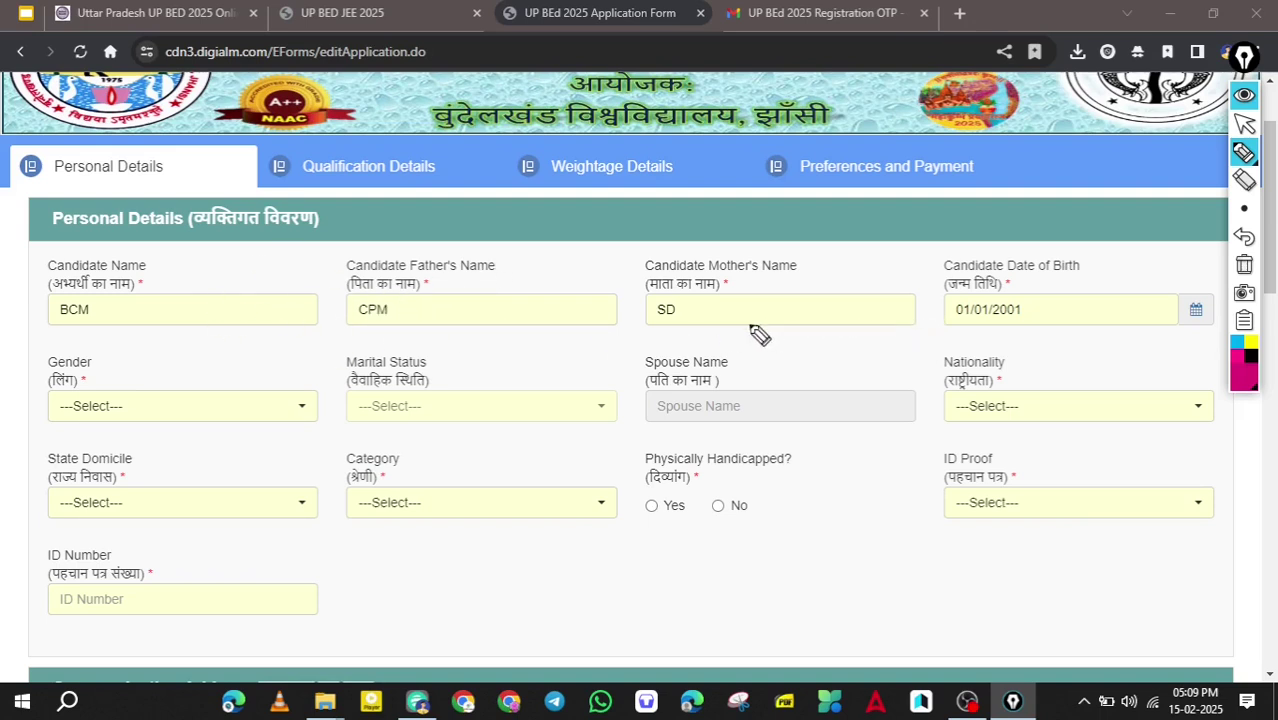
{"action": "key", "text": "ctrl+alt+1"}
Set gender Male, marital status Unmarried, nationality Indian and state domicile UP.
{"action": "left_click", "coordinate": [252, 409]}
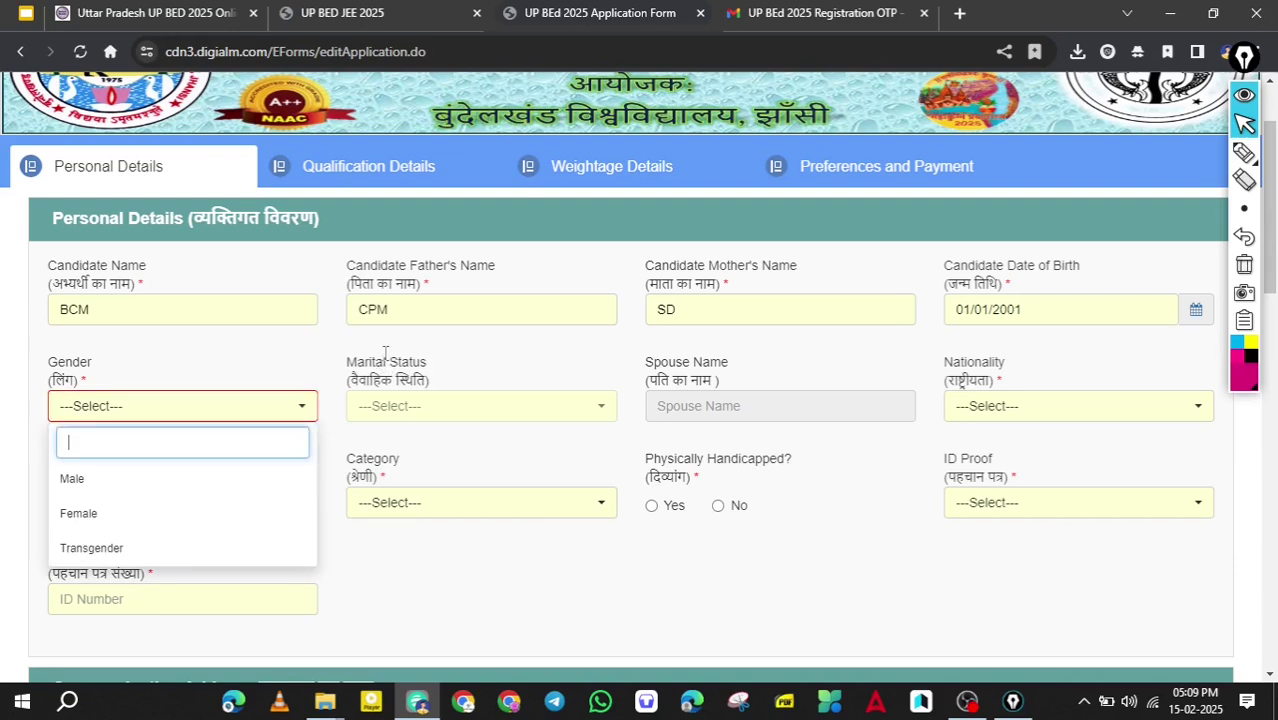
{"action": "key", "text": "Down"}
{"action": "key", "text": "Return"}
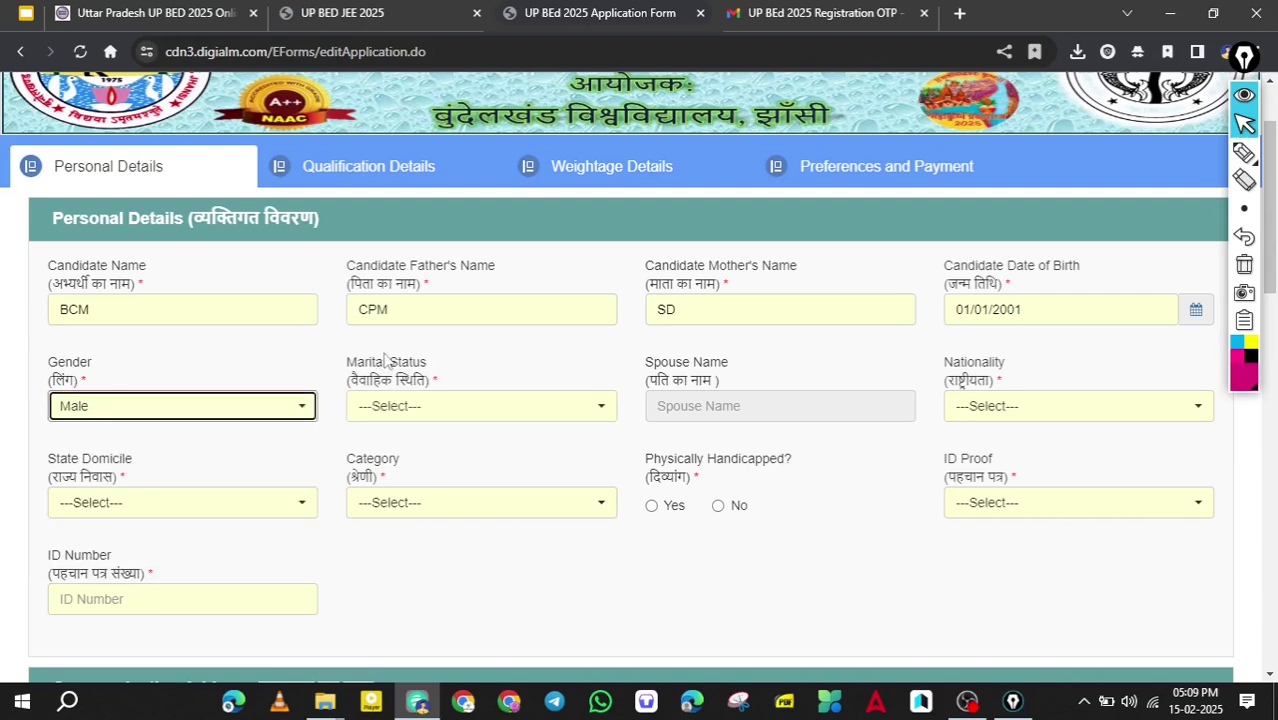
{"action": "left_click", "coordinate": [386, 361]}
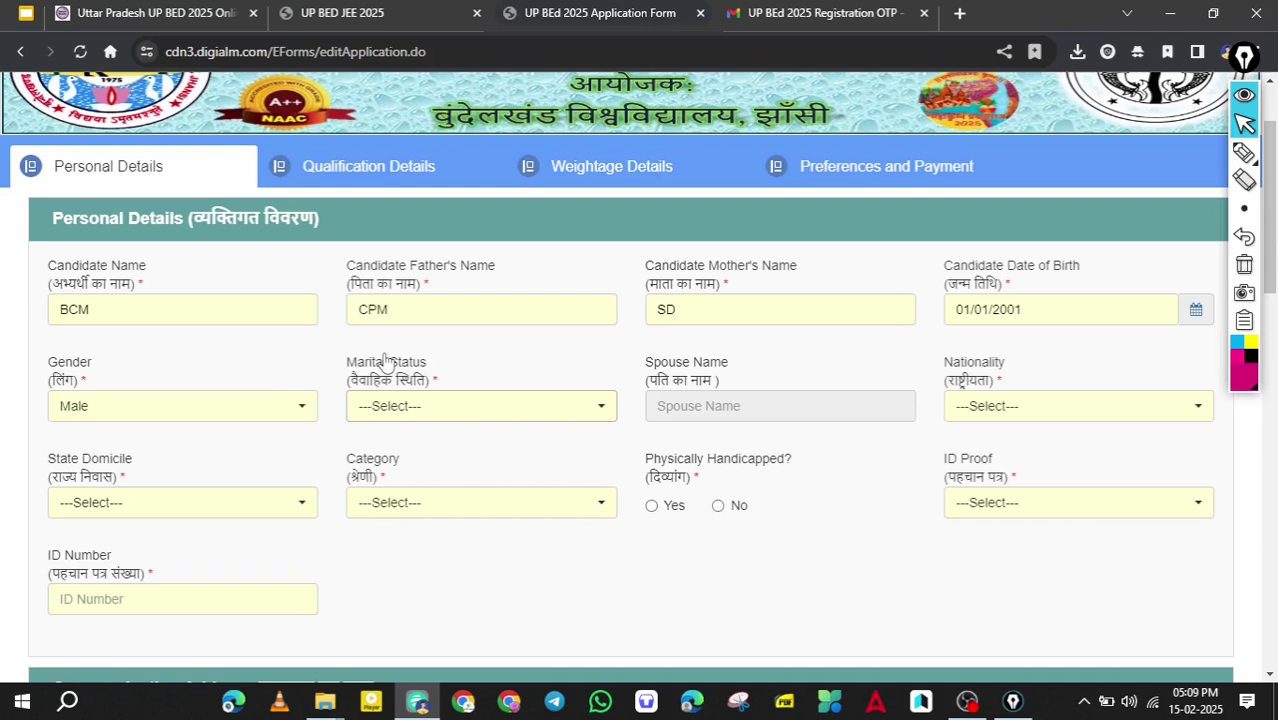
{"action": "left_click", "coordinate": [386, 361]}
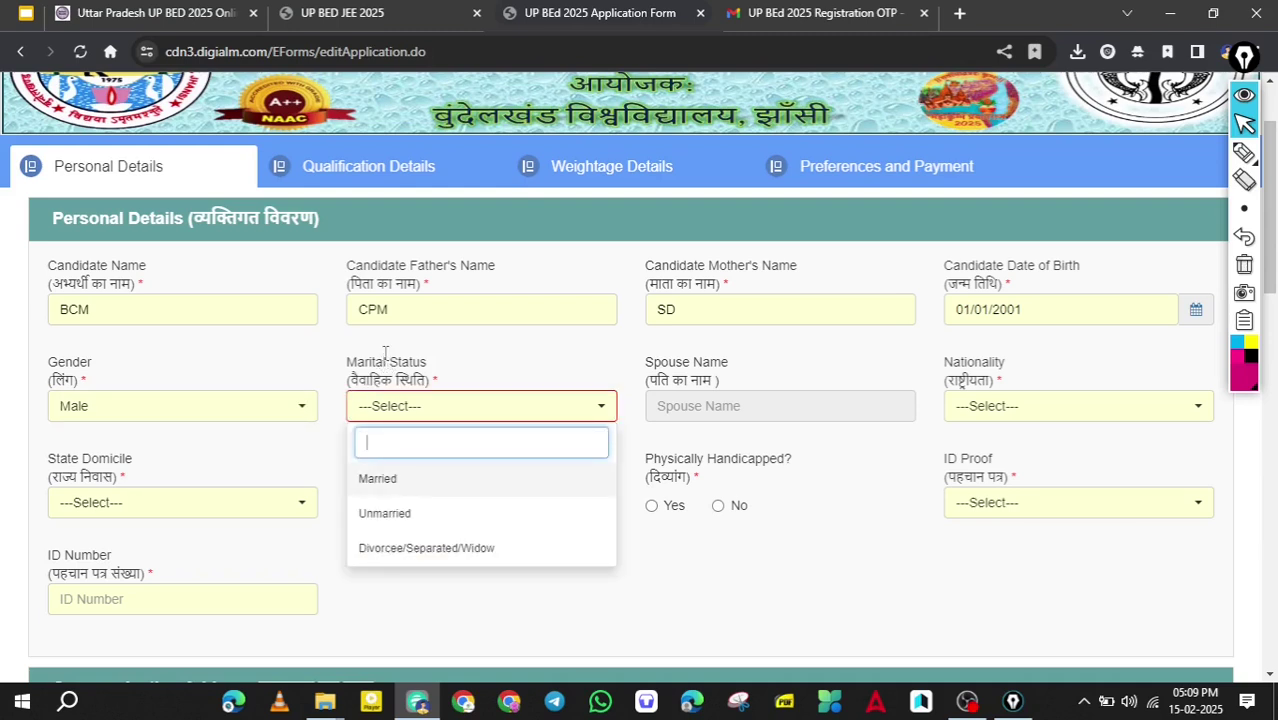
{"action": "left_click", "coordinate": [384, 513]}
{"action": "left_click", "coordinate": [1078, 405]}
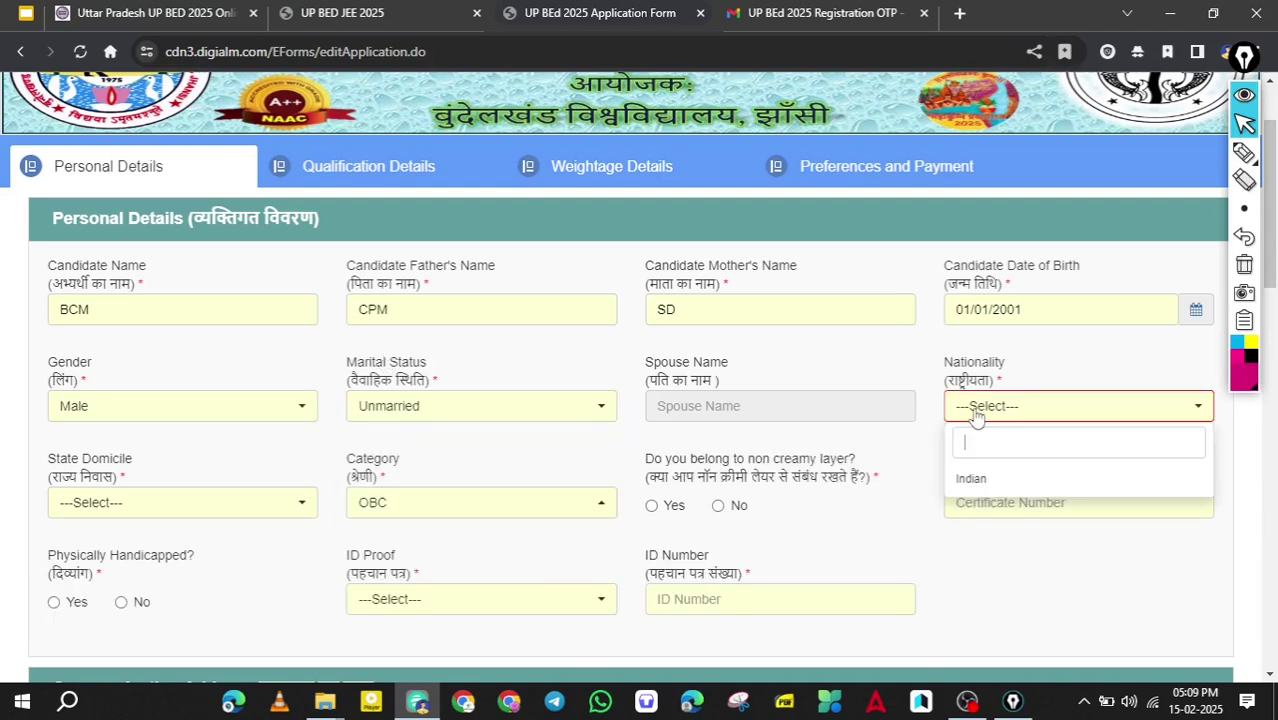
{"action": "left_click", "coordinate": [985, 481]}
{"action": "scroll", "coordinate": [889, 375], "scroll_direction": "down", "scroll_amount": 2}
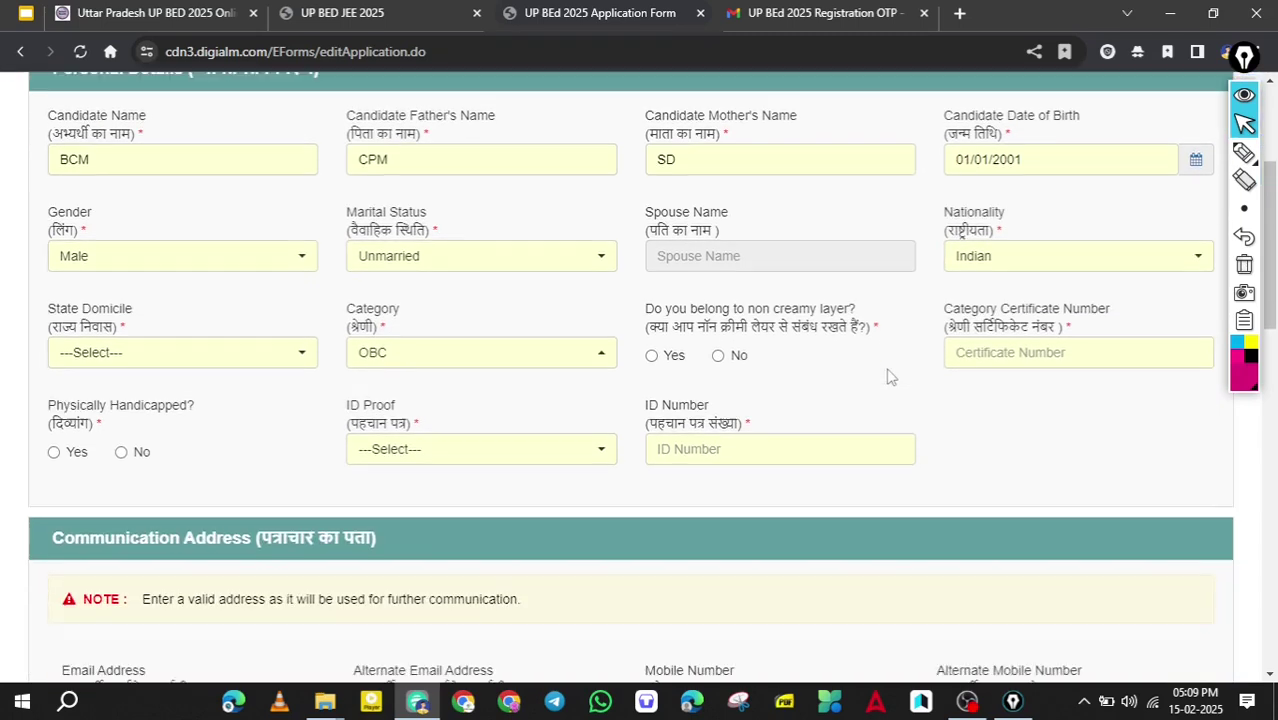
{"action": "left_click", "coordinate": [242, 363]}
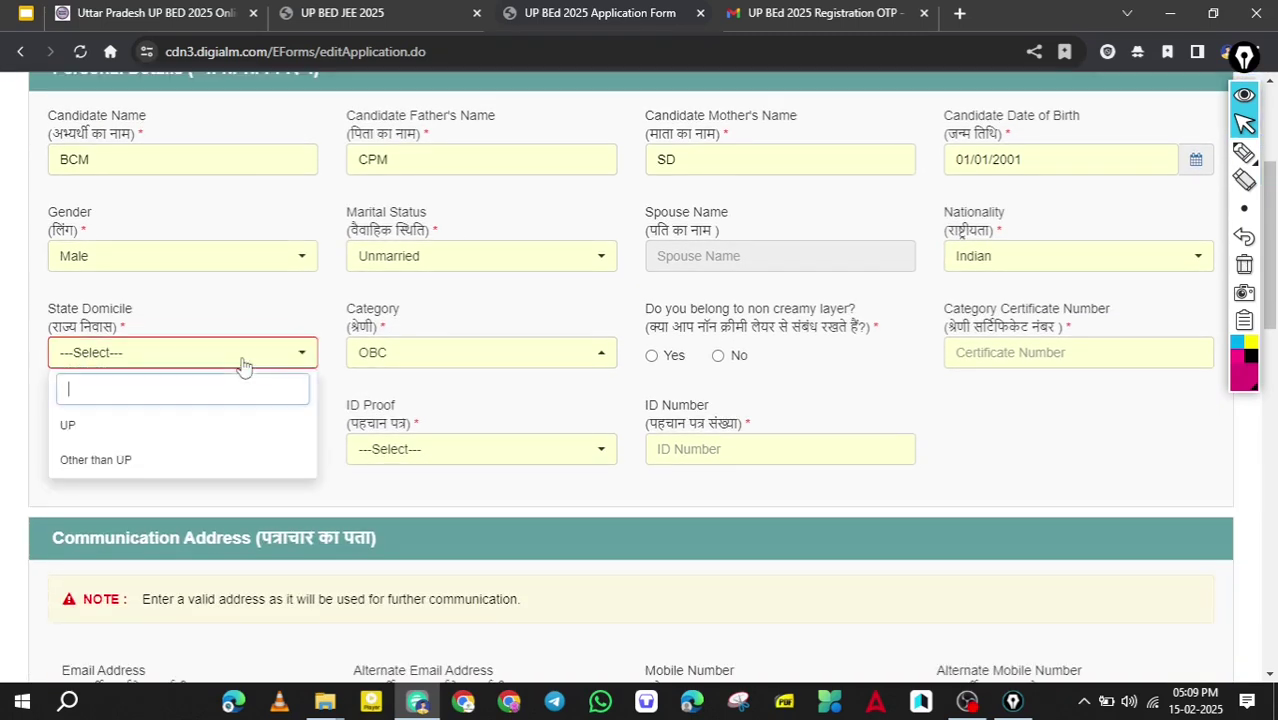
{"action": "left_click", "coordinate": [193, 438]}
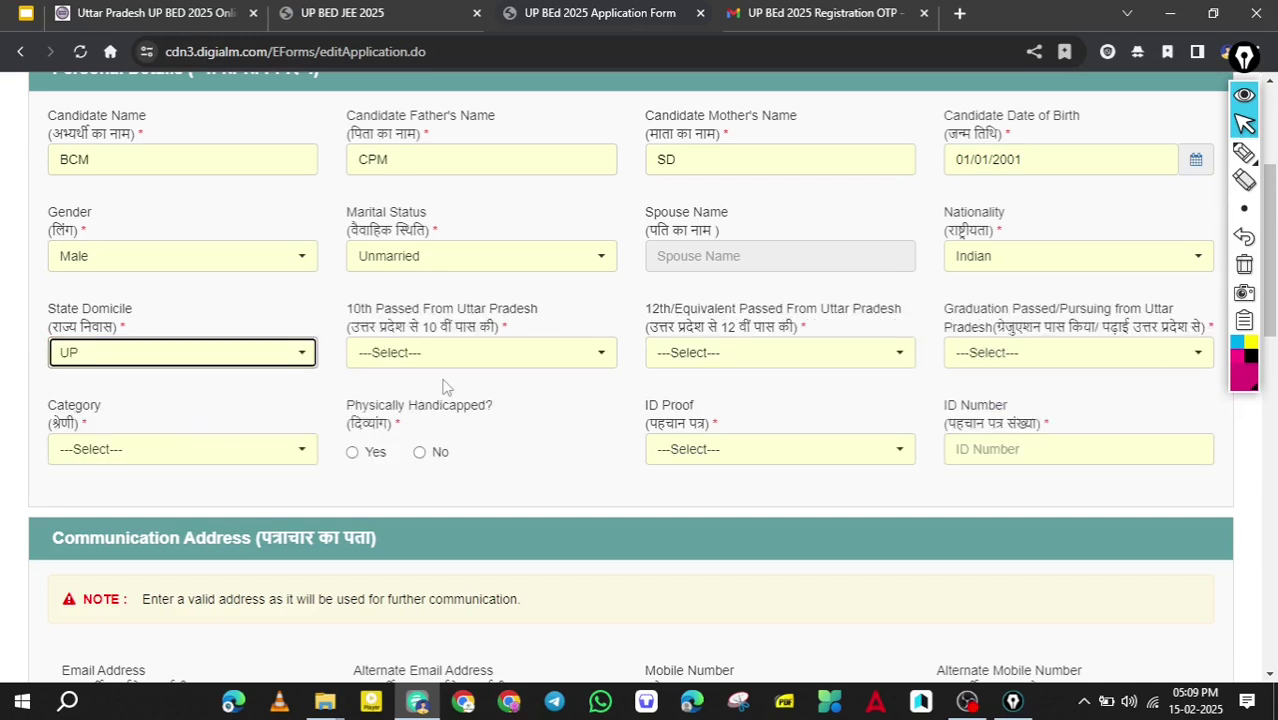
Answer Yes for 10th, 12th and graduation passed from Uttar Pradesh.
{"action": "left_click", "coordinate": [510, 376]}
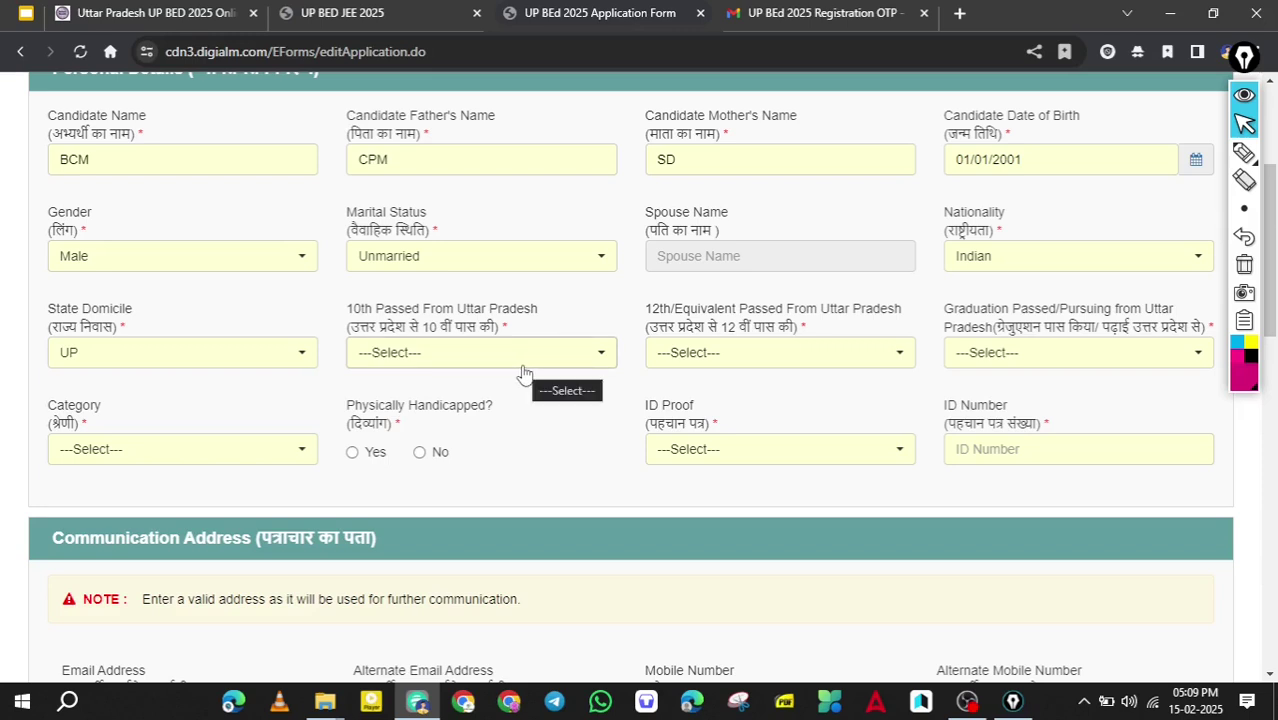
{"action": "left_click", "coordinate": [521, 368]}
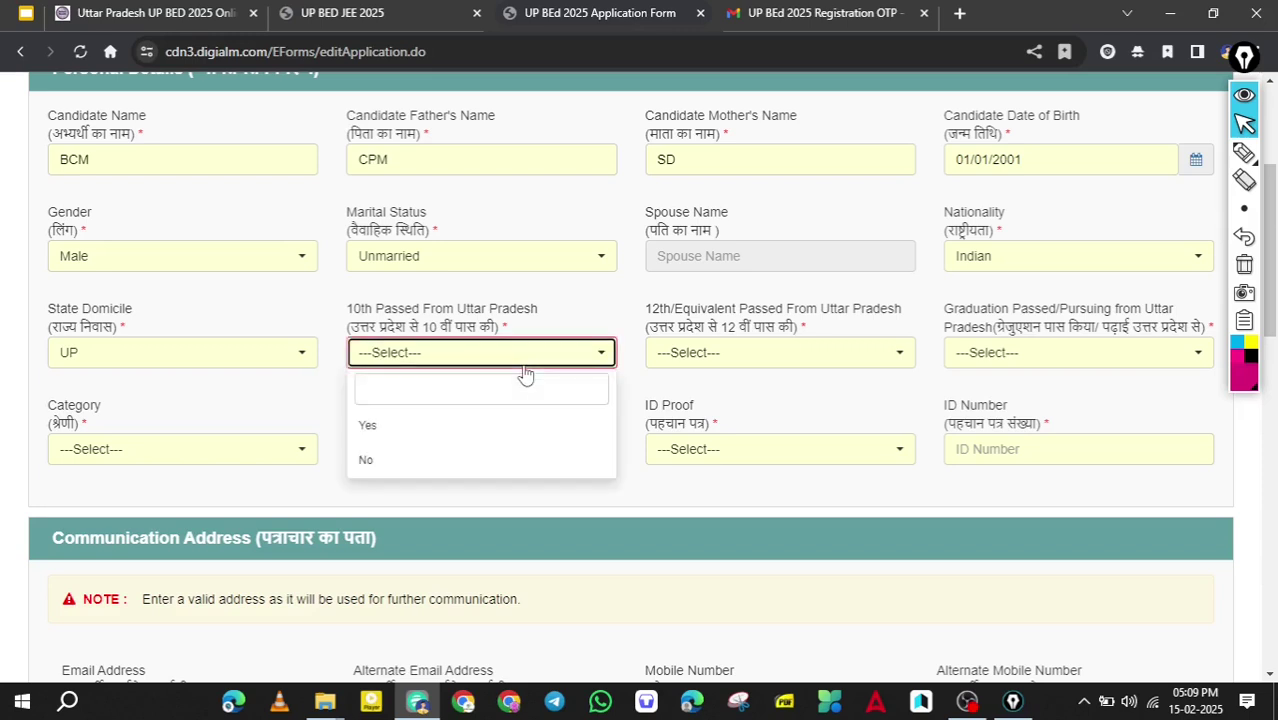
{"action": "left_click", "coordinate": [492, 426]}
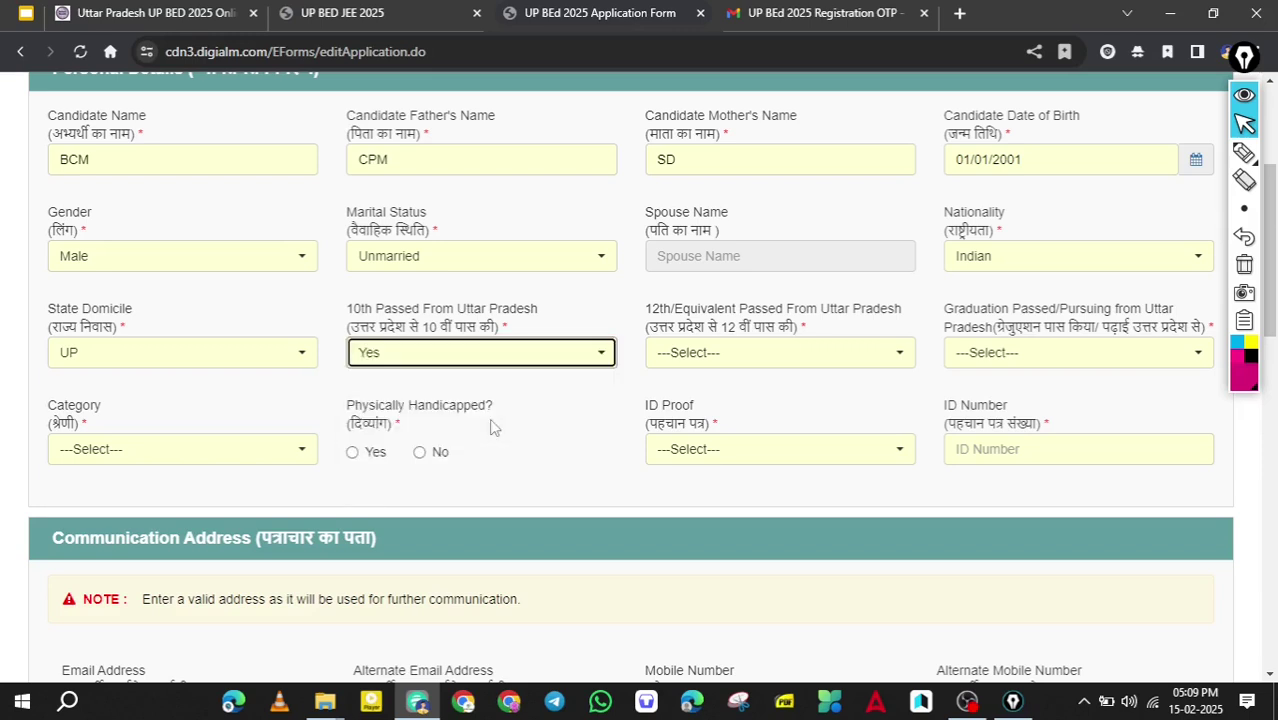
{"action": "left_click", "coordinate": [712, 362]}
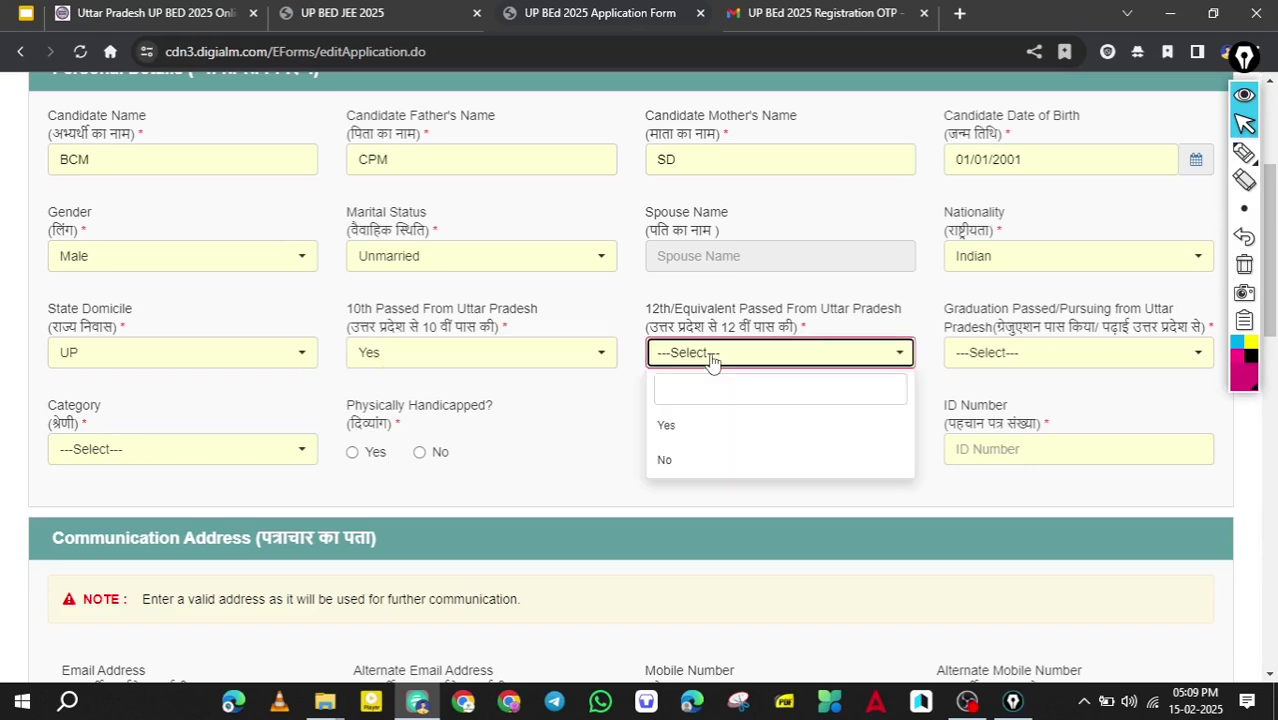
{"action": "left_click", "coordinate": [697, 424]}
{"action": "left_click", "coordinate": [988, 356]}
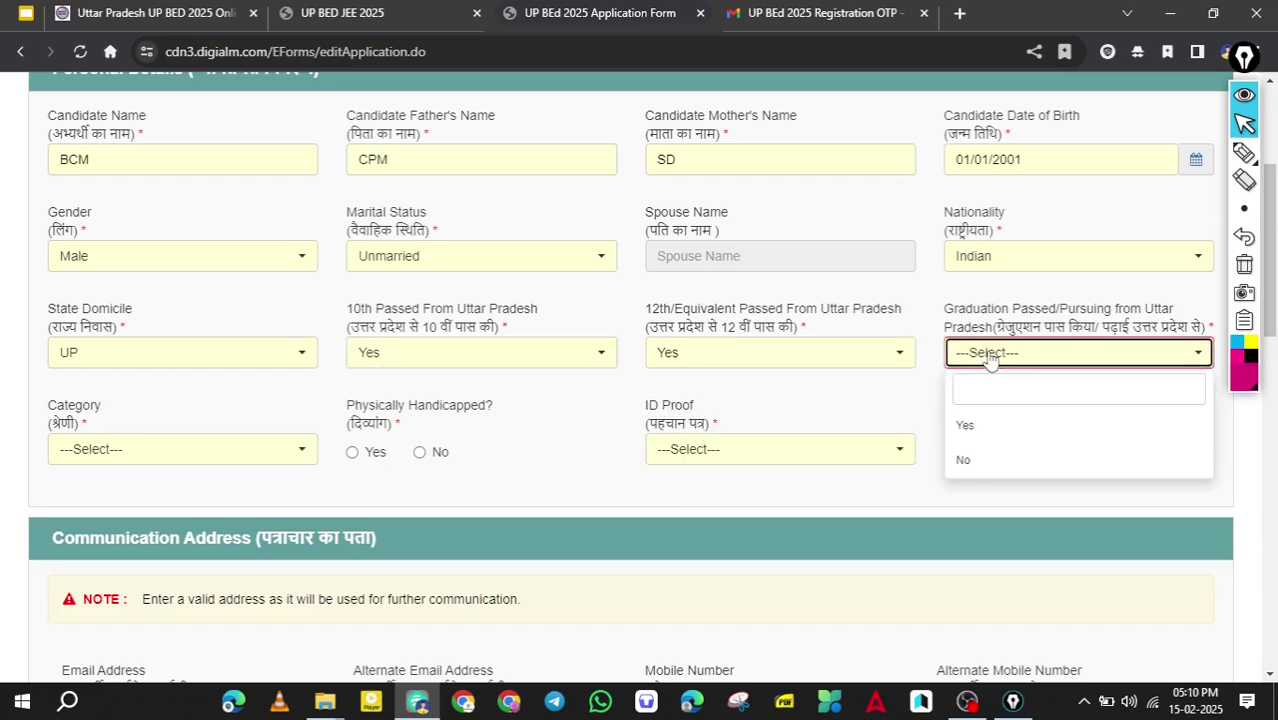
{"action": "left_click", "coordinate": [995, 432]}
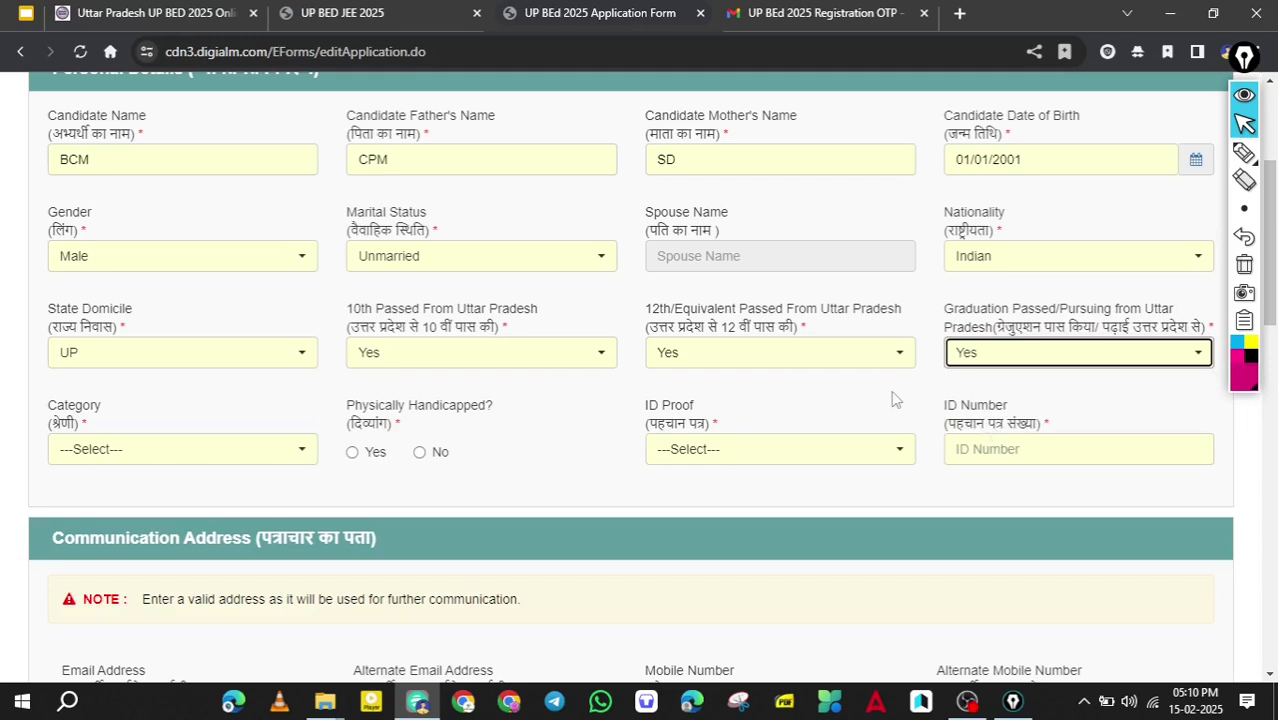
{"action": "scroll", "coordinate": [893, 400], "scroll_direction": "down", "scroll_amount": 1}
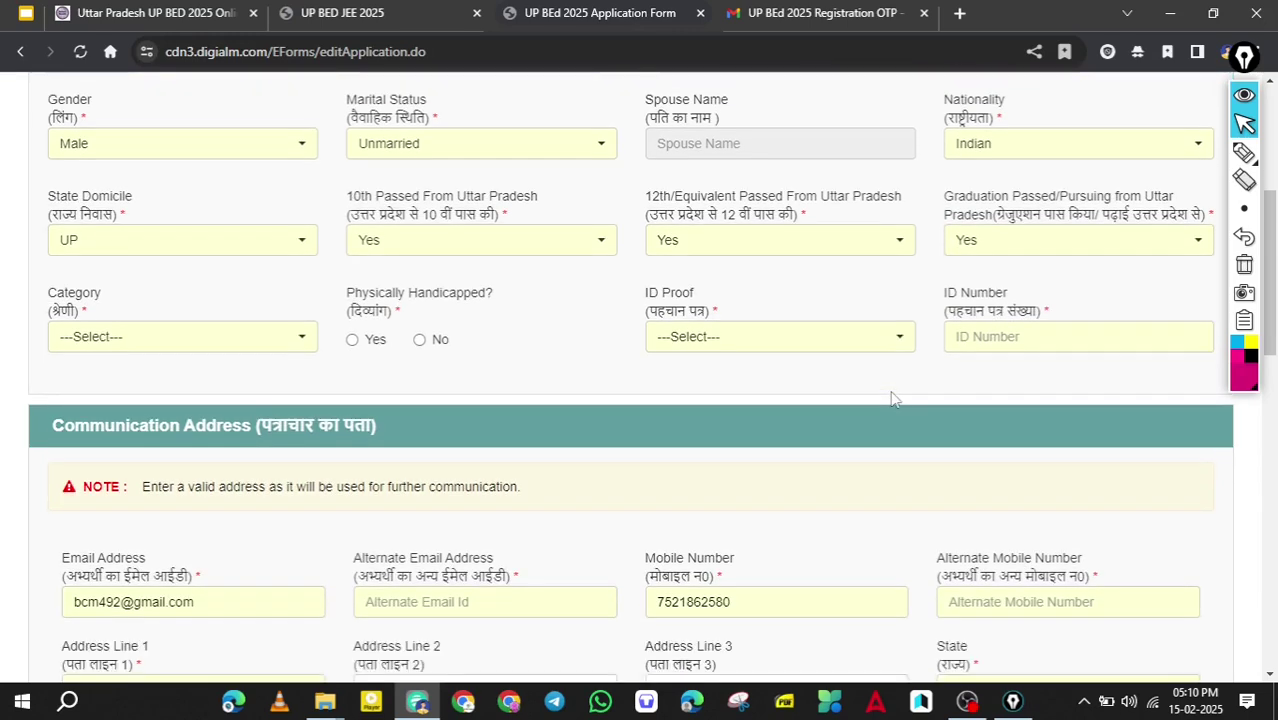
Set the category to OBC, answer No for non-creamy layer, and paste the category certificate number.
{"action": "left_click", "coordinate": [292, 350]}
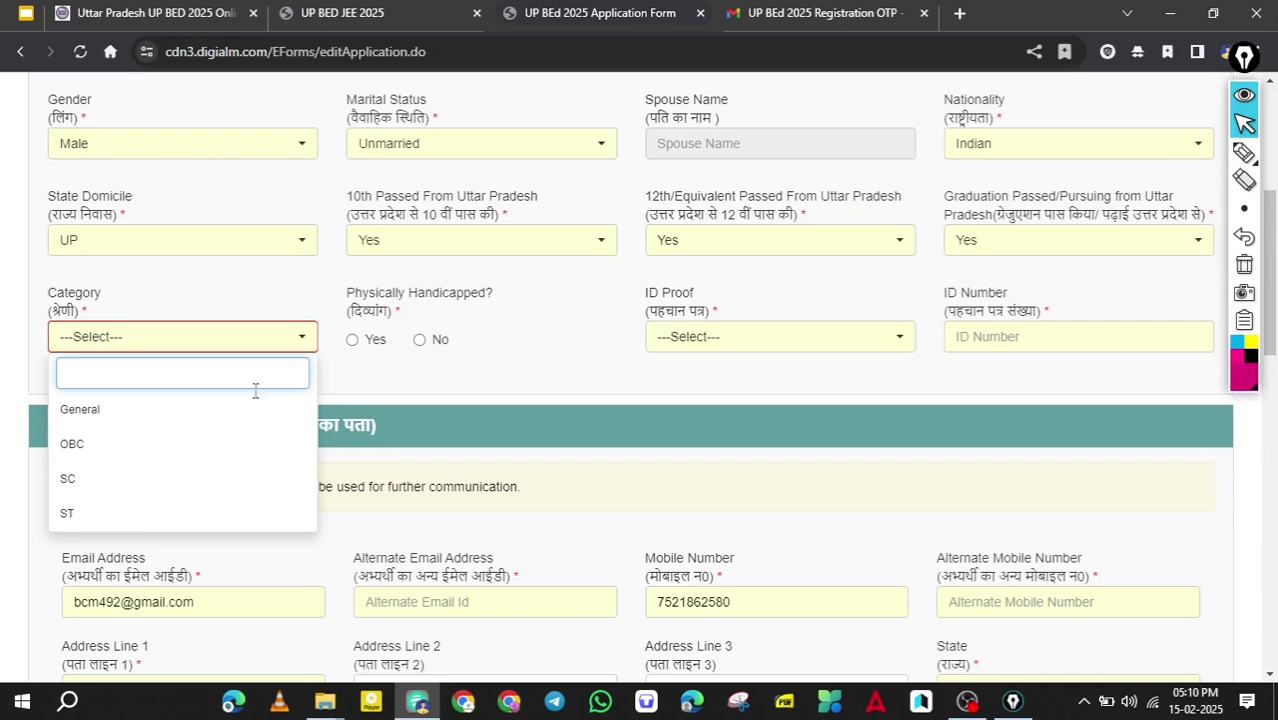
{"action": "left_click", "coordinate": [171, 449]}
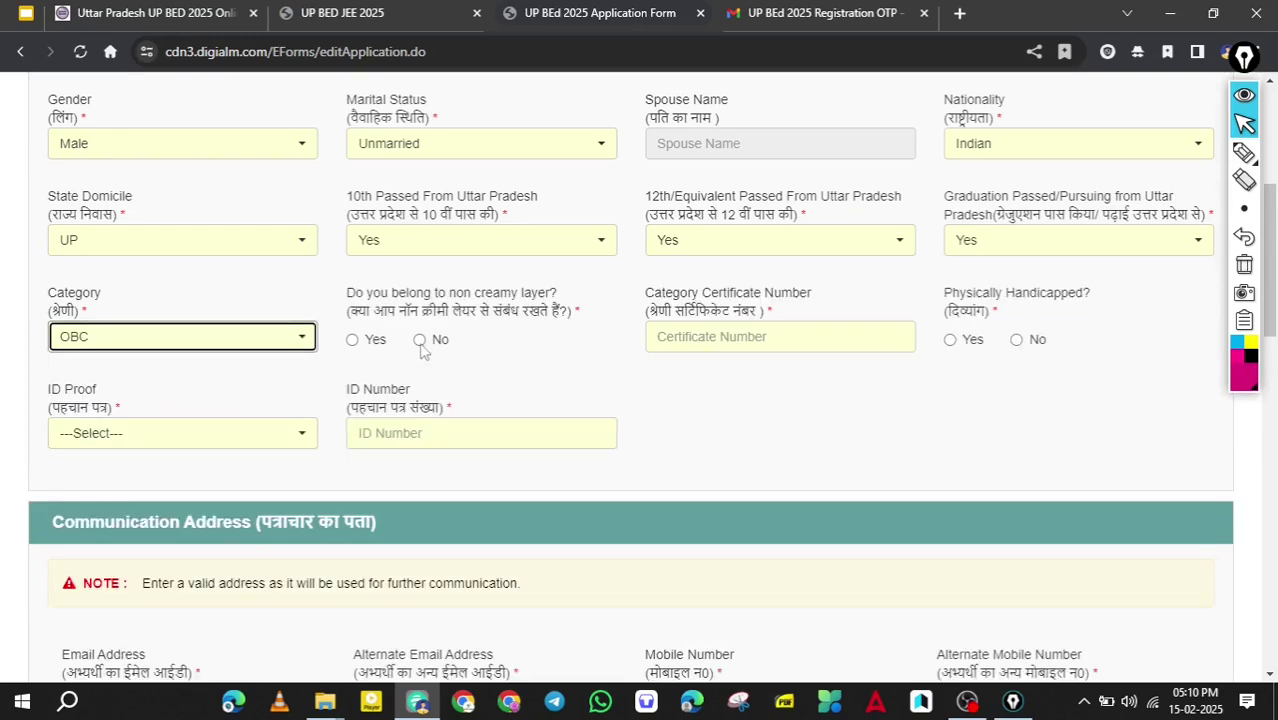
{"action": "left_click", "coordinate": [407, 311]}
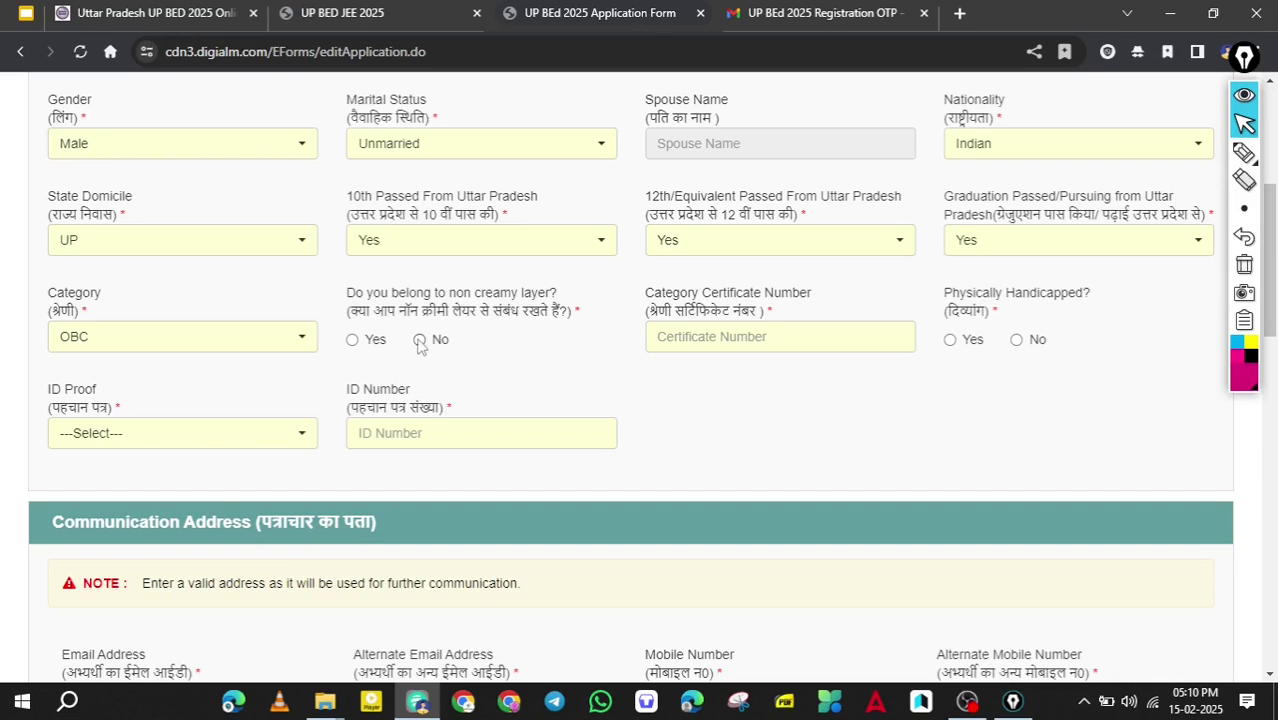
{"action": "left_click", "coordinate": [758, 347]}
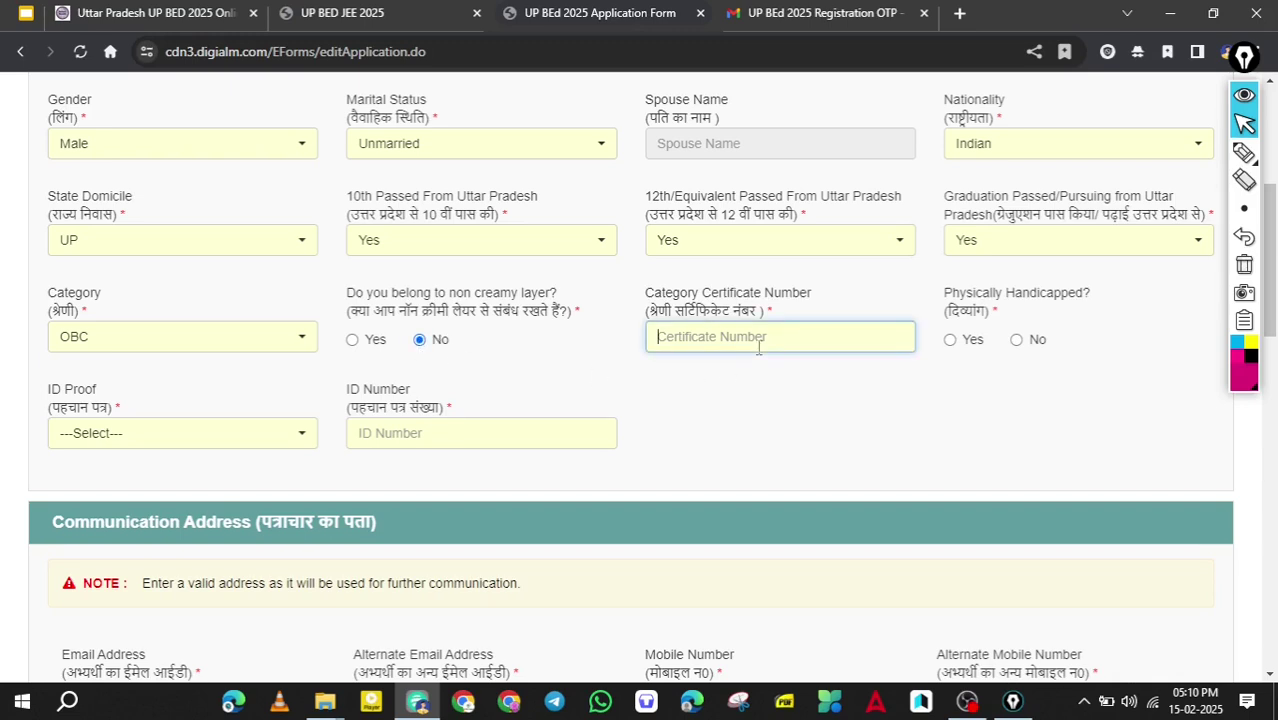
{"action": "key", "text": "ctrl+v"}
Answer No to Physically Handicapped and choose Others as the ID proof.
{"action": "left_click", "coordinate": [1017, 341]}
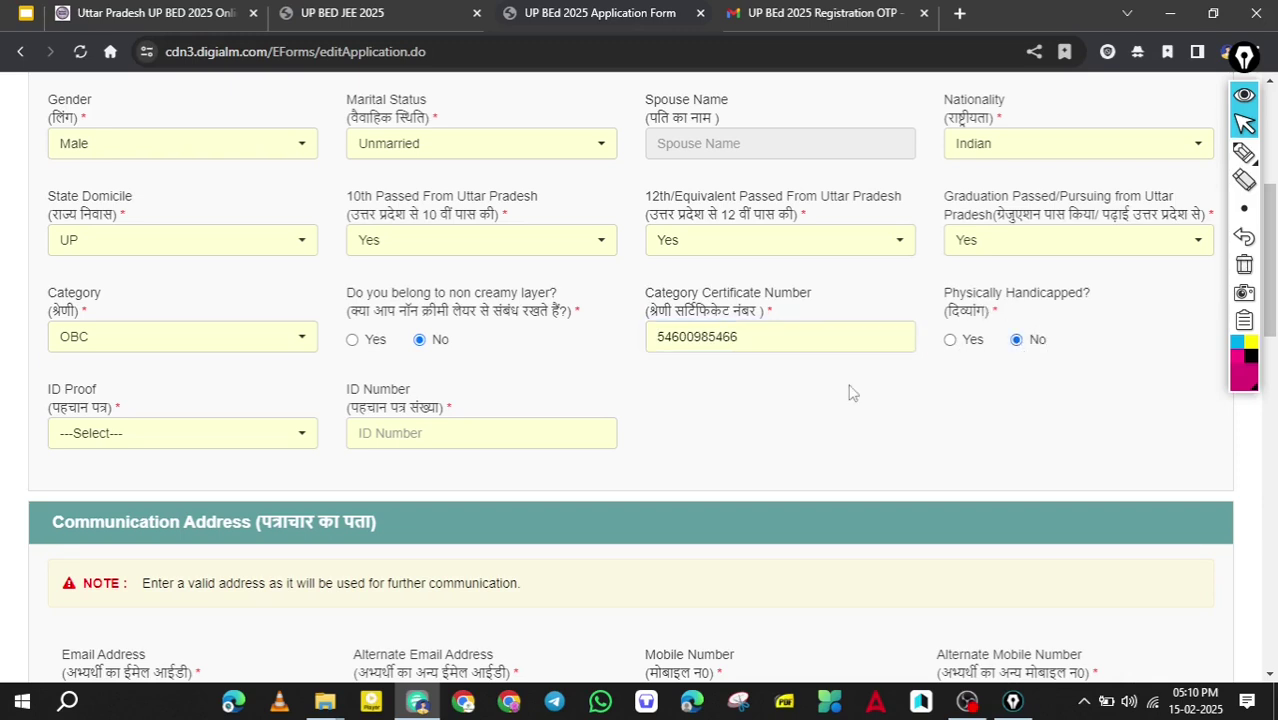
{"action": "scroll", "coordinate": [224, 460], "scroll_direction": "up", "scroll_amount": 1}
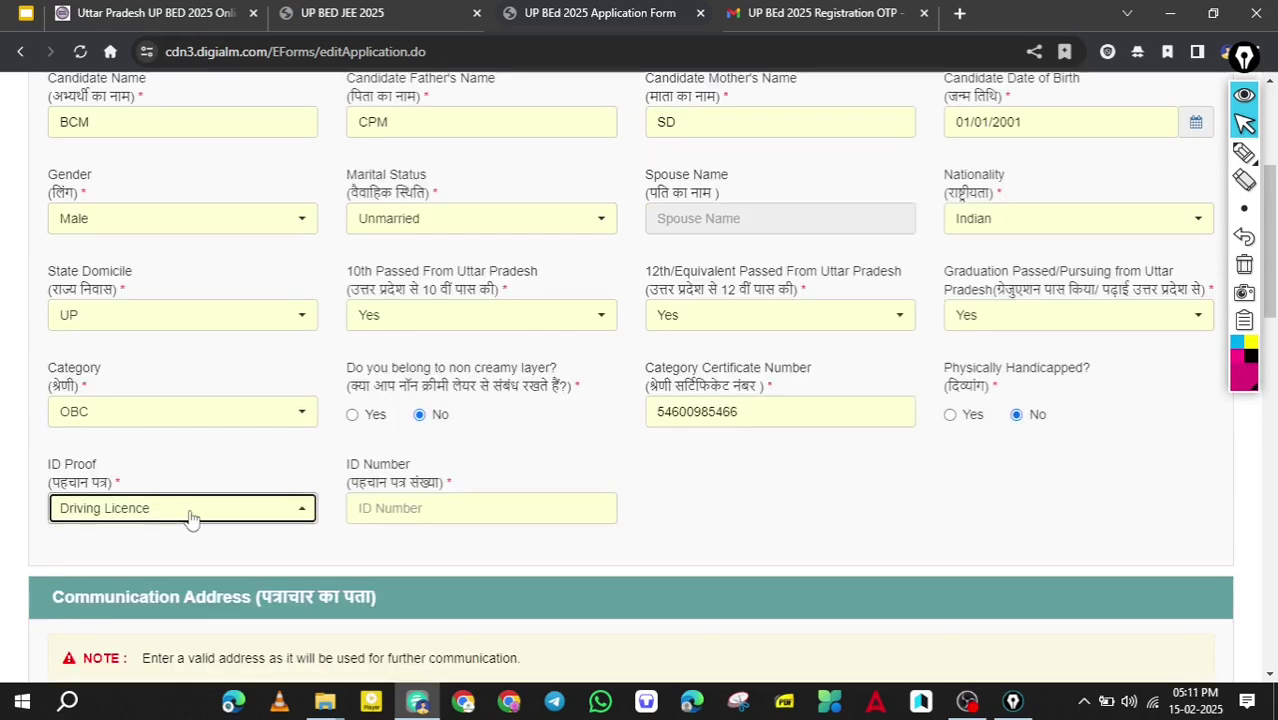
{"action": "left_click", "coordinate": [191, 517]}
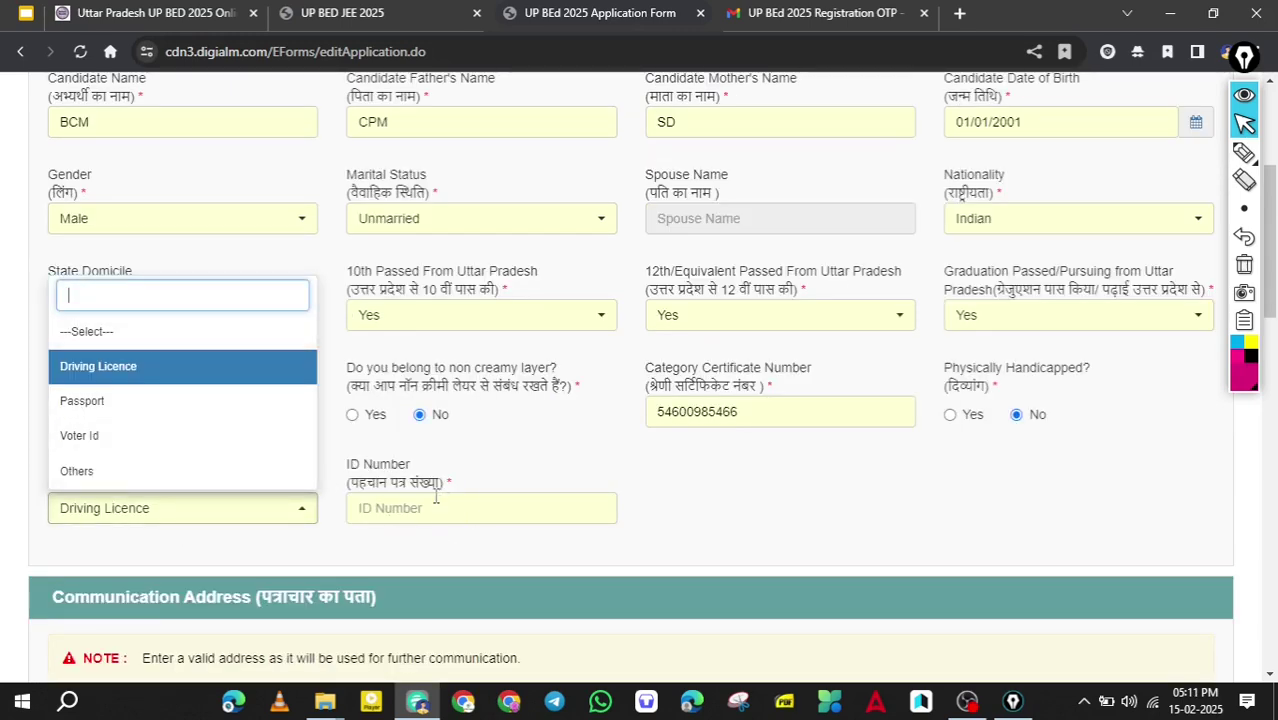
{"action": "left_click", "coordinate": [108, 478]}
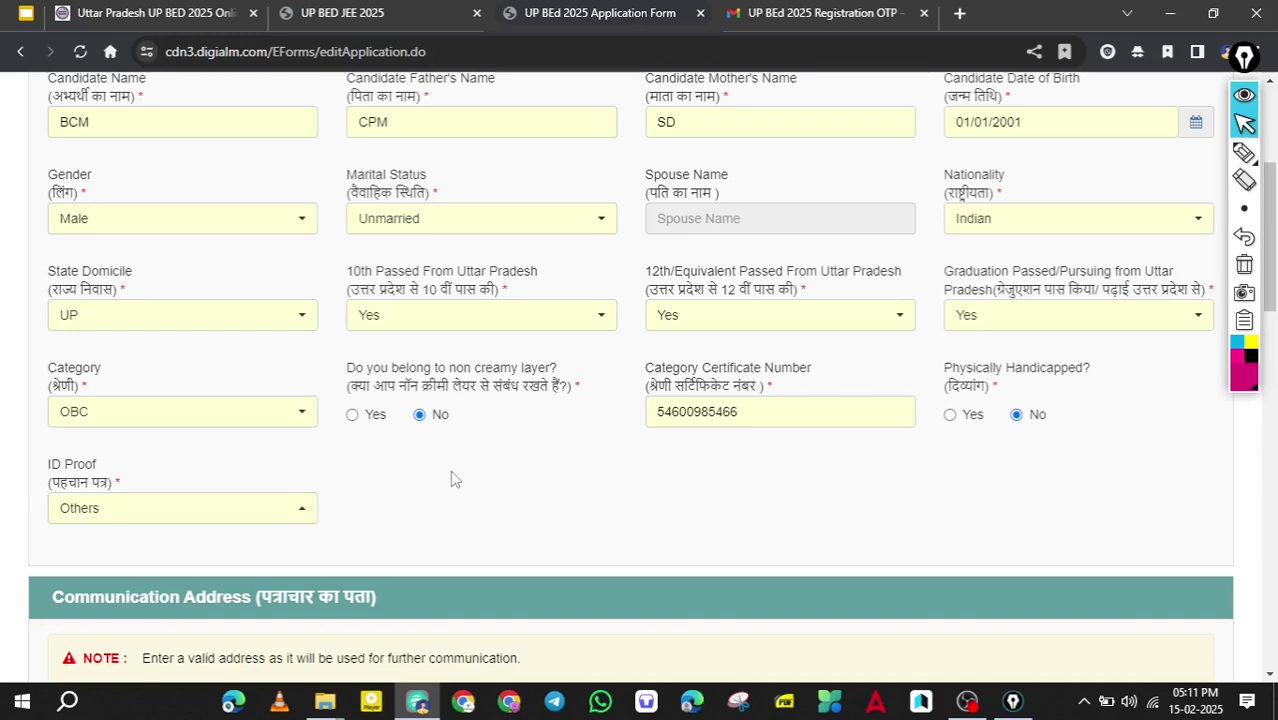
Move through the alternate email, alternate mobile and first address line fields.
{"action": "scroll", "coordinate": [742, 302], "scroll_direction": "down", "scroll_amount": 5}
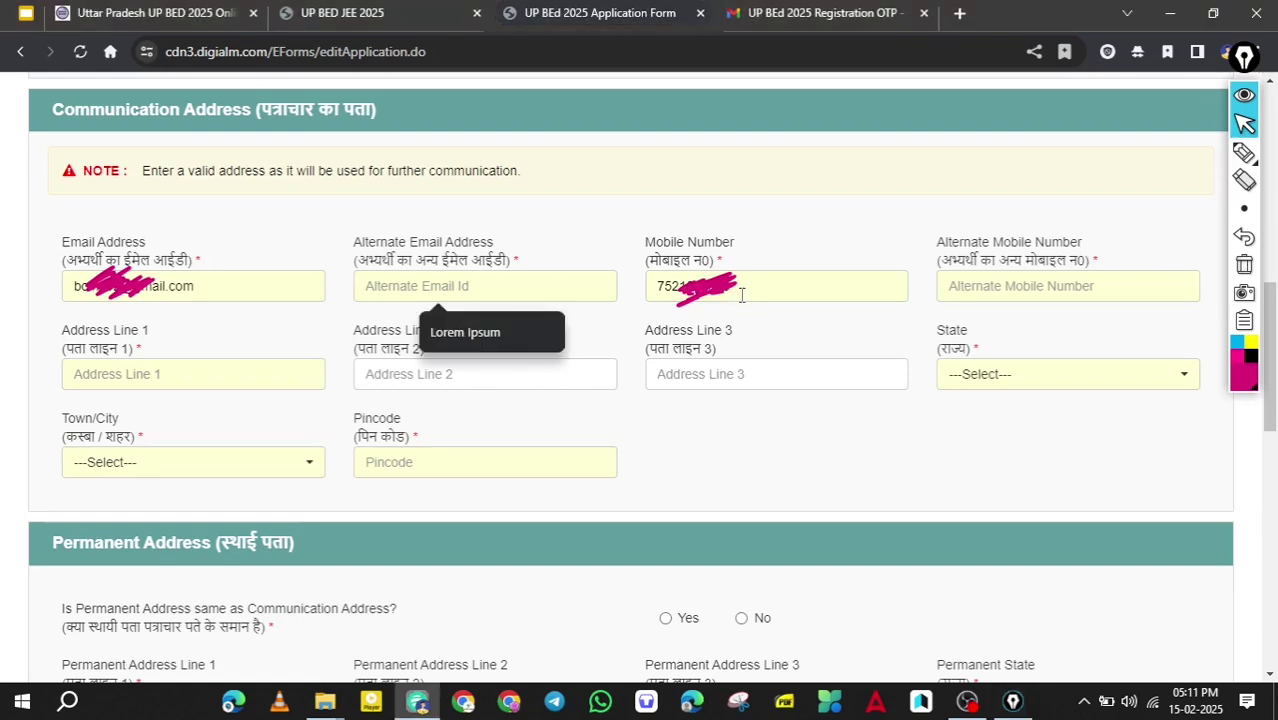
{"action": "key", "text": "Tab"}
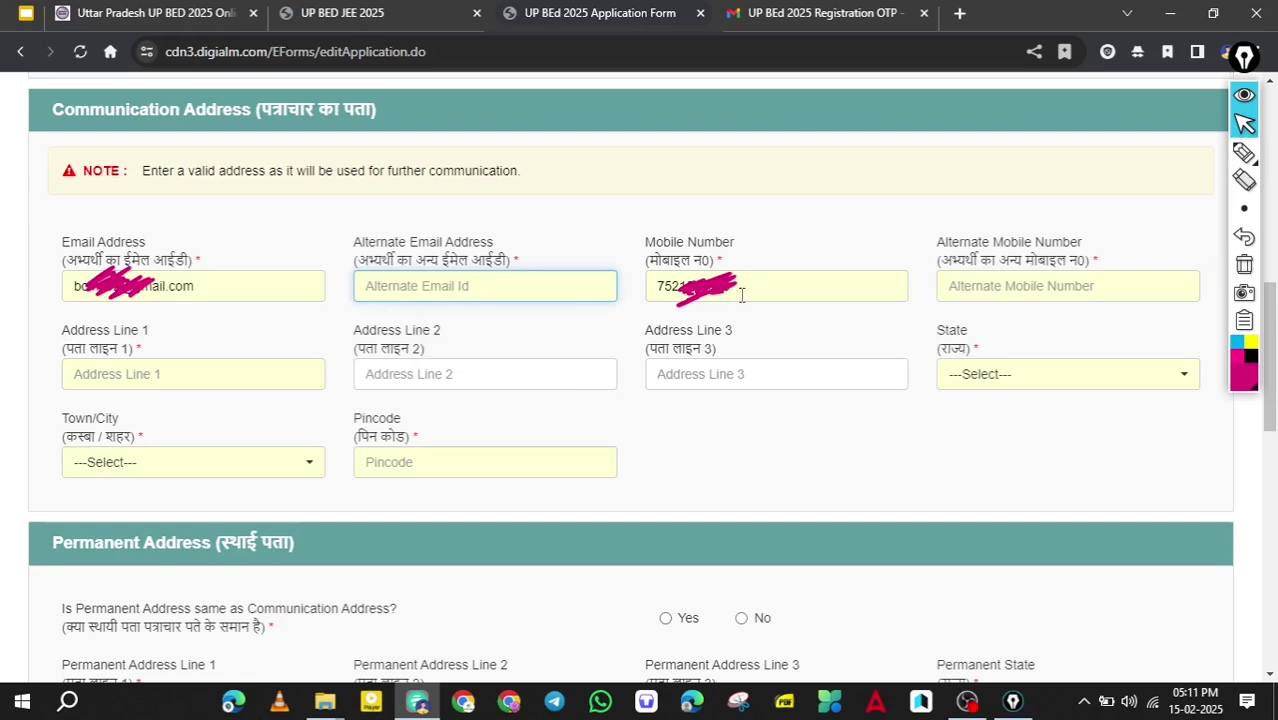
{"action": "key", "text": "Tab"}
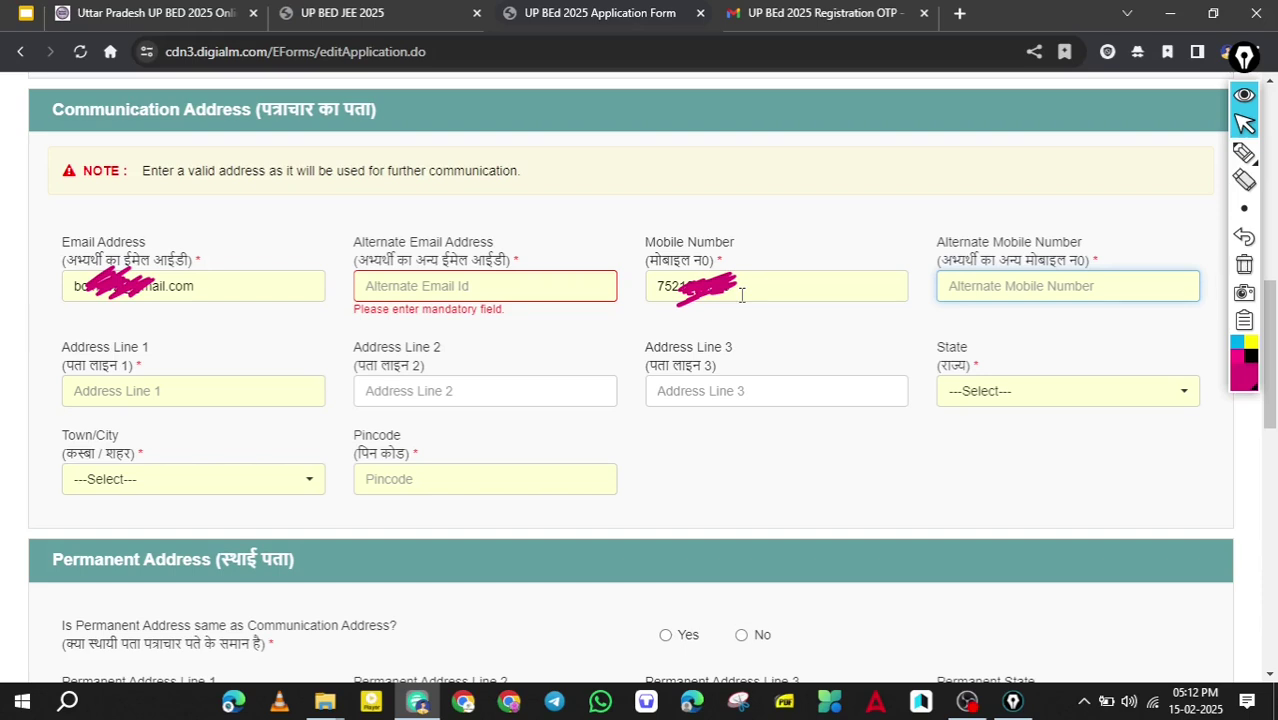
{"action": "key", "text": "Tab"}
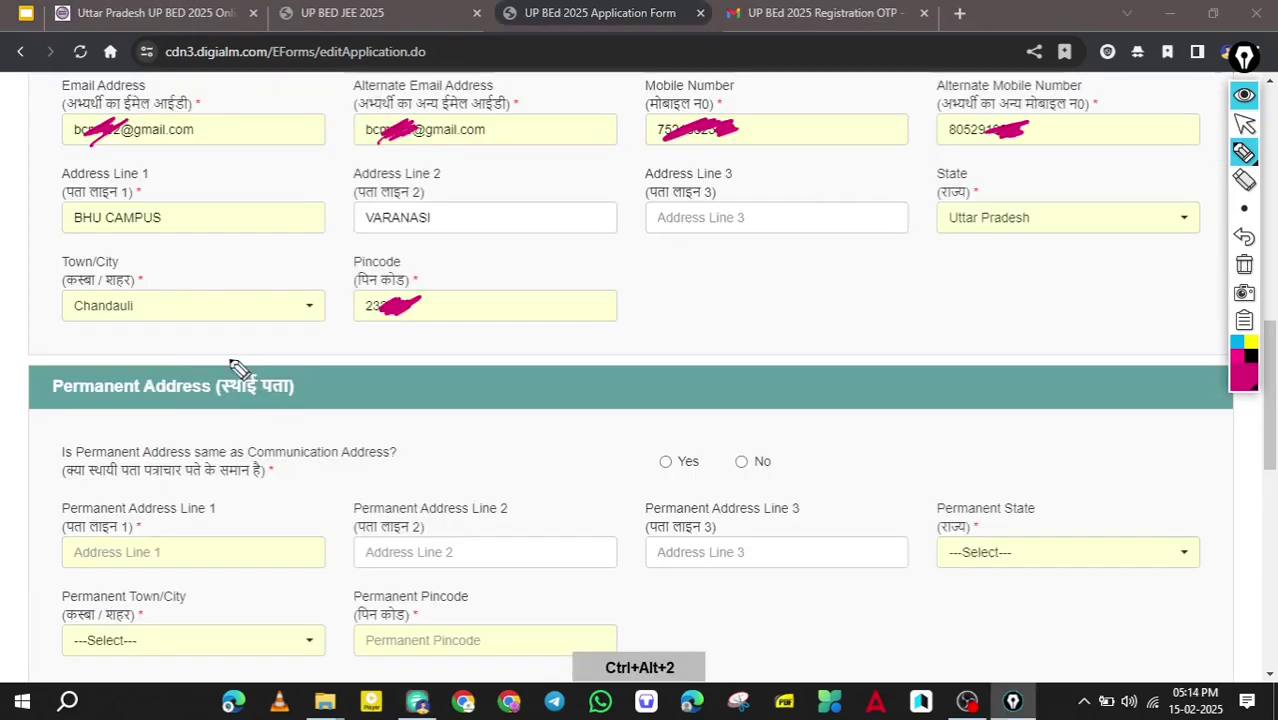
Circle the Permanent Address heading and make it the same as the communication address.
{"action": "mouse_move", "coordinate": [194, 428]}
{"action": "left_mouse_down"}
{"action": "mouse_move", "coordinate": [297, 385]}
{"action": "mouse_move", "coordinate": [248, 374]}
{"action": "mouse_move", "coordinate": [178, 423]}
{"action": "mouse_move", "coordinate": [240, 353]}
{"action": "left_mouse_up"}
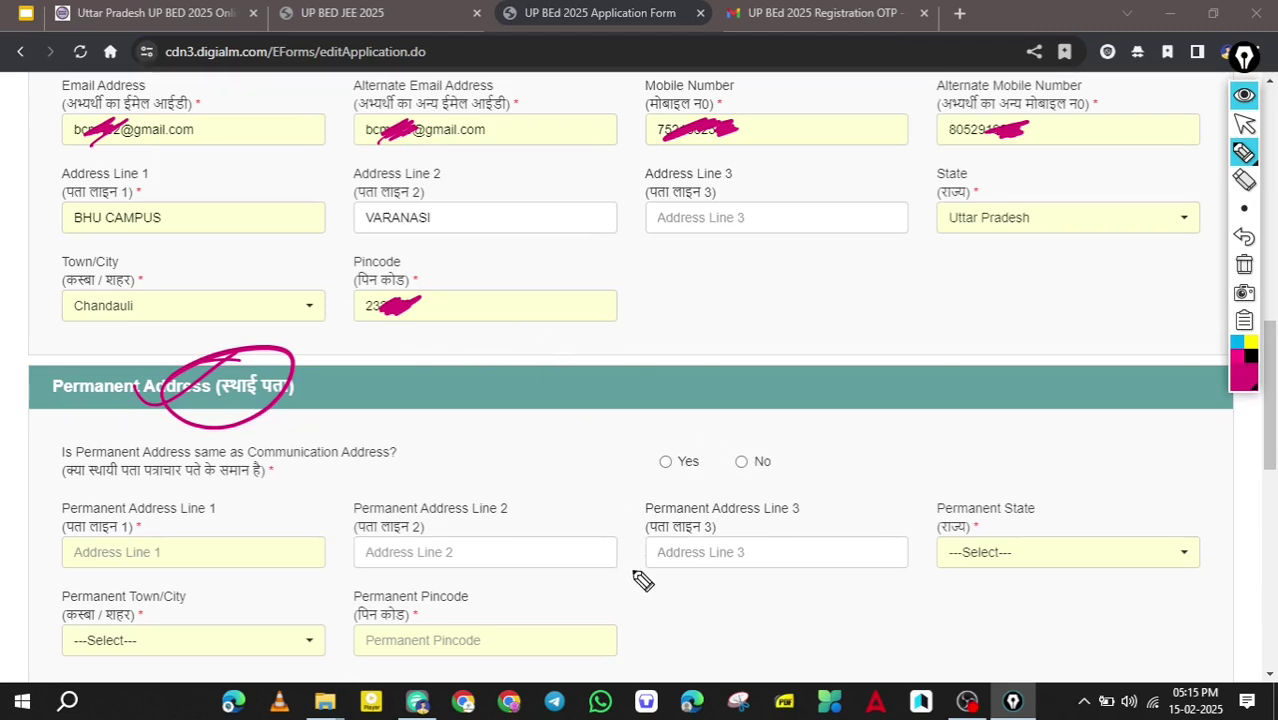
{"action": "key", "text": "ctrl+alt+1"}
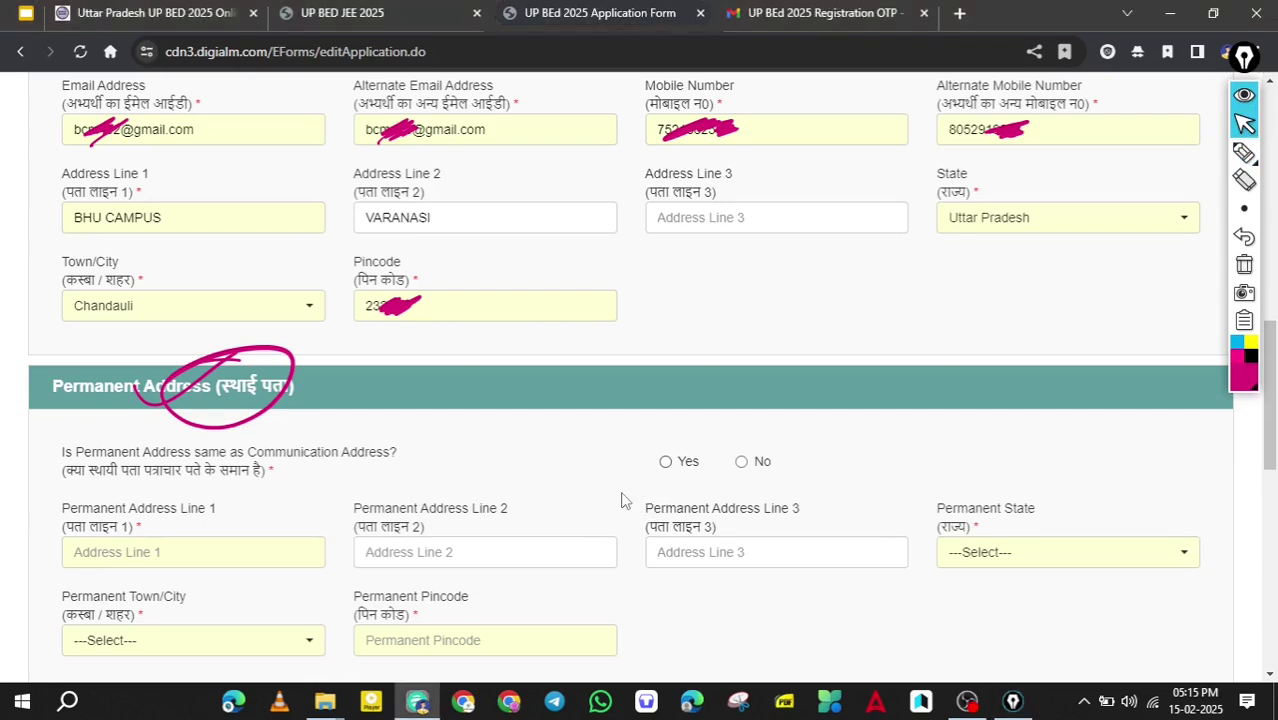
{"action": "left_click", "coordinate": [665, 461]}
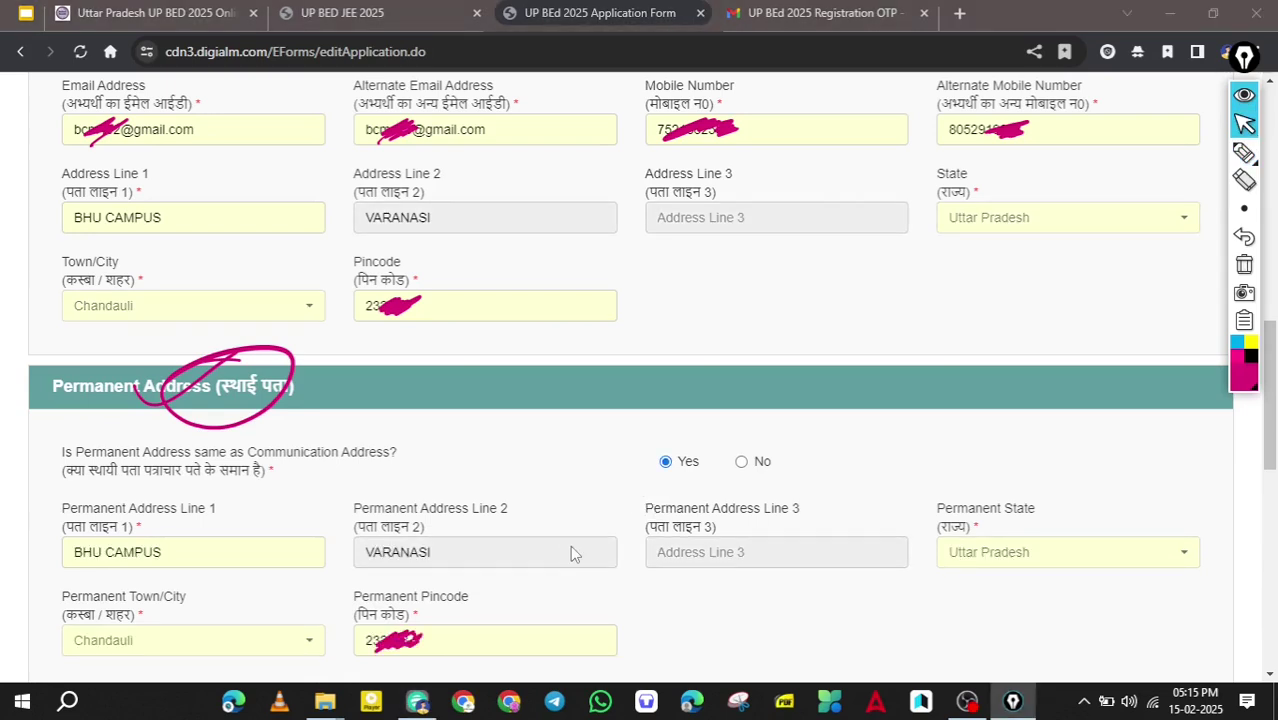
{"action": "key", "text": "ctrl+alt+2"}
{"action": "left_click_drag", "start_coordinate": [577, 310], "coordinate": [567, 482]}
{"action": "left_click_drag", "start_coordinate": [532, 430], "coordinate": [600, 435]}
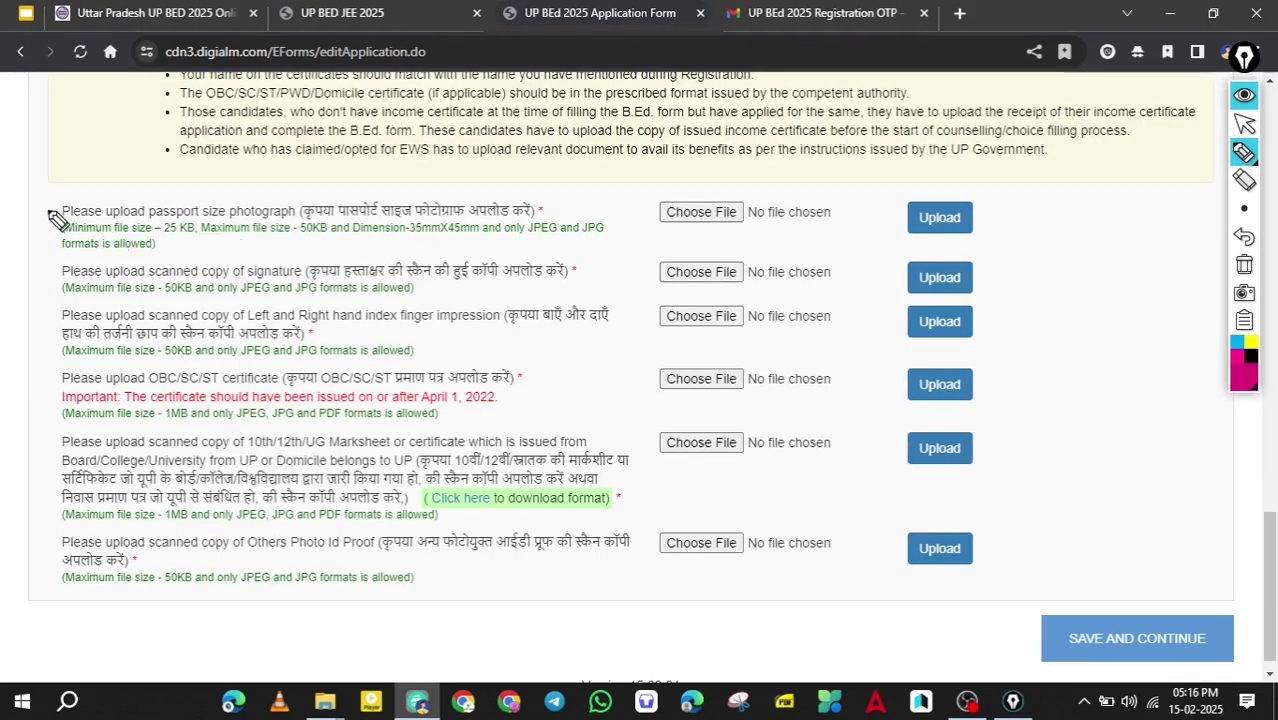
{"action": "left_click_drag", "start_coordinate": [46, 206], "coordinate": [110, 177]}
{"action": "mouse_move", "coordinate": [455, 192]}
{"action": "left_mouse_down"}
{"action": "mouse_move", "coordinate": [418, 200]}
{"action": "mouse_move", "coordinate": [445, 188]}
{"action": "left_mouse_up"}
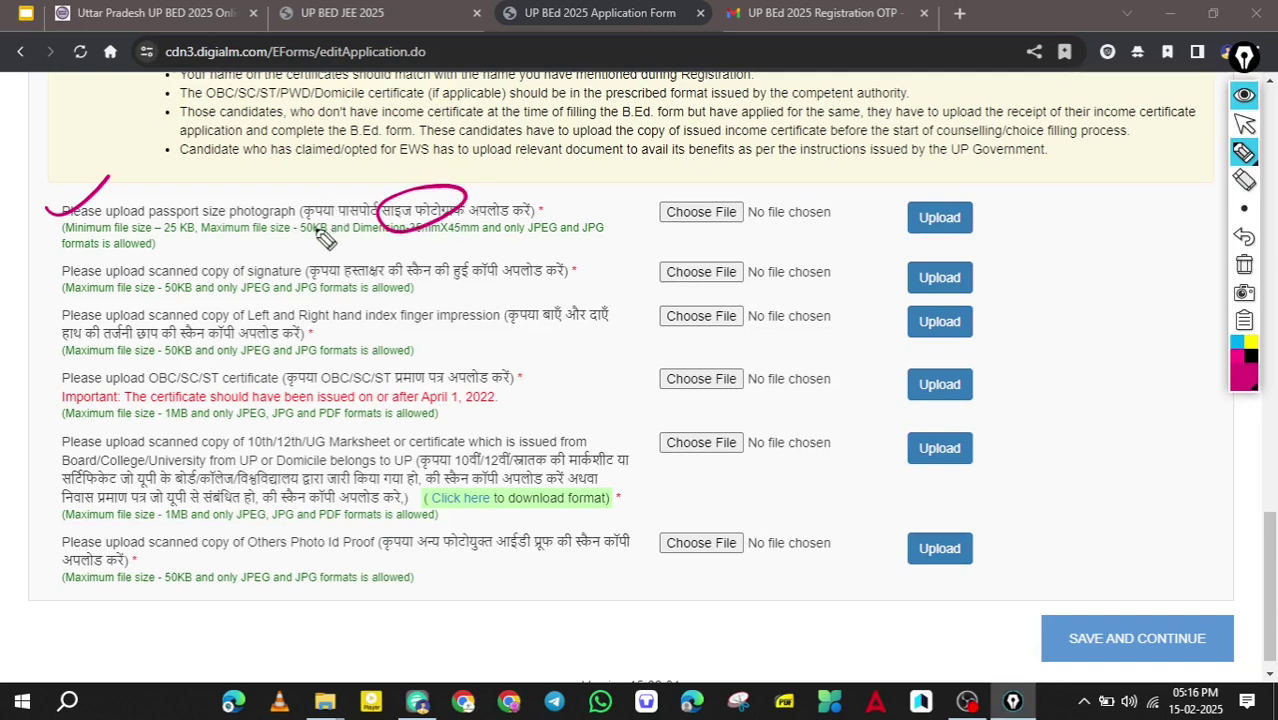
{"action": "left_click_drag", "start_coordinate": [163, 239], "coordinate": [195, 236]}
{"action": "left_click_drag", "start_coordinate": [296, 238], "coordinate": [340, 235]}
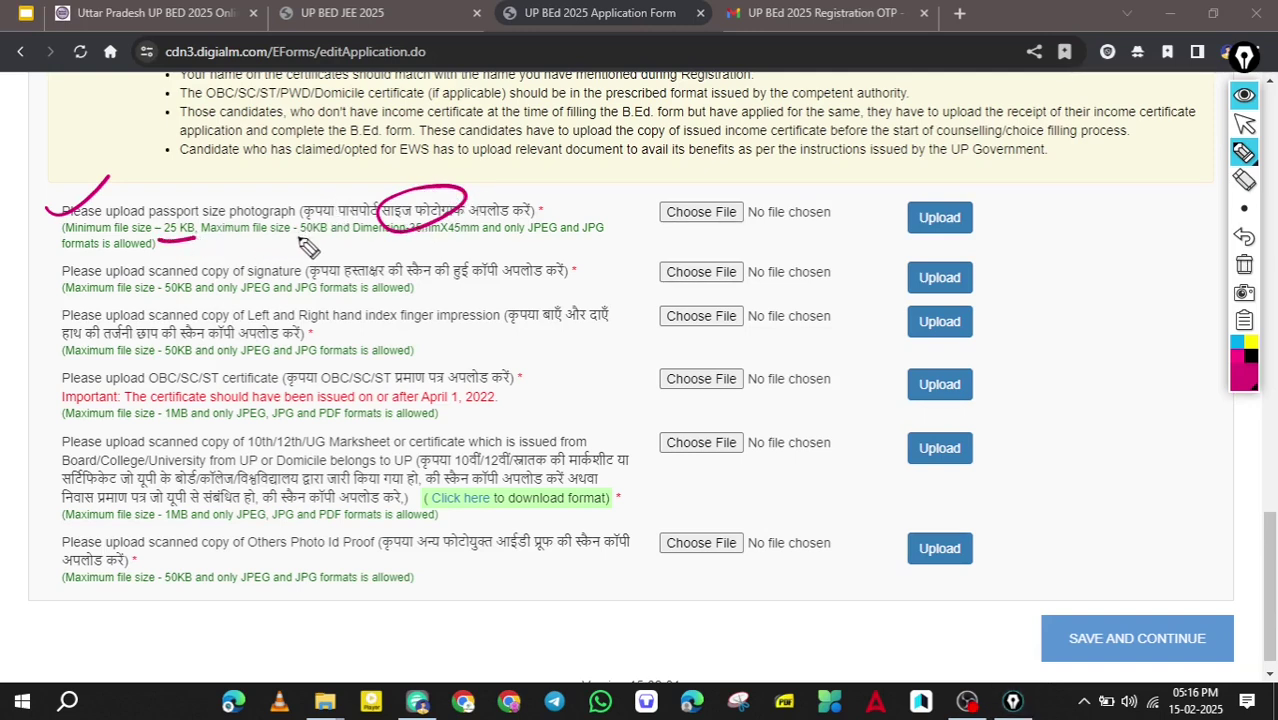
{"action": "mouse_move", "coordinate": [41, 269]}
{"action": "left_mouse_down"}
{"action": "mouse_move", "coordinate": [53, 283]}
{"action": "mouse_move", "coordinate": [93, 258]}
{"action": "left_mouse_up"}
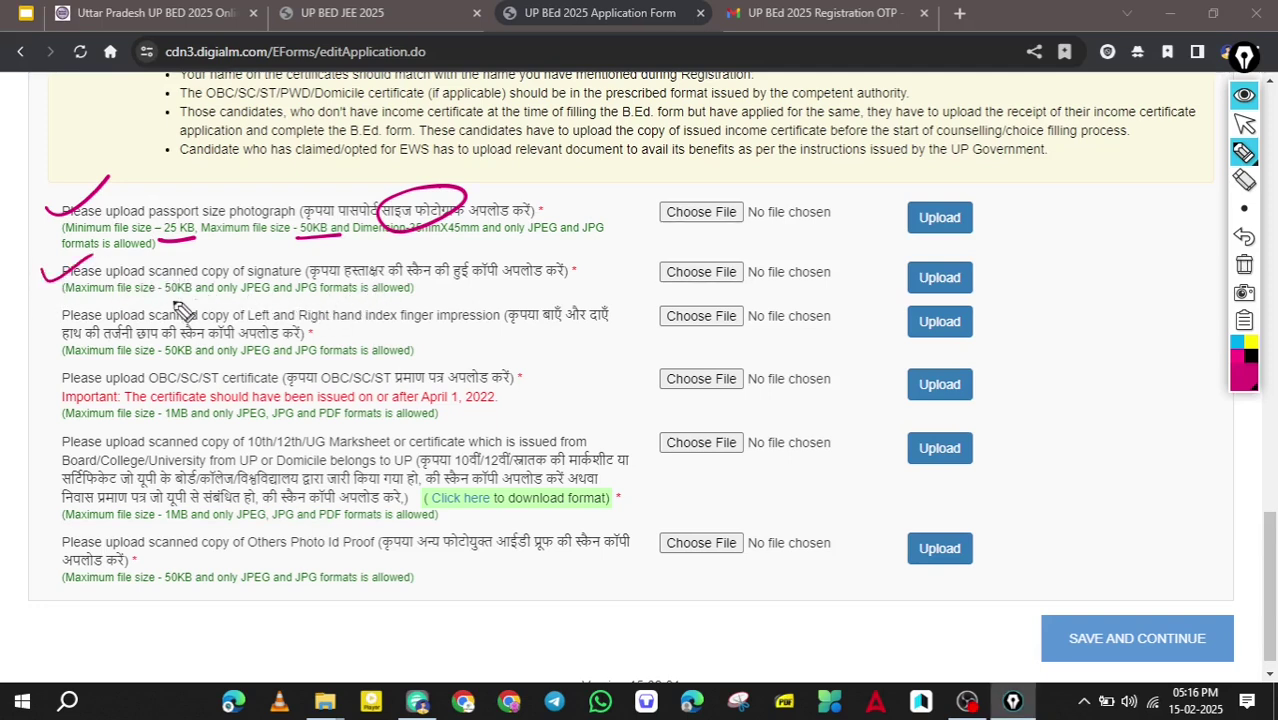
{"action": "left_click_drag", "start_coordinate": [157, 298], "coordinate": [200, 297]}
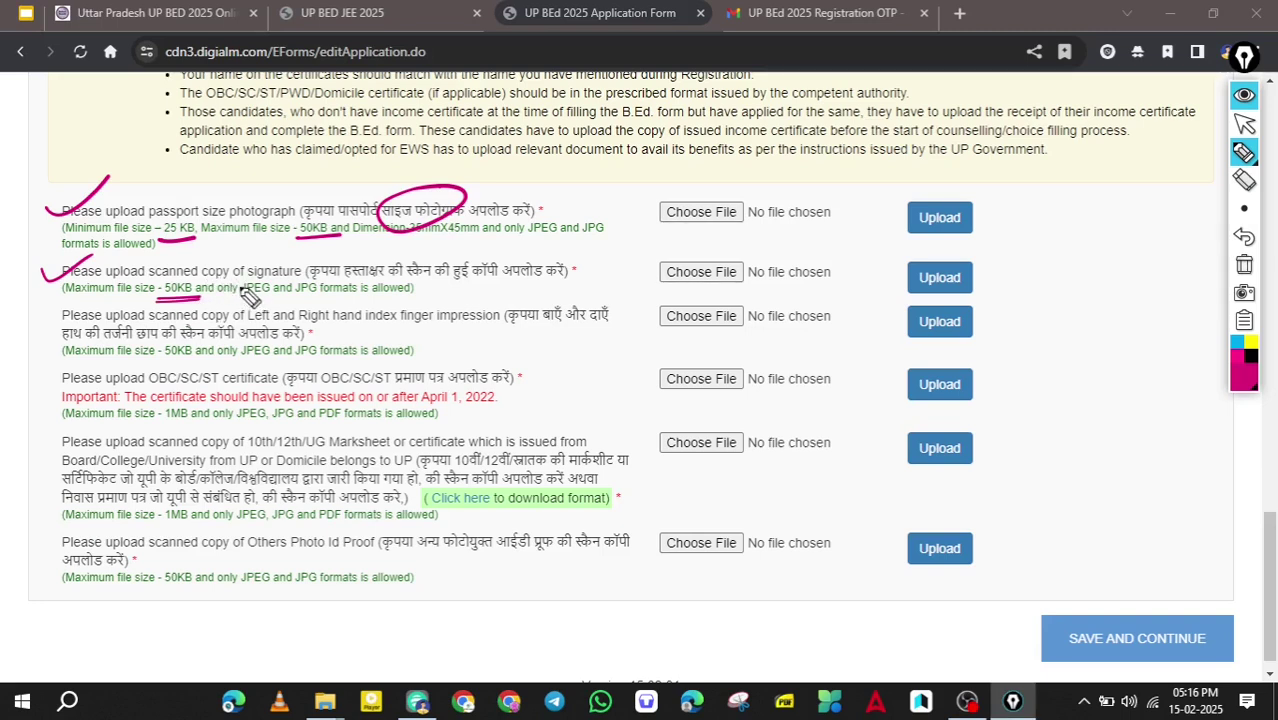
{"action": "mouse_move", "coordinate": [48, 323]}
{"action": "left_mouse_down"}
{"action": "mouse_move", "coordinate": [70, 330]}
{"action": "mouse_move", "coordinate": [95, 313]}
{"action": "left_mouse_up"}
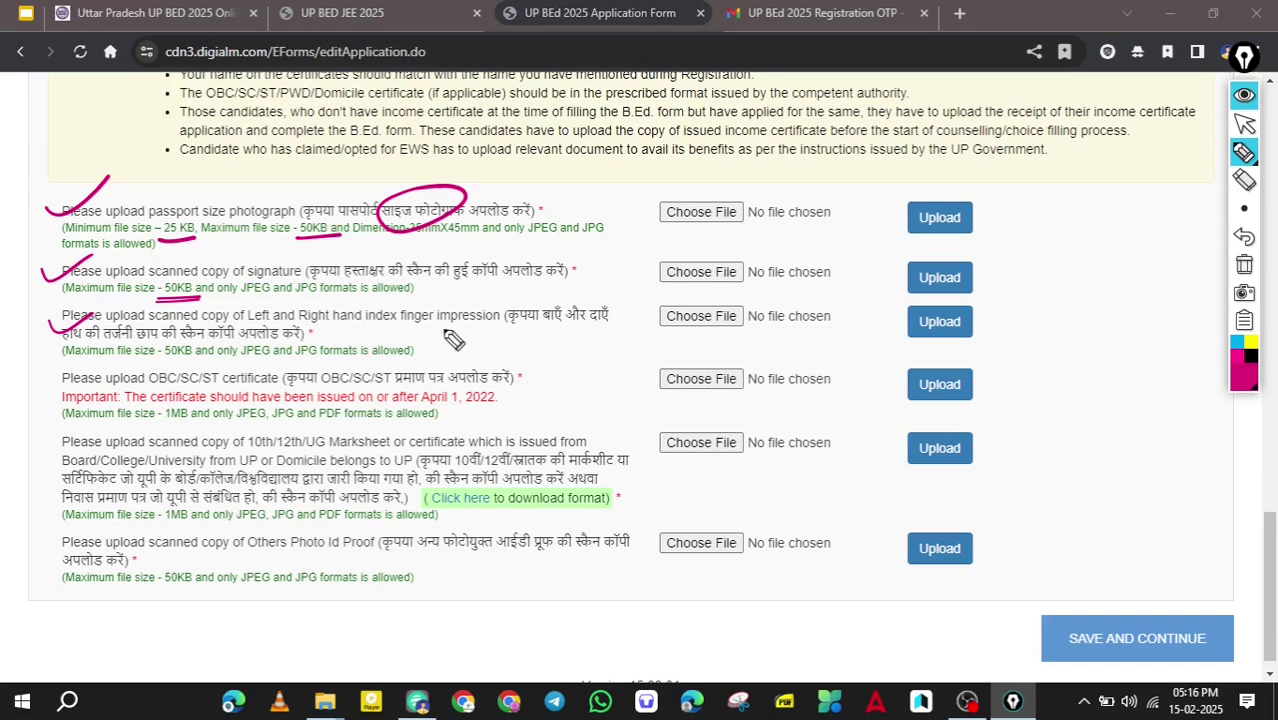
{"action": "left_click_drag", "start_coordinate": [40, 340], "coordinate": [97, 313]}
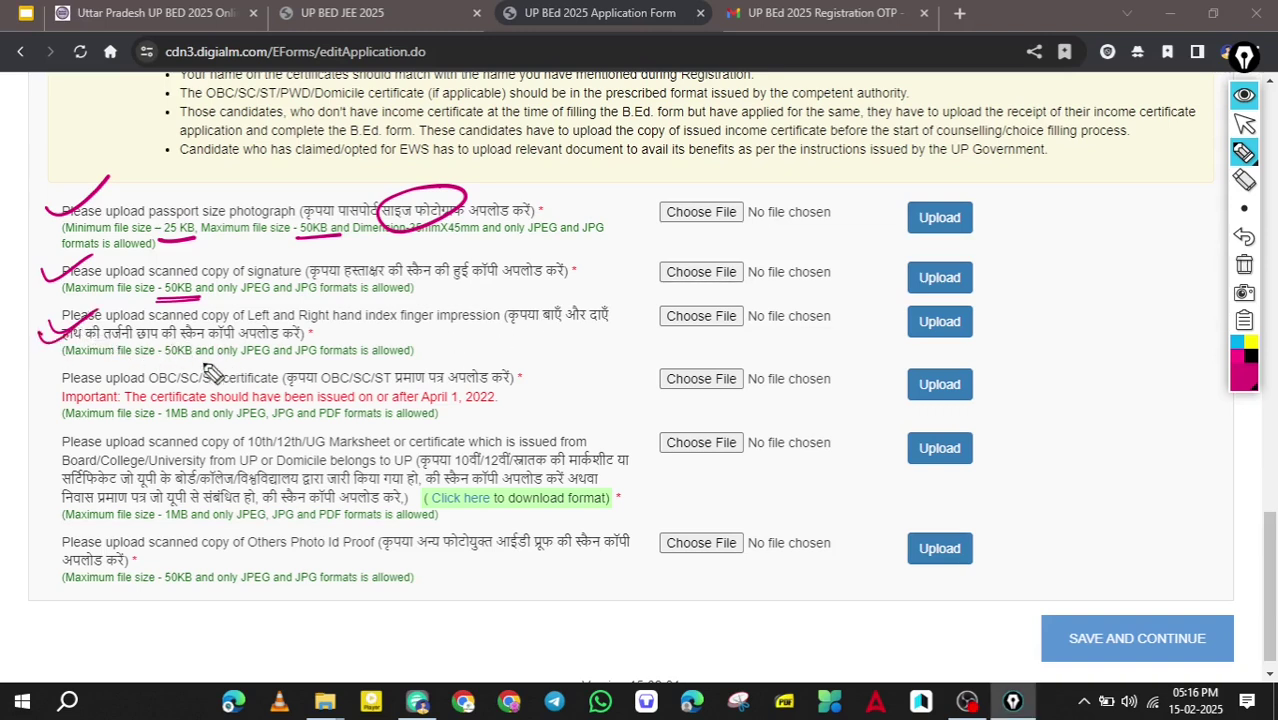
{"action": "left_click_drag", "start_coordinate": [162, 356], "coordinate": [198, 354]}
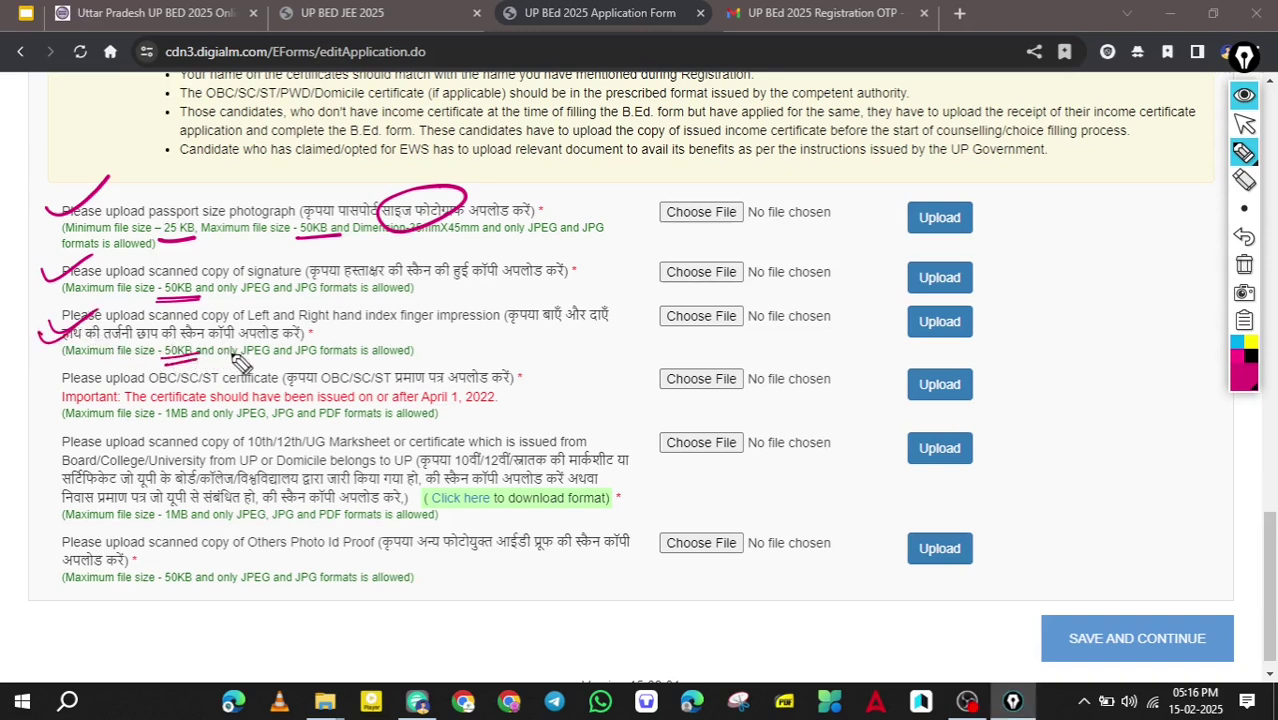
{"action": "left_click_drag", "start_coordinate": [38, 397], "coordinate": [88, 372]}
{"action": "left_click_drag", "start_coordinate": [240, 423], "coordinate": [345, 419]}
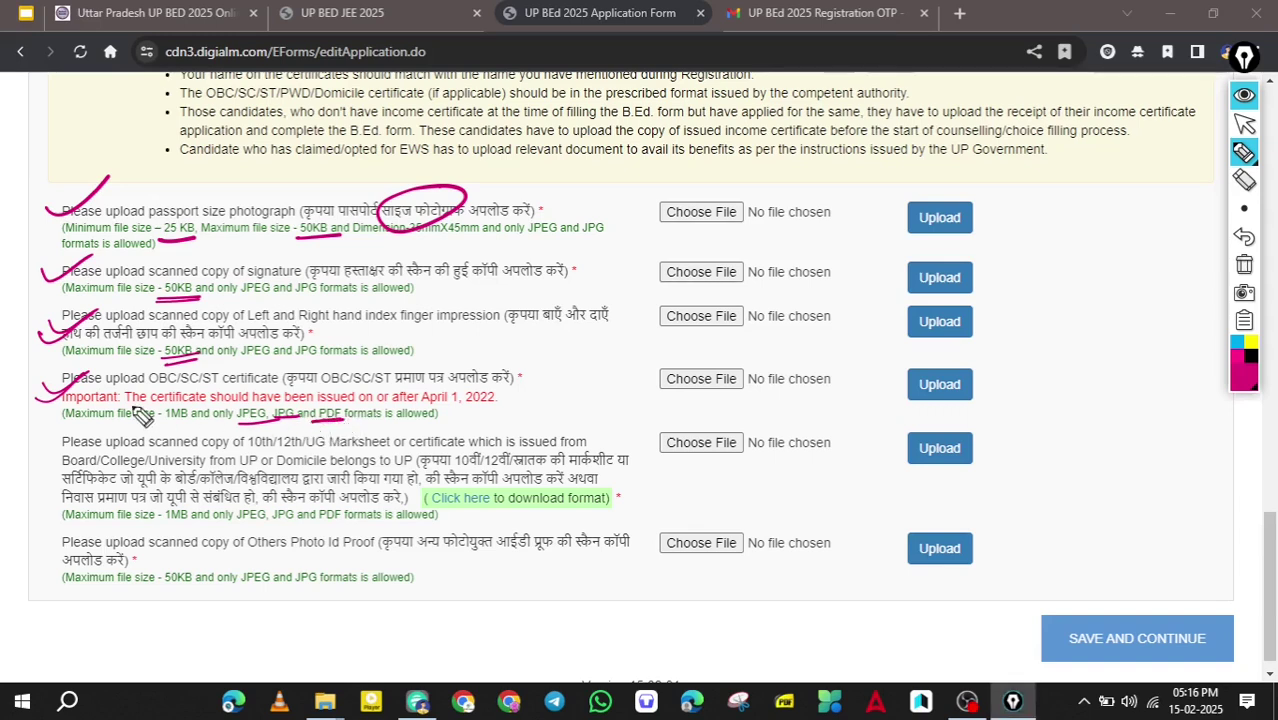
{"action": "mouse_move", "coordinate": [462, 382]}
{"action": "left_mouse_down"}
{"action": "mouse_move", "coordinate": [413, 400]}
{"action": "mouse_move", "coordinate": [518, 405]}
{"action": "mouse_move", "coordinate": [455, 378]}
{"action": "mouse_move", "coordinate": [405, 400]}
{"action": "left_mouse_up"}
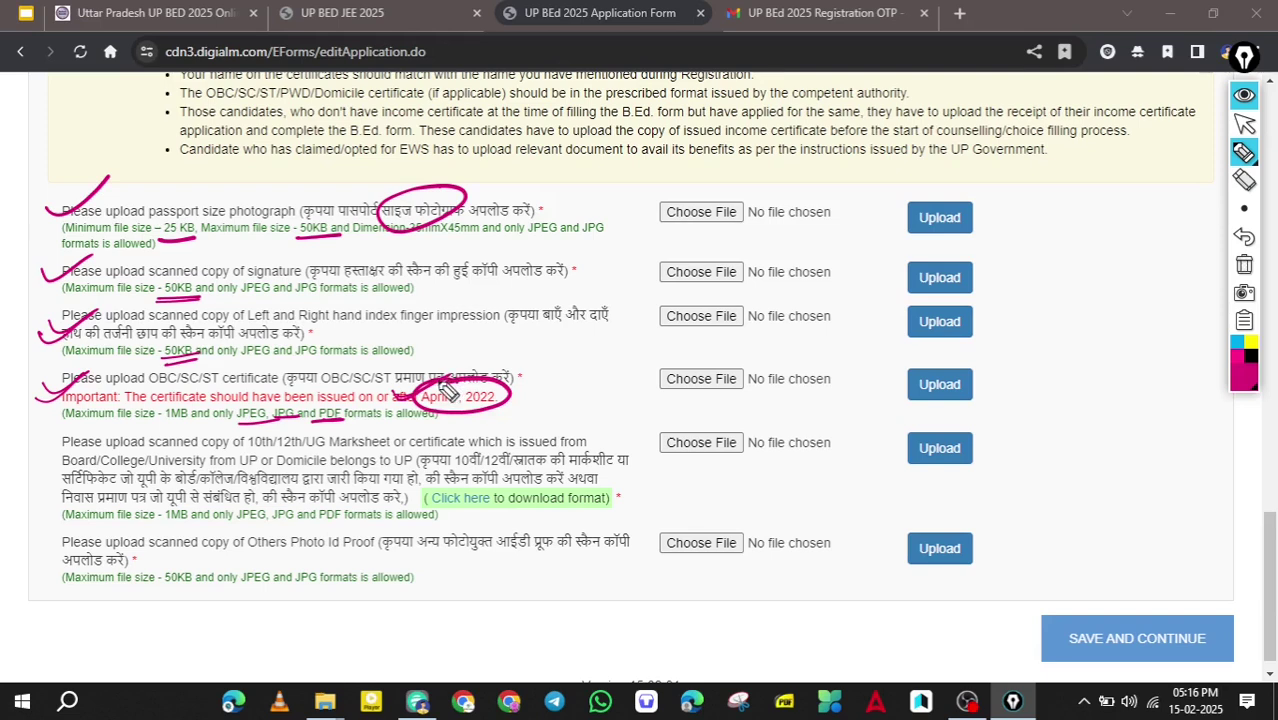
{"action": "left_click_drag", "start_coordinate": [70, 421], "coordinate": [230, 421]}
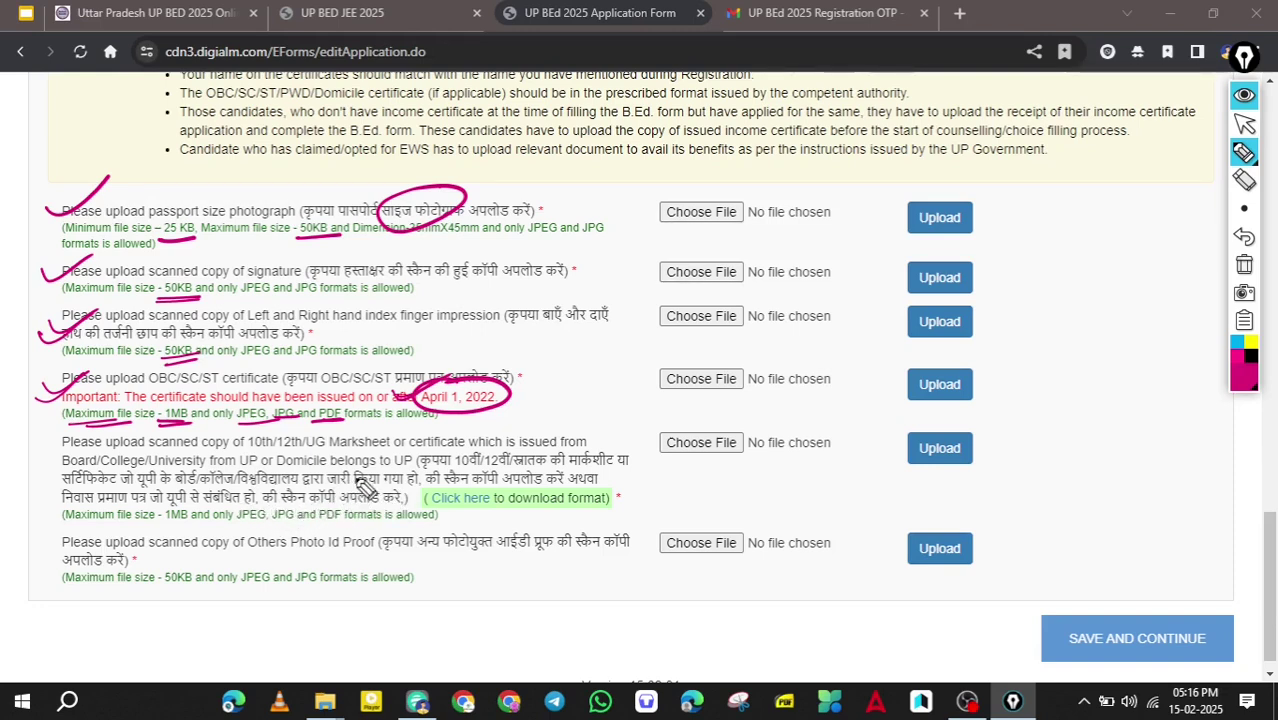
{"action": "left_click_drag", "start_coordinate": [42, 452], "coordinate": [95, 437]}
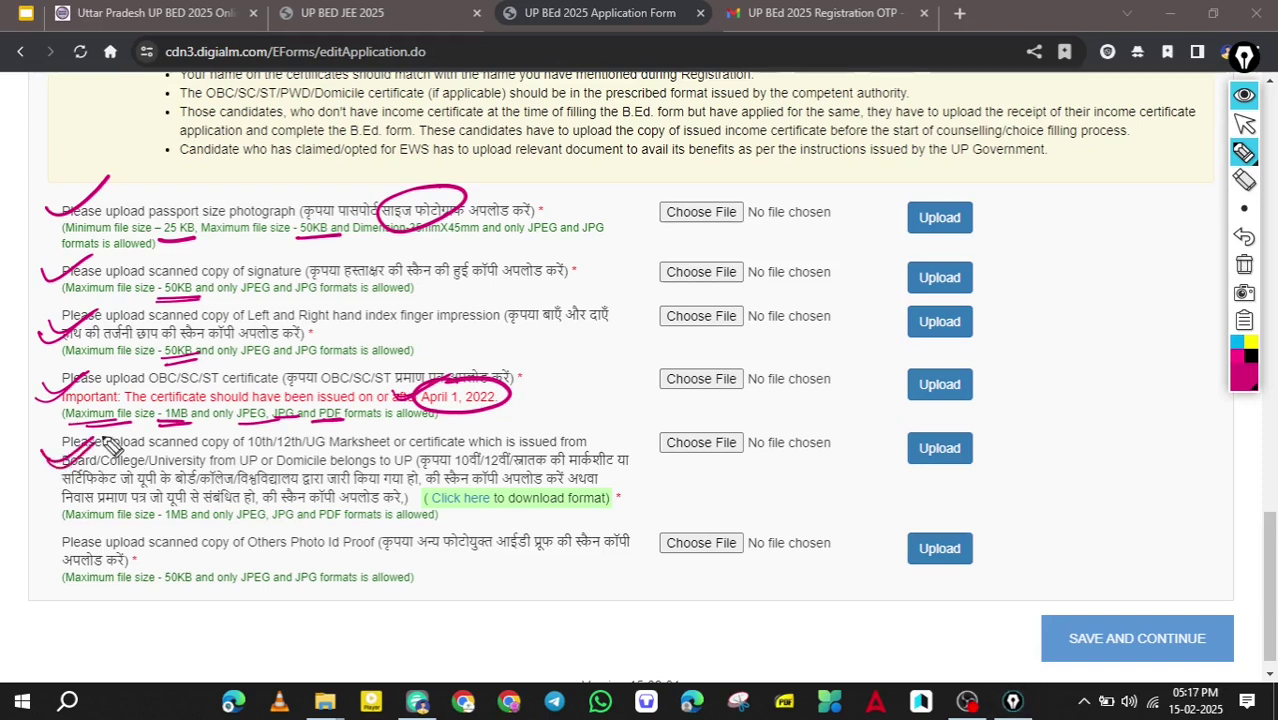
{"action": "mouse_move", "coordinate": [322, 494]}
{"action": "left_mouse_down"}
{"action": "mouse_move", "coordinate": [334, 482]}
{"action": "mouse_move", "coordinate": [352, 497]}
{"action": "mouse_move", "coordinate": [420, 443]}
{"action": "mouse_move", "coordinate": [428, 488]}
{"action": "left_mouse_up"}
{"action": "left_click_drag", "start_coordinate": [308, 534], "coordinate": [408, 500]}
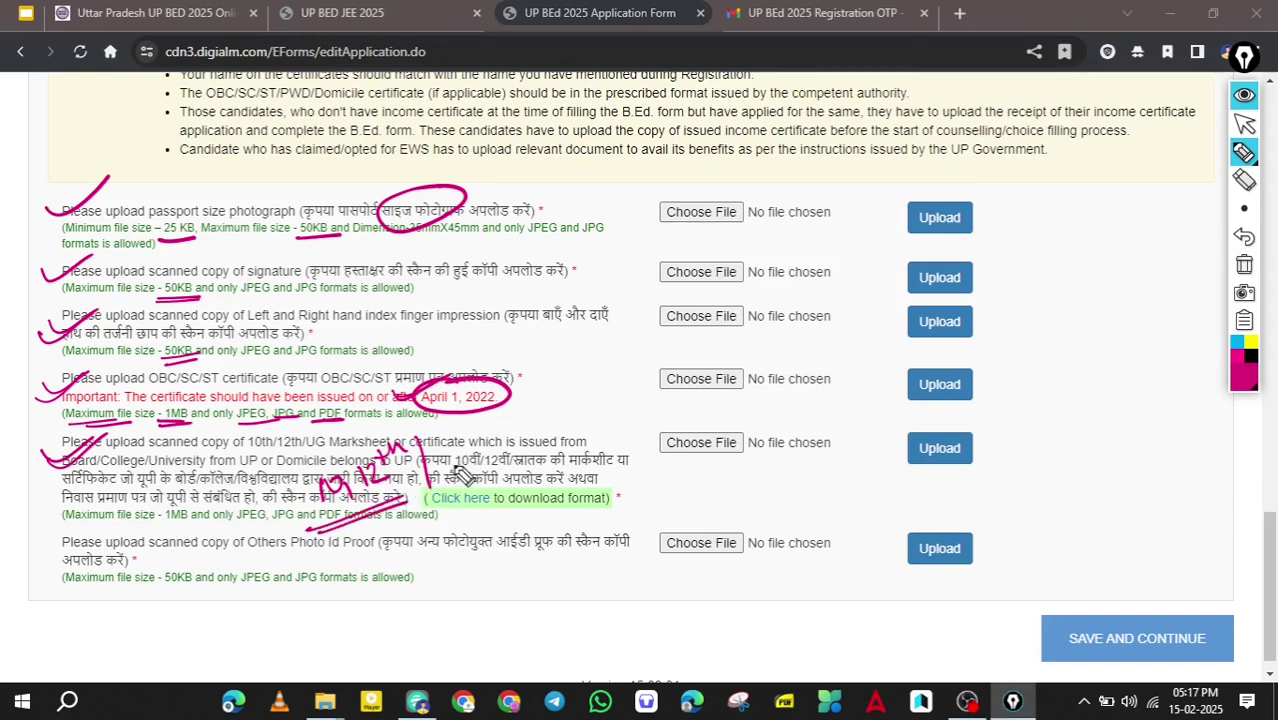
{"action": "mouse_move", "coordinate": [452, 449]}
{"action": "left_mouse_down"}
{"action": "mouse_move", "coordinate": [456, 467]}
{"action": "mouse_move", "coordinate": [478, 450]}
{"action": "left_mouse_up"}
{"action": "left_click_drag", "start_coordinate": [488, 446], "coordinate": [490, 453]}
{"action": "left_click_drag", "start_coordinate": [512, 435], "coordinate": [520, 449]}
{"action": "left_click_drag", "start_coordinate": [465, 482], "coordinate": [549, 458]}
{"action": "left_click", "coordinate": [506, 427]}
{"action": "left_click_drag", "start_coordinate": [284, 489], "coordinate": [308, 492]}
{"action": "left_click_drag", "start_coordinate": [356, 468], "coordinate": [360, 450]}
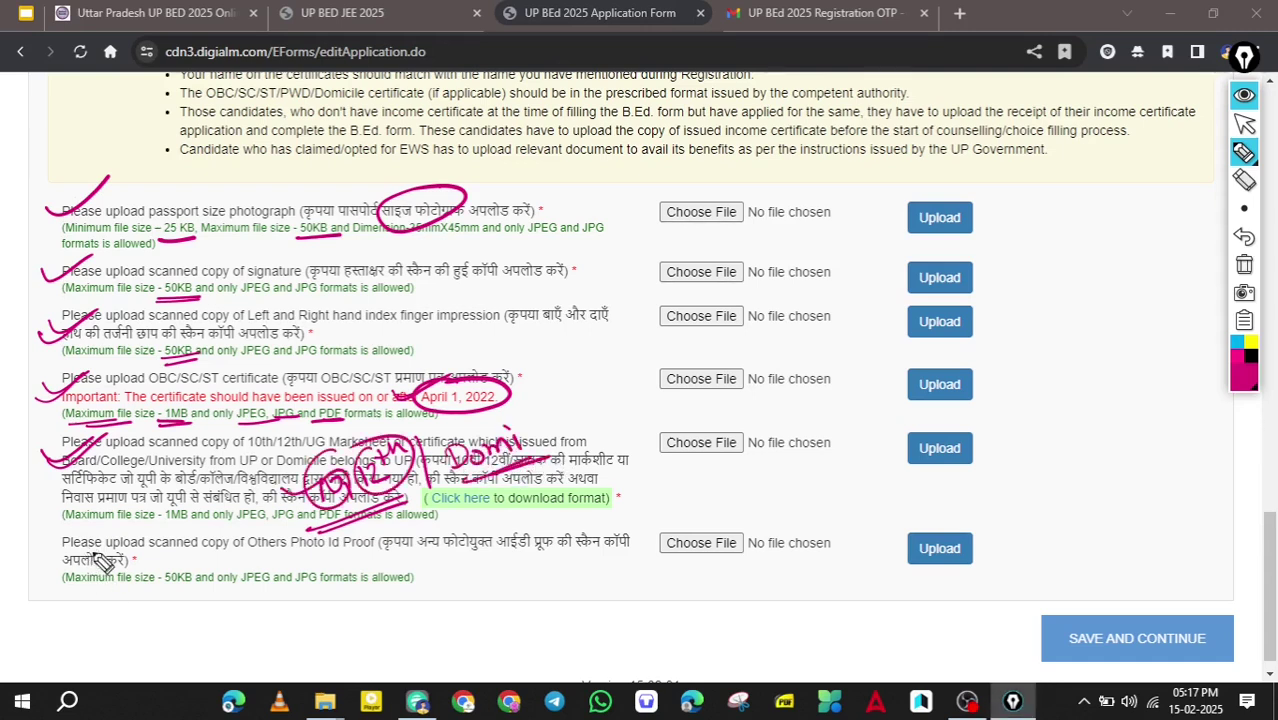
{"action": "left_click", "coordinate": [44, 562]}
{"action": "mouse_move", "coordinate": [45, 550]}
{"action": "left_mouse_down"}
{"action": "mouse_move", "coordinate": [67, 563]}
{"action": "mouse_move", "coordinate": [106, 530]}
{"action": "left_mouse_up"}
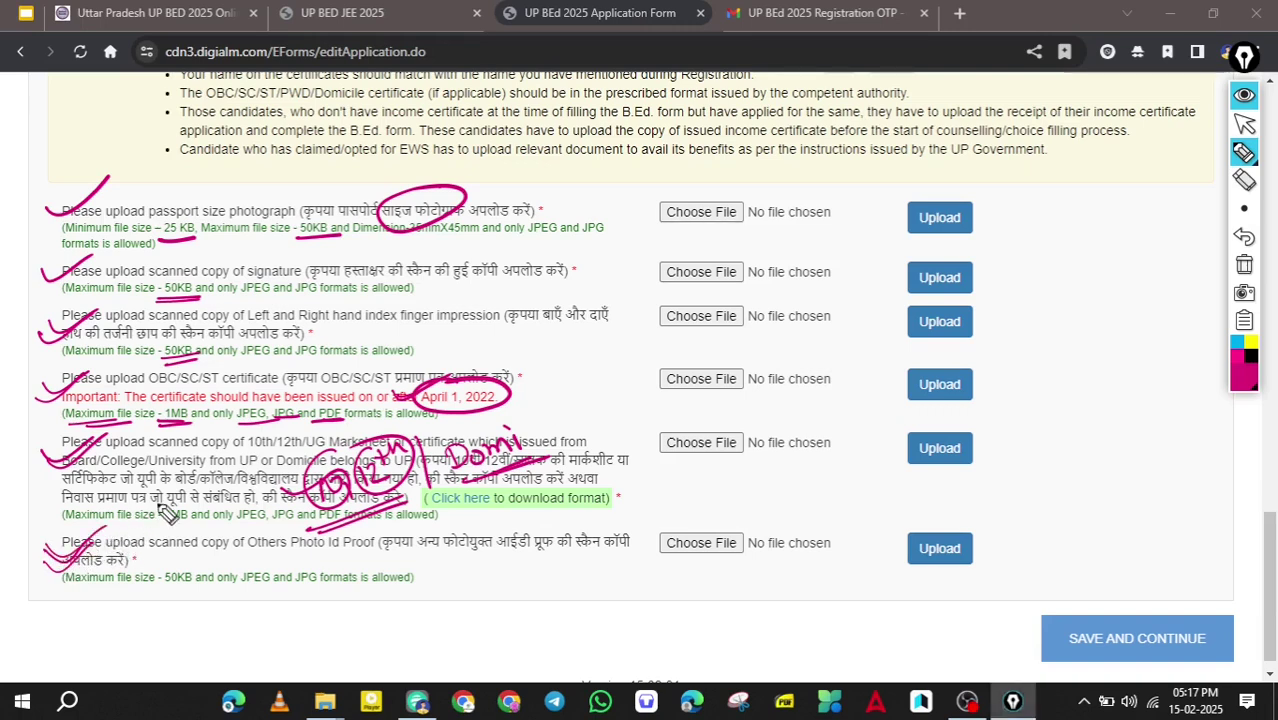
{"action": "left_click_drag", "start_coordinate": [659, 518], "coordinate": [700, 516]}
{"action": "left_click_drag", "start_coordinate": [666, 580], "coordinate": [715, 518]}
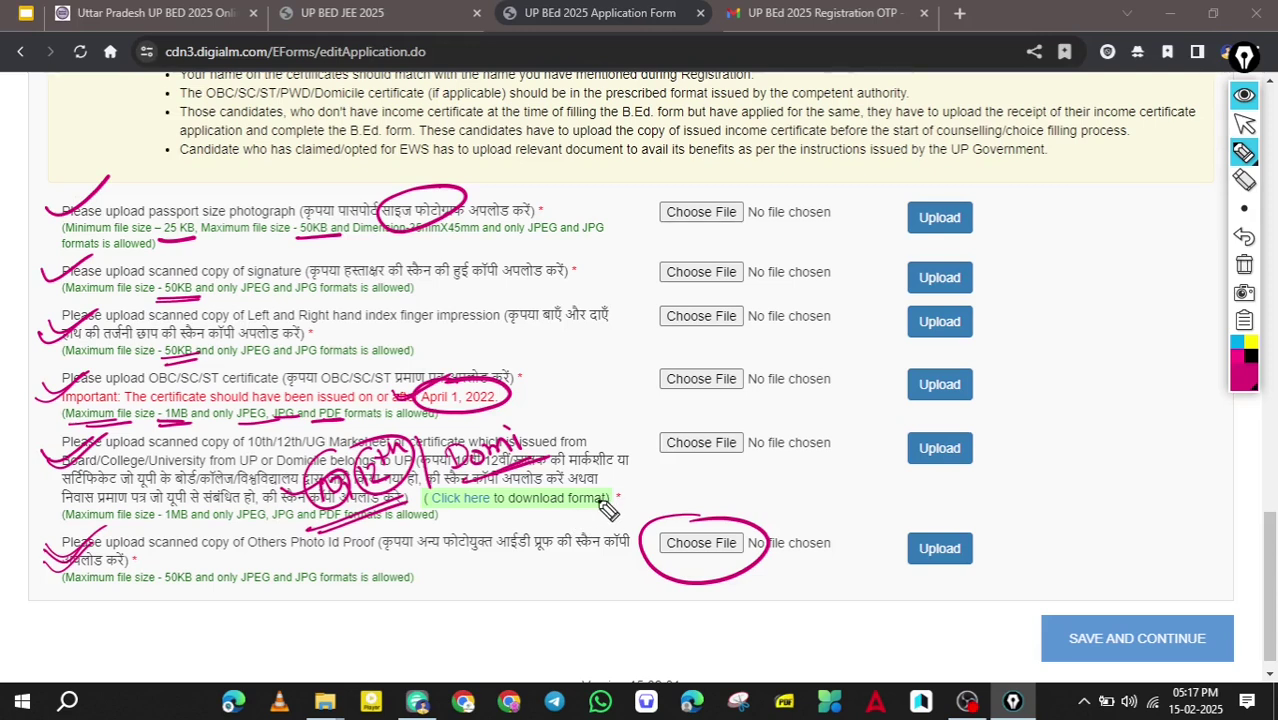
Ring and tick off all six uploaded documents with on-screen annotations.
{"action": "key", "text": "ctrl+alt+1"}
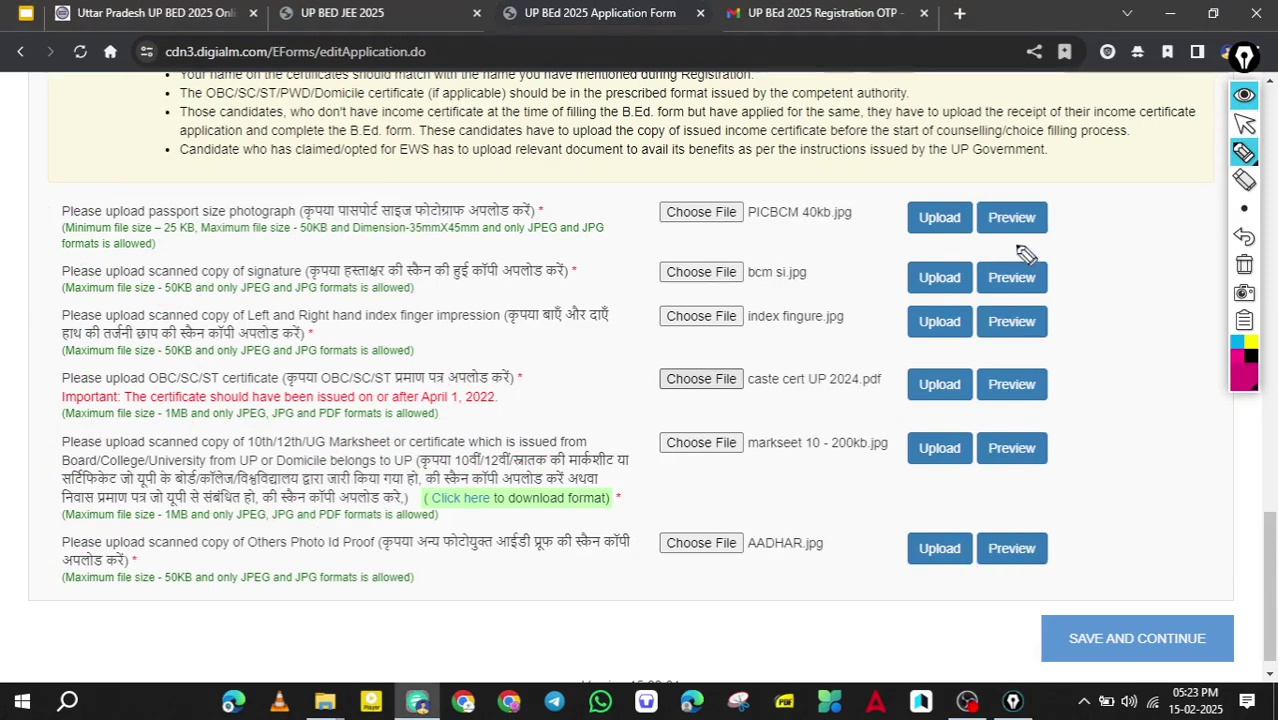
{"action": "mouse_move", "coordinate": [1035, 176]}
{"action": "left_mouse_down"}
{"action": "mouse_move", "coordinate": [916, 499]}
{"action": "mouse_move", "coordinate": [1078, 242]}
{"action": "left_mouse_up"}
{"action": "mouse_move", "coordinate": [908, 590]}
{"action": "left_mouse_down"}
{"action": "mouse_move", "coordinate": [990, 593]}
{"action": "mouse_move", "coordinate": [910, 586]}
{"action": "left_mouse_up"}
{"action": "left_click_drag", "start_coordinate": [1000, 238], "coordinate": [1040, 238]}
{"action": "left_click_drag", "start_coordinate": [1042, 295], "coordinate": [1078, 284]}
{"action": "left_click_drag", "start_coordinate": [1040, 333], "coordinate": [1075, 325]}
{"action": "mouse_move", "coordinate": [1025, 364]}
{"action": "left_mouse_down"}
{"action": "mouse_move", "coordinate": [1030, 378]}
{"action": "mouse_move", "coordinate": [1060, 368]}
{"action": "left_mouse_up"}
{"action": "left_click_drag", "start_coordinate": [1000, 442], "coordinate": [1045, 425]}
{"action": "left_click_drag", "start_coordinate": [996, 552], "coordinate": [1040, 515]}
Clear the annotations and confirm the Data Saved Successfully message.
{"action": "key", "text": "ctrl+alt+1"}
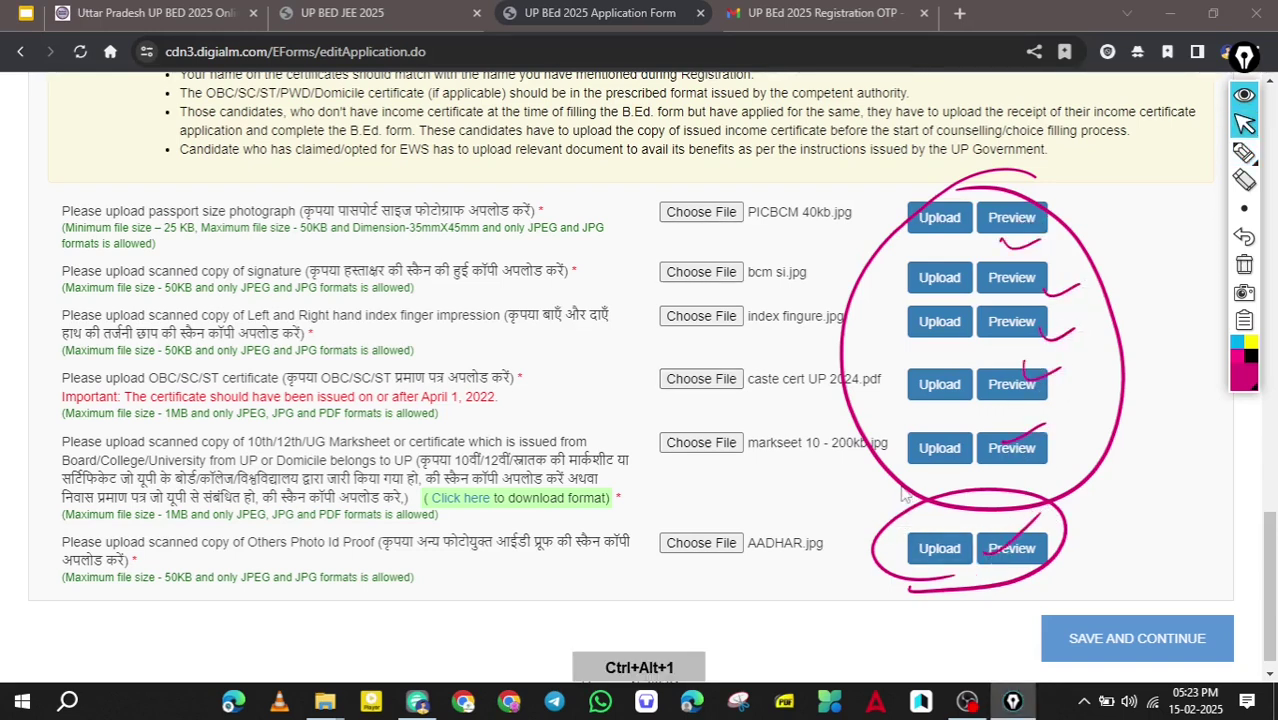
{"action": "key", "text": "ctrl+alt+4"}
{"action": "scroll", "coordinate": [902, 491], "scroll_direction": "down", "scroll_amount": 1}
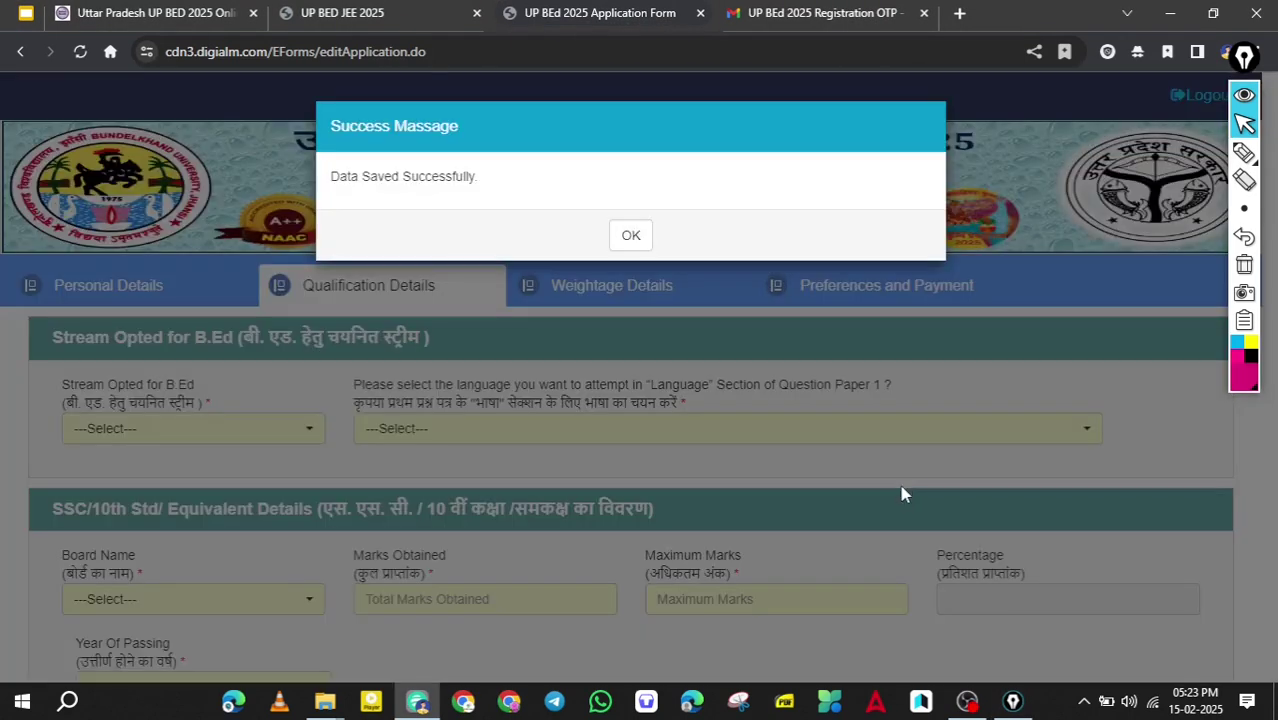
{"action": "key", "text": "Return"}
{"action": "scroll", "coordinate": [903, 495], "scroll_direction": "down", "scroll_amount": 3}
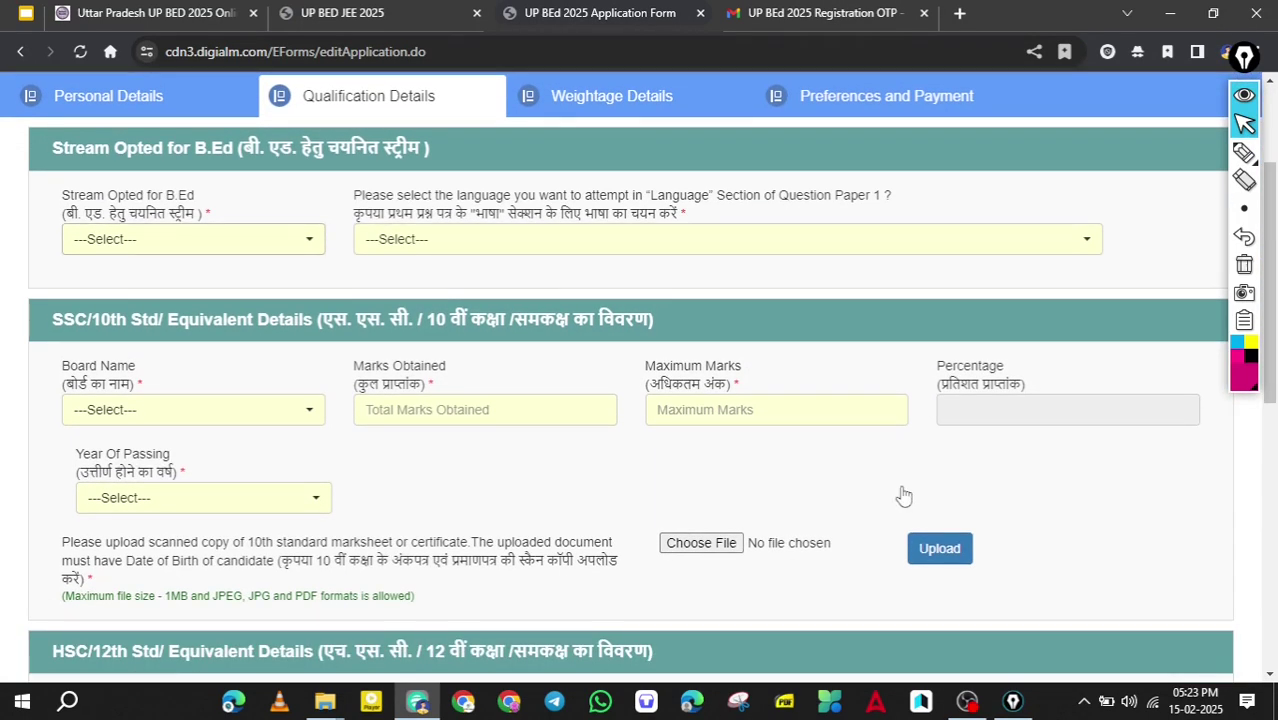
Choose Science as the B.Ed stream and Hindi as the Paper 1 language.
{"action": "left_click", "coordinate": [257, 239]}
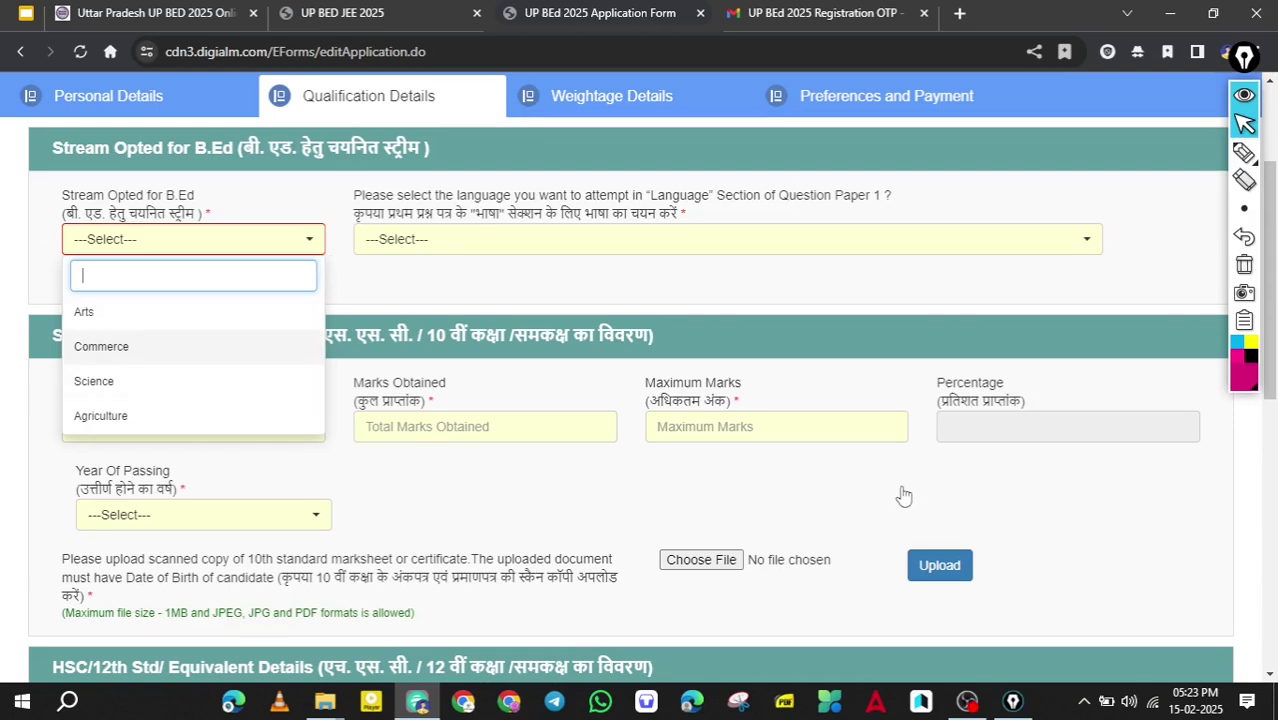
{"action": "left_click", "coordinate": [180, 381]}
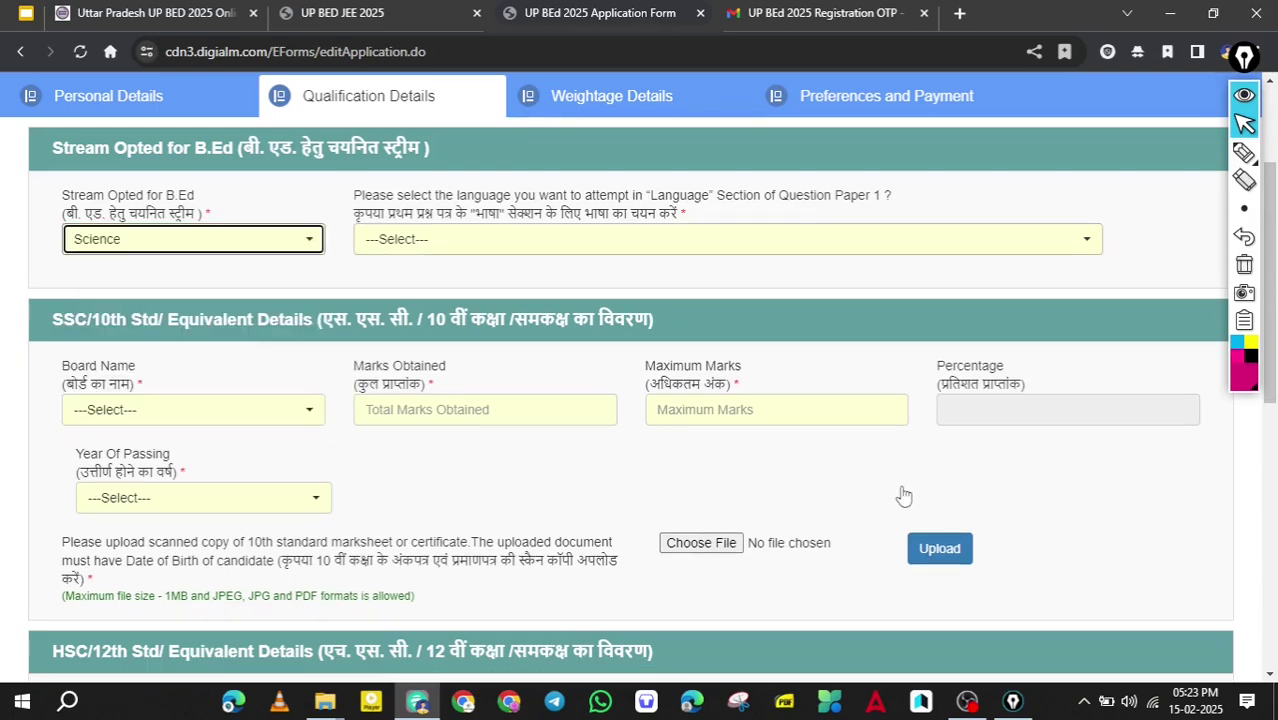
{"action": "left_click", "coordinate": [410, 239]}
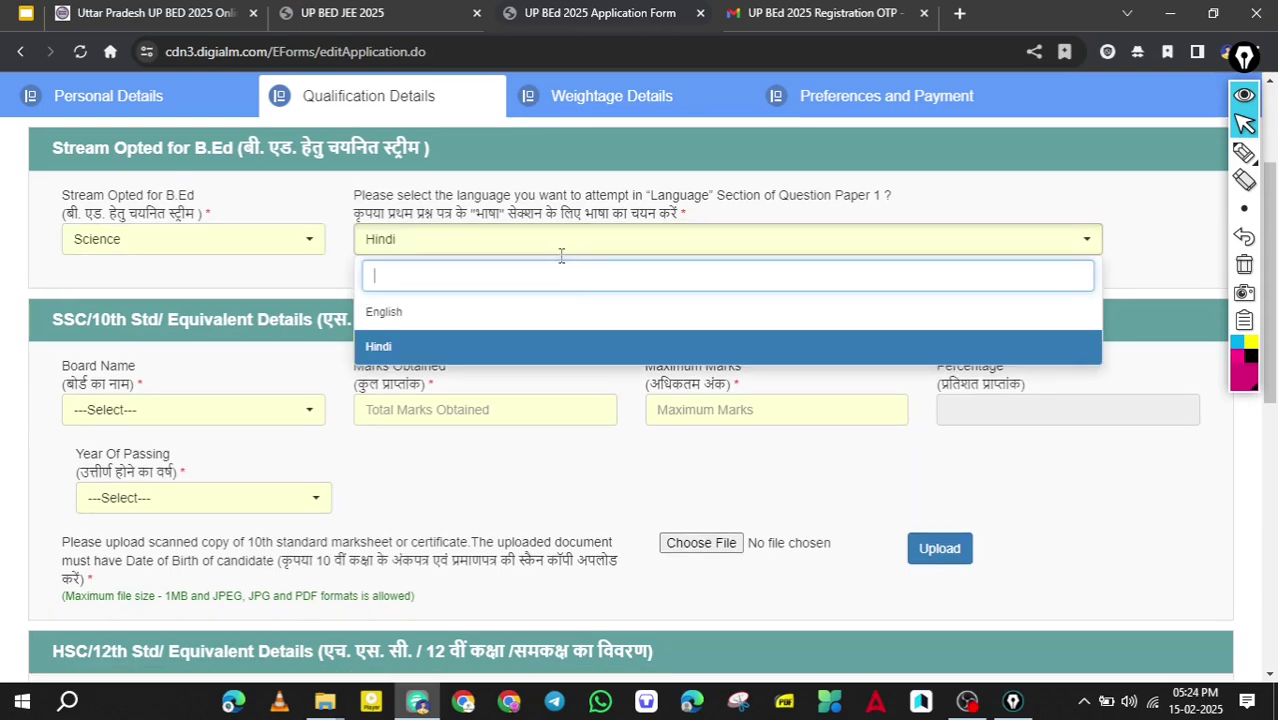
{"action": "left_click", "coordinate": [562, 262]}
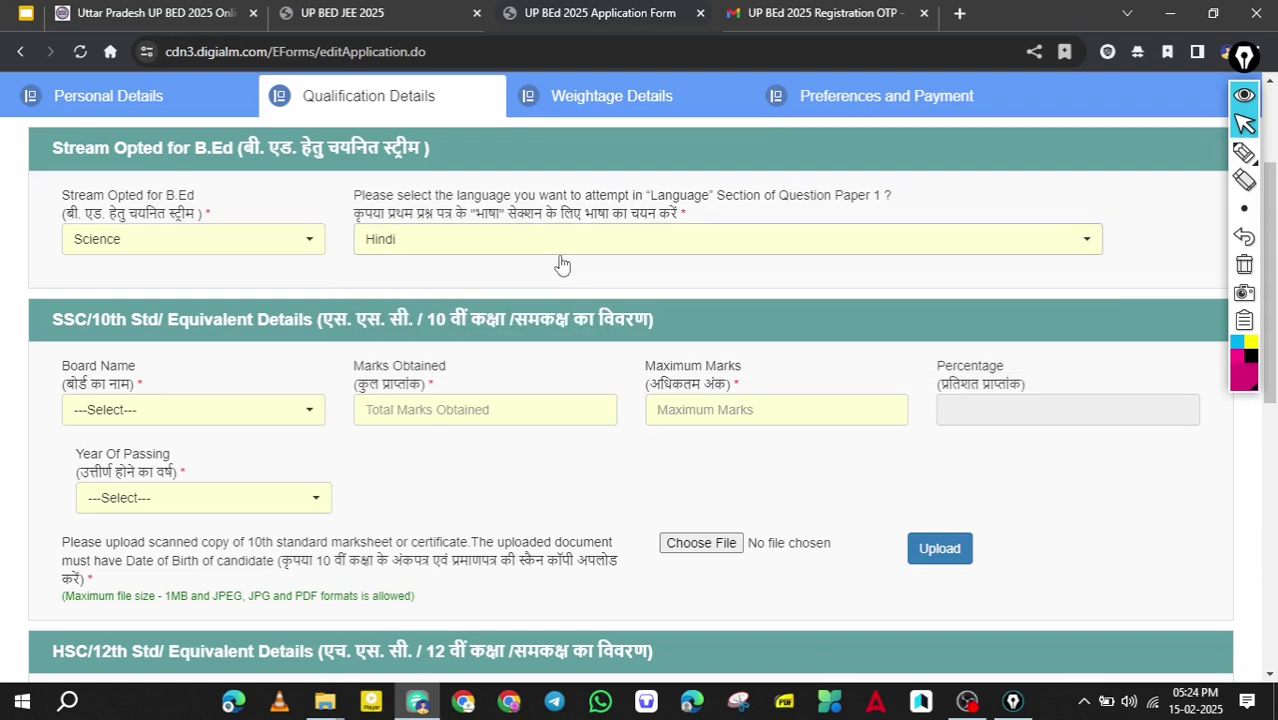
Enter the 10th details as UP Board with 560 of 600 marks.
{"action": "scroll", "coordinate": [562, 262], "scroll_direction": "down", "scroll_amount": 1}
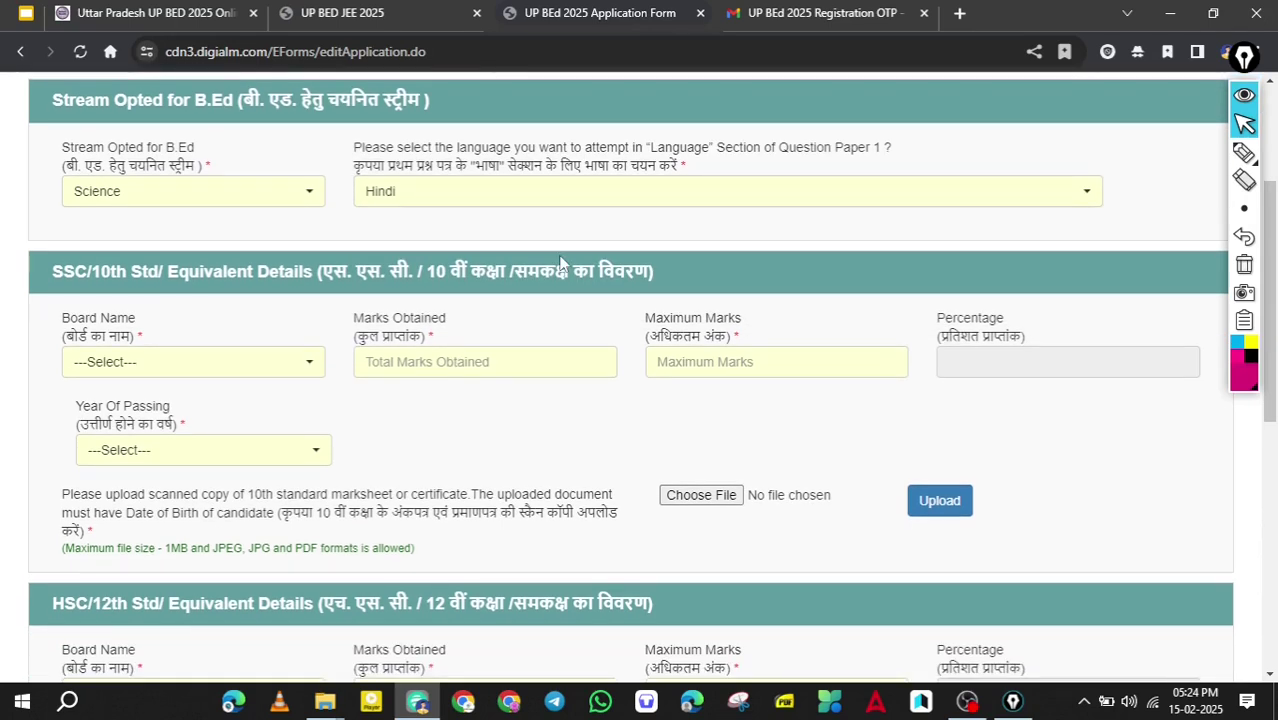
{"action": "scroll", "coordinate": [562, 262], "scroll_direction": "down", "scroll_amount": 2}
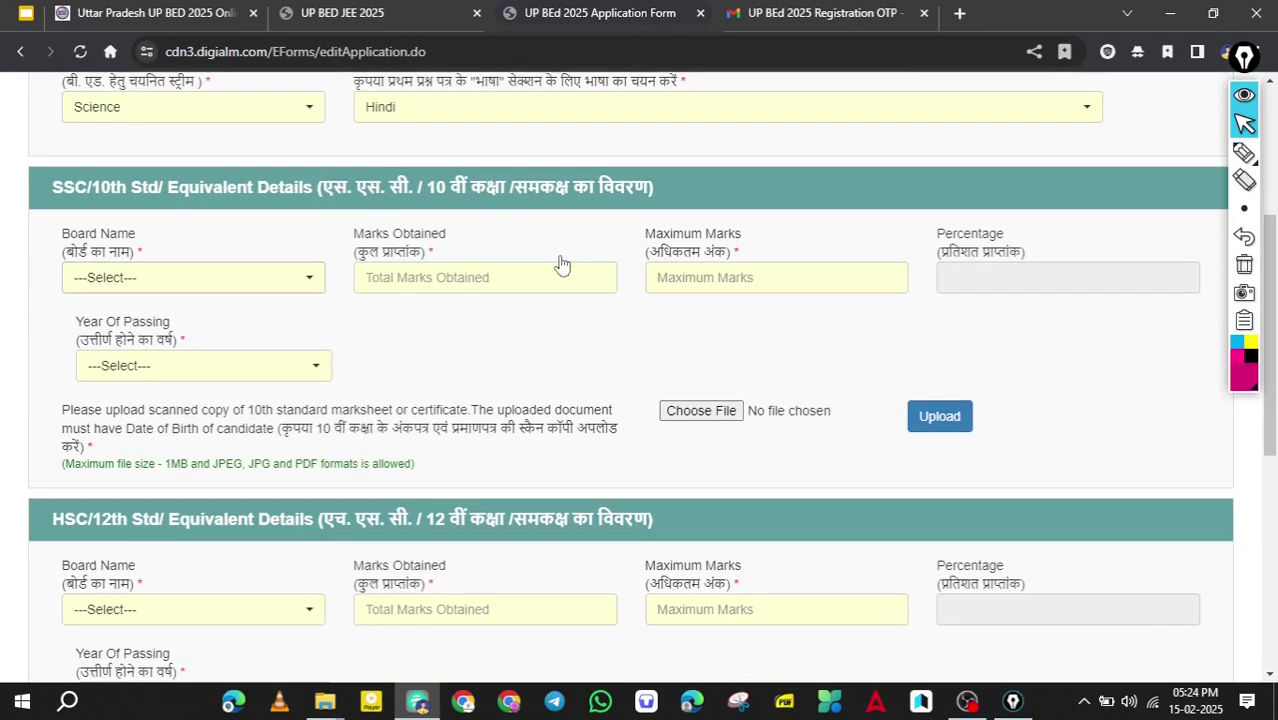
{"action": "scroll", "coordinate": [295, 296], "scroll_direction": "down", "scroll_amount": 2}
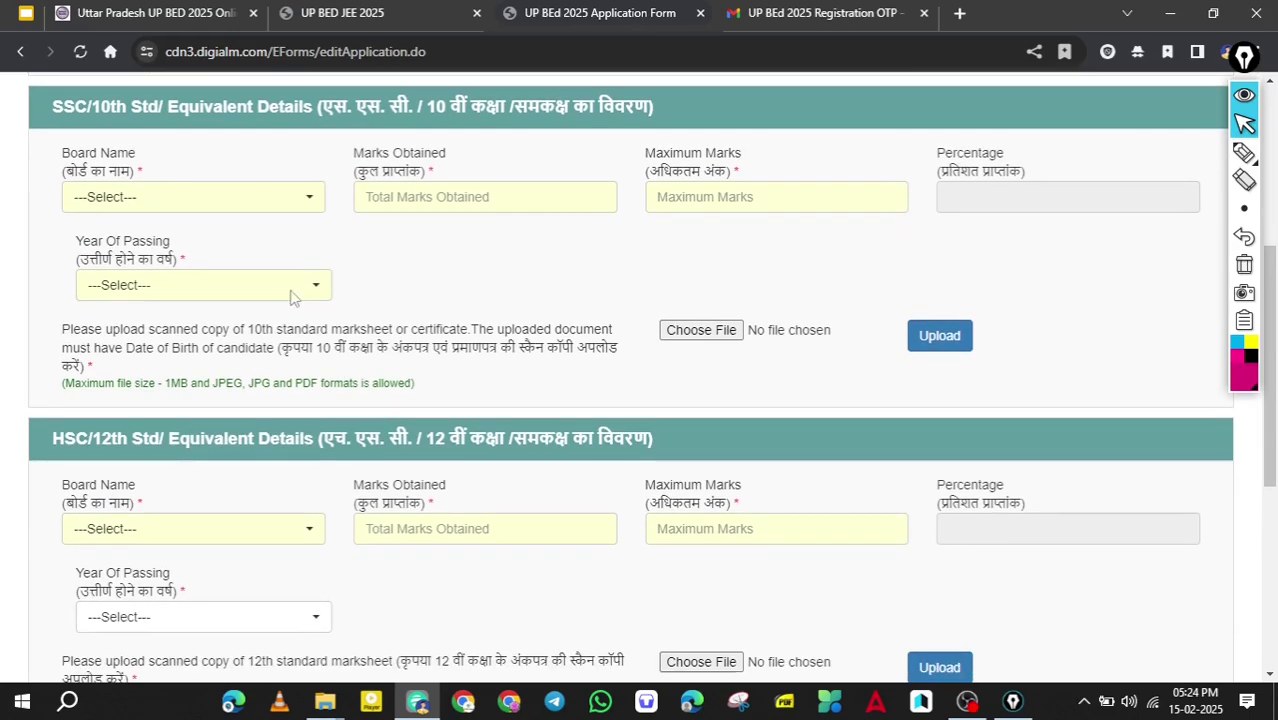
{"action": "left_click", "coordinate": [292, 297]}
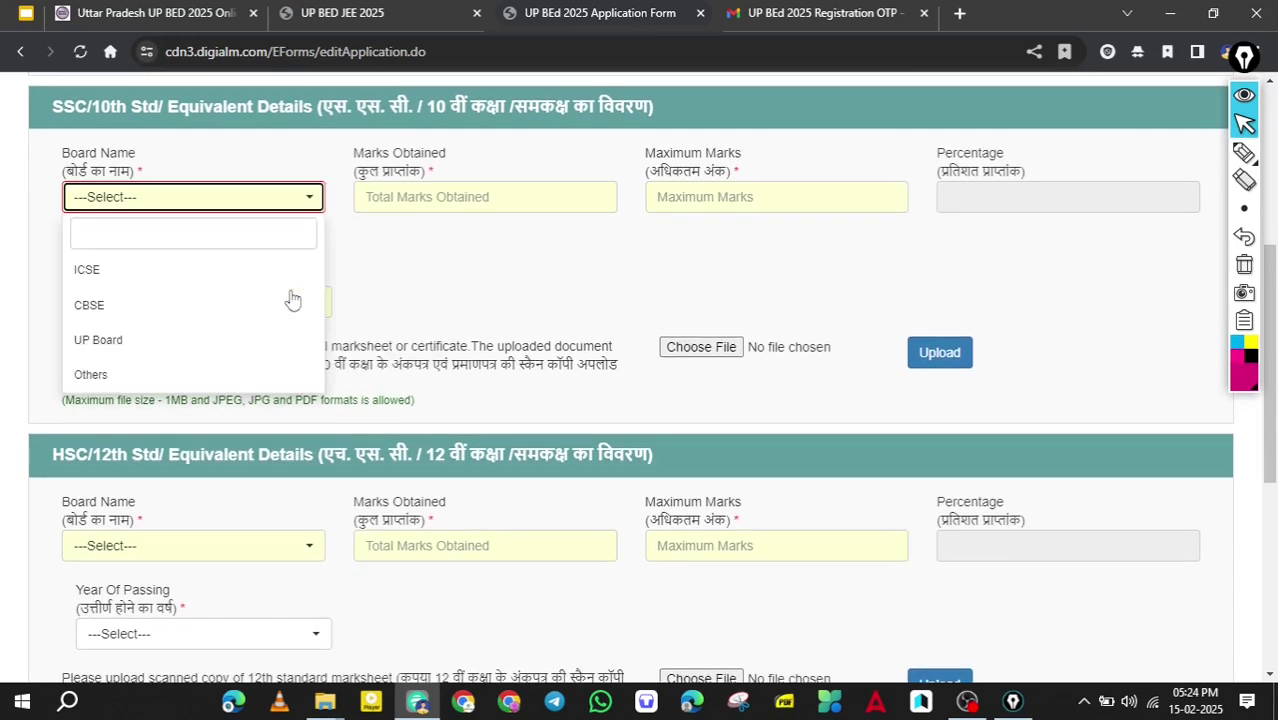
{"action": "key", "text": "Return"}
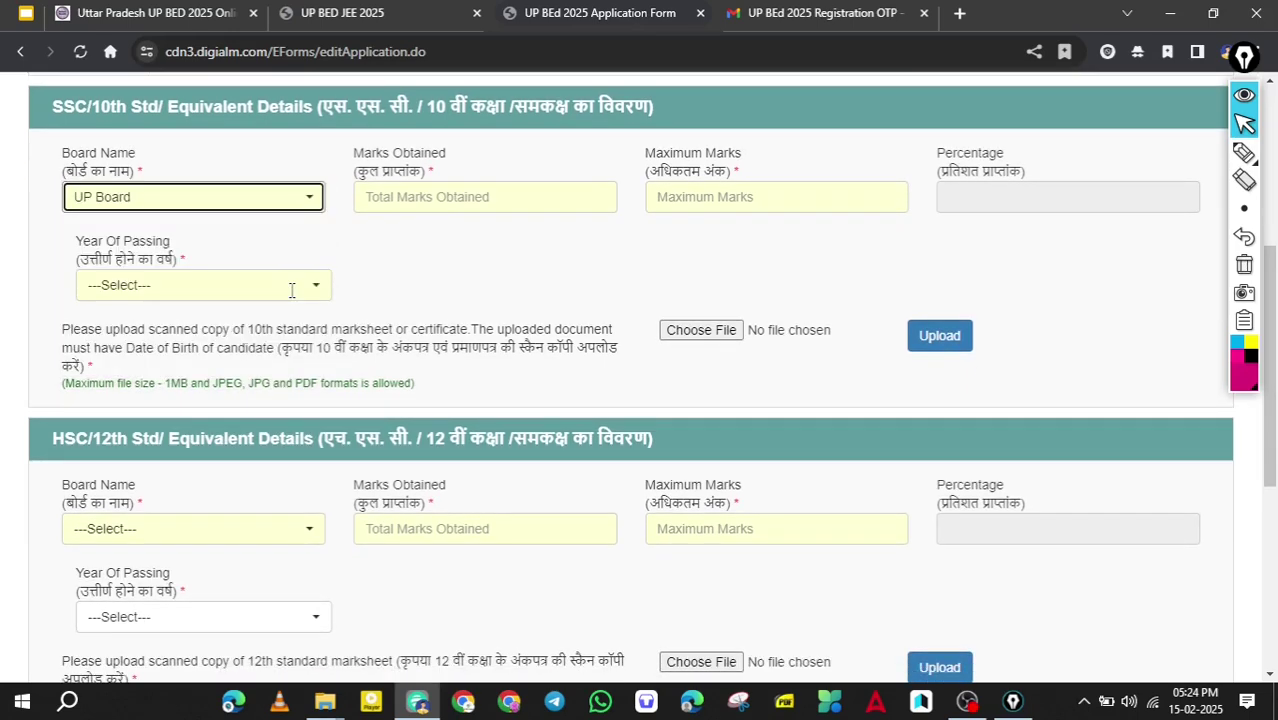
{"action": "key", "text": "Tab"}
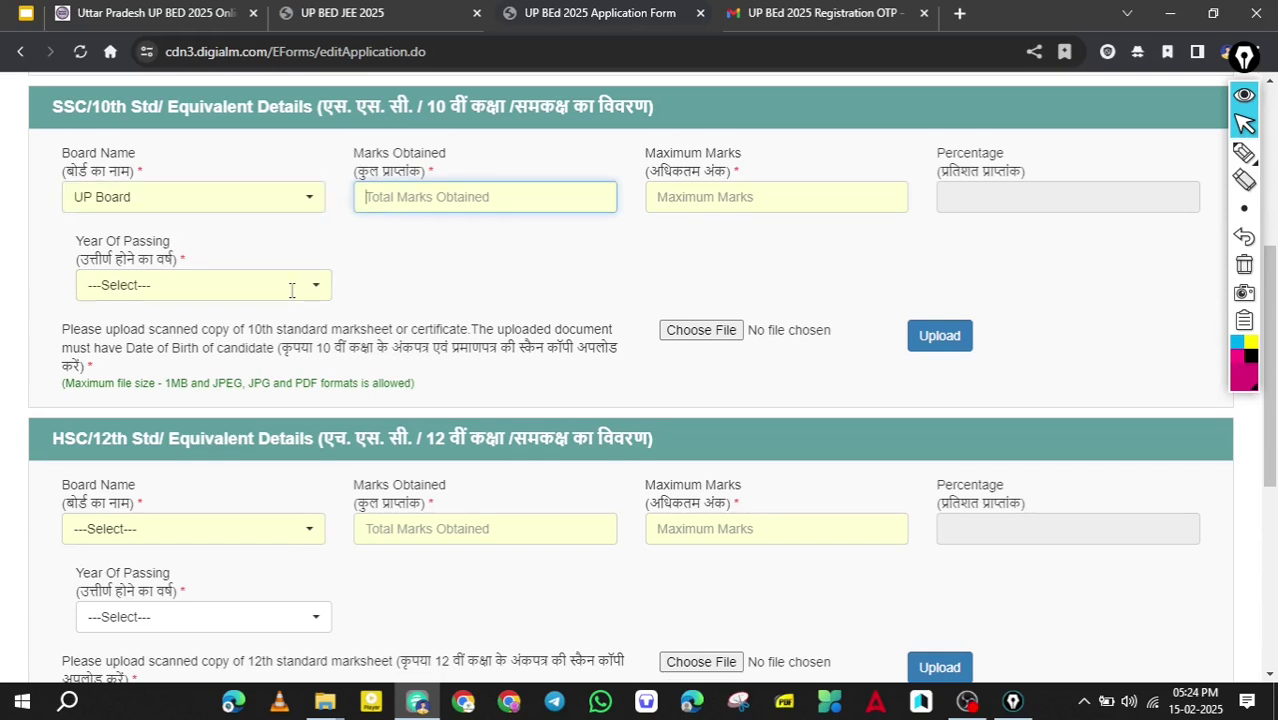
{"action": "type", "text": "560"}
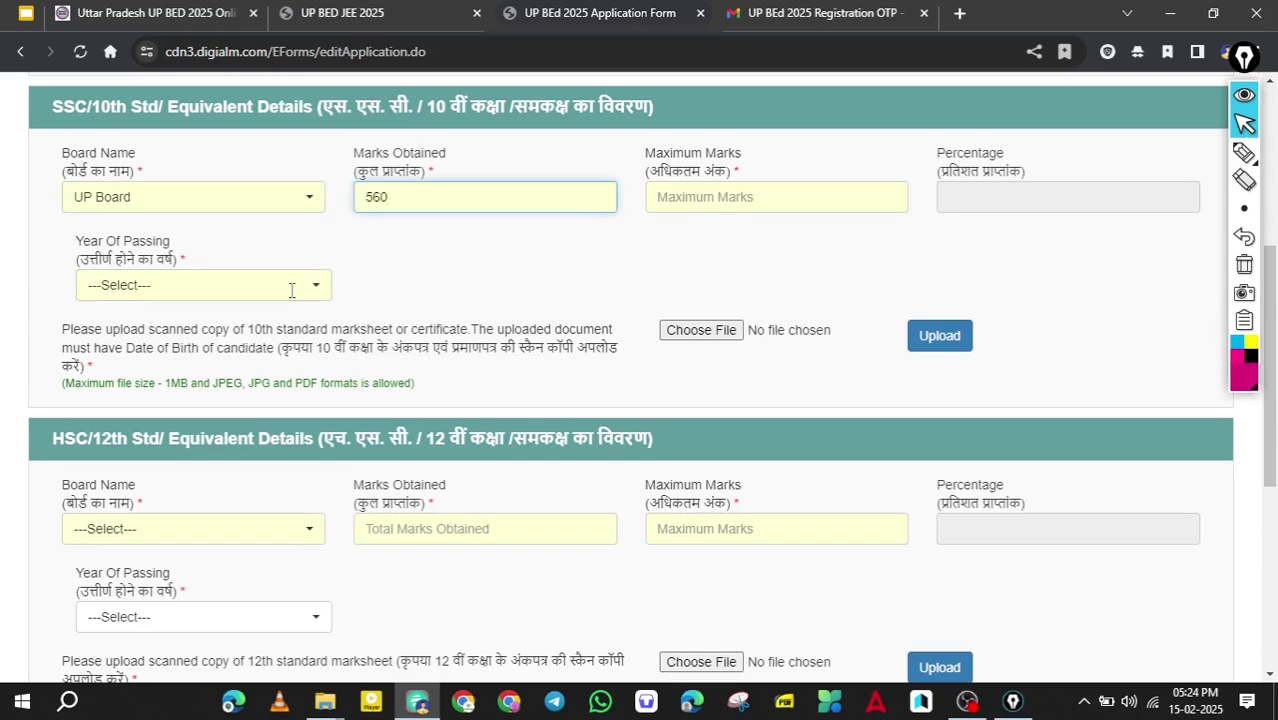
{"action": "key", "text": "Tab"}
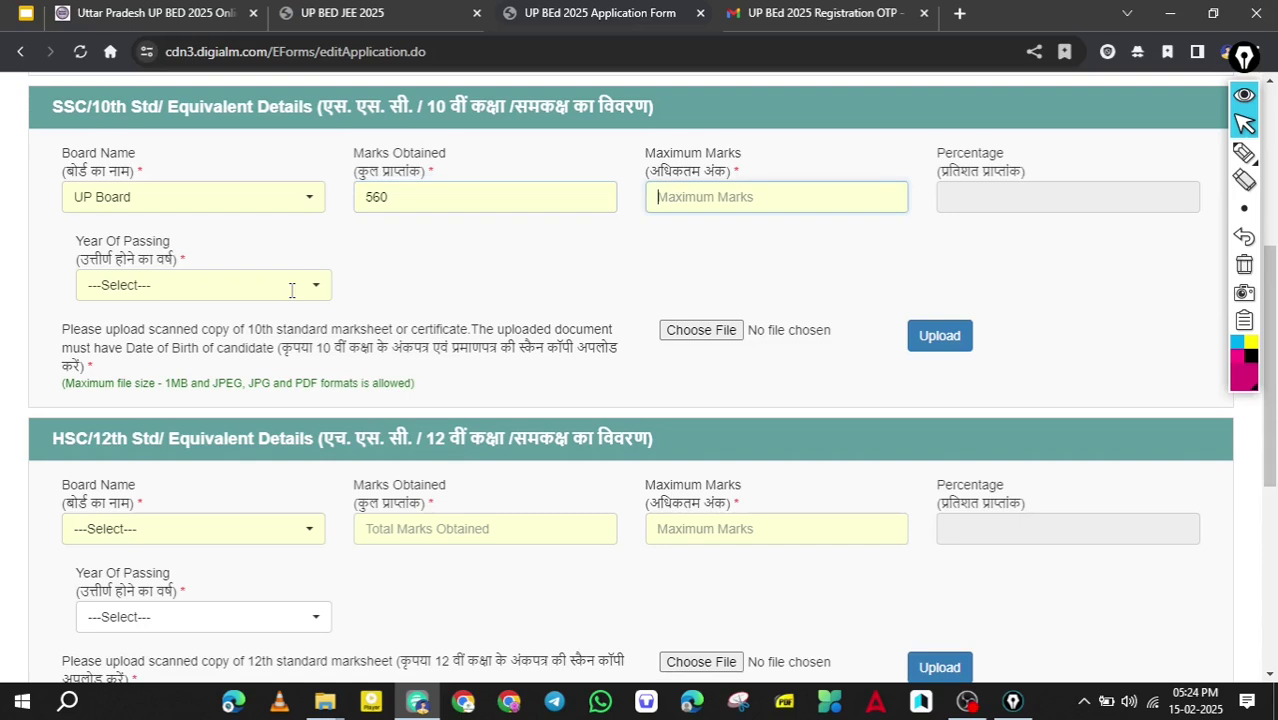
{"action": "type", "text": "600"}
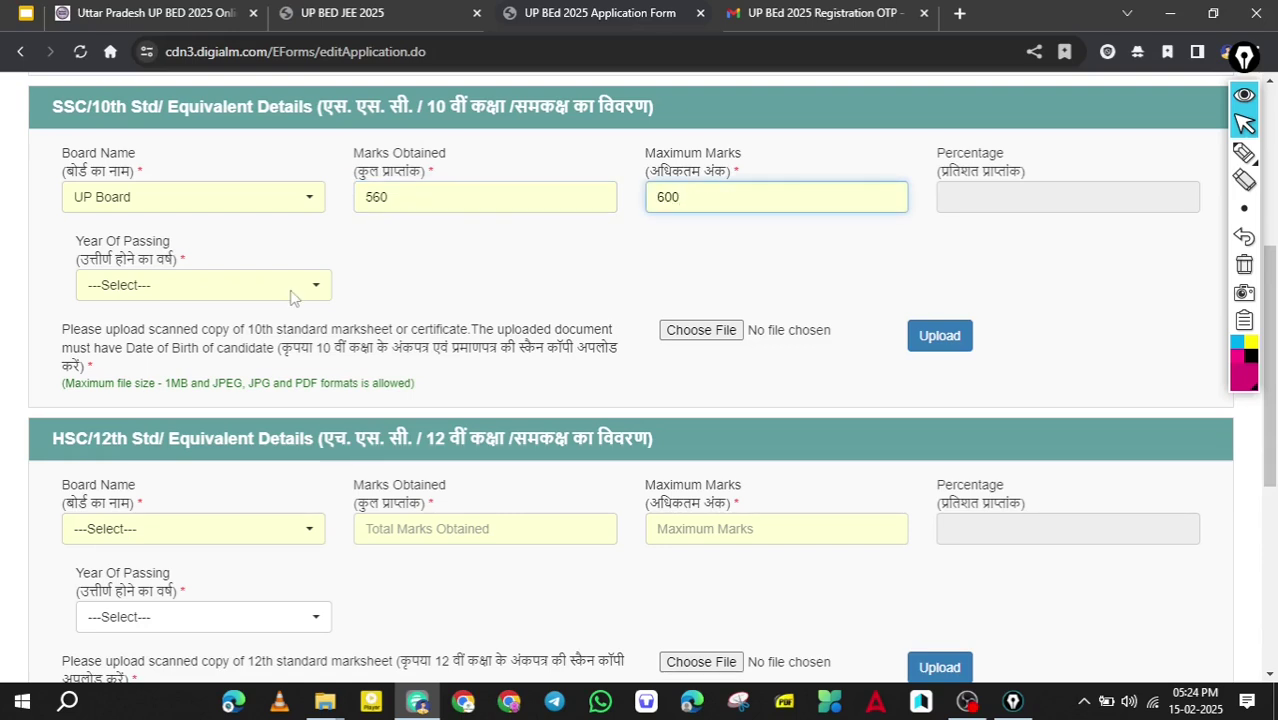
{"action": "left_click", "coordinate": [293, 297]}
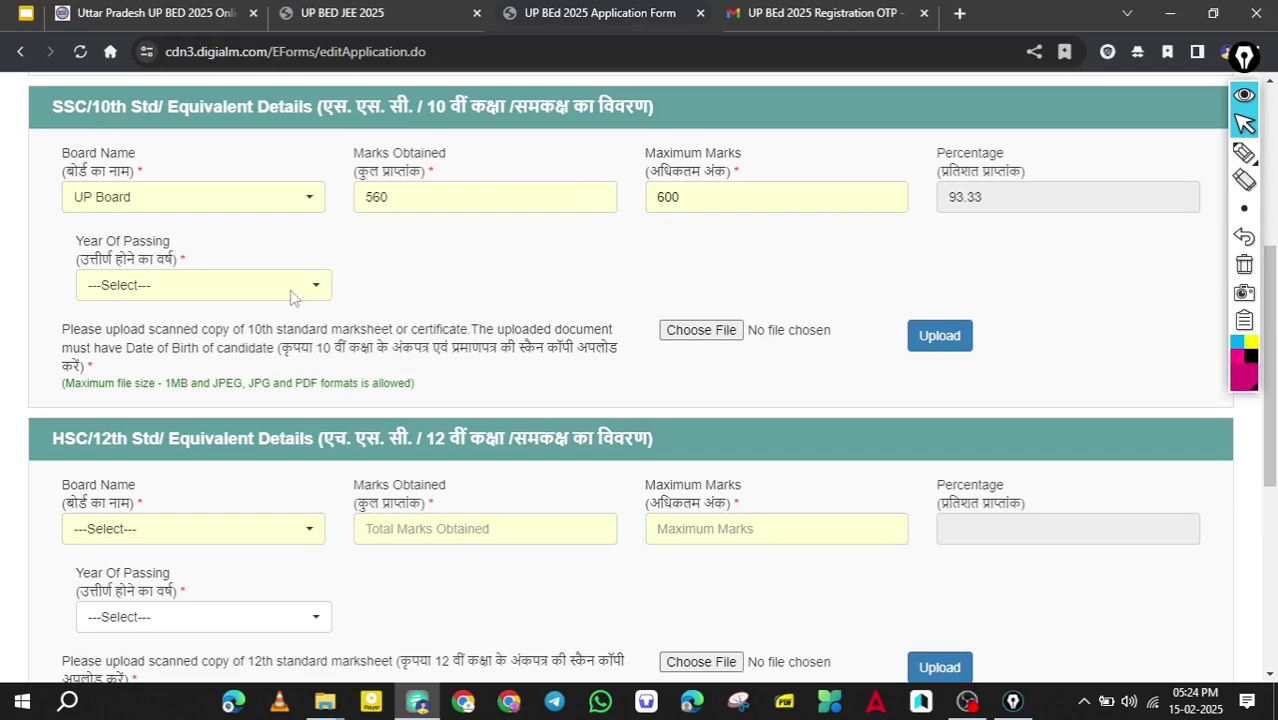
Set the 10th passing year to 2018 and upload the 10th marksheet.
{"action": "left_click", "coordinate": [292, 286]}
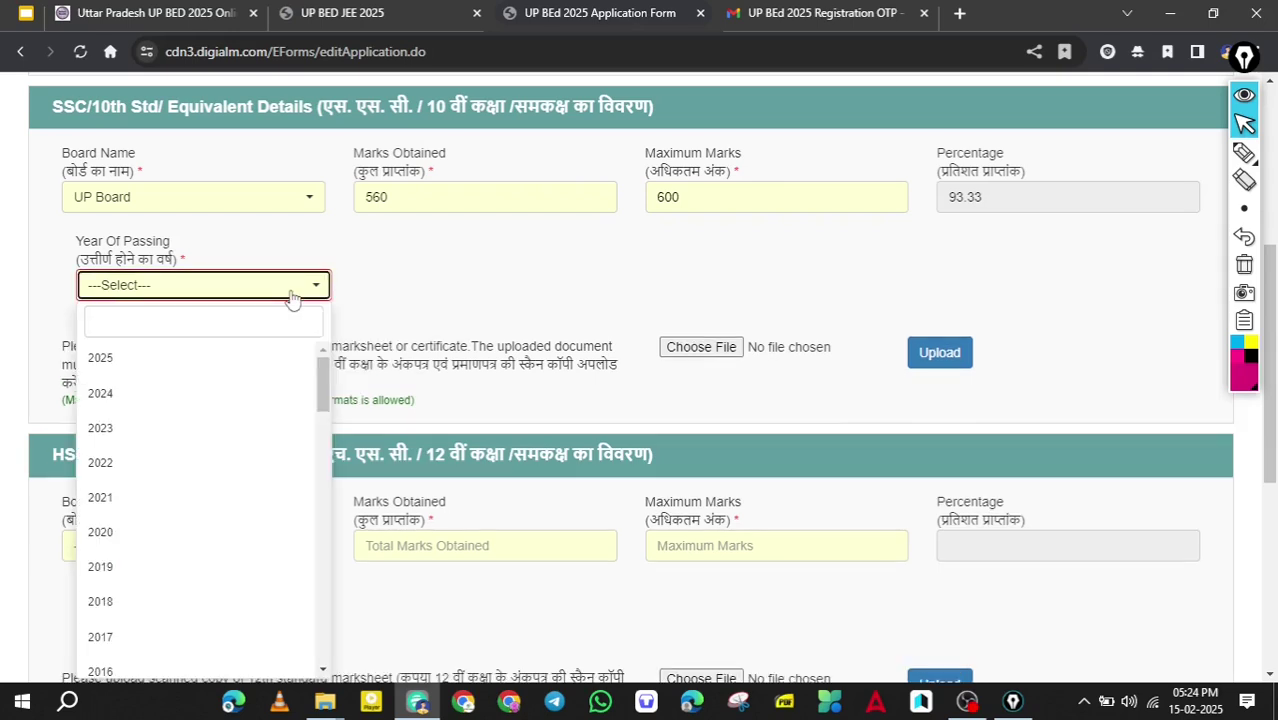
{"action": "key", "text": "Down"}
{"action": "key", "text": "Down"}
{"action": "key", "text": "Down"}
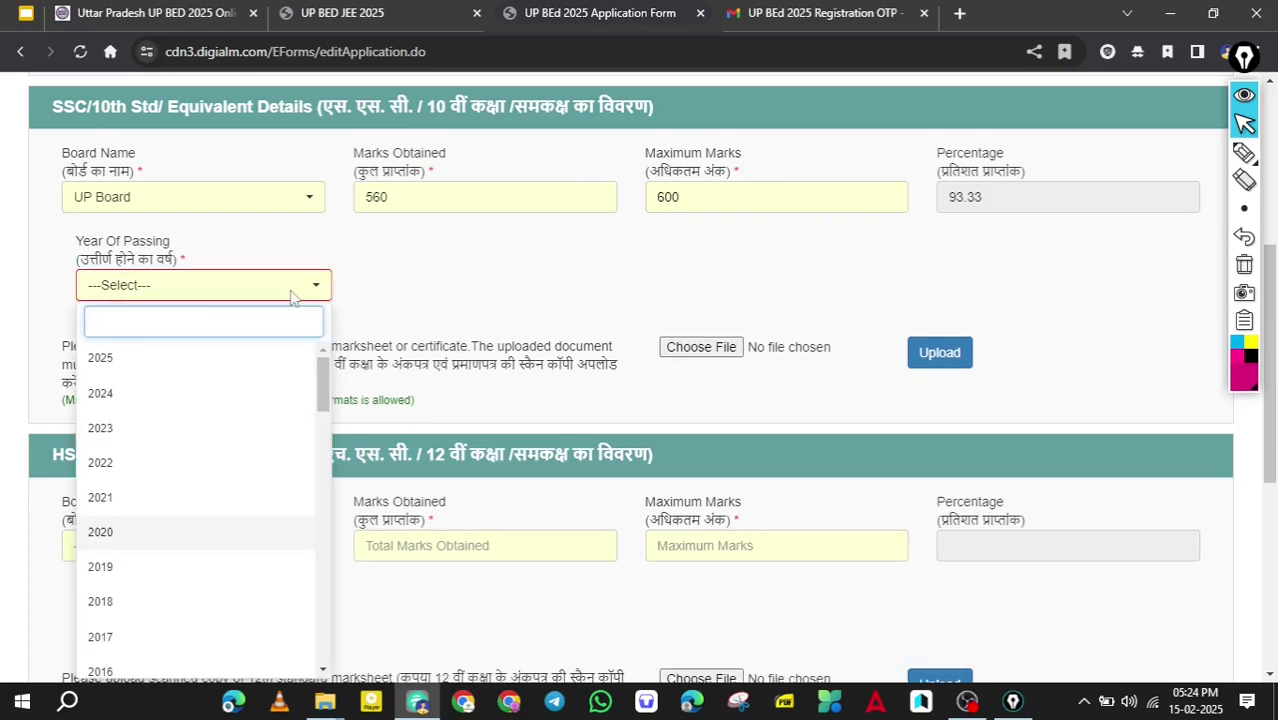
{"action": "key", "text": "Down"}
{"action": "key", "text": "Down"}
{"action": "key", "text": "Return"}
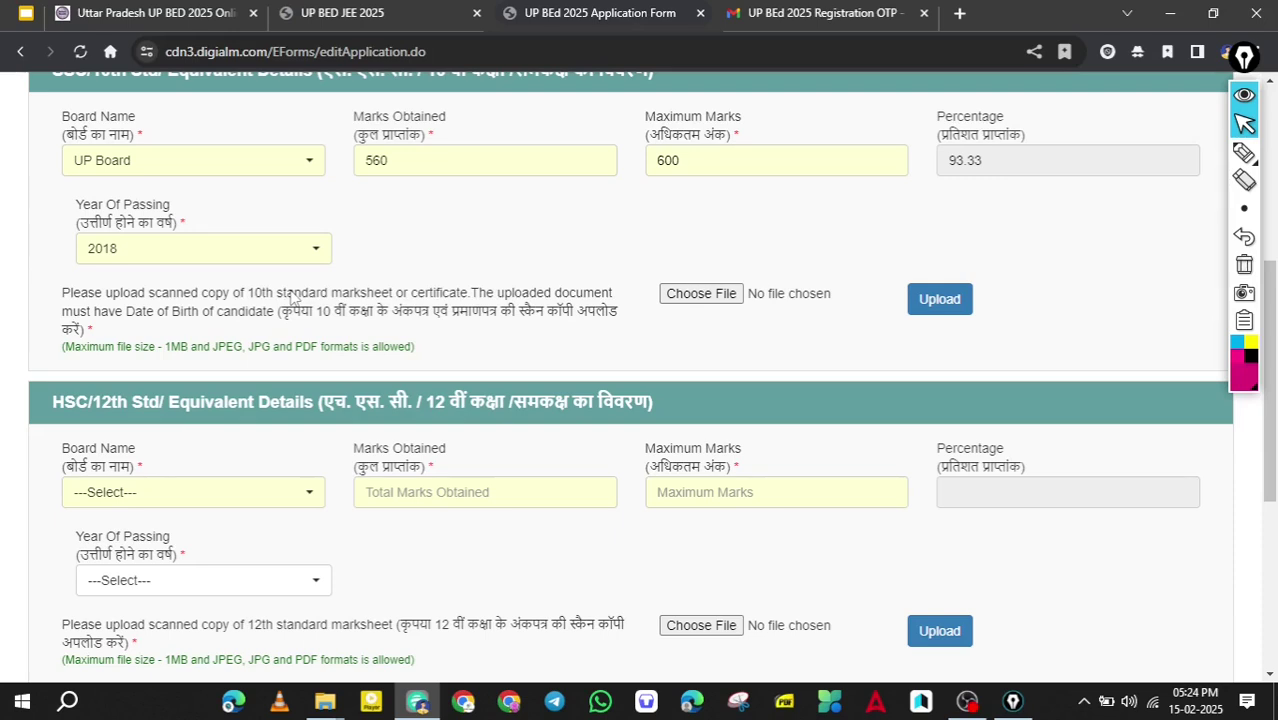
{"action": "left_click", "coordinate": [712, 292]}
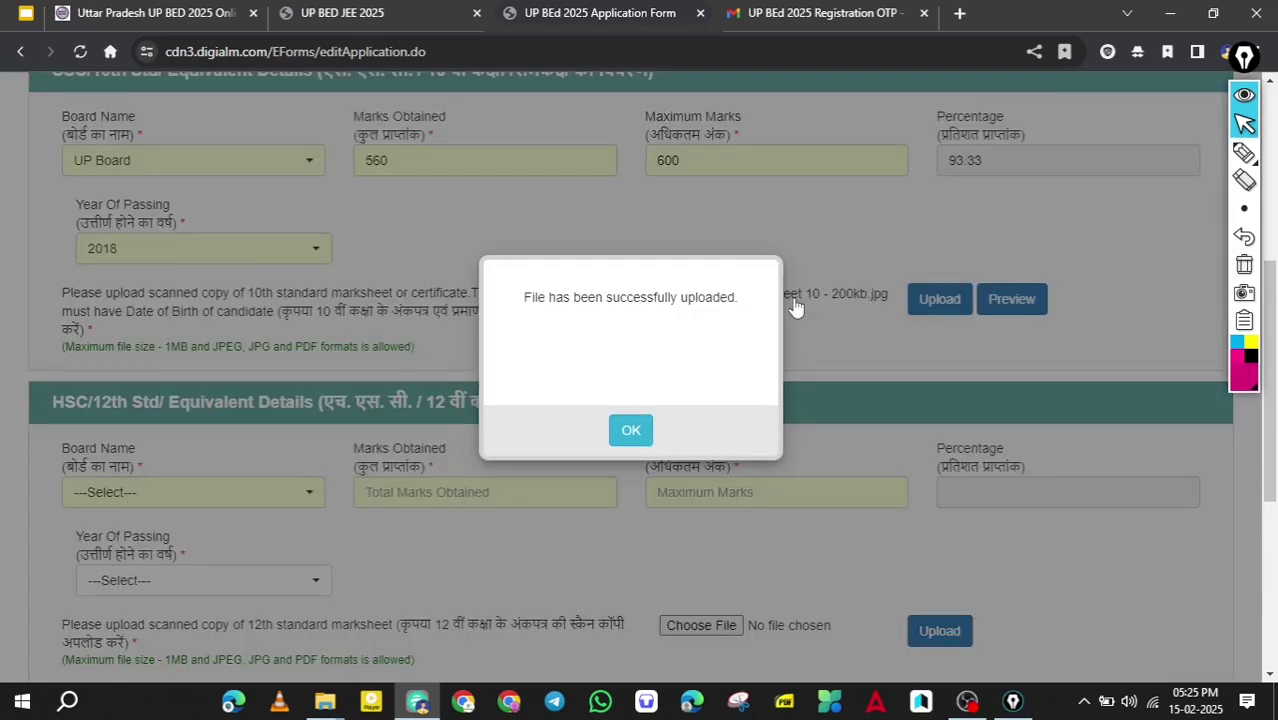
{"action": "key", "text": "Return"}
Fill the 12th details: UP Board, 450 out of 500 marks, passed in 2020.
{"action": "scroll", "coordinate": [796, 305], "scroll_direction": "down", "scroll_amount": 3}
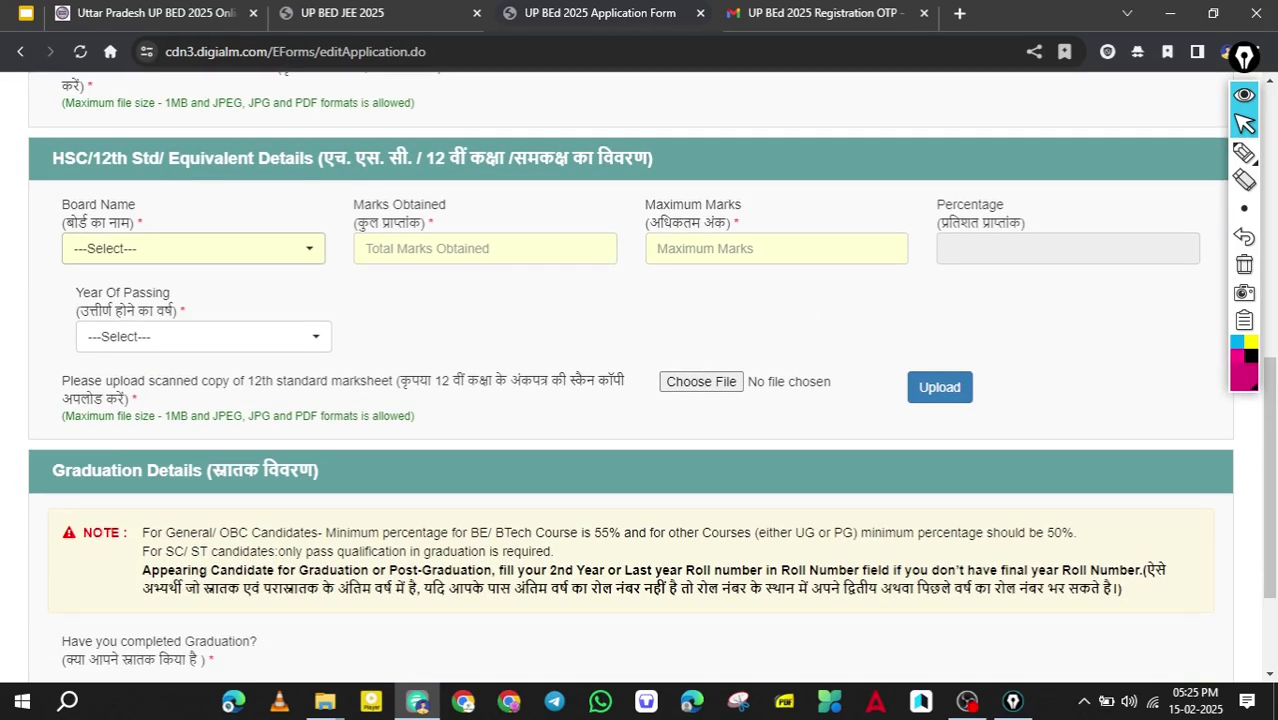
{"action": "key", "text": "Down"}
{"action": "key", "text": "Down"}
{"action": "key", "text": "Down"}
{"action": "key", "text": "Return"}
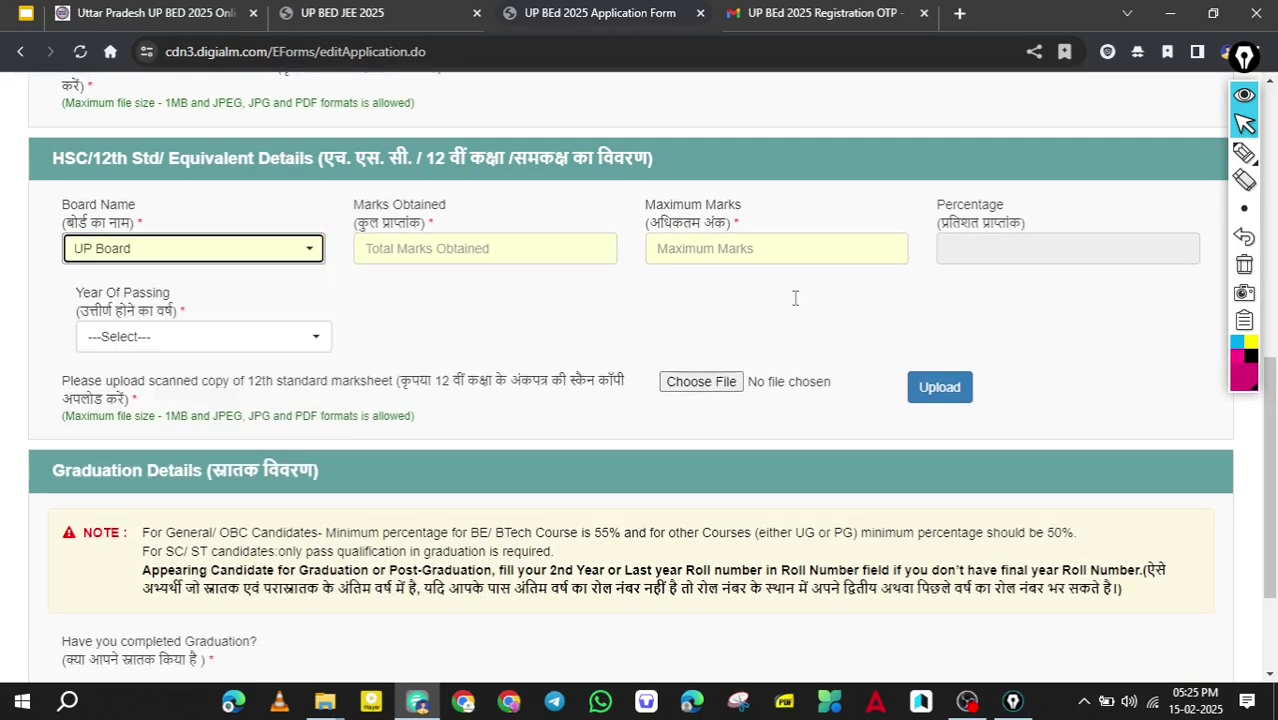
{"action": "key", "text": "Tab"}
{"action": "type", "text": "450"}
{"action": "key", "text": "Tab"}
{"action": "type", "text": "500"}
{"action": "key", "text": "Tab"}
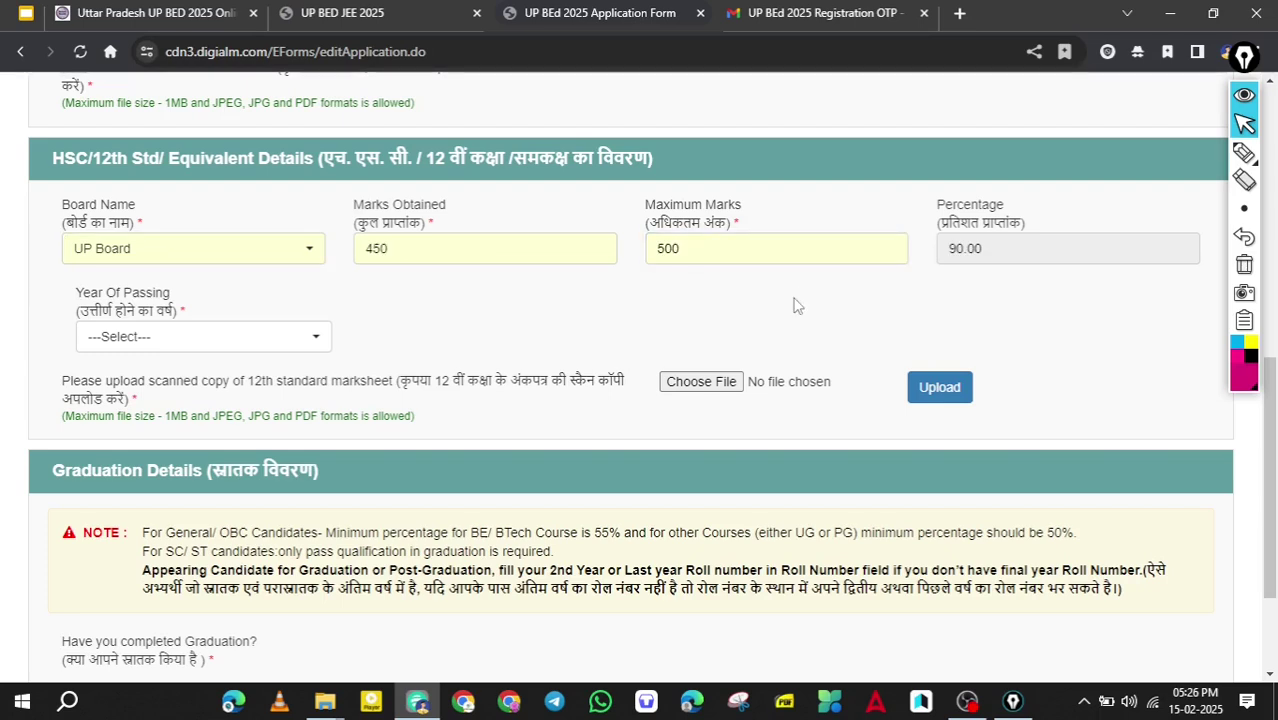
{"action": "key", "text": "Tab"}
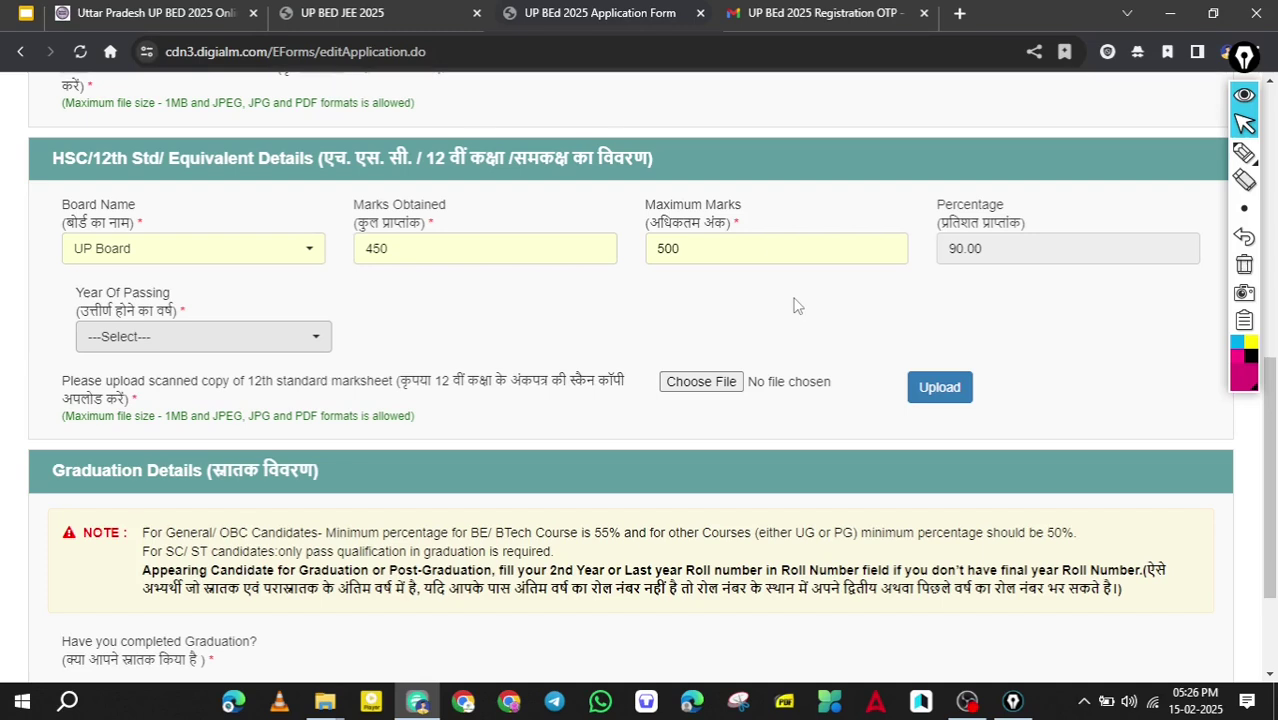
{"action": "key", "text": "Return"}
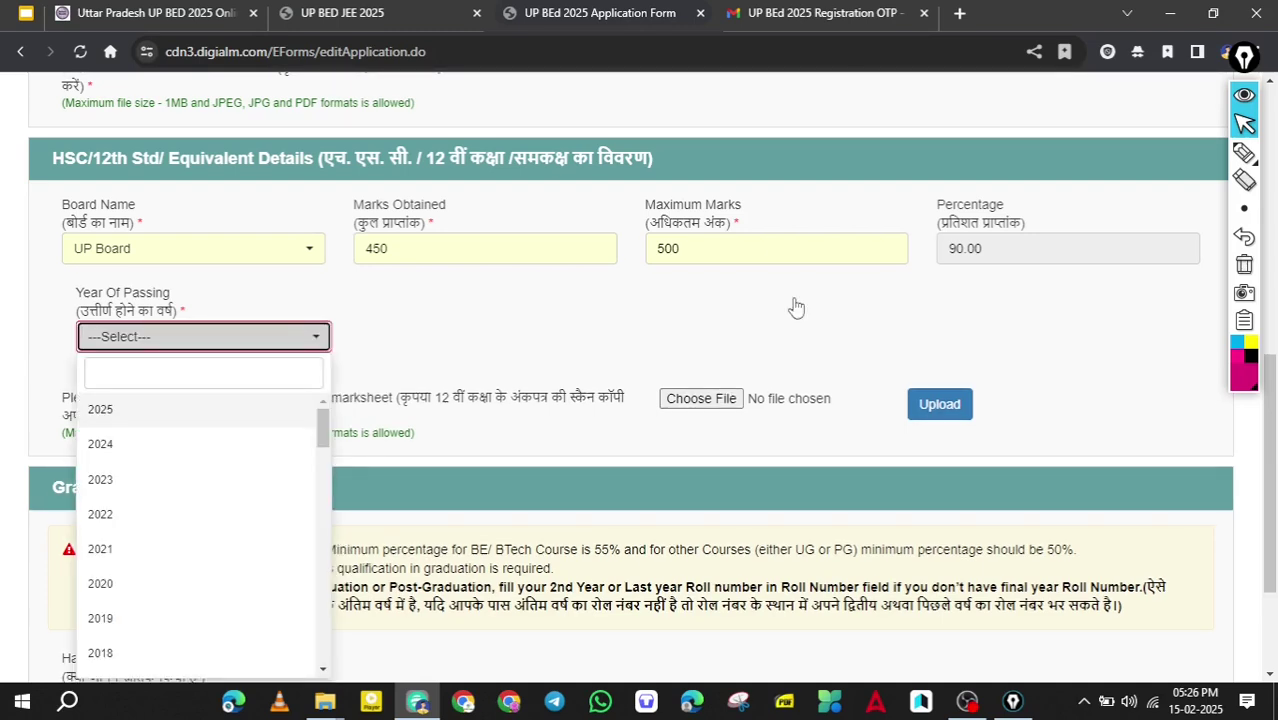
{"action": "key", "text": "Down"}
{"action": "key", "text": "Down"}
{"action": "key", "text": "Down"}
{"action": "key", "text": "Down"}
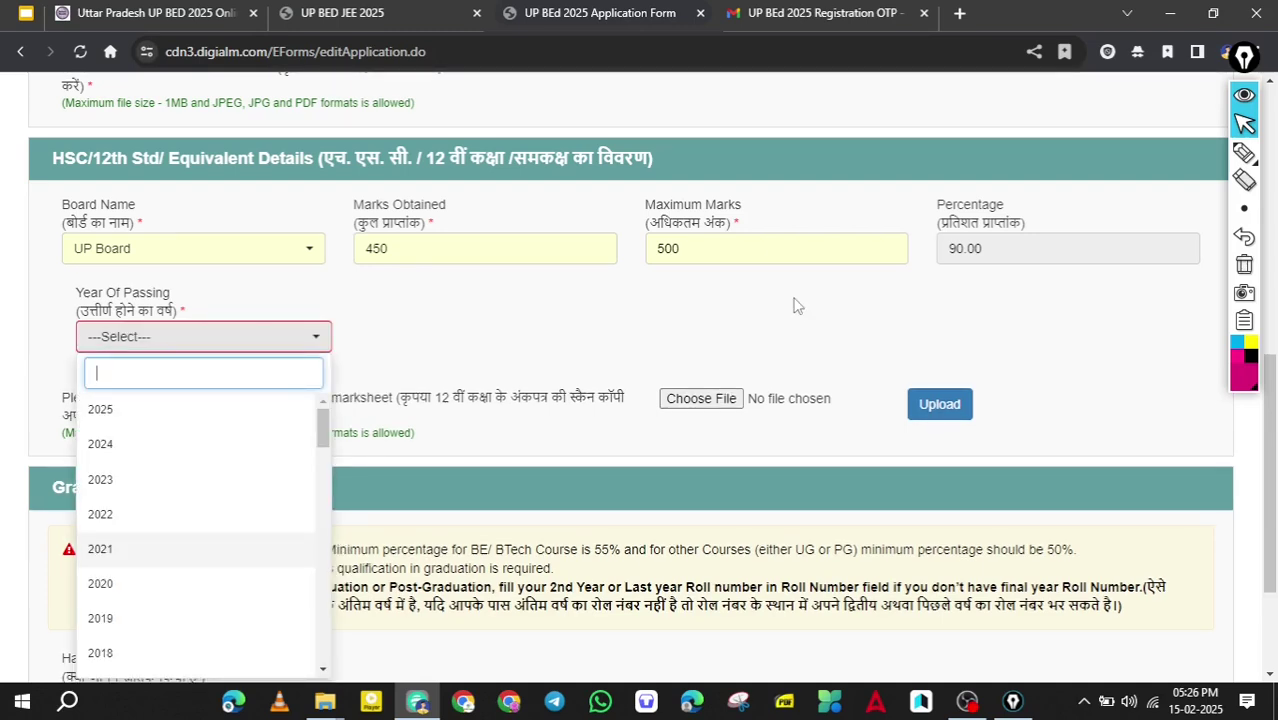
{"action": "key", "text": "Down"}
{"action": "key", "text": "Return"}
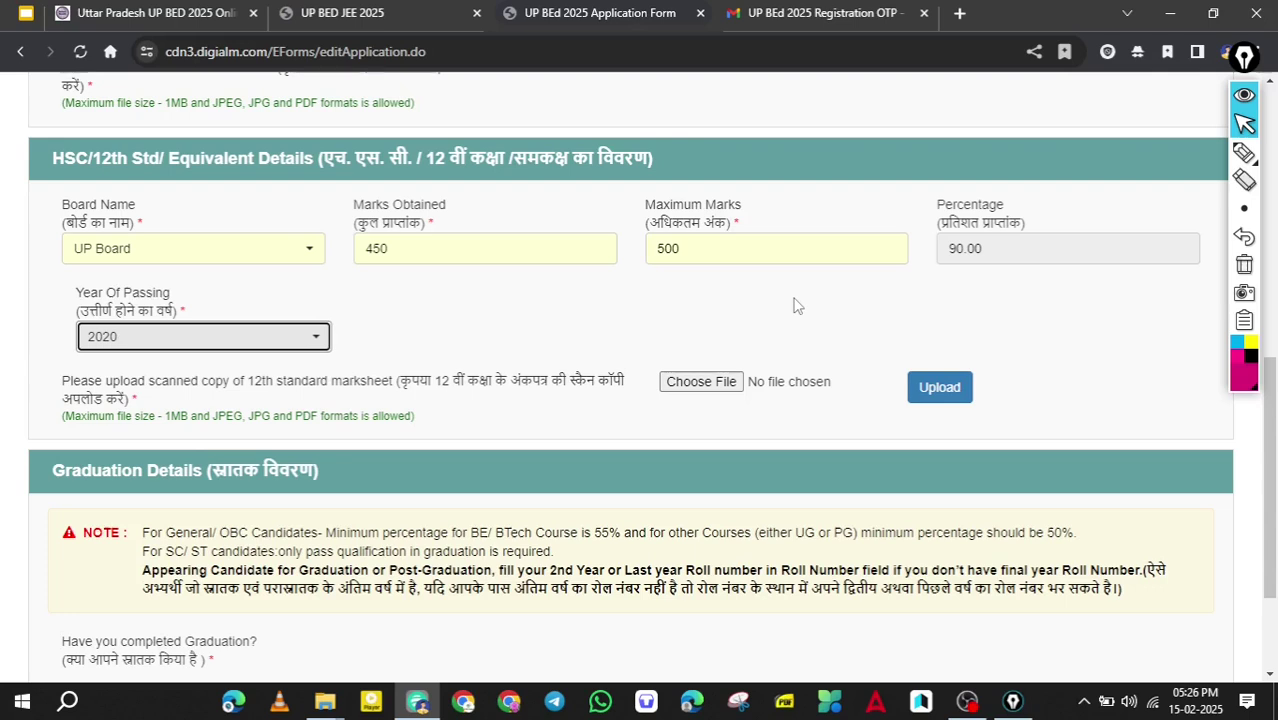
Upload 'marksheet 12 200kb.jpg' as the 12th marksheet.
{"action": "left_click", "coordinate": [638, 367]}
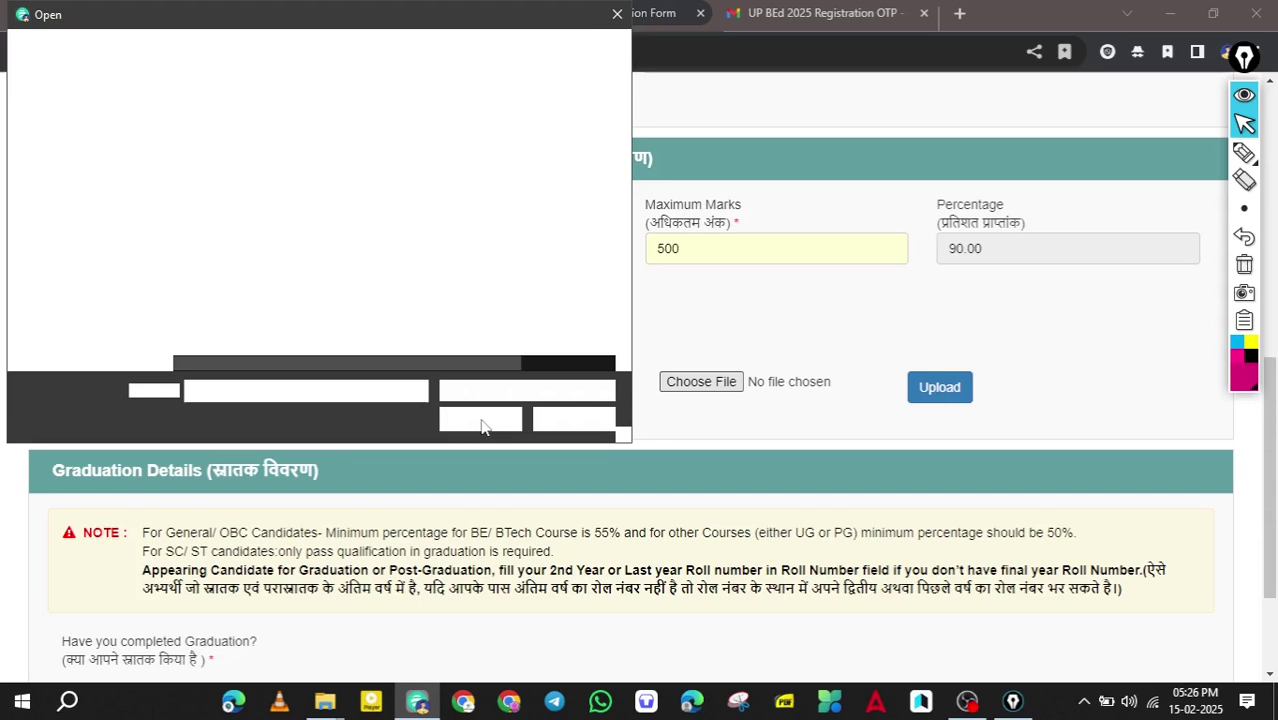
{"action": "left_click", "coordinate": [250, 248]}
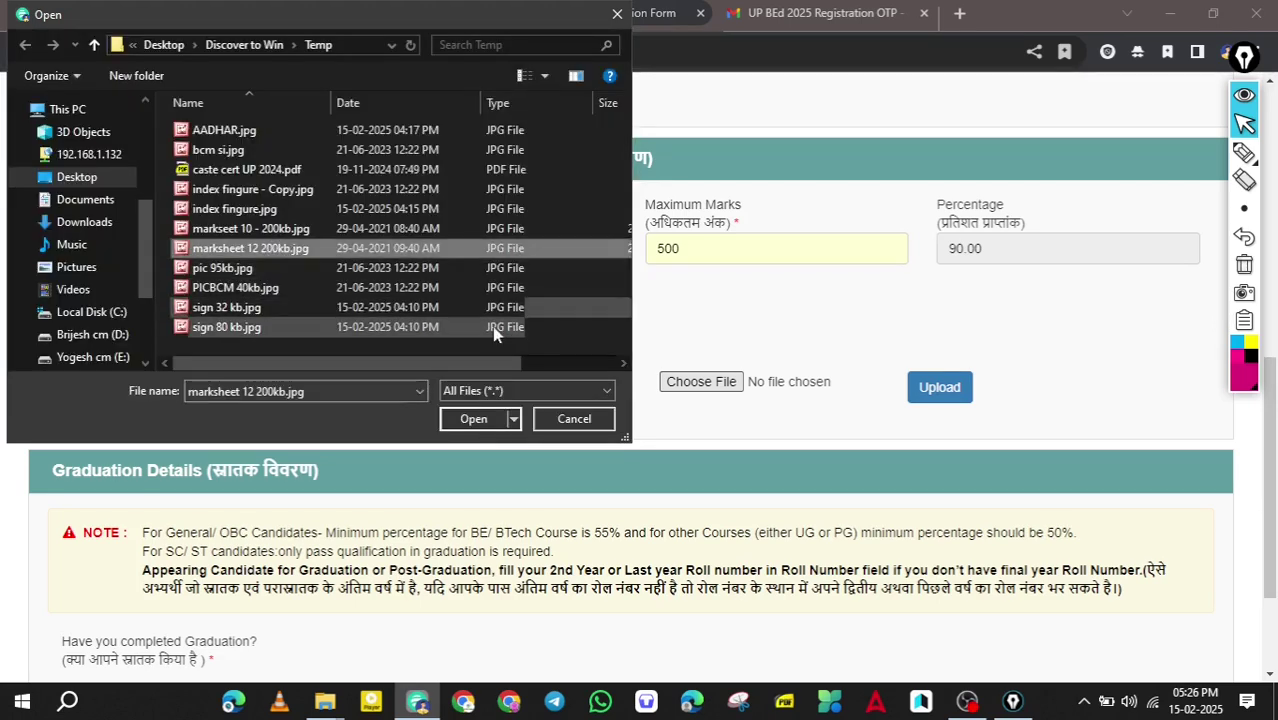
{"action": "left_click", "coordinate": [474, 418]}
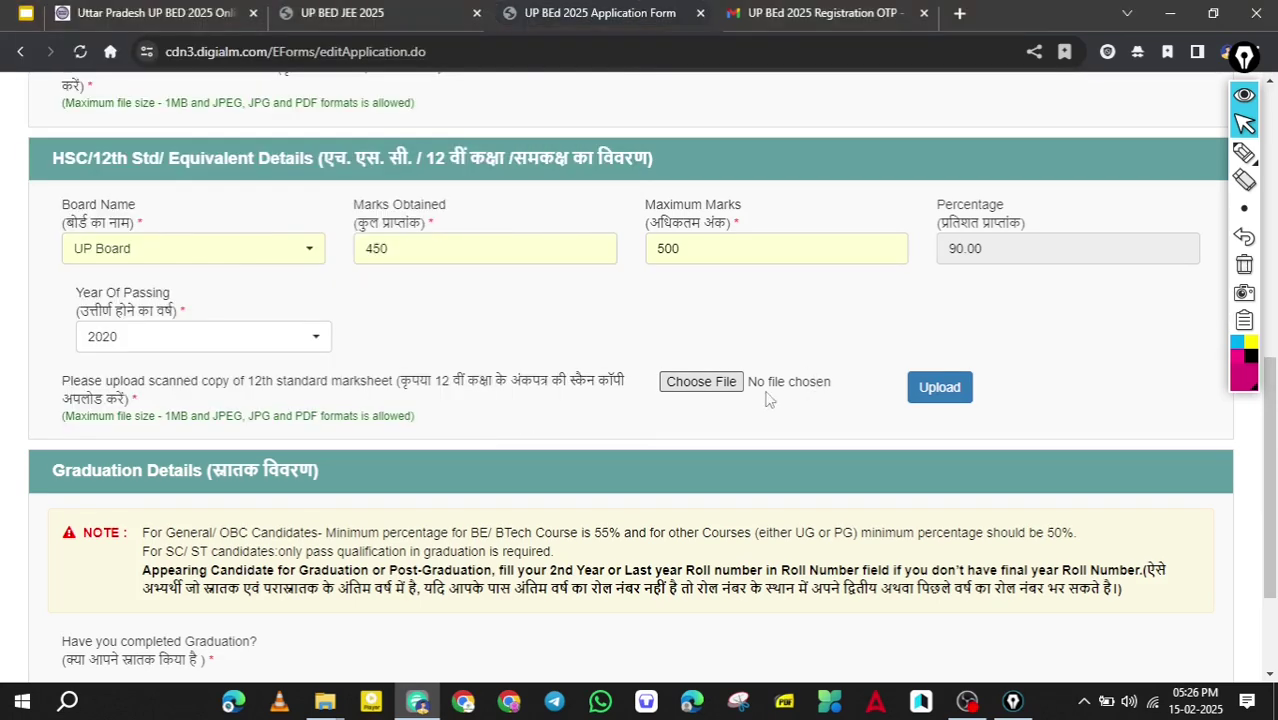
{"action": "left_click", "coordinate": [946, 396]}
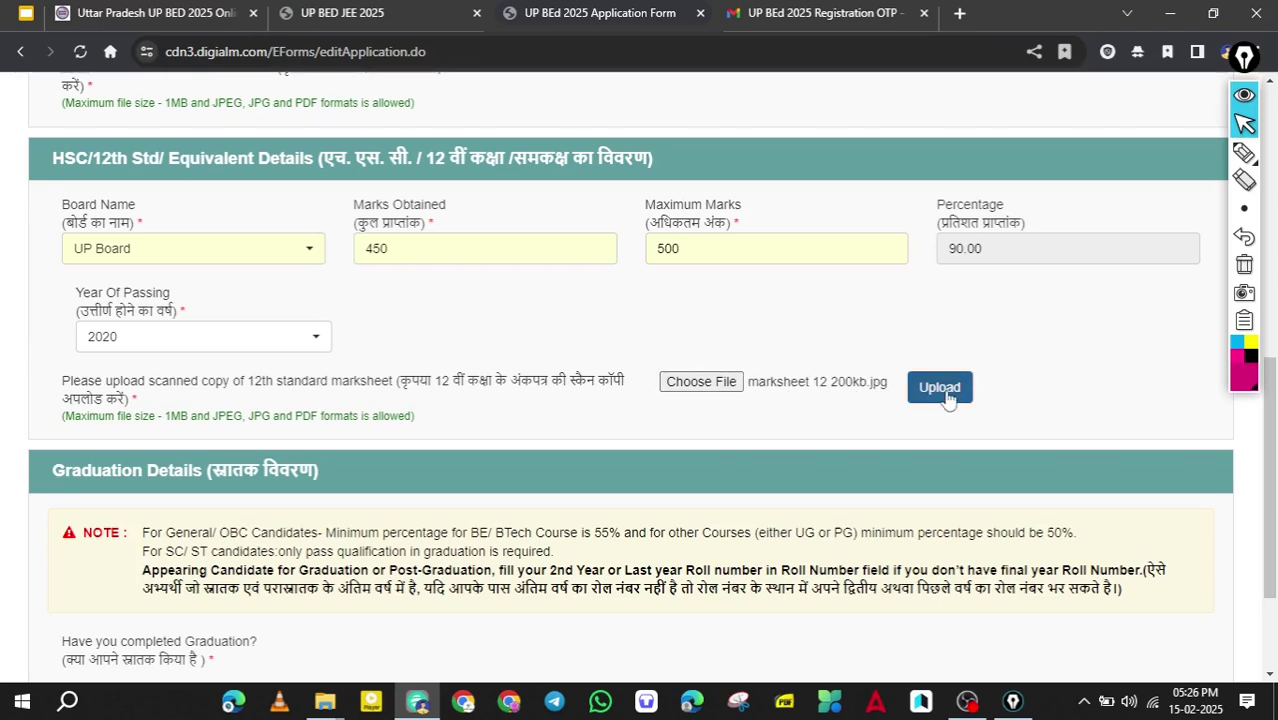
{"action": "scroll", "coordinate": [743, 381], "scroll_direction": "down", "scroll_amount": 2}
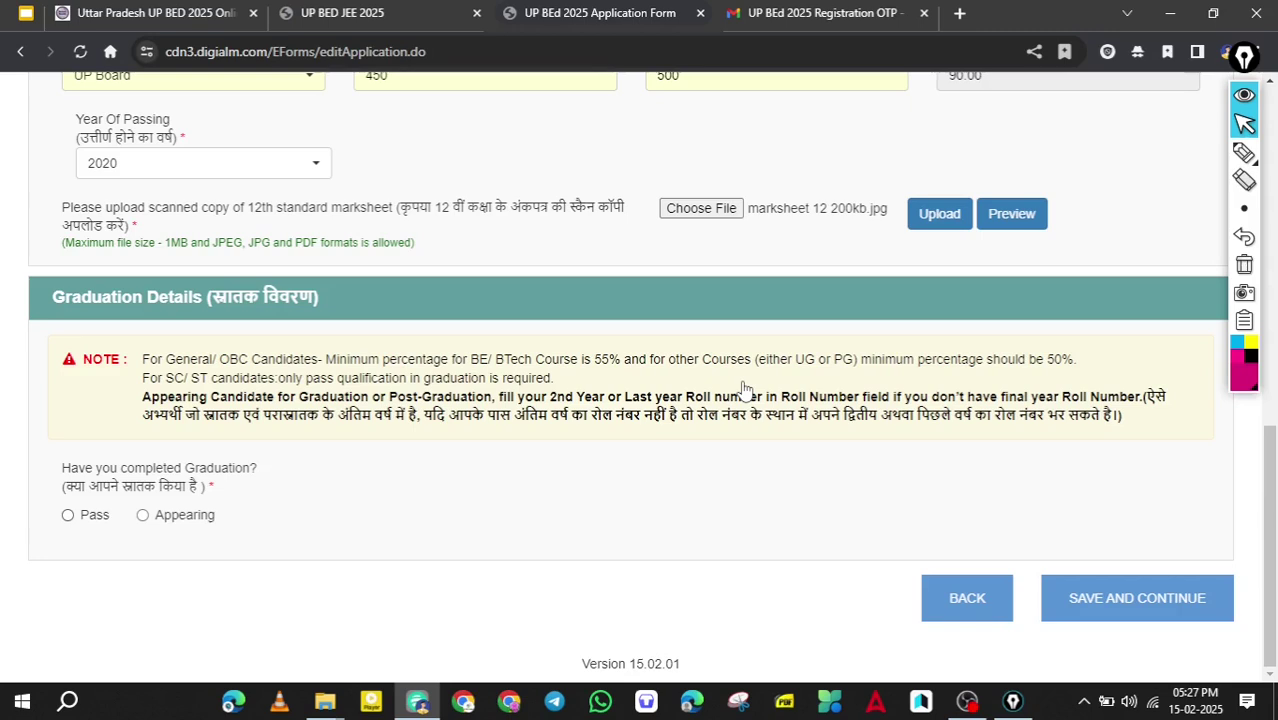
Mark graduation as Appearing with Science/Engineering as the stream.
{"action": "left_click", "coordinate": [68, 515]}
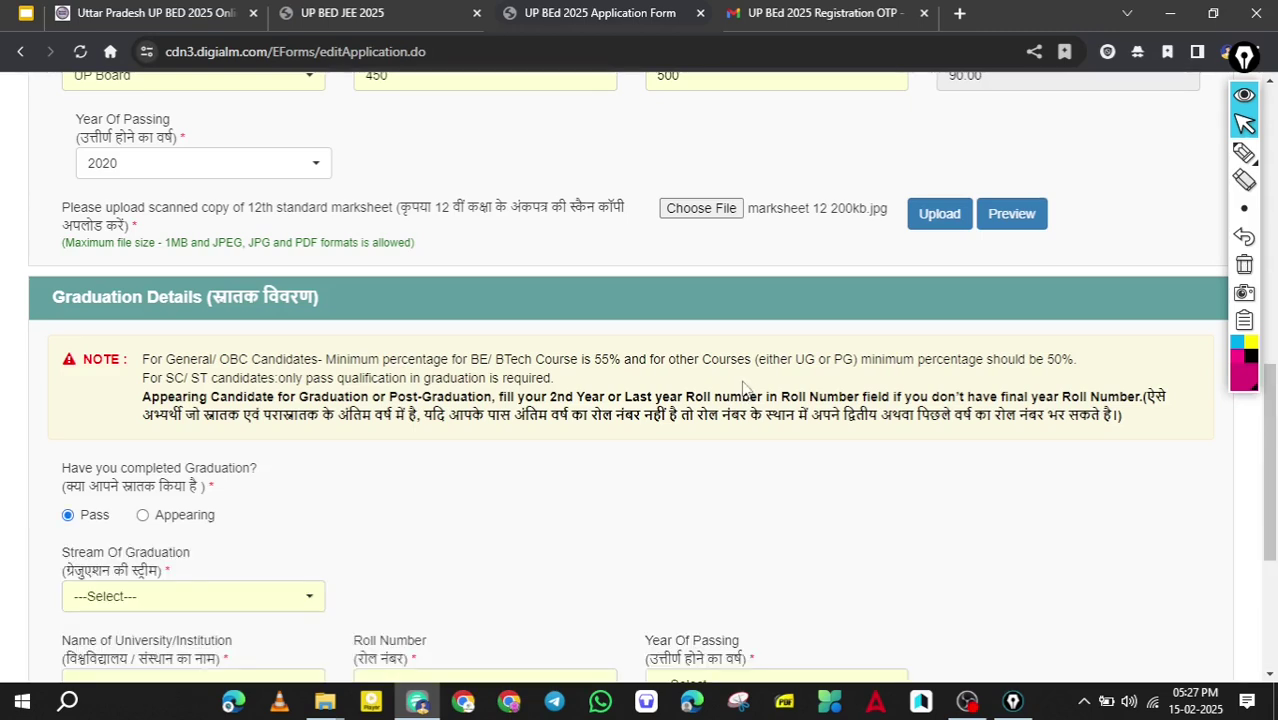
{"action": "scroll", "coordinate": [743, 389], "scroll_direction": "down", "scroll_amount": 3}
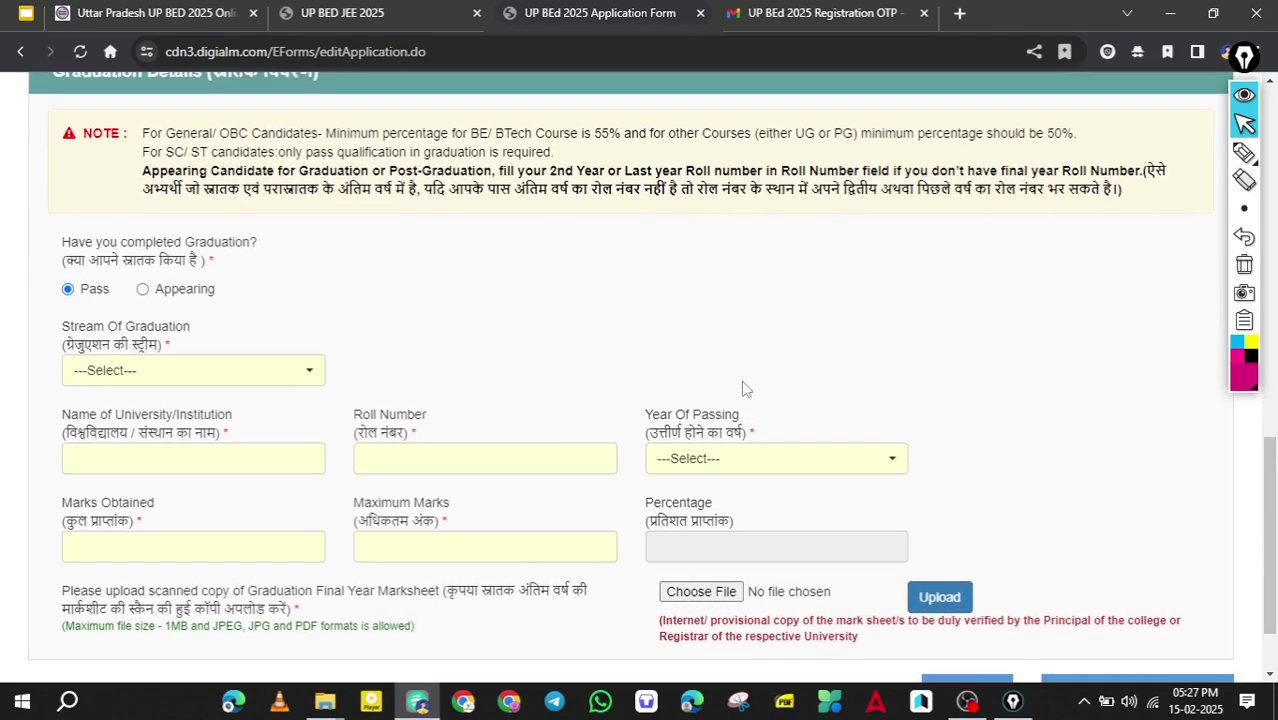
{"action": "scroll", "coordinate": [743, 389], "scroll_direction": "down", "scroll_amount": 1}
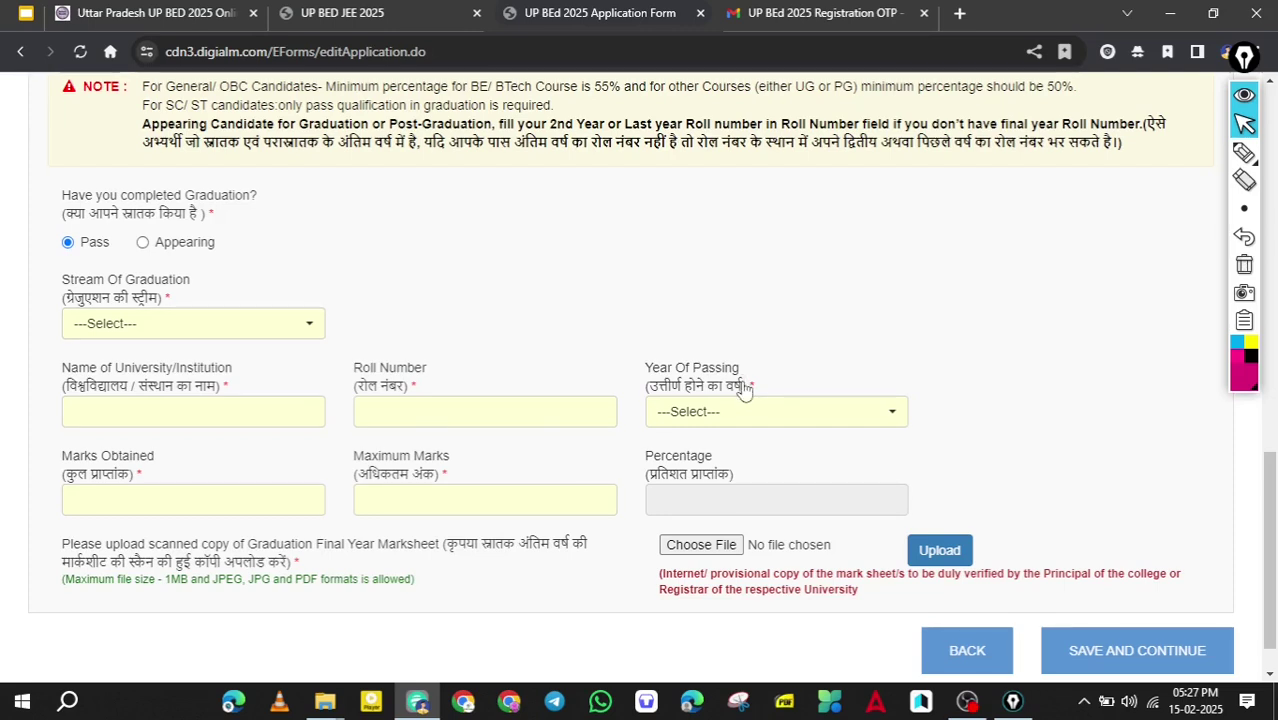
{"action": "left_click", "coordinate": [143, 242]}
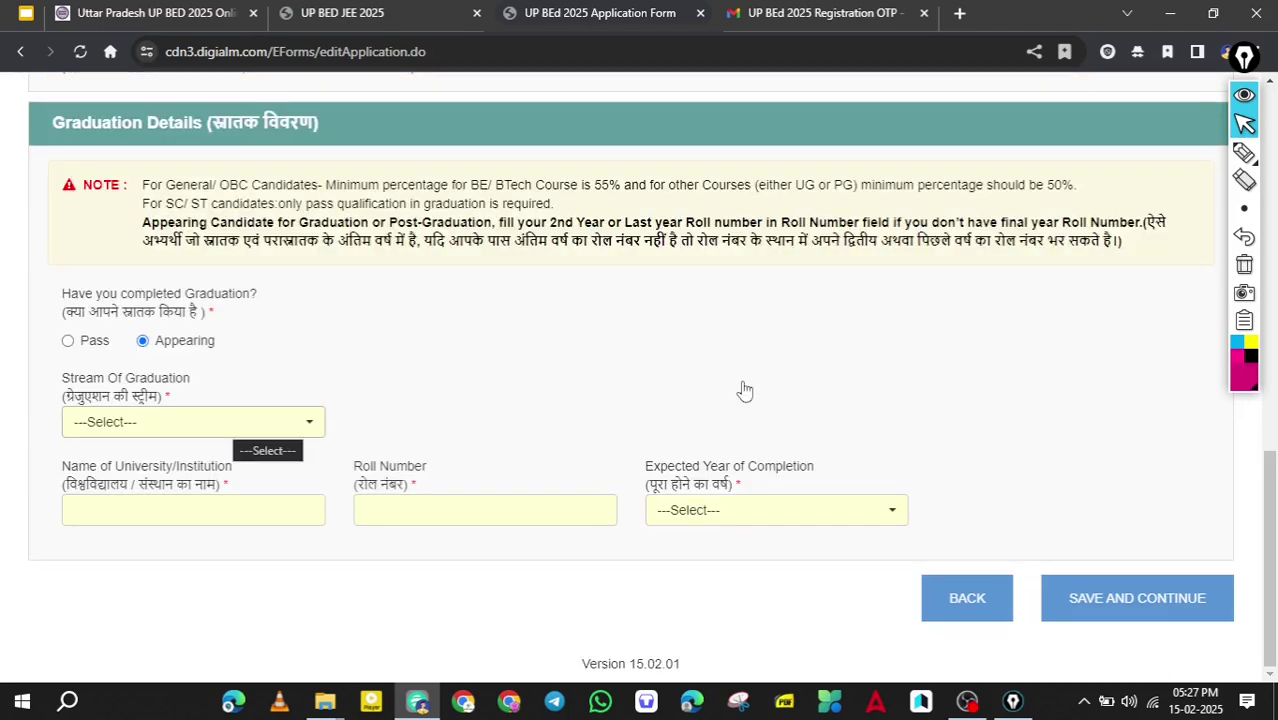
{"action": "left_click", "coordinate": [230, 421]}
{"action": "key", "text": "Up"}
{"action": "key", "text": "Down"}
{"action": "key", "text": "Down"}
{"action": "key", "text": "Up"}
{"action": "key", "text": "Down"}
{"action": "key", "text": "Down"}
{"action": "key", "text": "Up"}
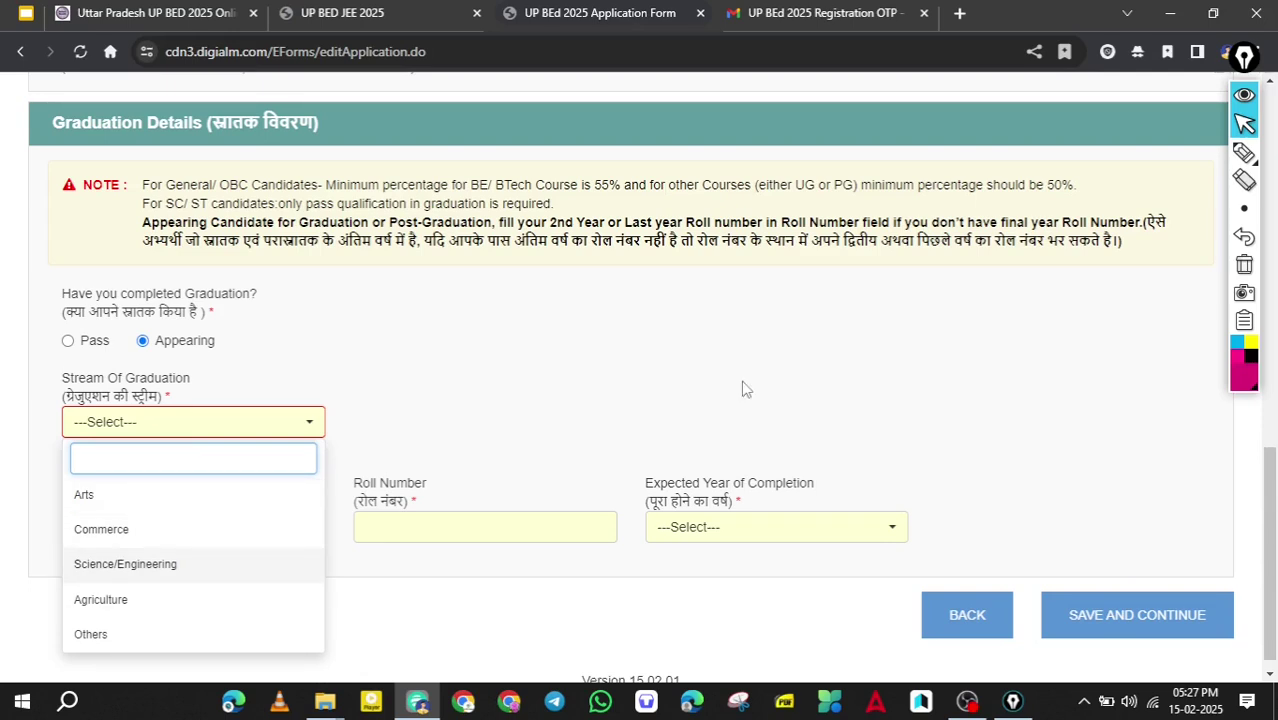
{"action": "key", "text": "Return"}
Answer No to B.E./B.Tech, enter university BHU and the roll number, expected year 2025.
{"action": "key", "text": "Tab"}
{"action": "key", "text": "Return"}
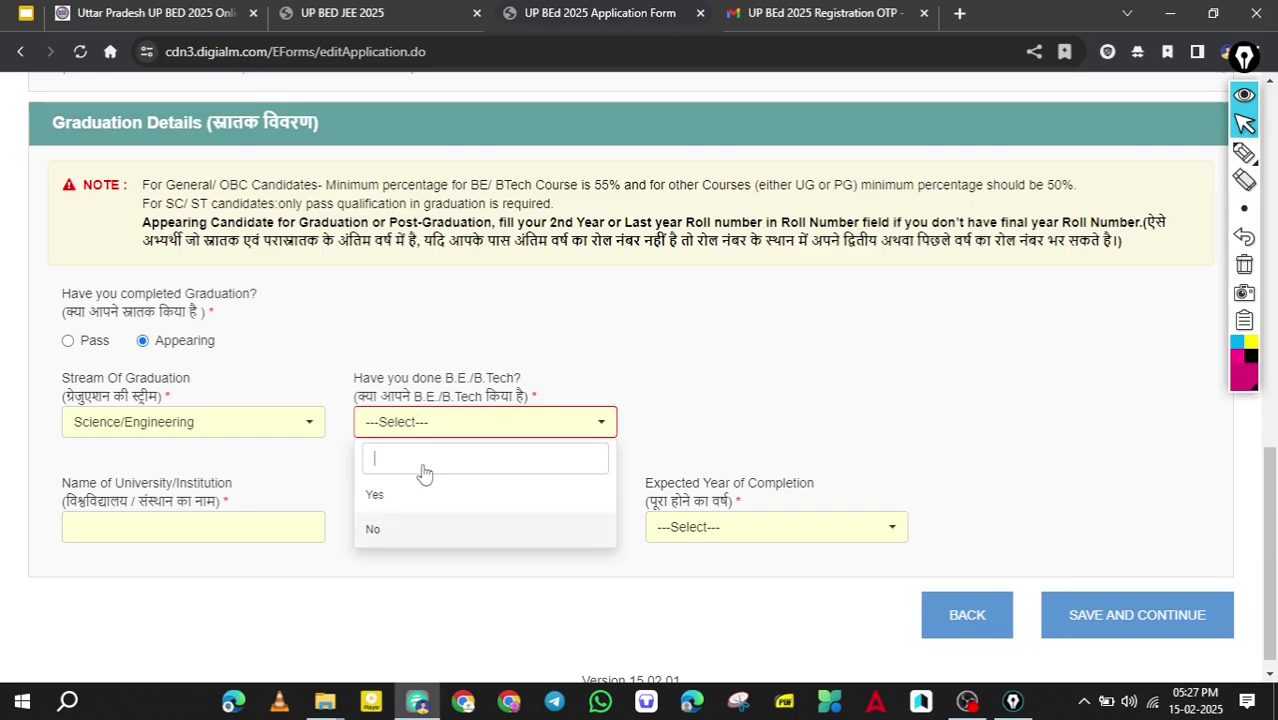
{"action": "key", "text": "Return"}
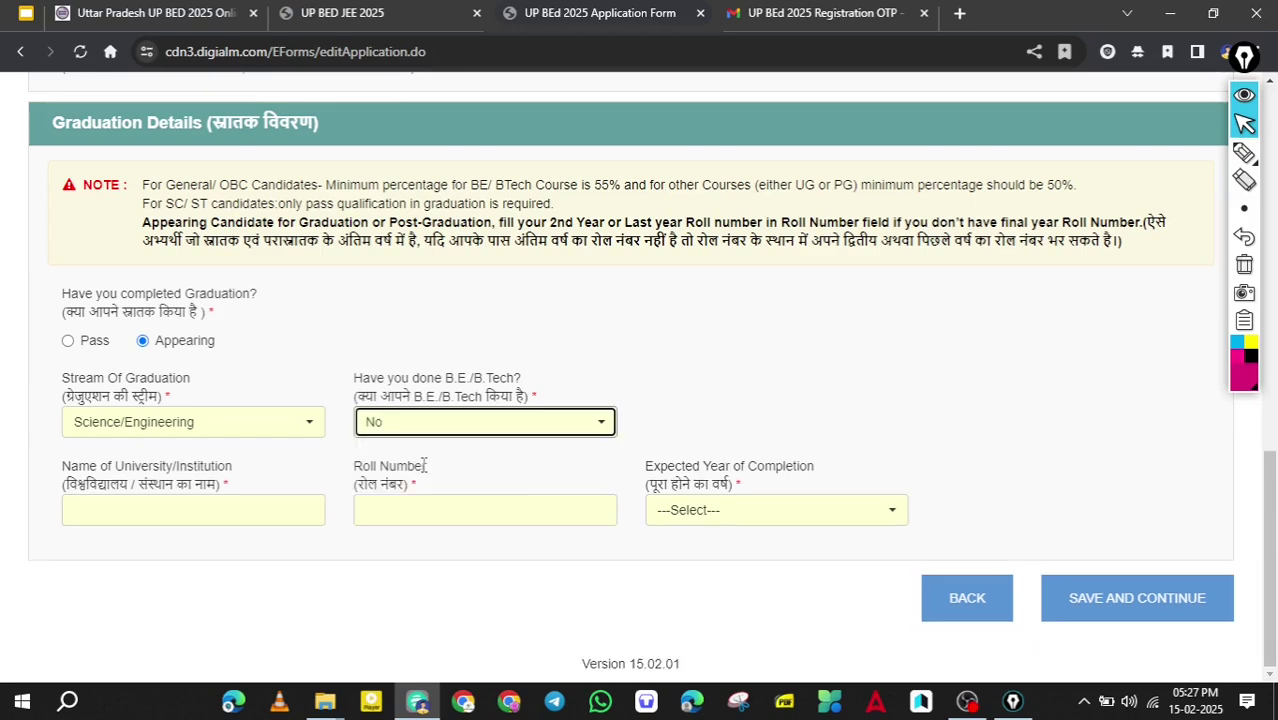
{"action": "key", "text": "Tab"}
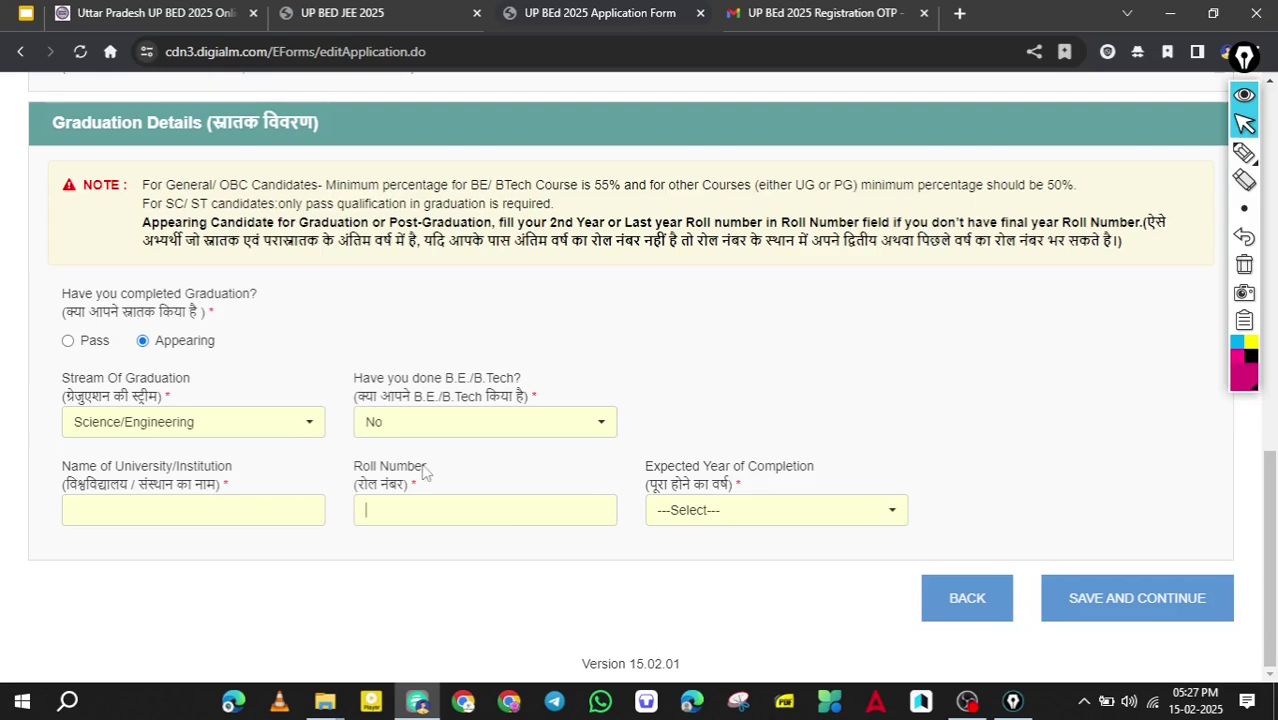
{"action": "key", "text": "shift+Tab"}
{"action": "type", "text": "BHU"}
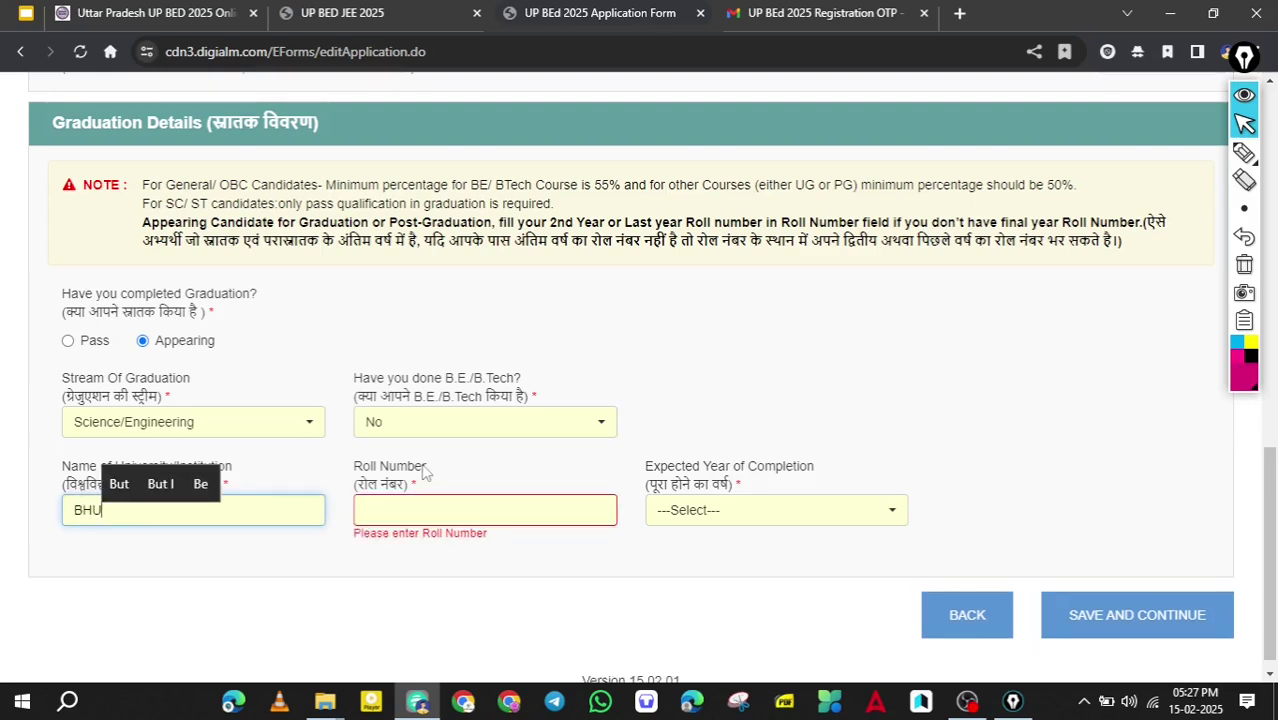
{"action": "key", "text": "Tab"}
{"action": "type", "text": "123123123"}
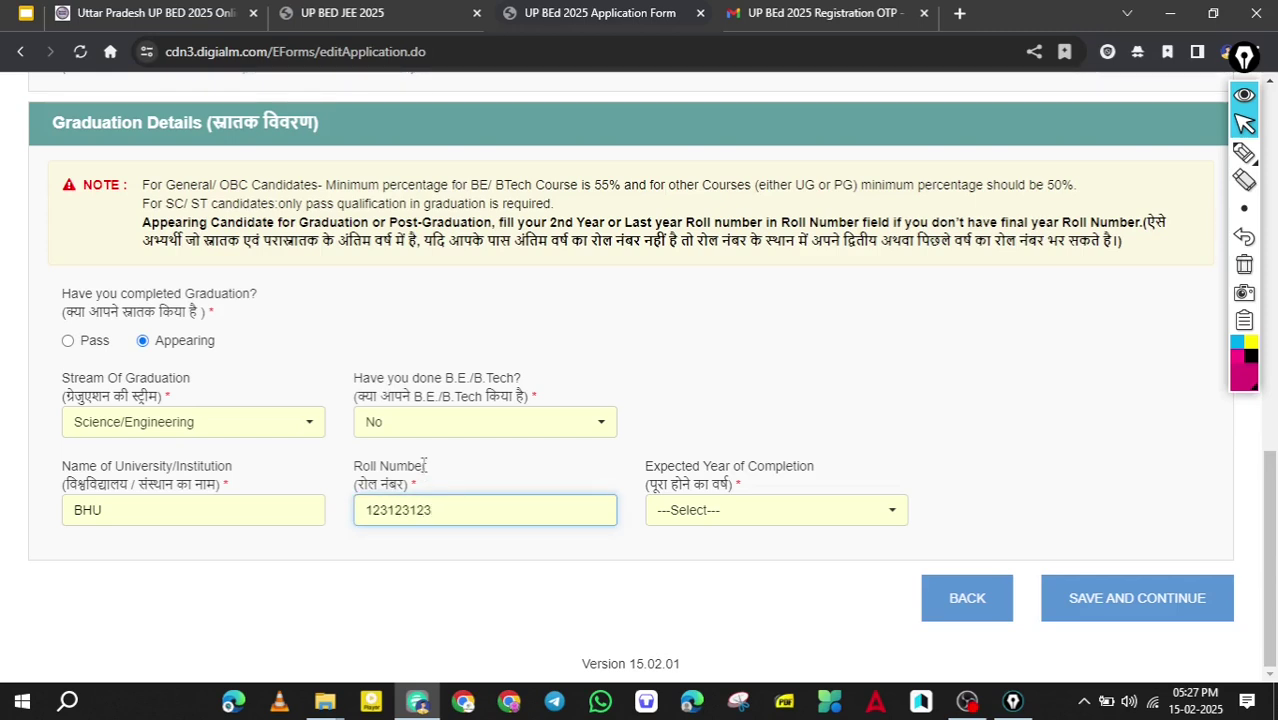
{"action": "key", "text": "Tab"}
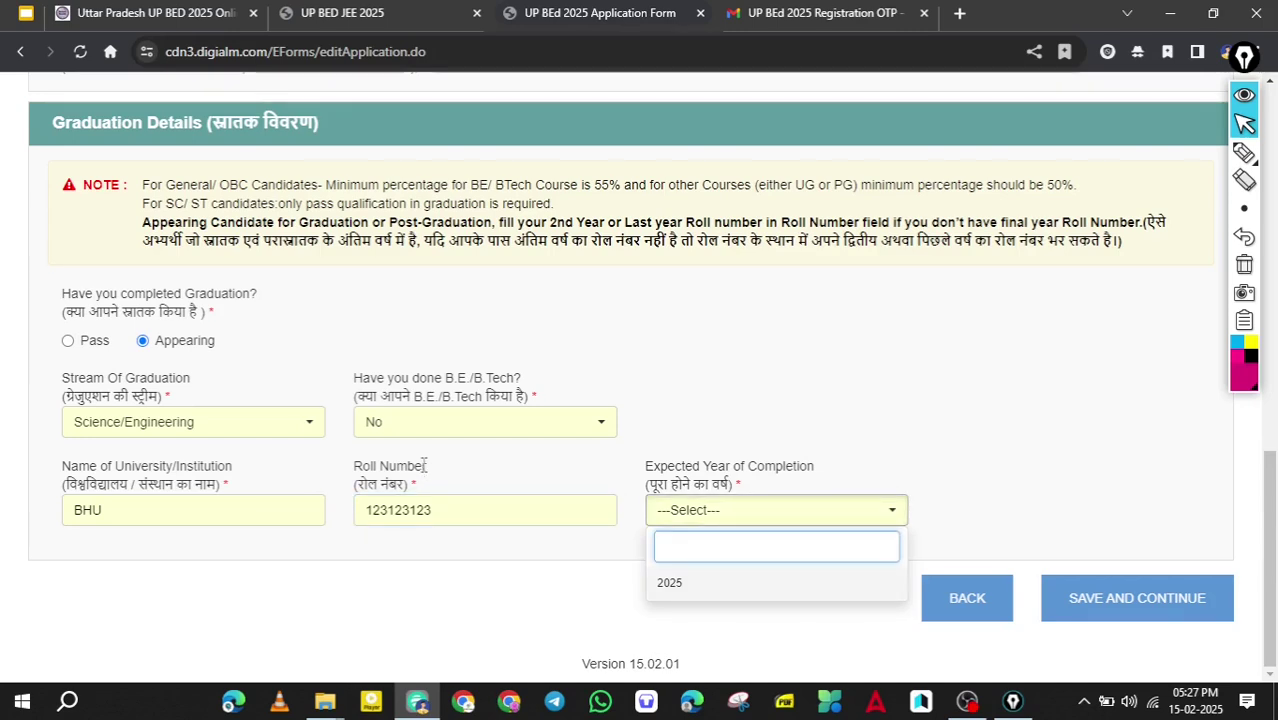
{"action": "key", "text": "Return"}
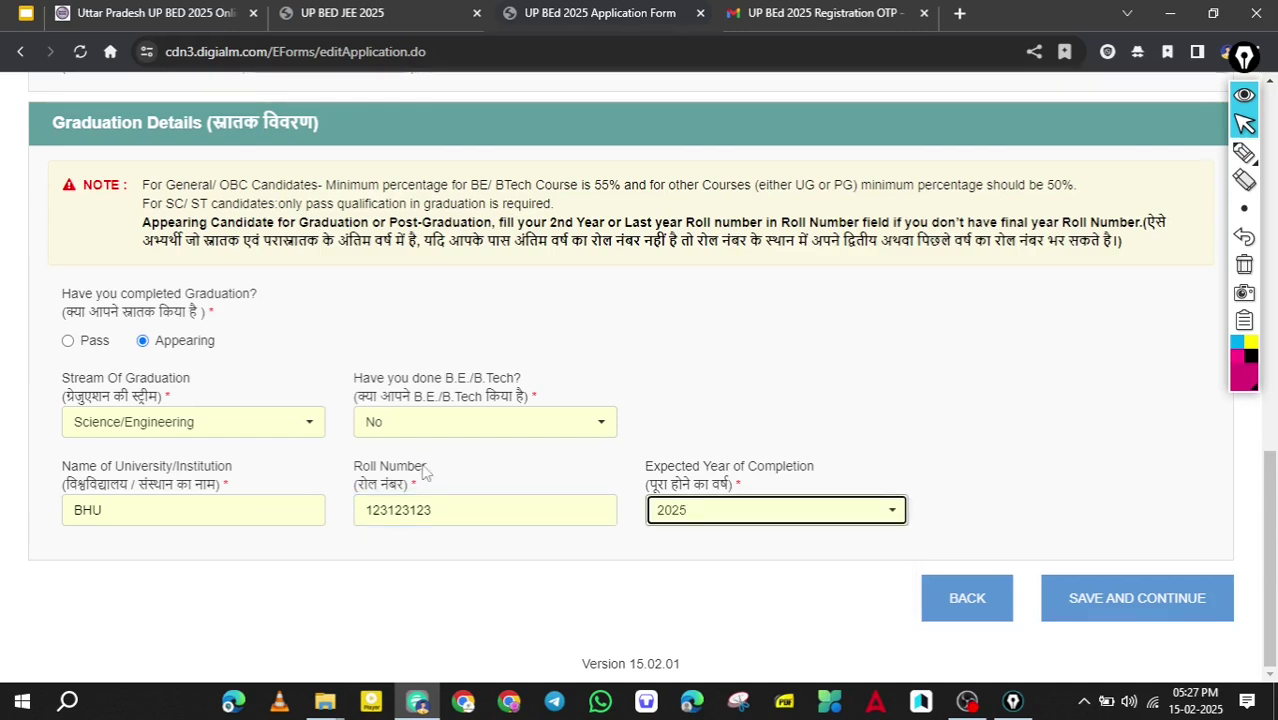
Save the qualification details and dismiss the Data Saved confirmation.
{"action": "left_click", "coordinate": [422, 466]}
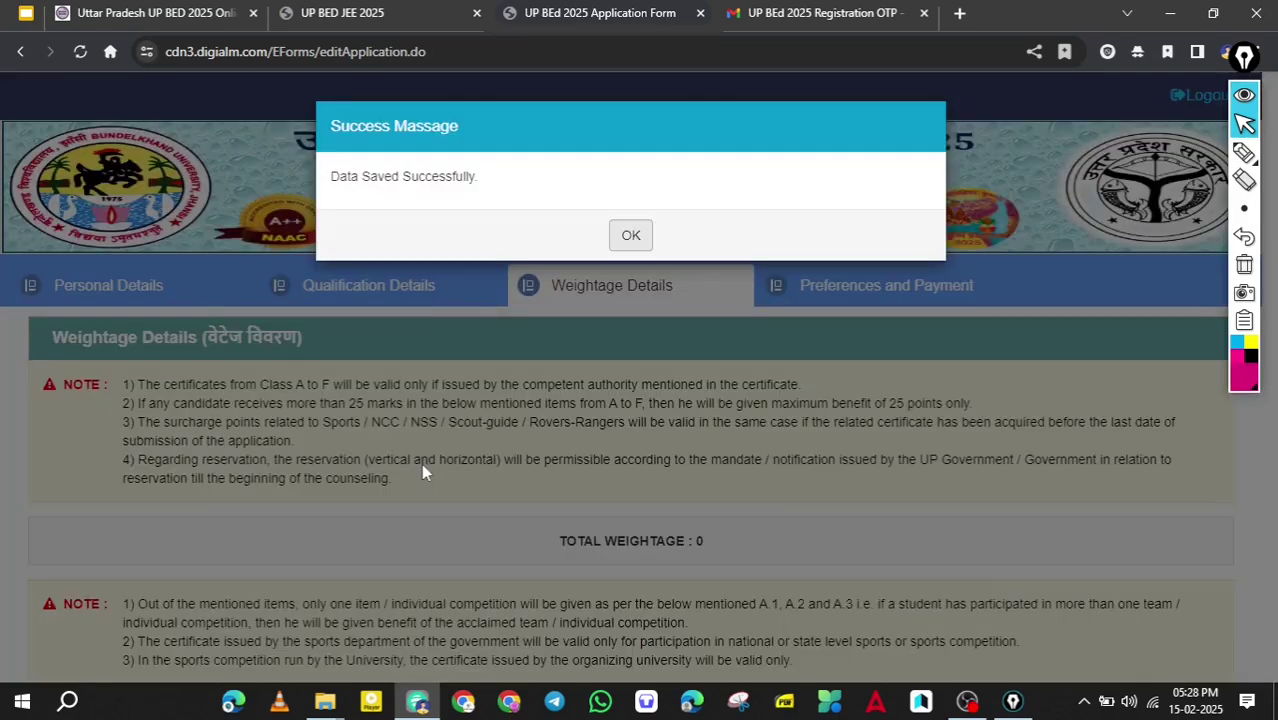
{"action": "key", "text": "Return"}
{"action": "scroll", "coordinate": [421, 463], "scroll_direction": "down", "scroll_amount": 2}
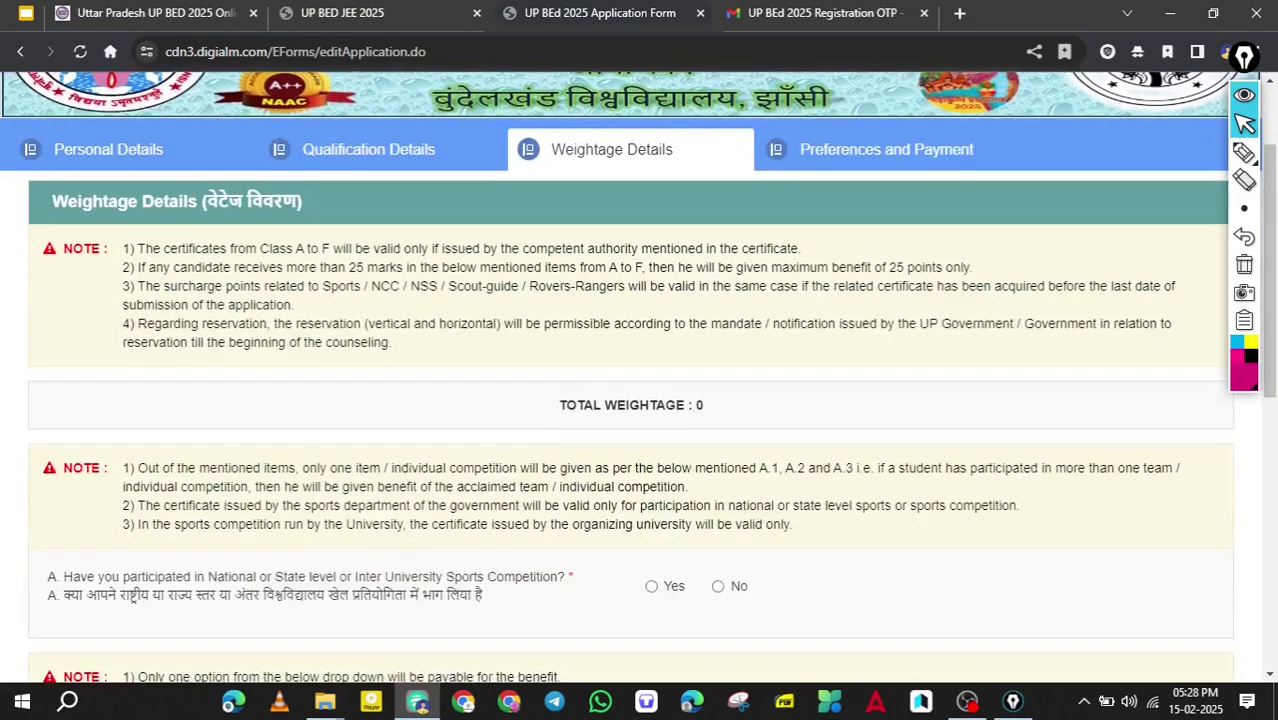
{"action": "scroll", "coordinate": [422, 466], "scroll_direction": "down", "scroll_amount": 3}
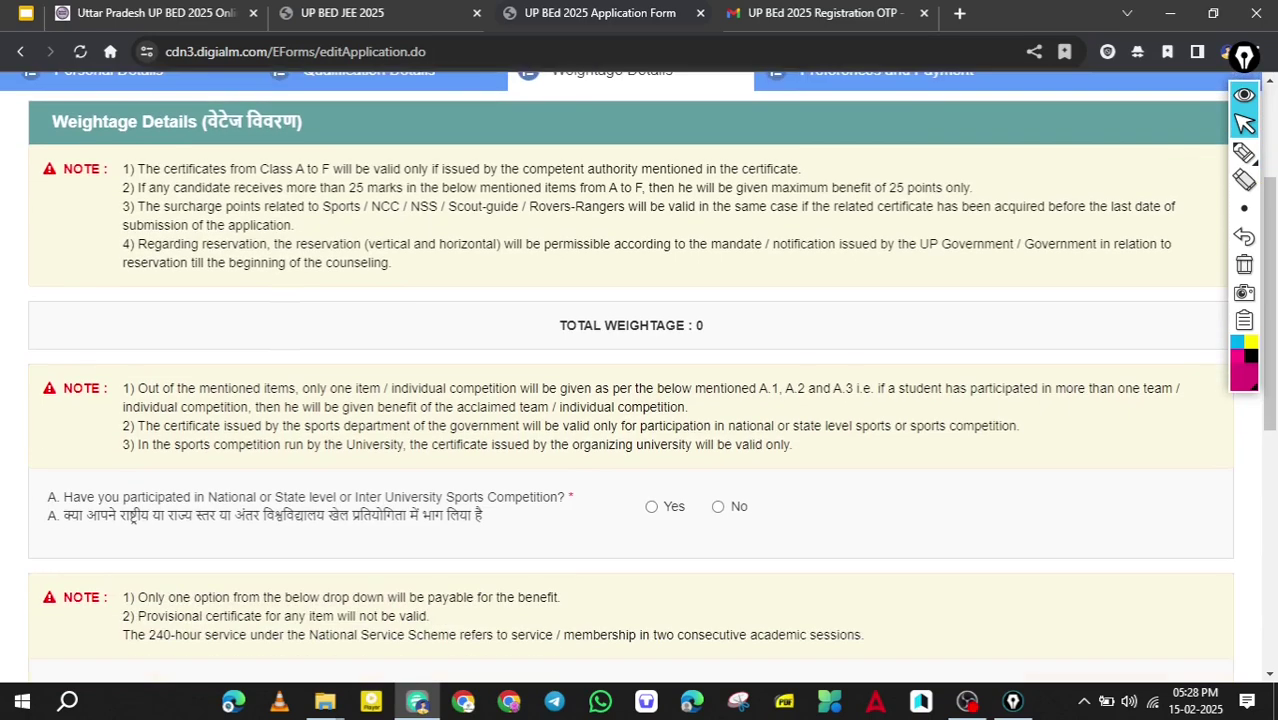
{"action": "scroll", "coordinate": [421, 463], "scroll_direction": "down", "scroll_amount": 1}
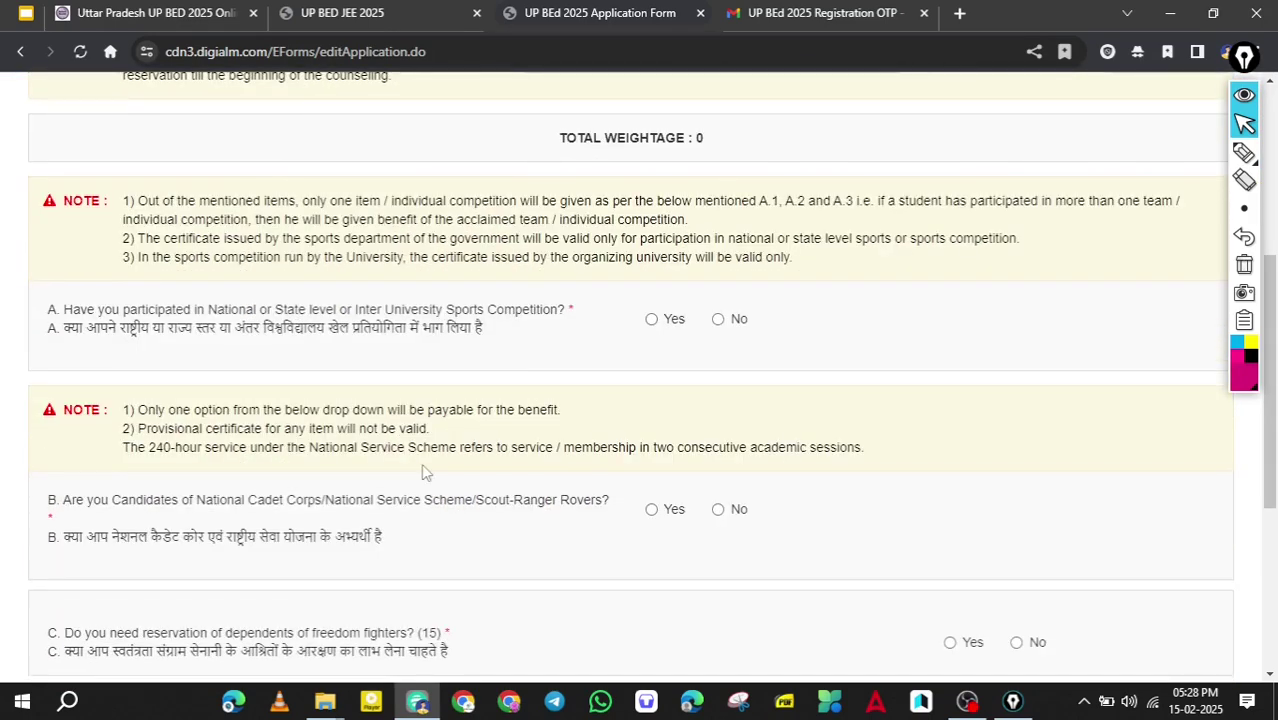
{"action": "scroll", "coordinate": [421, 463], "scroll_direction": "up", "scroll_amount": 3}
{"action": "scroll", "coordinate": [424, 465], "scroll_direction": "down", "scroll_amount": 3}
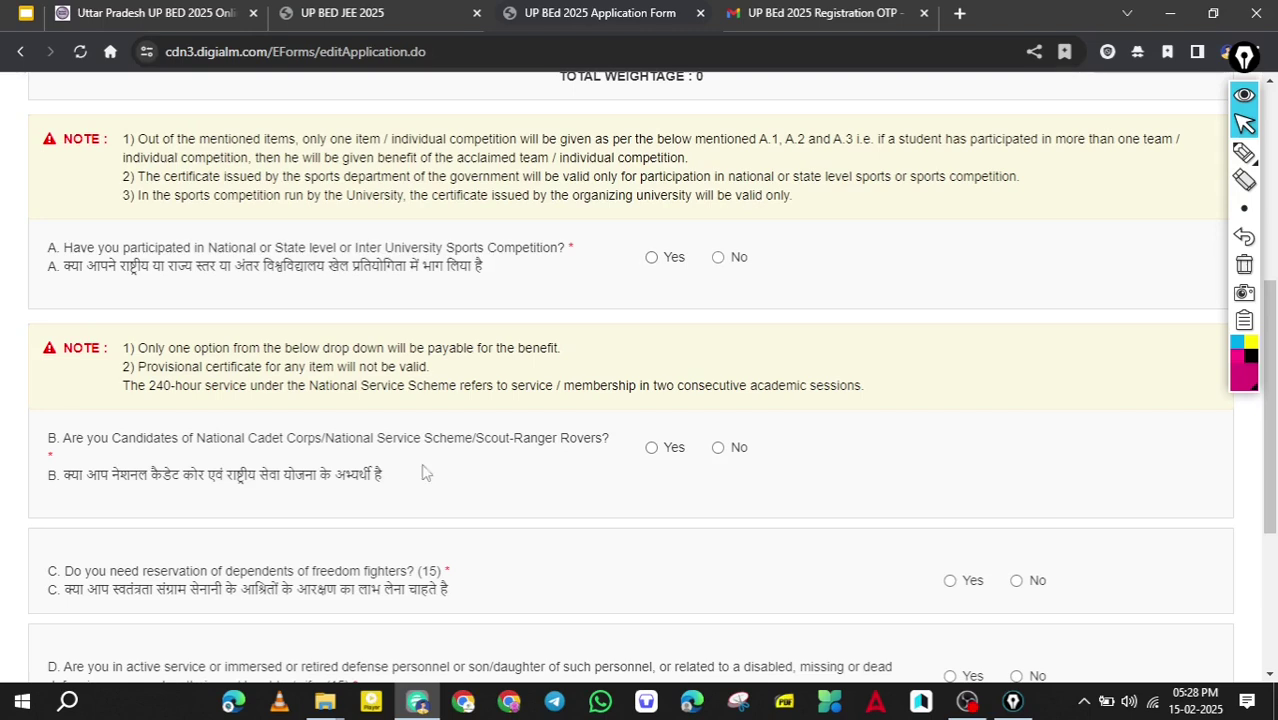
{"action": "scroll", "coordinate": [425, 472], "scroll_direction": "down", "scroll_amount": 3}
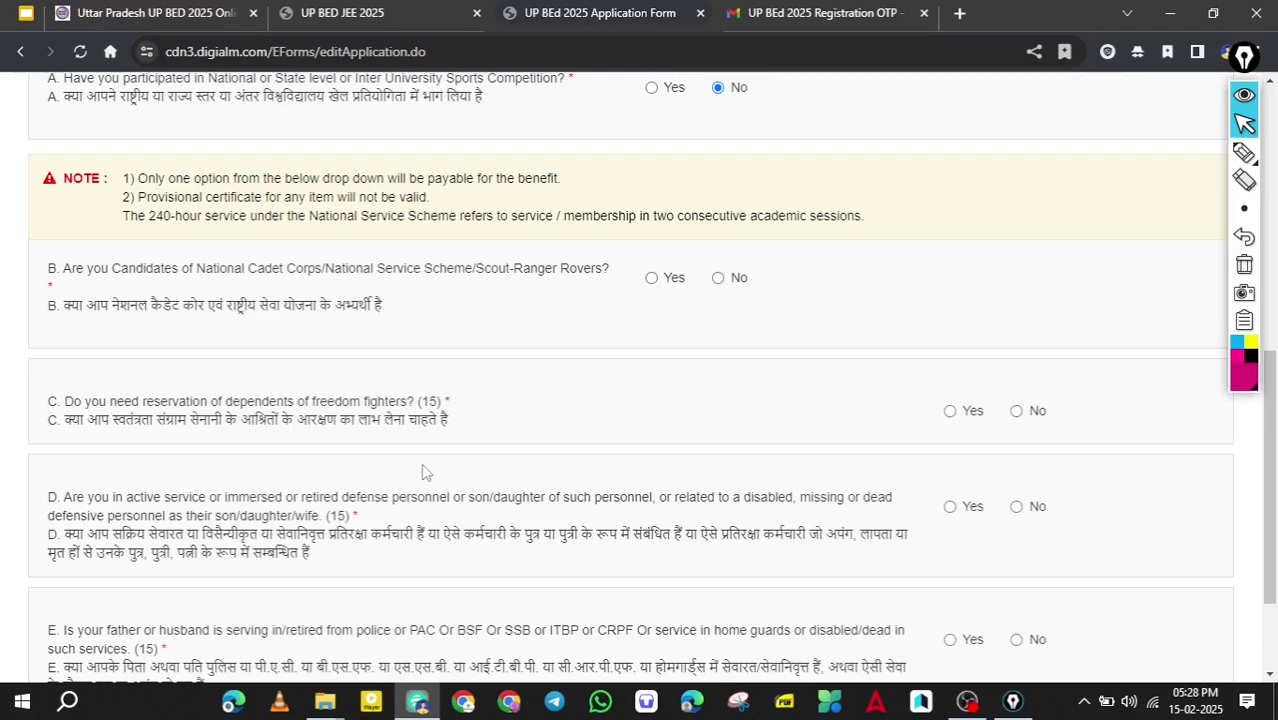
Answer No to all five weightage questions and save the weightage details.
{"action": "key", "text": "space"}
{"action": "scroll", "coordinate": [422, 470], "scroll_direction": "down", "scroll_amount": 2}
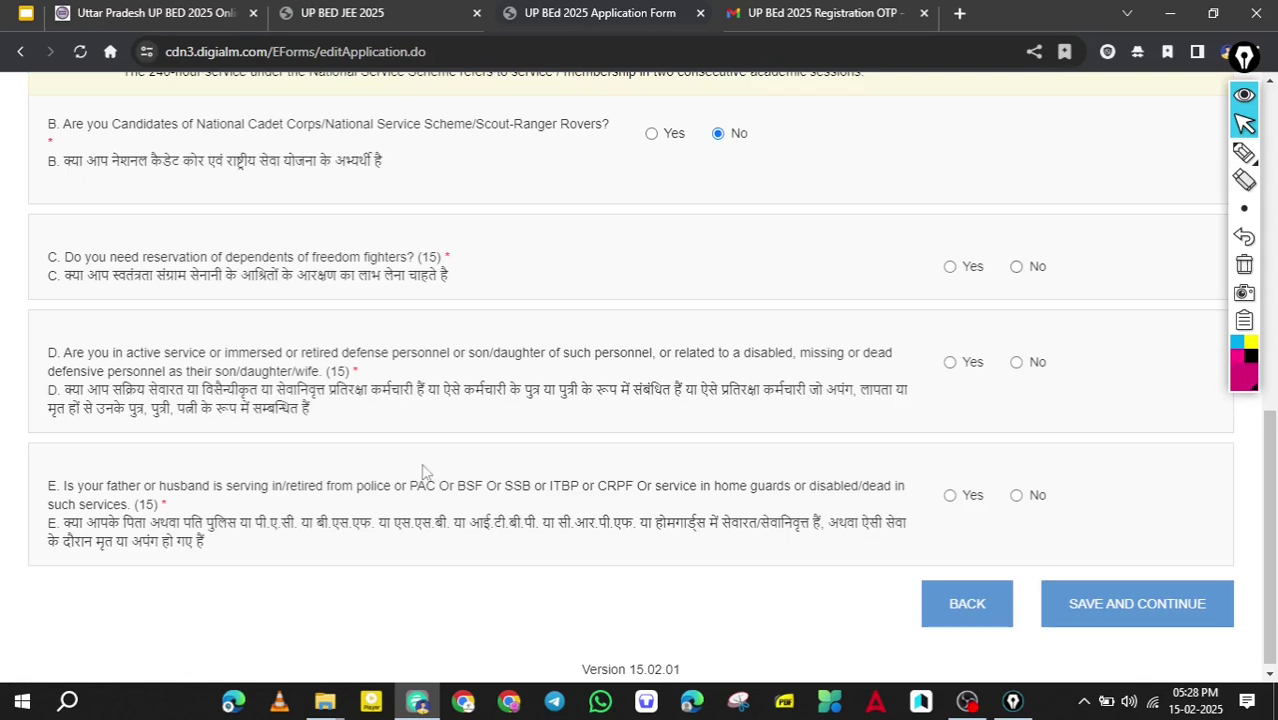
{"action": "key", "text": "Tab"}
{"action": "key", "text": "Right"}
{"action": "scroll", "coordinate": [422, 470], "scroll_direction": "down", "scroll_amount": 1}
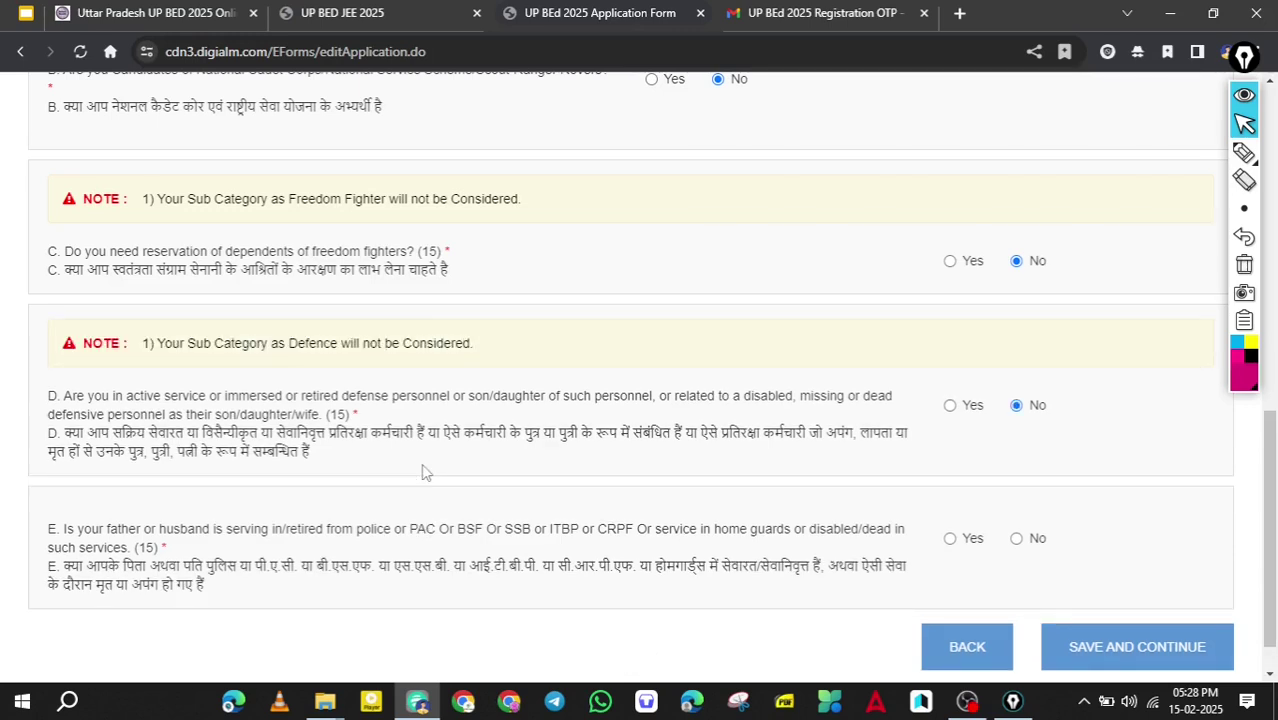
{"action": "scroll", "coordinate": [423, 472], "scroll_direction": "down", "scroll_amount": 2}
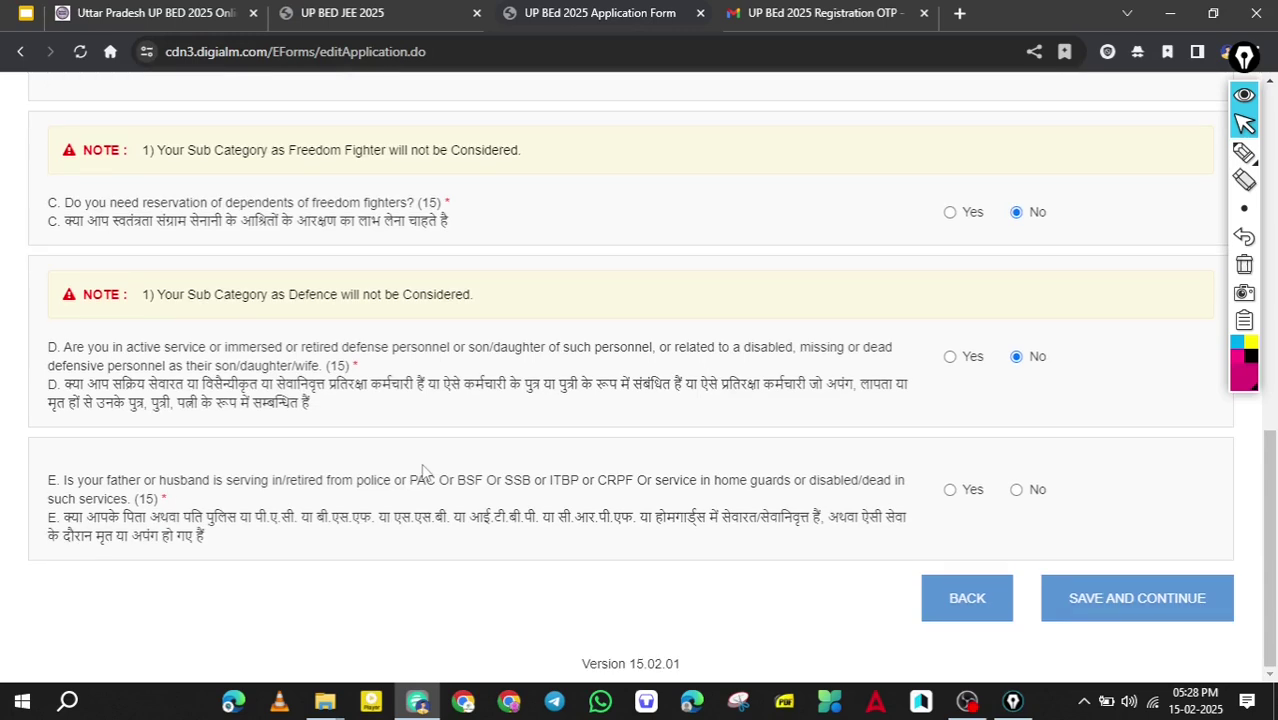
{"action": "left_click", "coordinate": [1016, 490]}
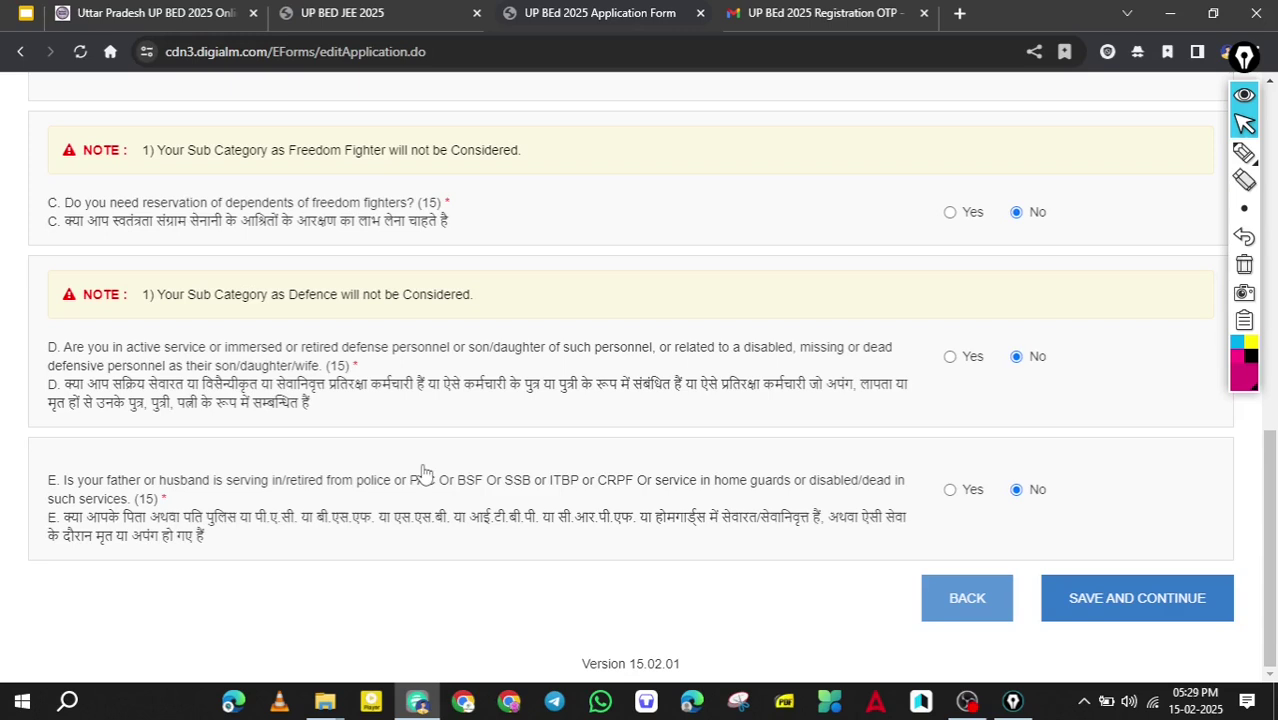
{"action": "left_click", "coordinate": [1137, 598]}
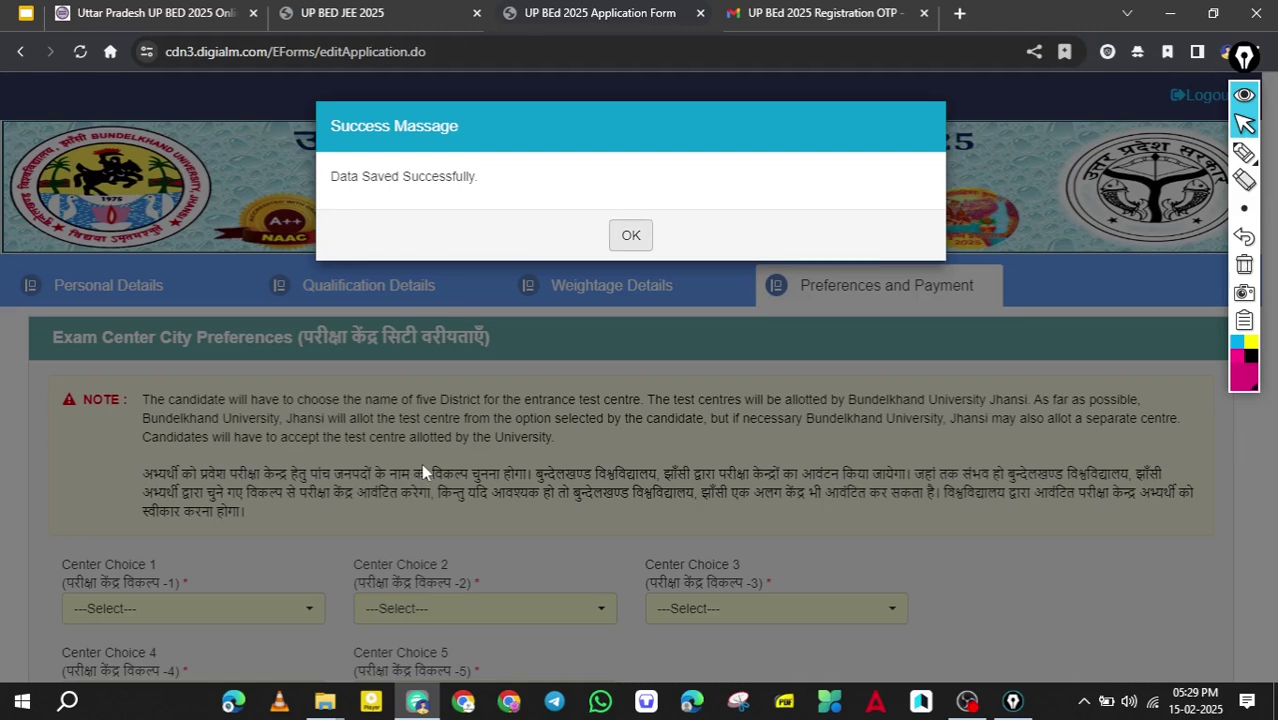
Dismiss the saved notice and set Varanasi as first and Chandauli as second exam centre.
{"action": "key", "text": "Return"}
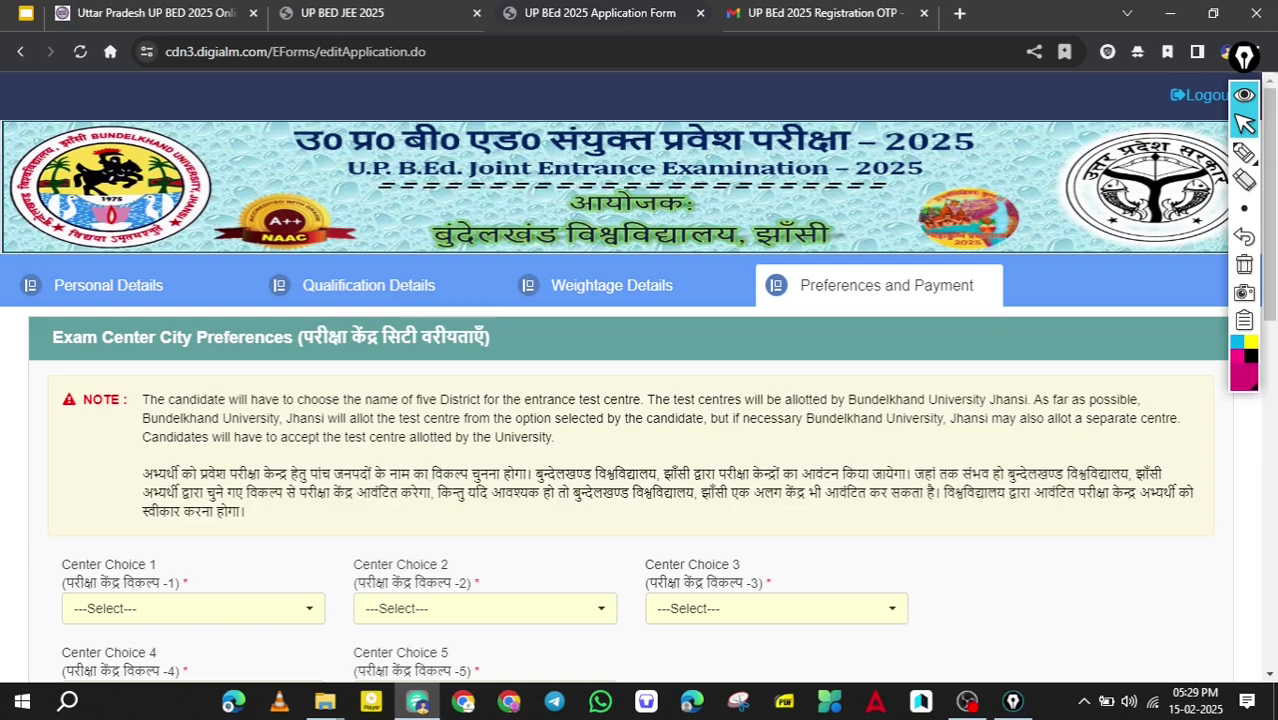
{"action": "scroll", "coordinate": [424, 470], "scroll_direction": "down", "scroll_amount": 3}
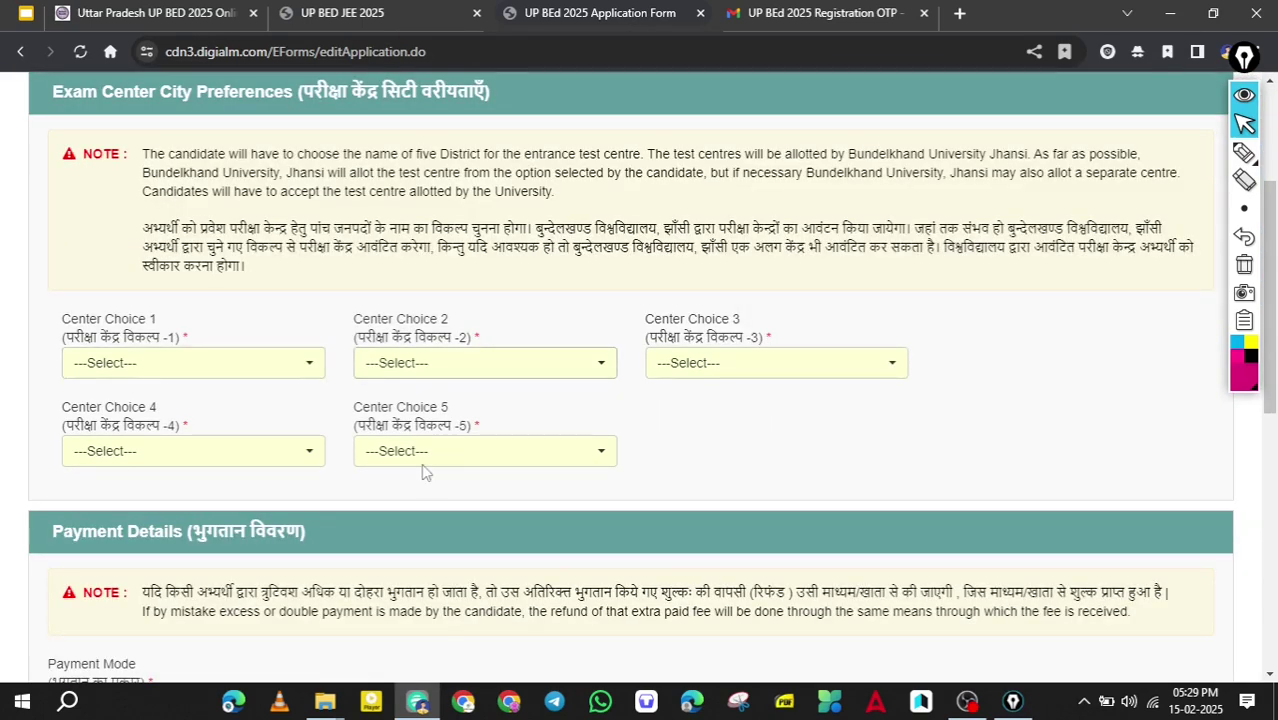
{"action": "left_click", "coordinate": [193, 363]}
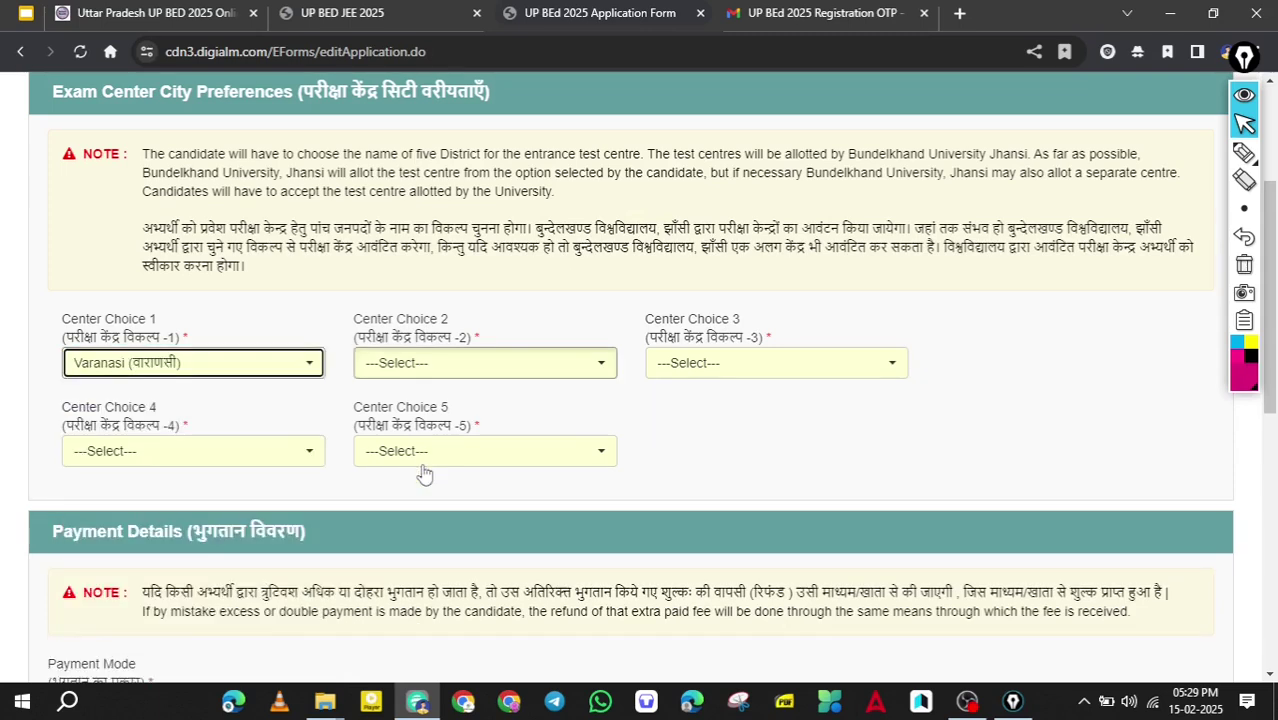
{"action": "key", "text": "Tab"}
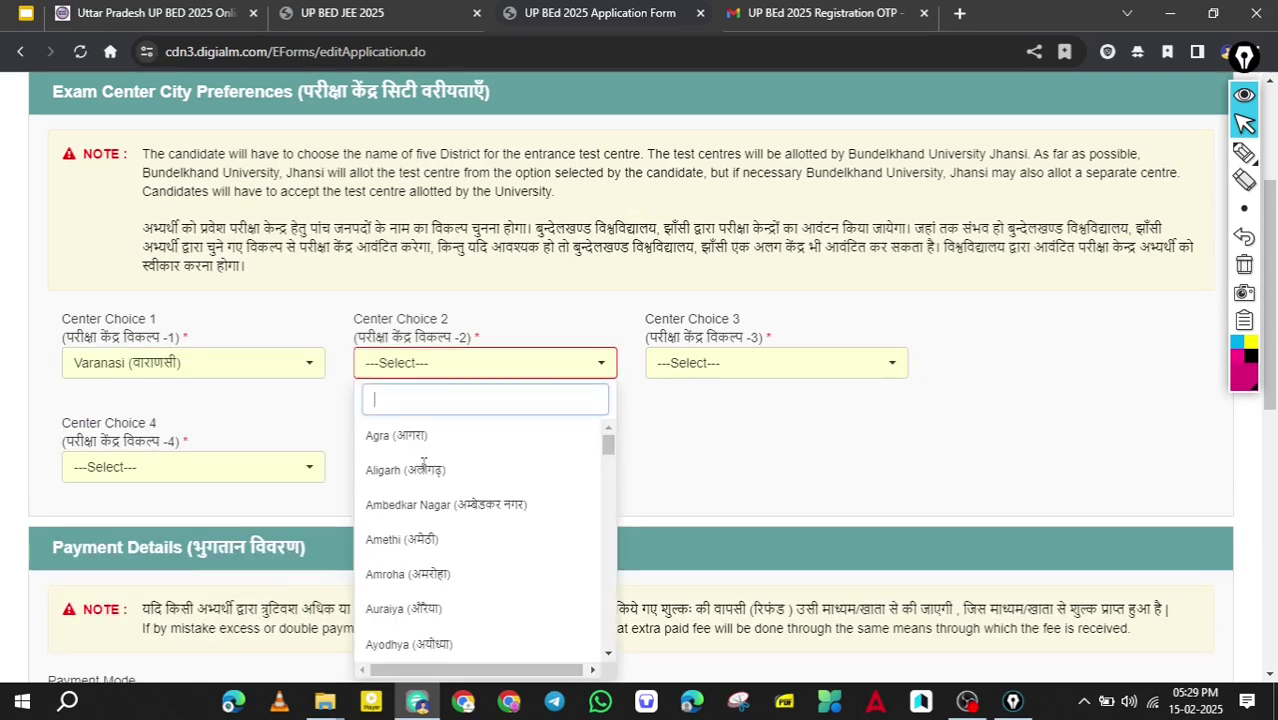
{"action": "type", "text": "C"}
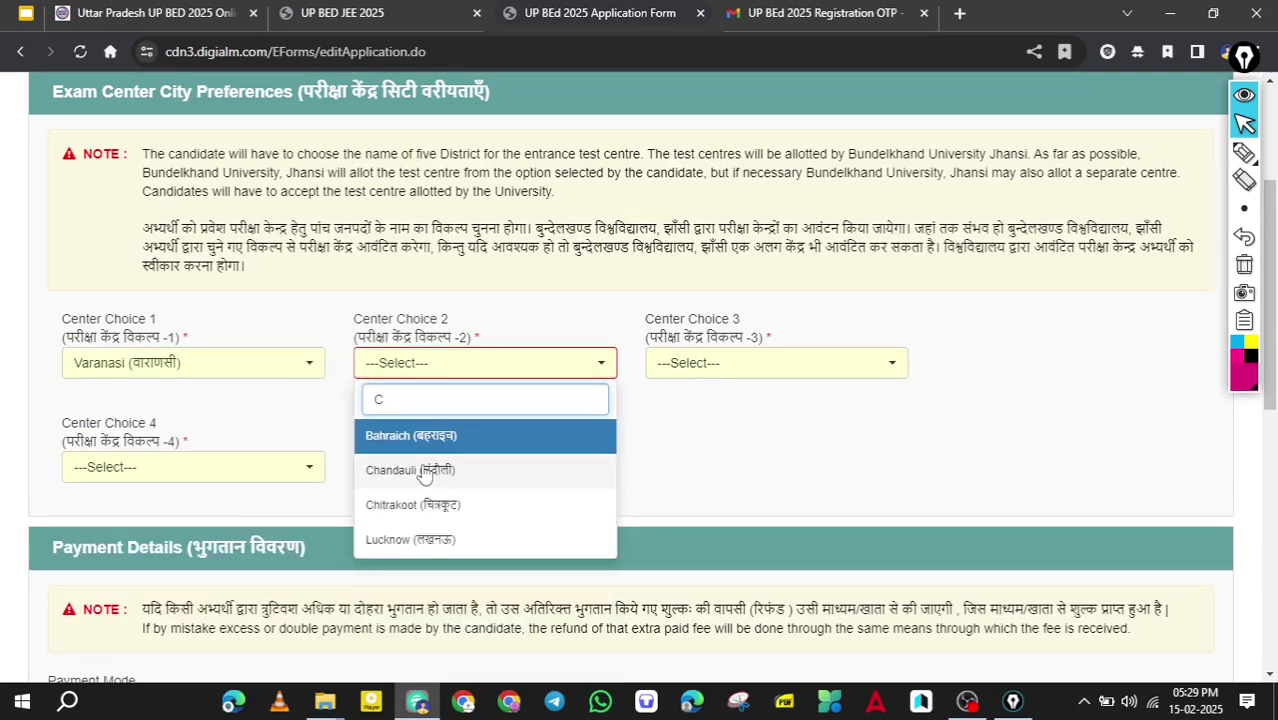
{"action": "left_click", "coordinate": [425, 471]}
{"action": "key", "text": "Tab"}
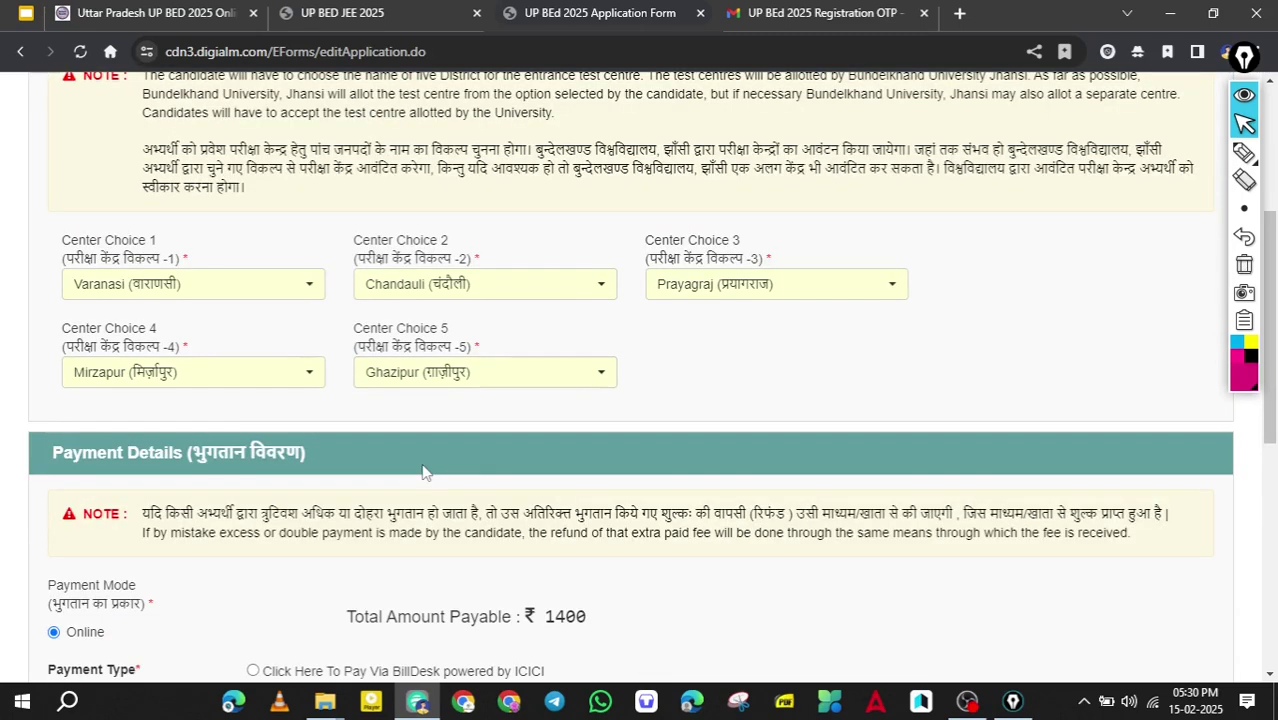
{"action": "scroll", "coordinate": [423, 471], "scroll_direction": "down", "scroll_amount": 3}
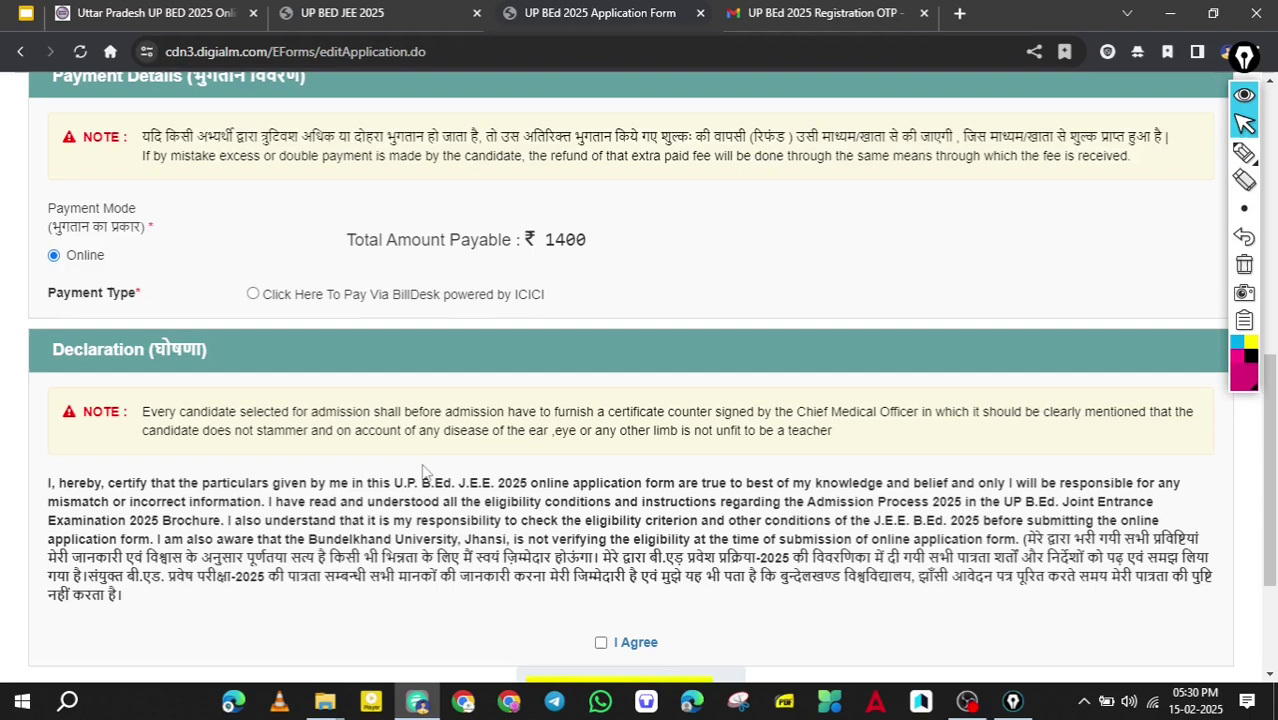
Choose BillDesk as the payment type and accept the declaration.
{"action": "scroll", "coordinate": [423, 471], "scroll_direction": "down", "scroll_amount": 1}
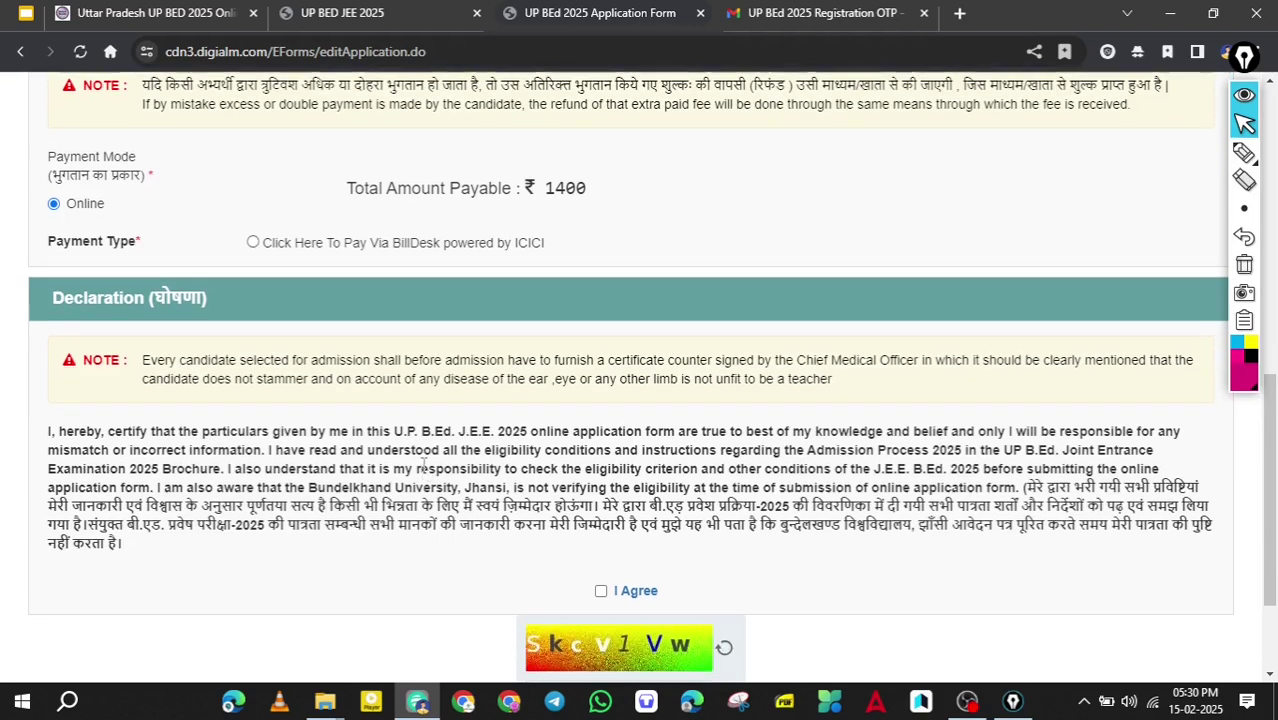
{"action": "key", "text": "space"}
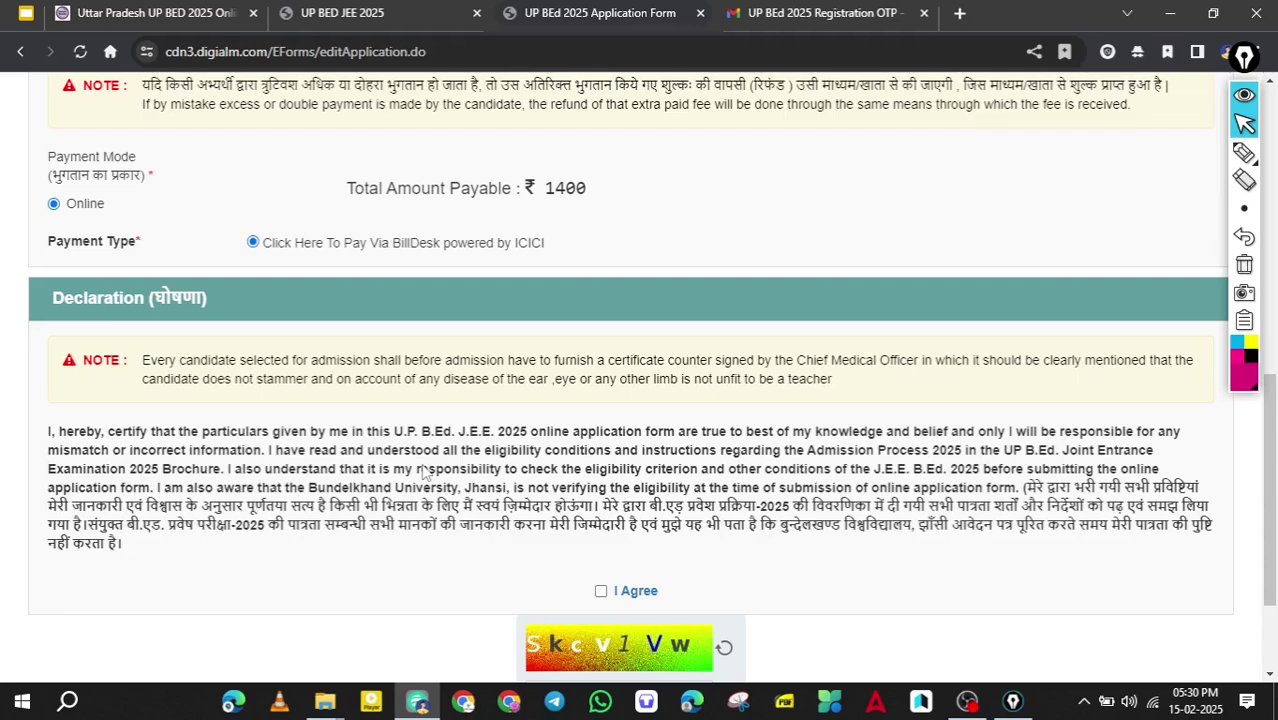
{"action": "scroll", "coordinate": [423, 471], "scroll_direction": "down", "scroll_amount": 1}
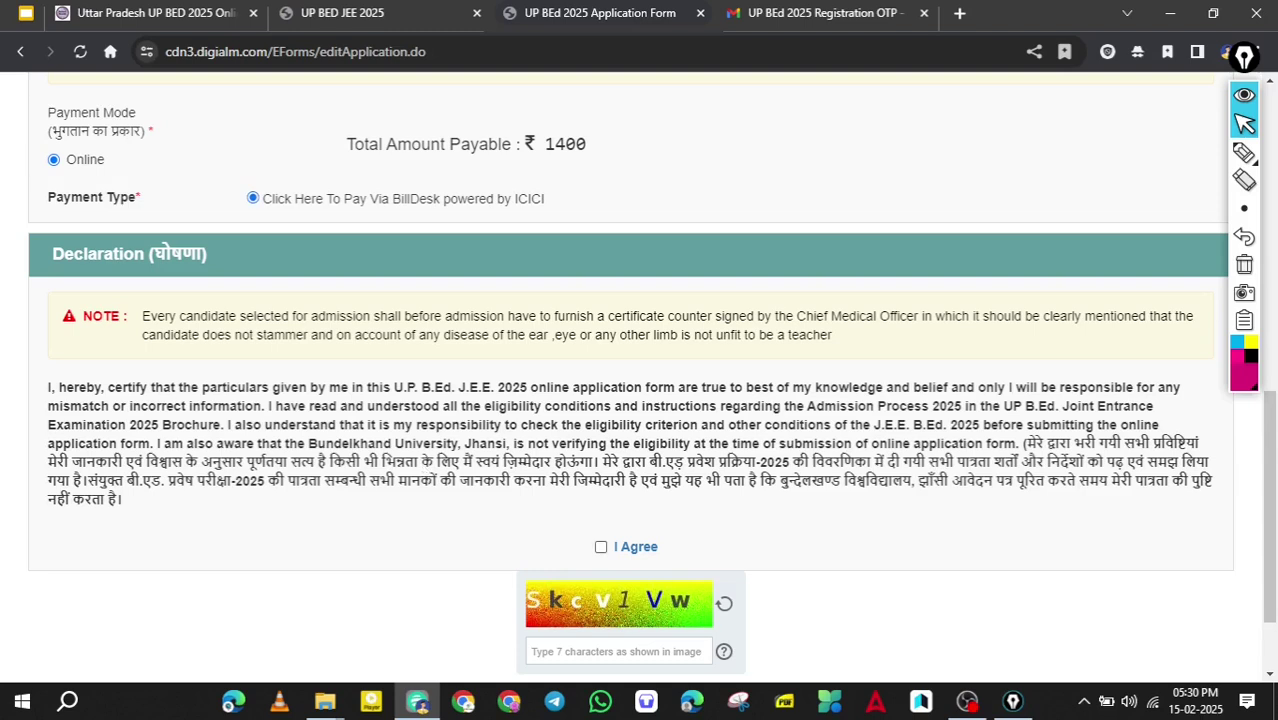
{"action": "key", "text": "space"}
{"action": "scroll", "coordinate": [424, 468], "scroll_direction": "down", "scroll_amount": 2}
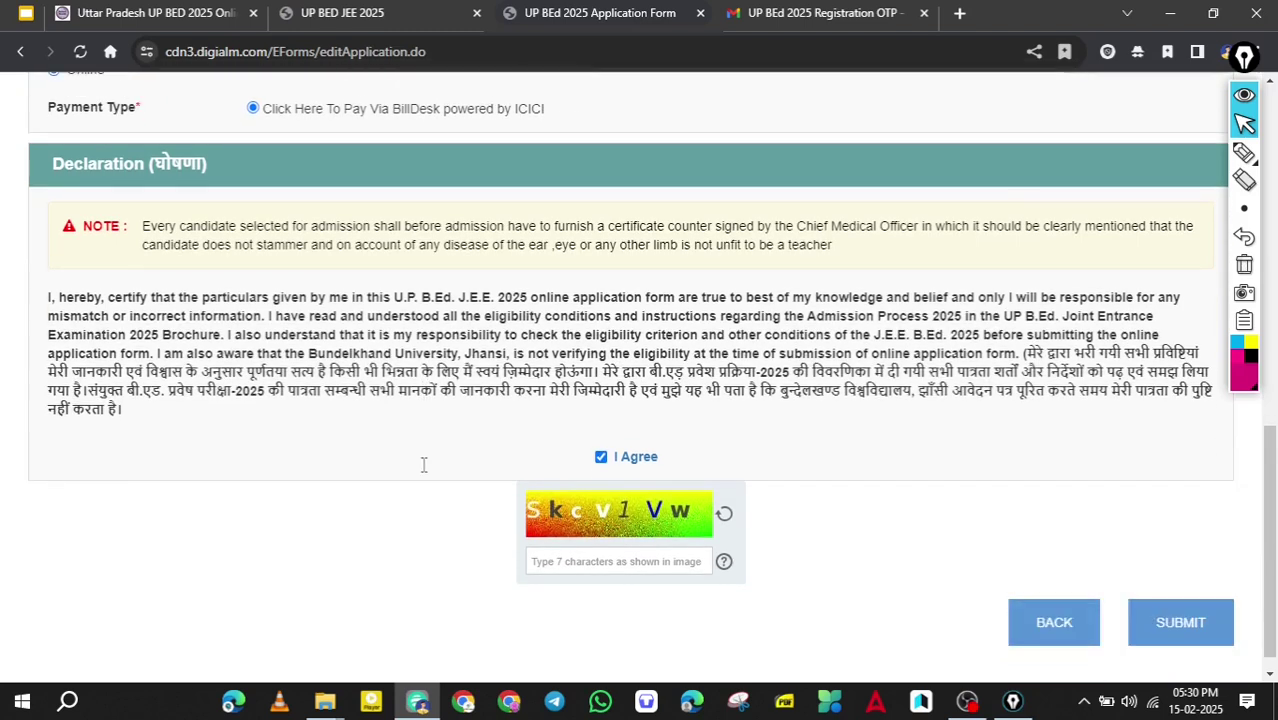
{"action": "scroll", "coordinate": [424, 464], "scroll_direction": "down", "scroll_amount": 1}
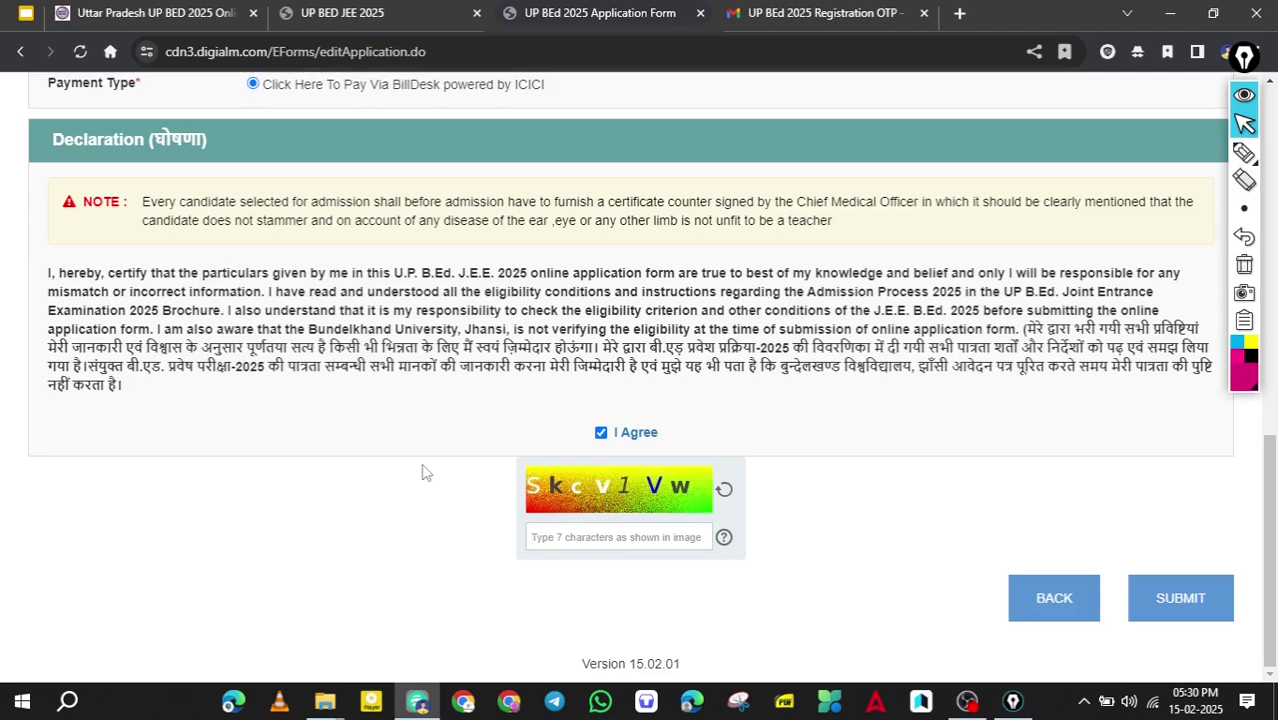
Enter the captcha code, submit the application and proceed in the Confirmation dialog.
{"action": "type", "text": "Skcv1Vw"}
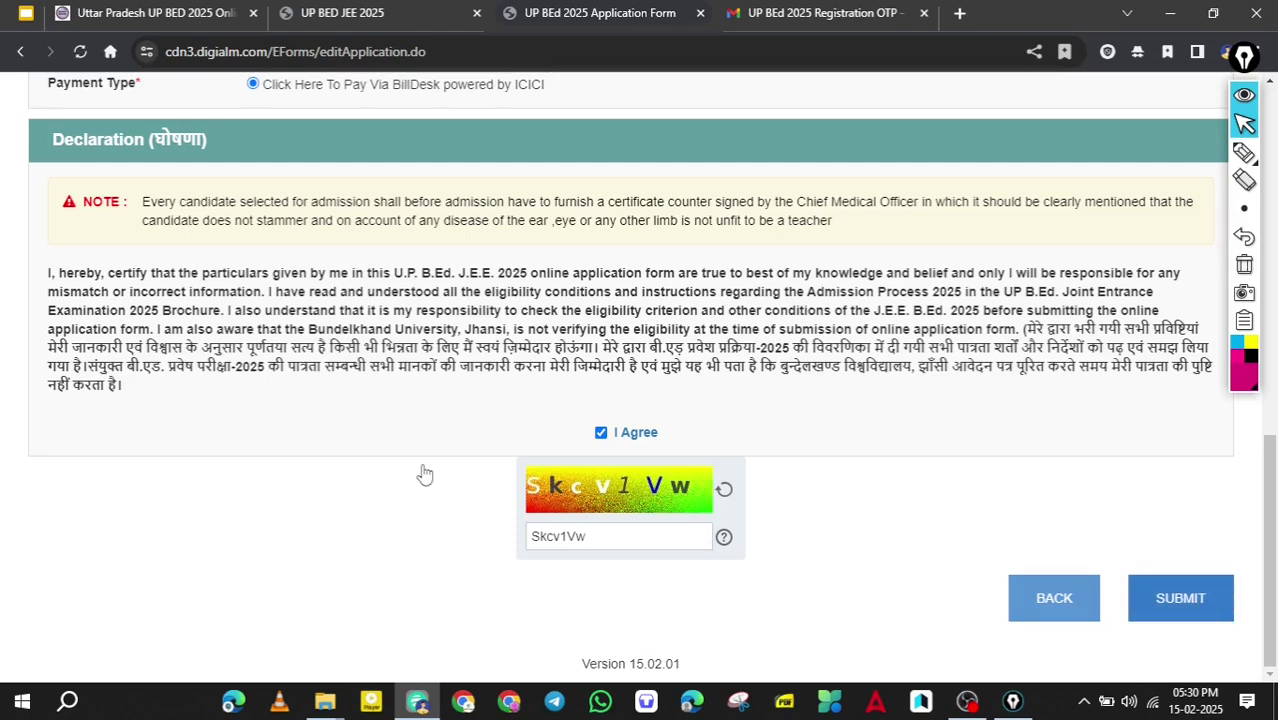
{"action": "key", "text": "Return"}
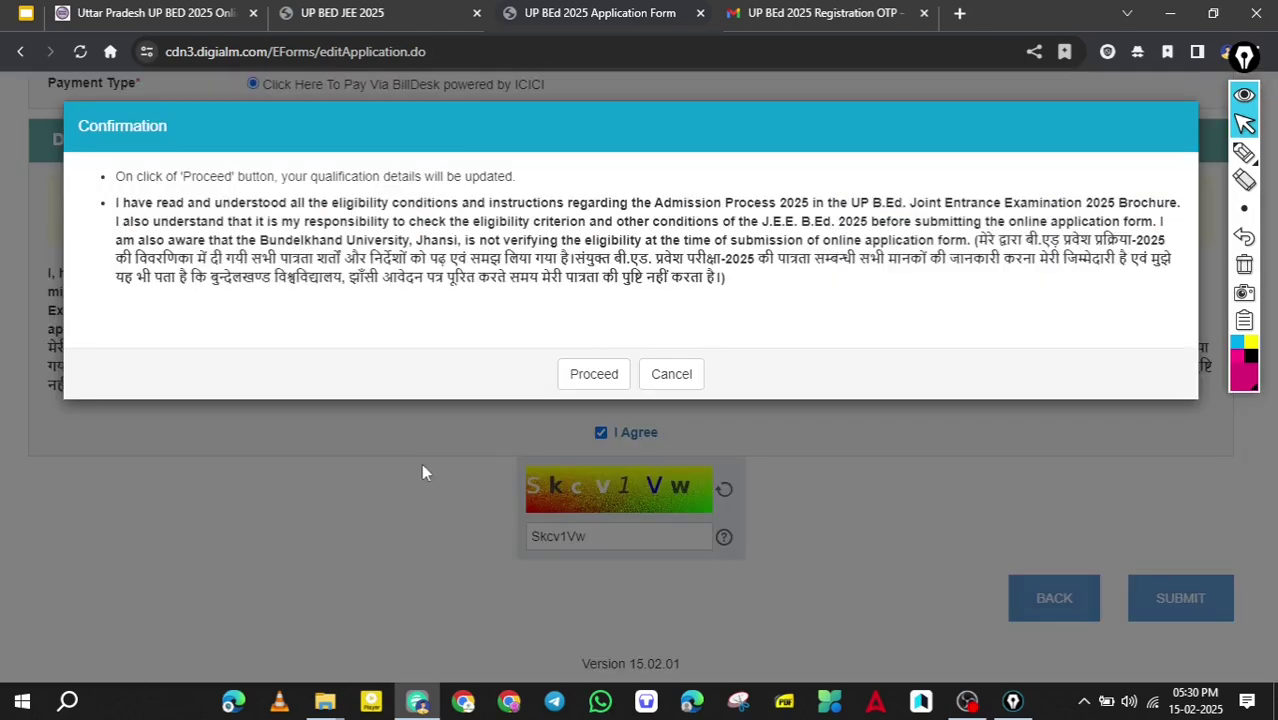
{"action": "key", "text": "Tab"}
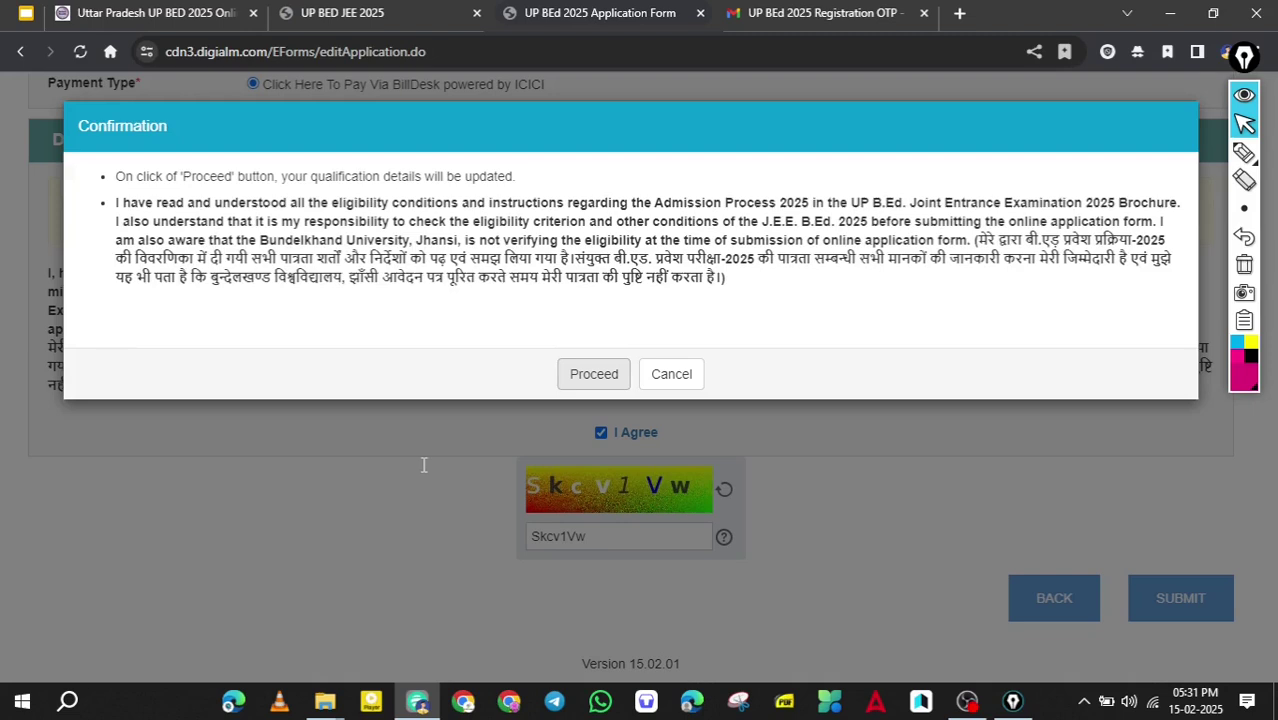
{"action": "key", "text": "Return"}
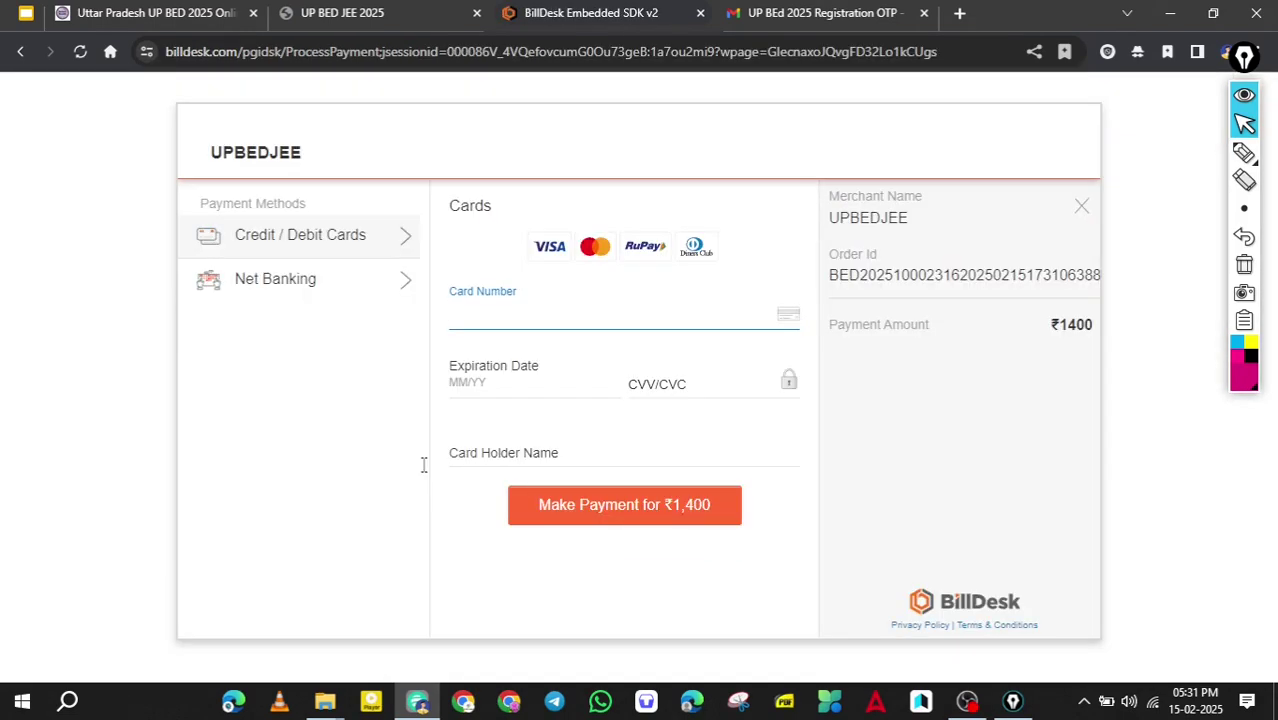
{"action": "key", "text": "Tab"}
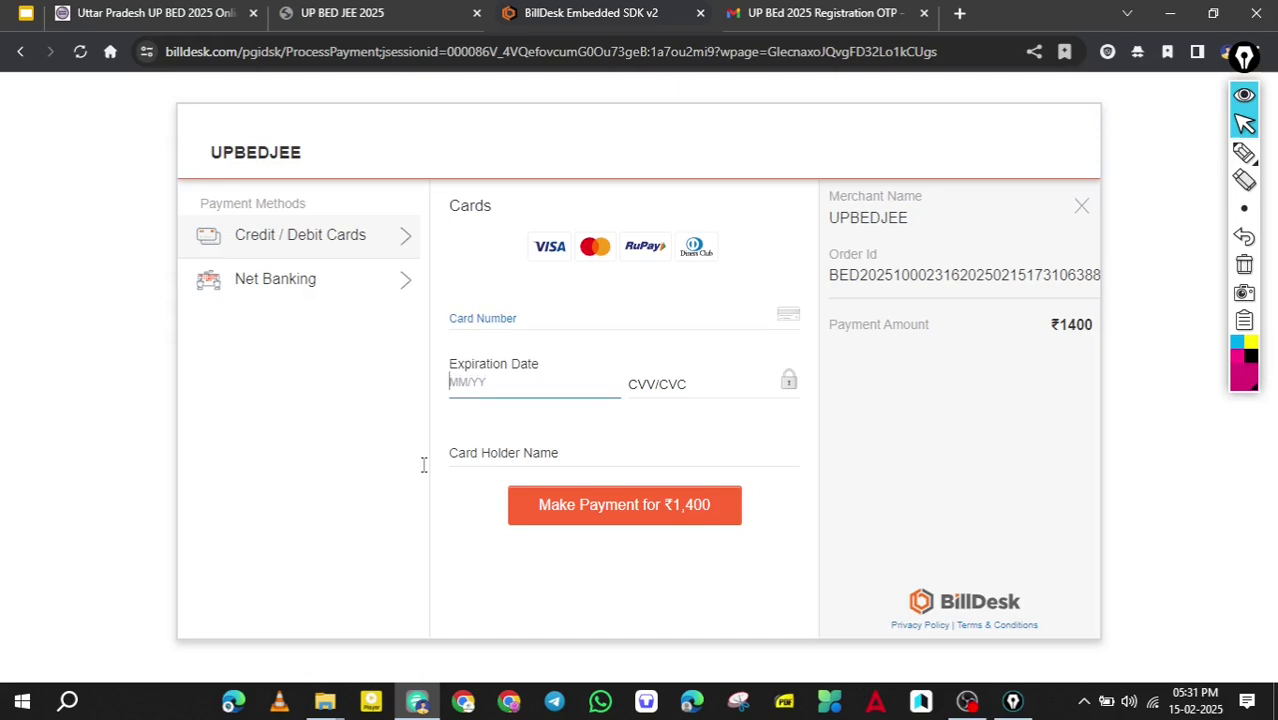
{"action": "key", "text": "Tab"}
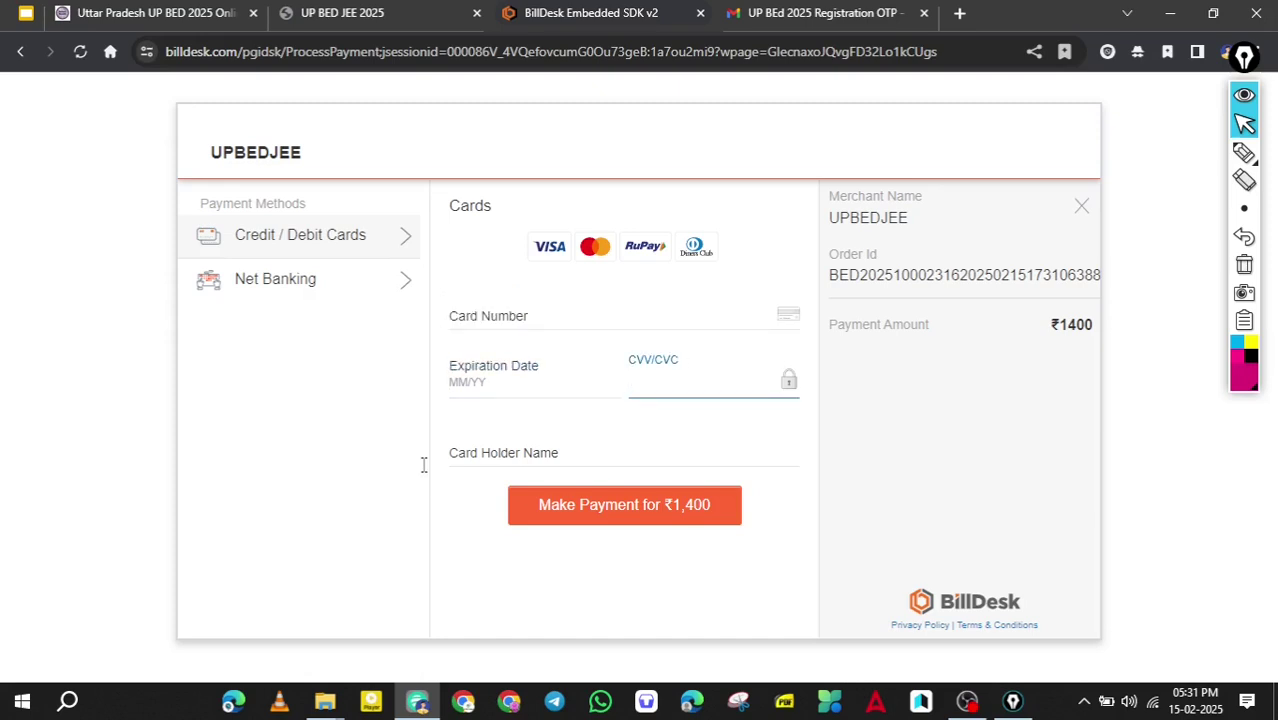
{"action": "key", "text": "Tab"}
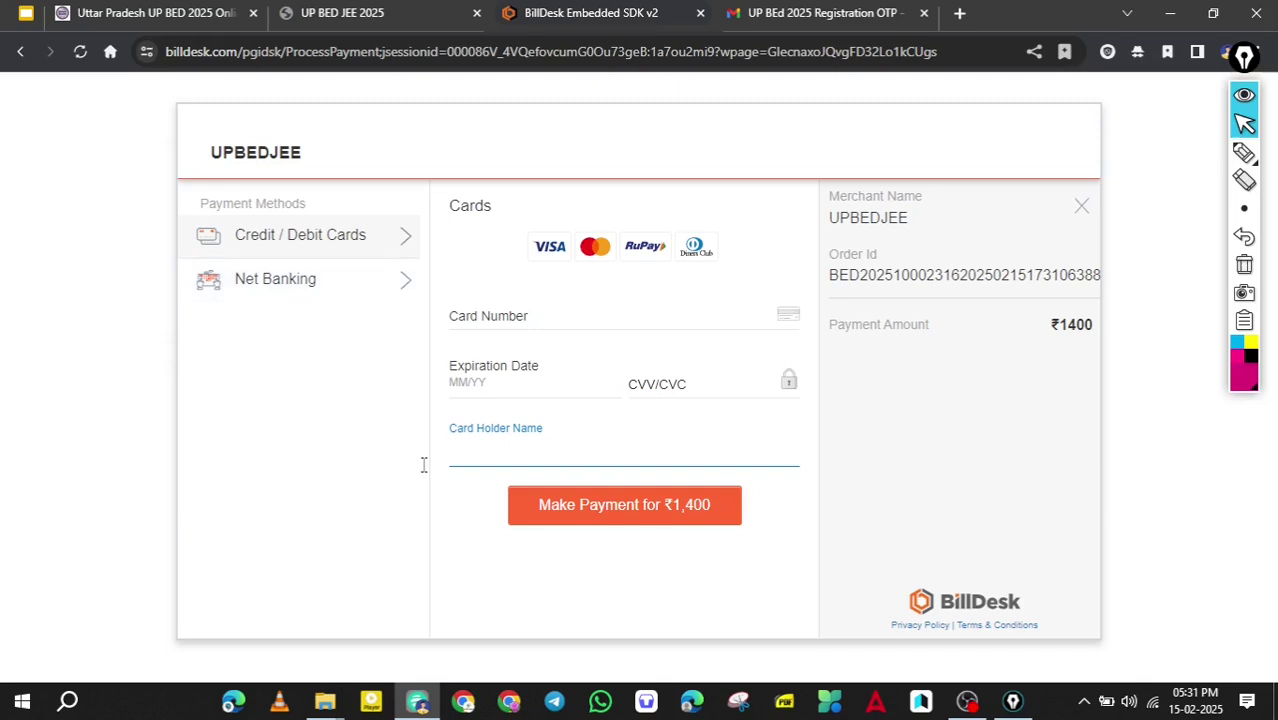
{"action": "left_click", "coordinate": [490, 316]}
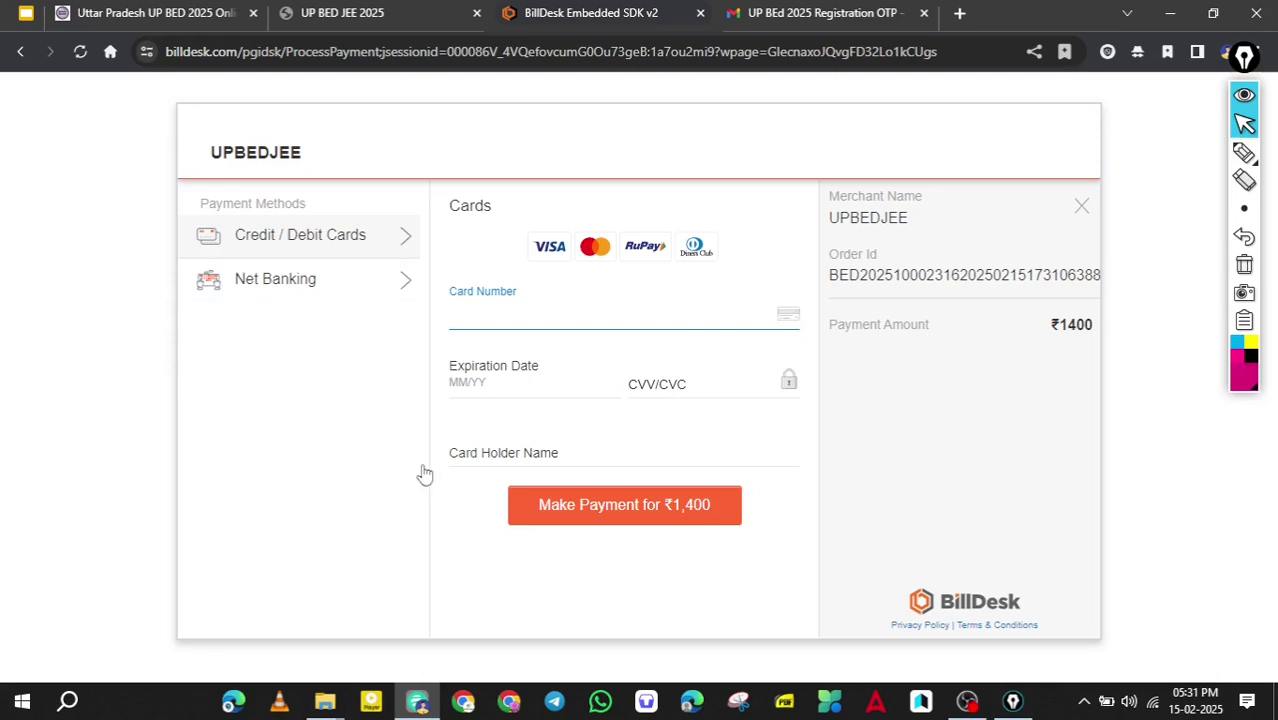
{"action": "left_click", "coordinate": [290, 280]}
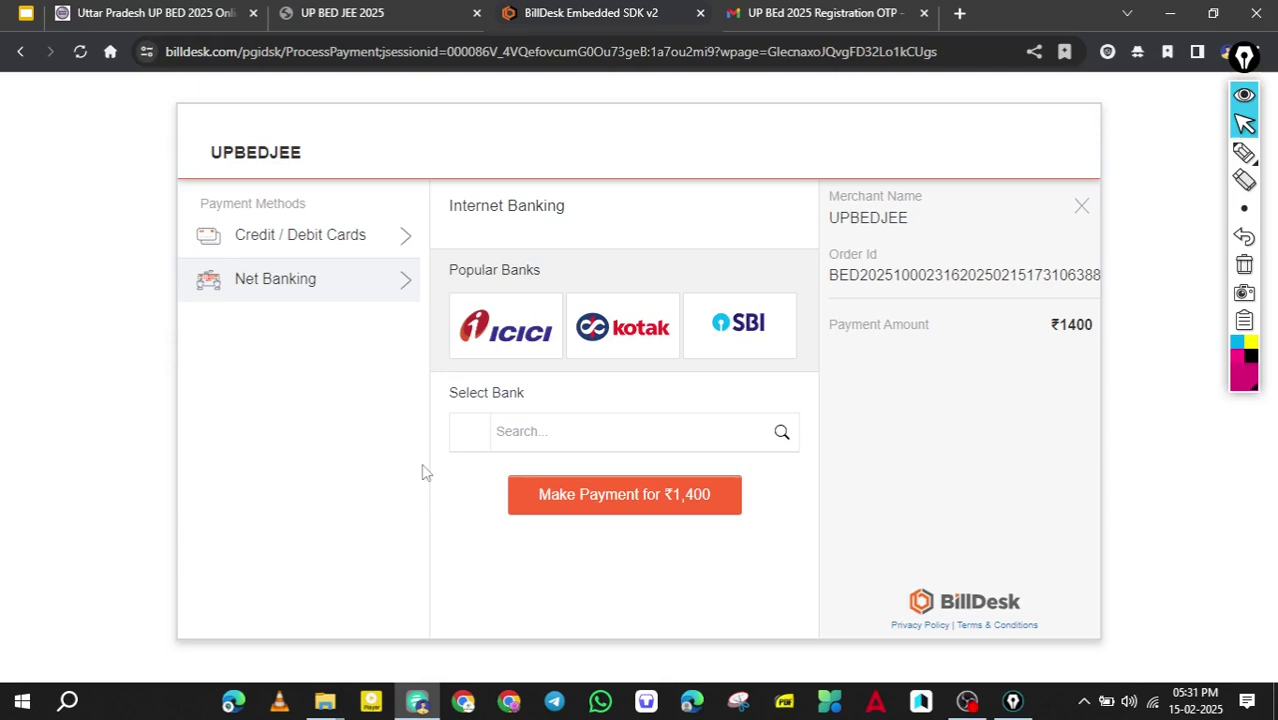
{"action": "left_click", "coordinate": [739, 325]}
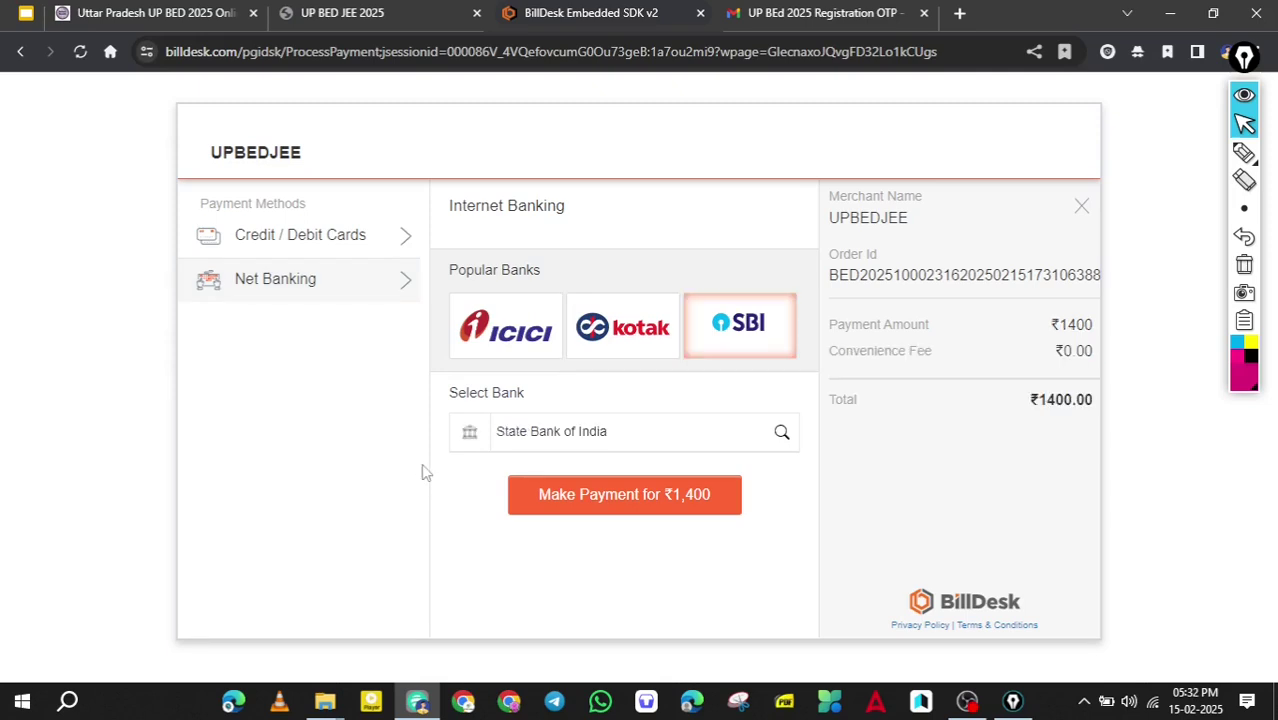
{"action": "key", "text": "ctrl+alt+2"}
{"action": "mouse_move", "coordinate": [1063, 366]}
{"action": "left_mouse_down"}
{"action": "mouse_move", "coordinate": [1110, 434]}
{"action": "mouse_move", "coordinate": [1025, 393]}
{"action": "left_mouse_up"}
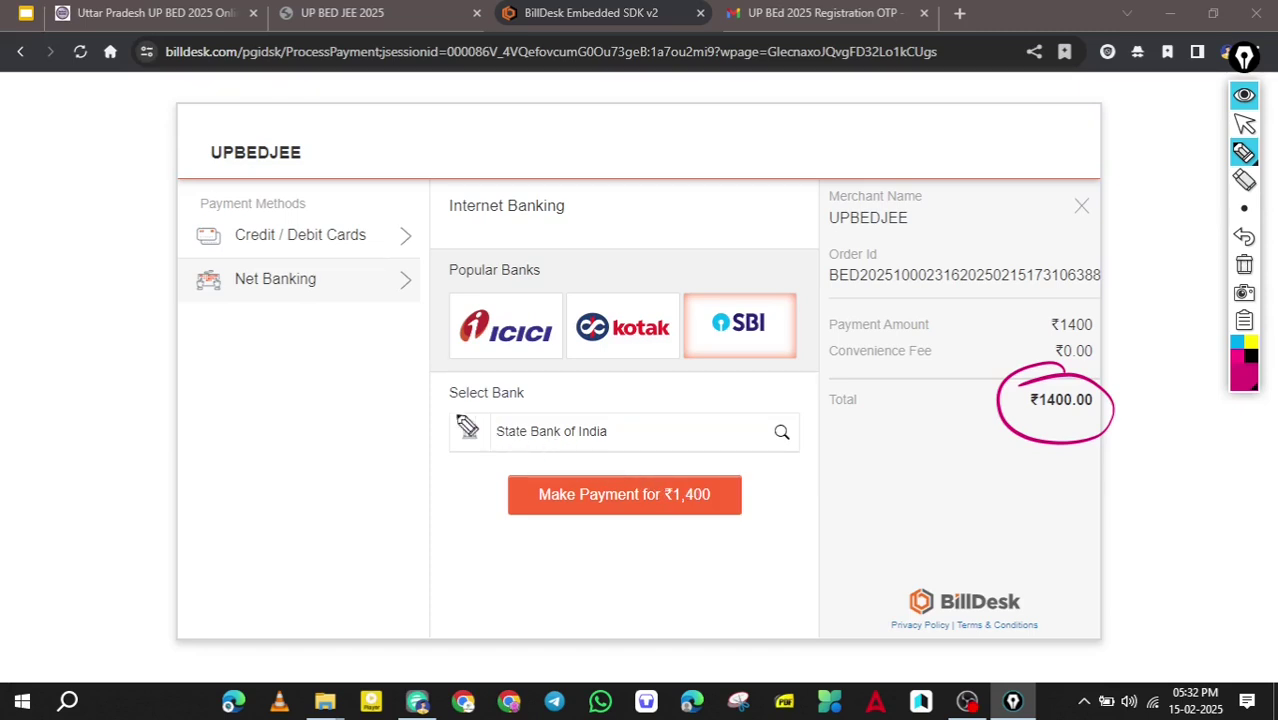
{"action": "mouse_move", "coordinate": [640, 466]}
{"action": "left_mouse_down"}
{"action": "mouse_move", "coordinate": [628, 551]}
{"action": "mouse_move", "coordinate": [625, 468]}
{"action": "left_mouse_up"}
{"action": "key", "text": "ctrl+alt+1"}
{"action": "left_click", "coordinate": [300, 234]}
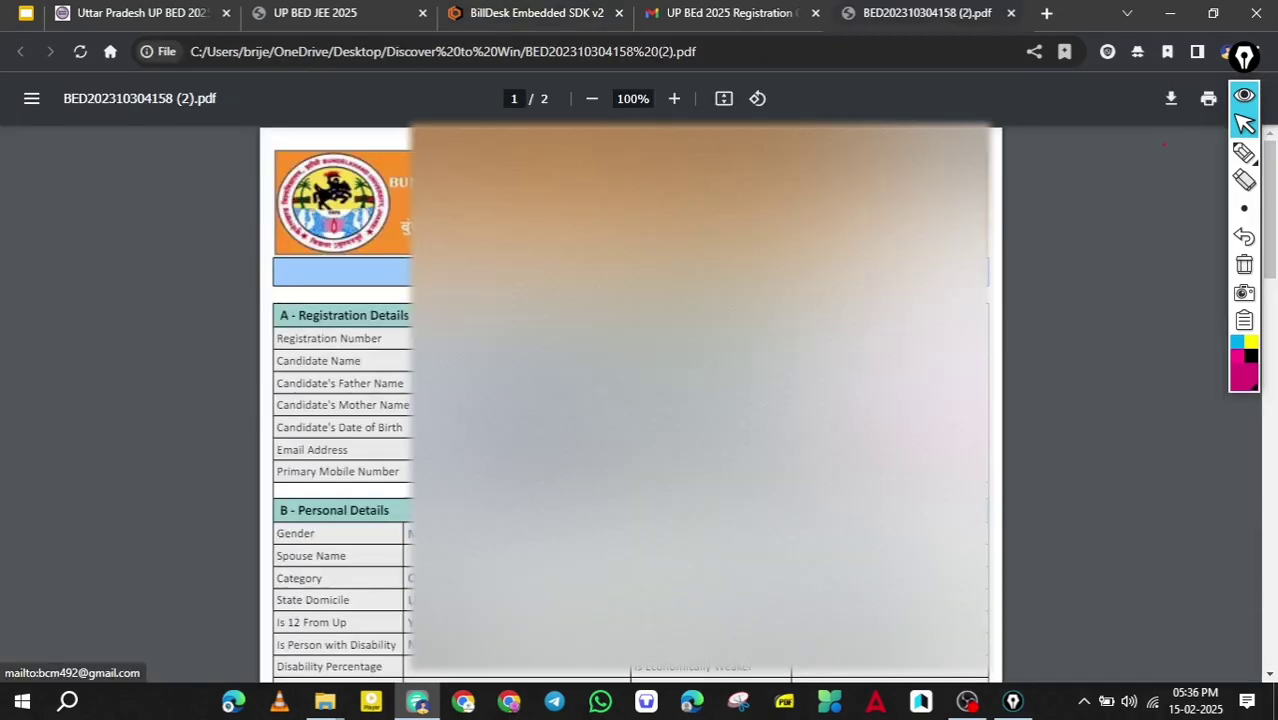
On page 2's Payment Details, tick the Payment Status row and circle Success and the 1400 total.
{"action": "scroll", "coordinate": [630, 400], "scroll_direction": "down", "scroll_amount": 2}
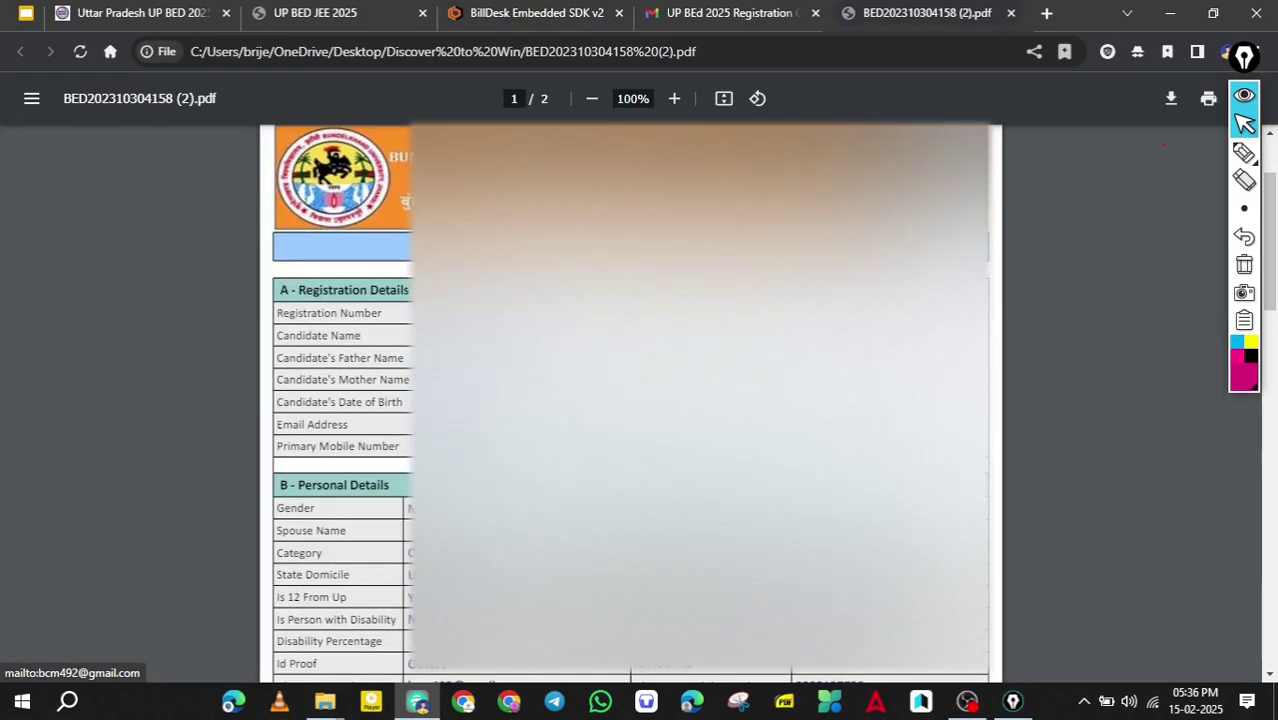
{"action": "scroll", "coordinate": [630, 400], "scroll_direction": "down", "scroll_amount": 2}
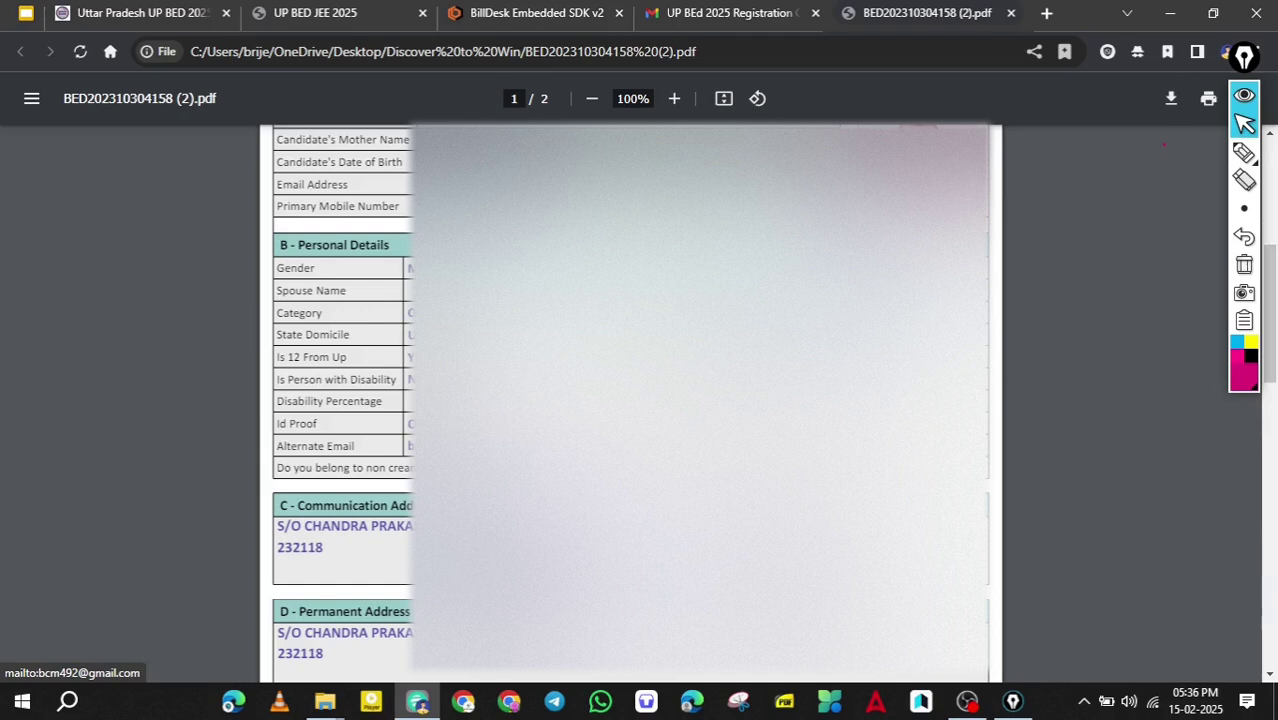
{"action": "scroll", "coordinate": [630, 400], "scroll_direction": "down", "scroll_amount": 3}
{"action": "scroll", "coordinate": [630, 400], "scroll_direction": "down", "scroll_amount": 1}
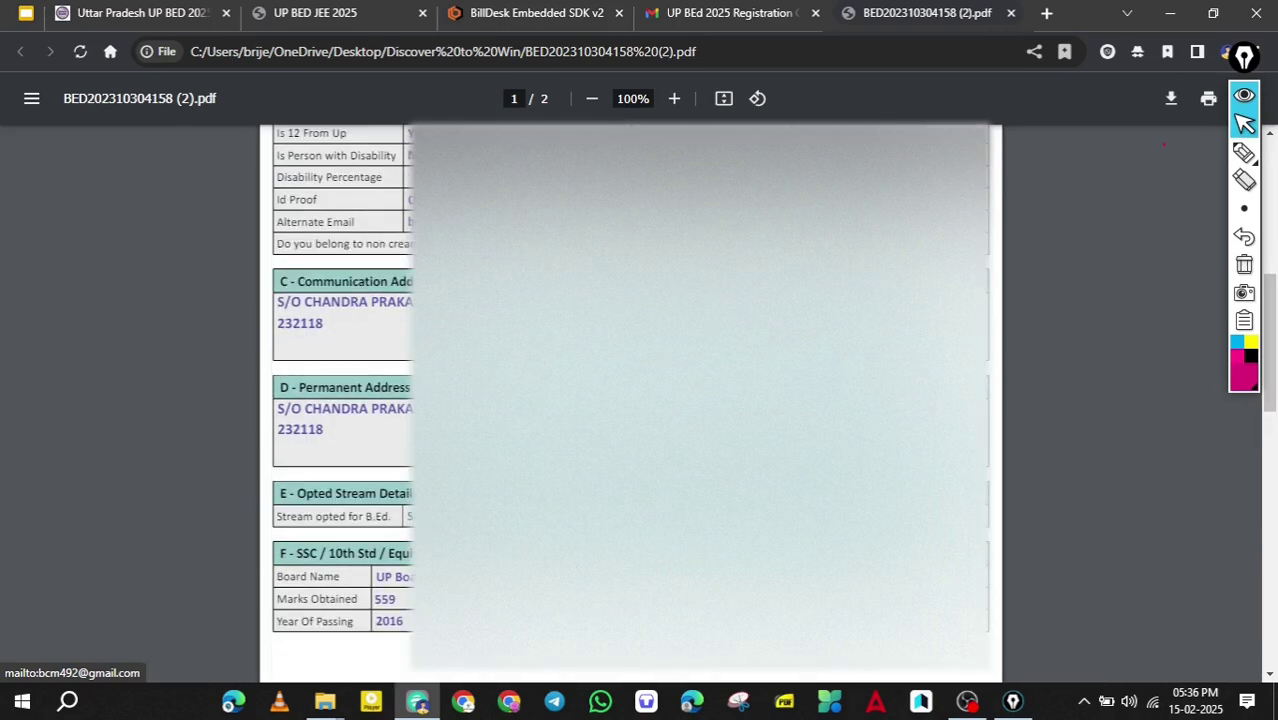
{"action": "scroll", "coordinate": [630, 400], "scroll_direction": "down", "scroll_amount": 3}
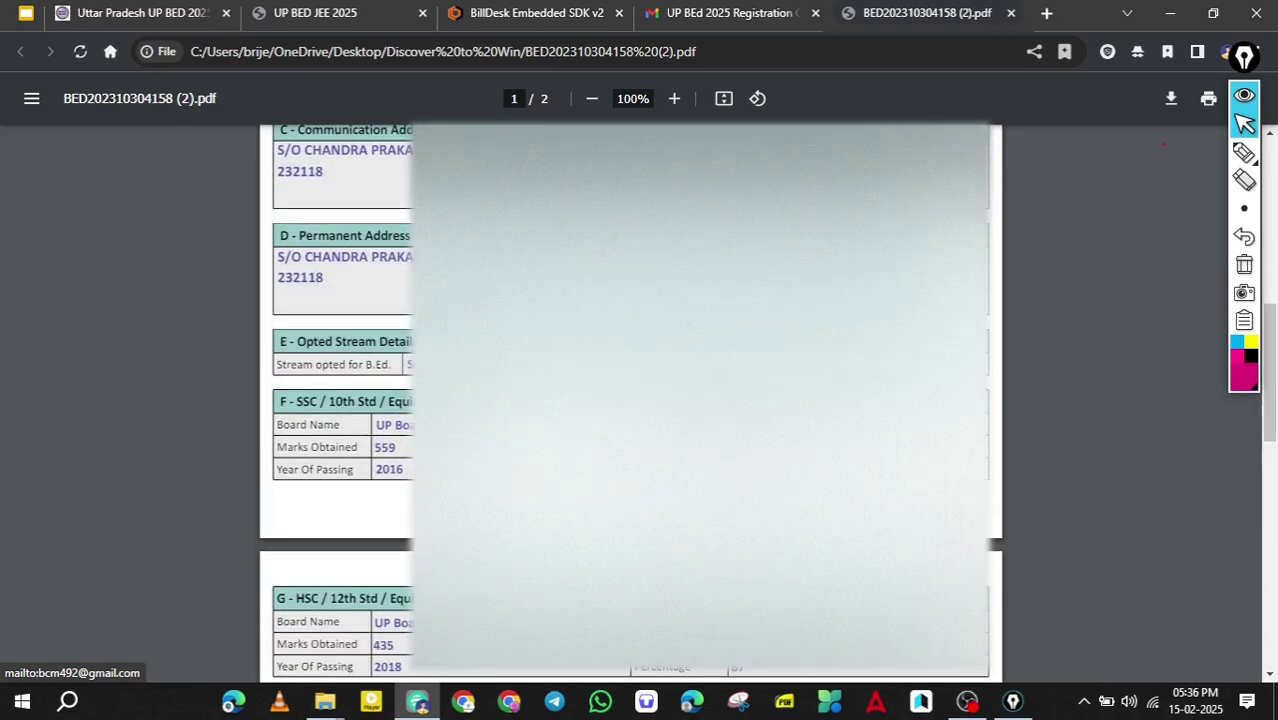
{"action": "scroll", "coordinate": [630, 400], "scroll_direction": "down", "scroll_amount": 1}
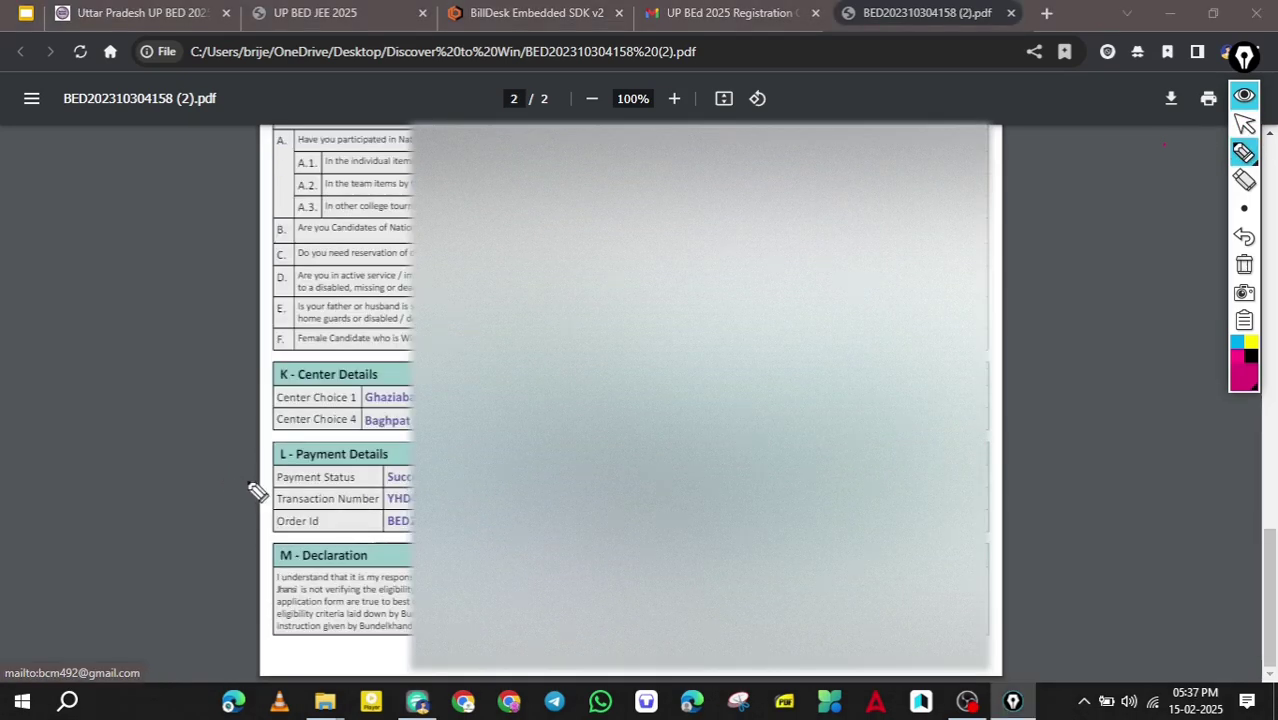
{"action": "left_click_drag", "start_coordinate": [250, 478], "coordinate": [295, 466]}
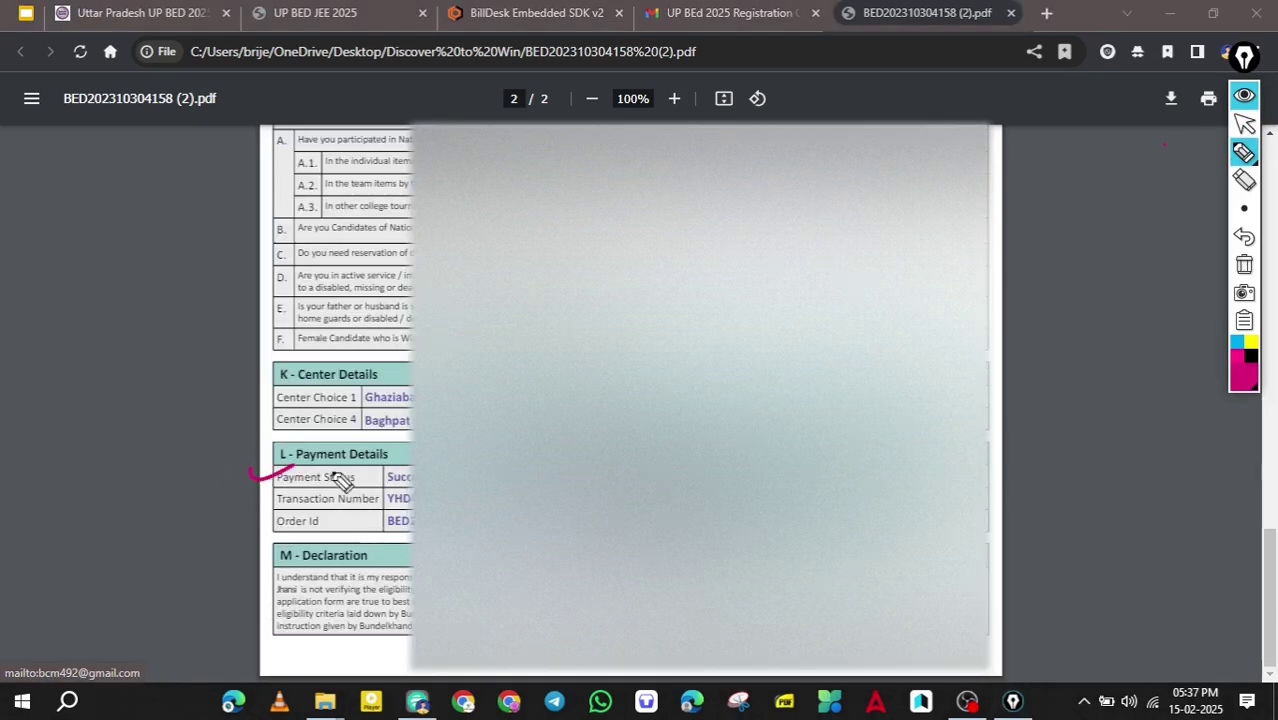
{"action": "mouse_move", "coordinate": [402, 462]}
{"action": "left_mouse_down"}
{"action": "mouse_move", "coordinate": [382, 500]}
{"action": "mouse_move", "coordinate": [412, 462]}
{"action": "left_mouse_up"}
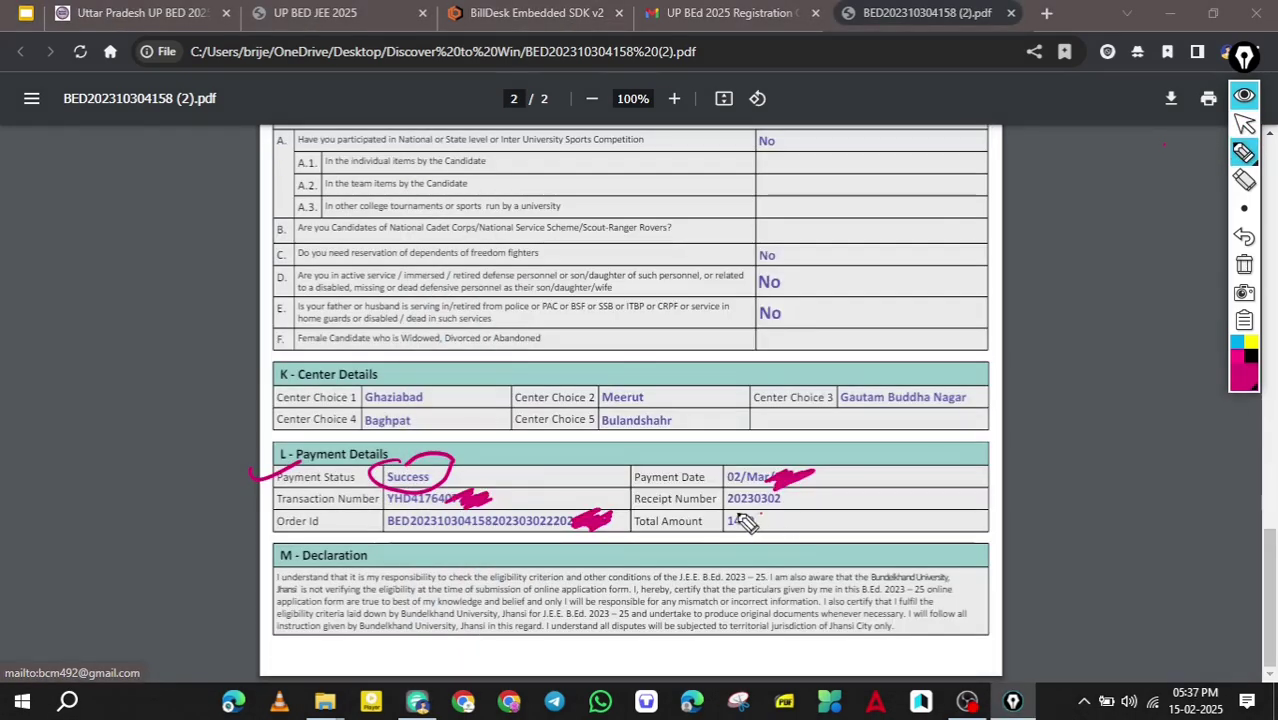
{"action": "mouse_move", "coordinate": [765, 512]}
{"action": "left_mouse_down"}
{"action": "mouse_move", "coordinate": [790, 528]}
{"action": "mouse_move", "coordinate": [785, 505]}
{"action": "mouse_move", "coordinate": [765, 520]}
{"action": "left_mouse_up"}
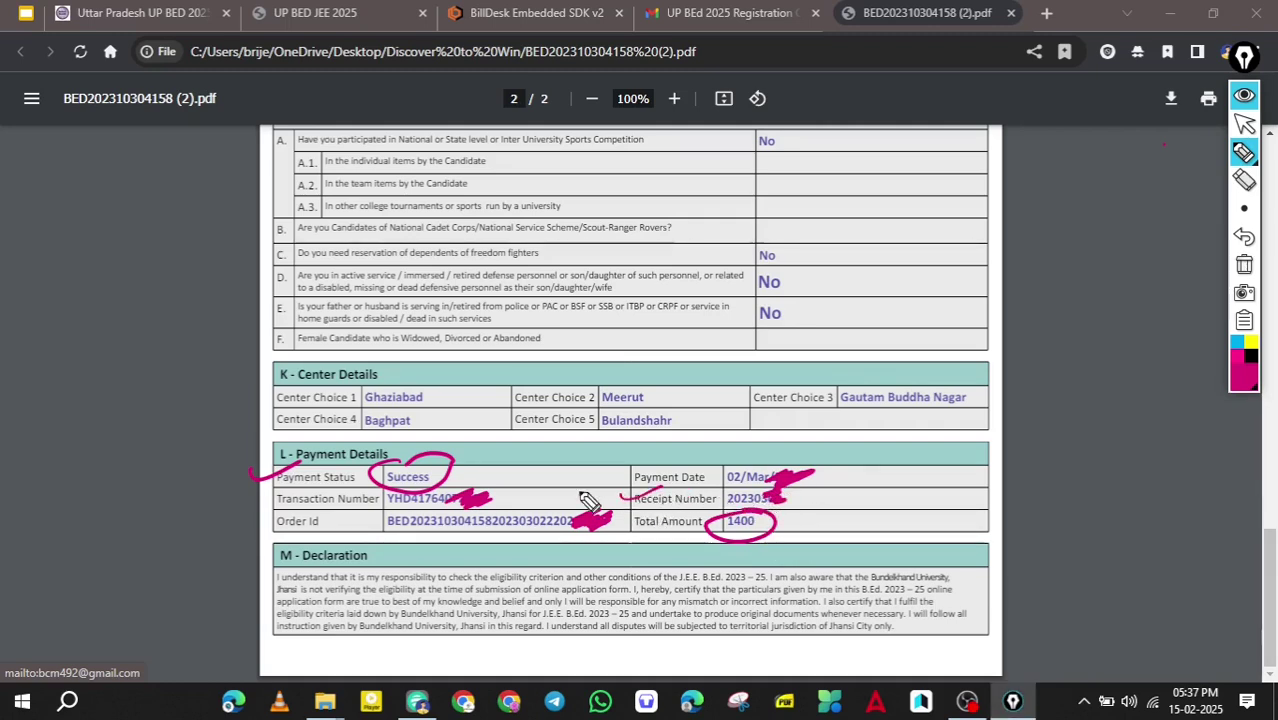
Tick the Order Id row, bracket the payment date, receipt and total values, and add a large tick.
{"action": "mouse_move", "coordinate": [262, 518]}
{"action": "left_mouse_down"}
{"action": "mouse_move", "coordinate": [270, 532]}
{"action": "mouse_move", "coordinate": [300, 502]}
{"action": "left_mouse_up"}
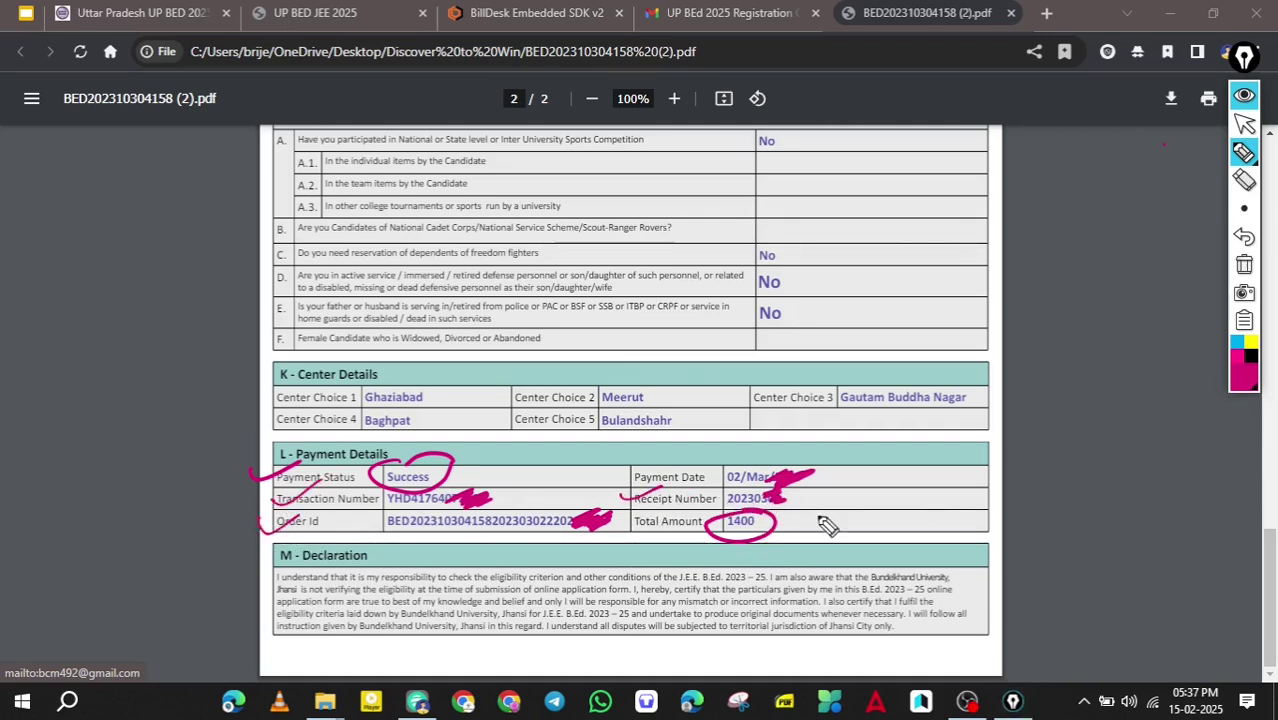
{"action": "left_click_drag", "start_coordinate": [876, 440], "coordinate": [824, 545]}
{"action": "left_click_drag", "start_coordinate": [942, 455], "coordinate": [1048, 425]}
{"action": "left_click_drag", "start_coordinate": [990, 495], "coordinate": [1061, 414]}
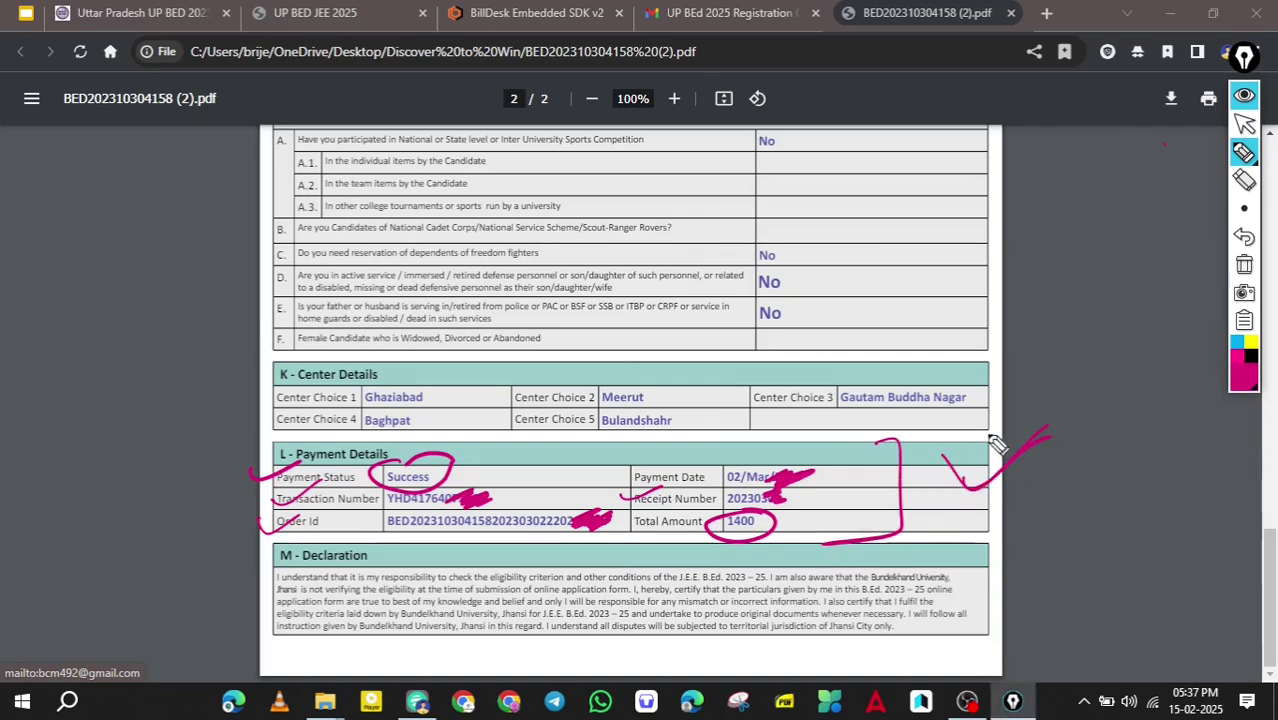